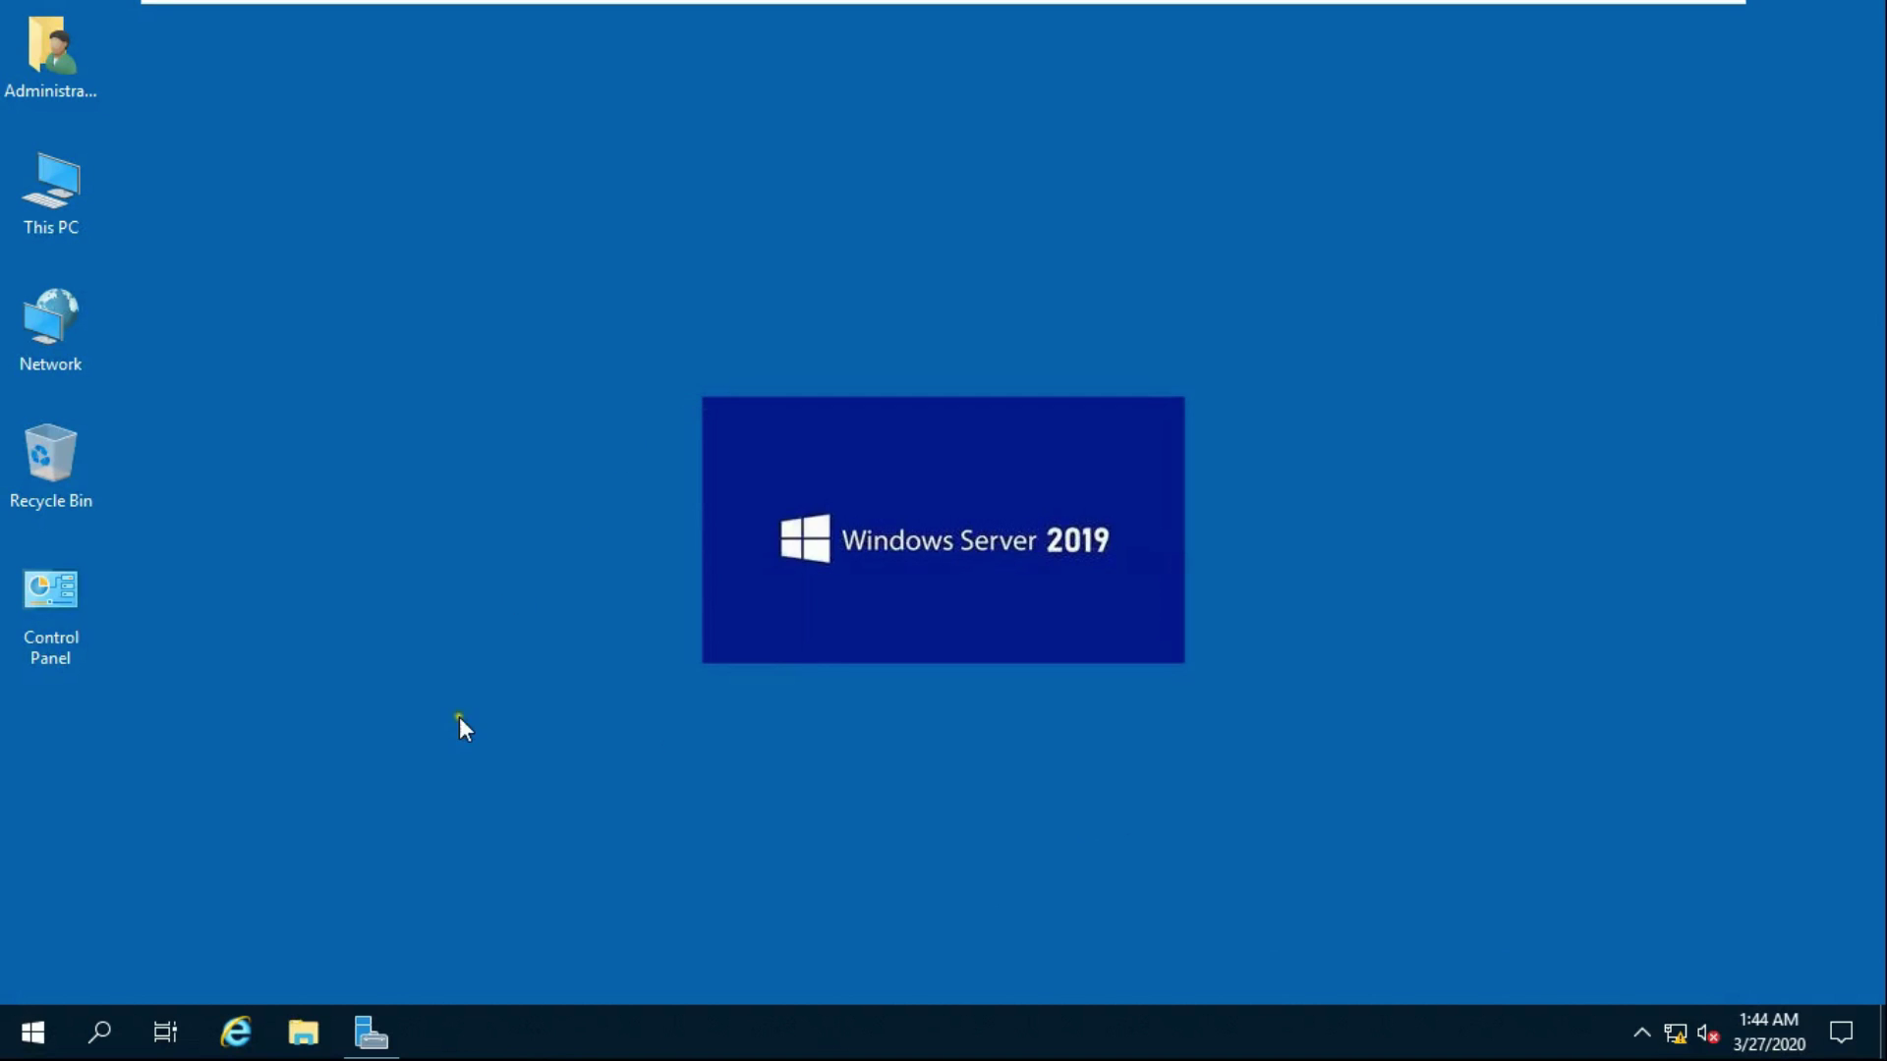
Restore Server Manager from the taskbar and show its Tools menu of administrative tools.
left_click(376, 1040)
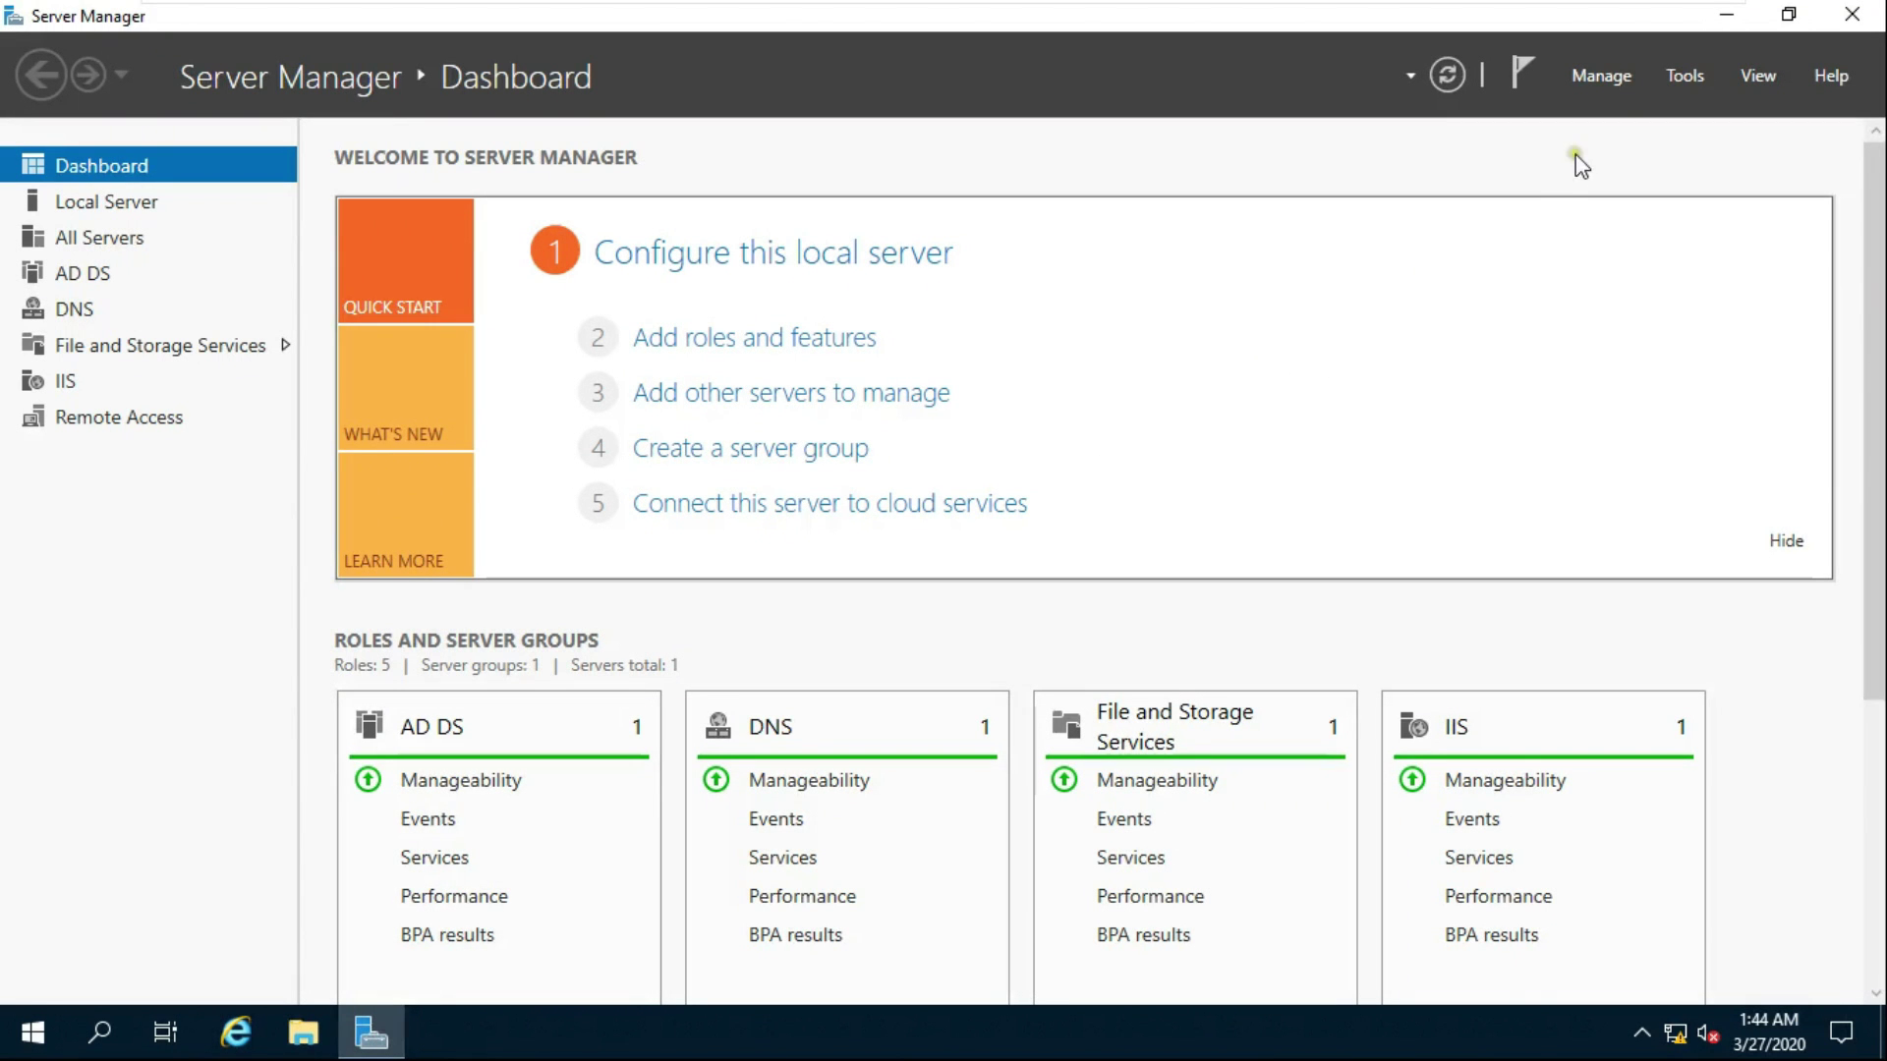
left_click(1686, 79)
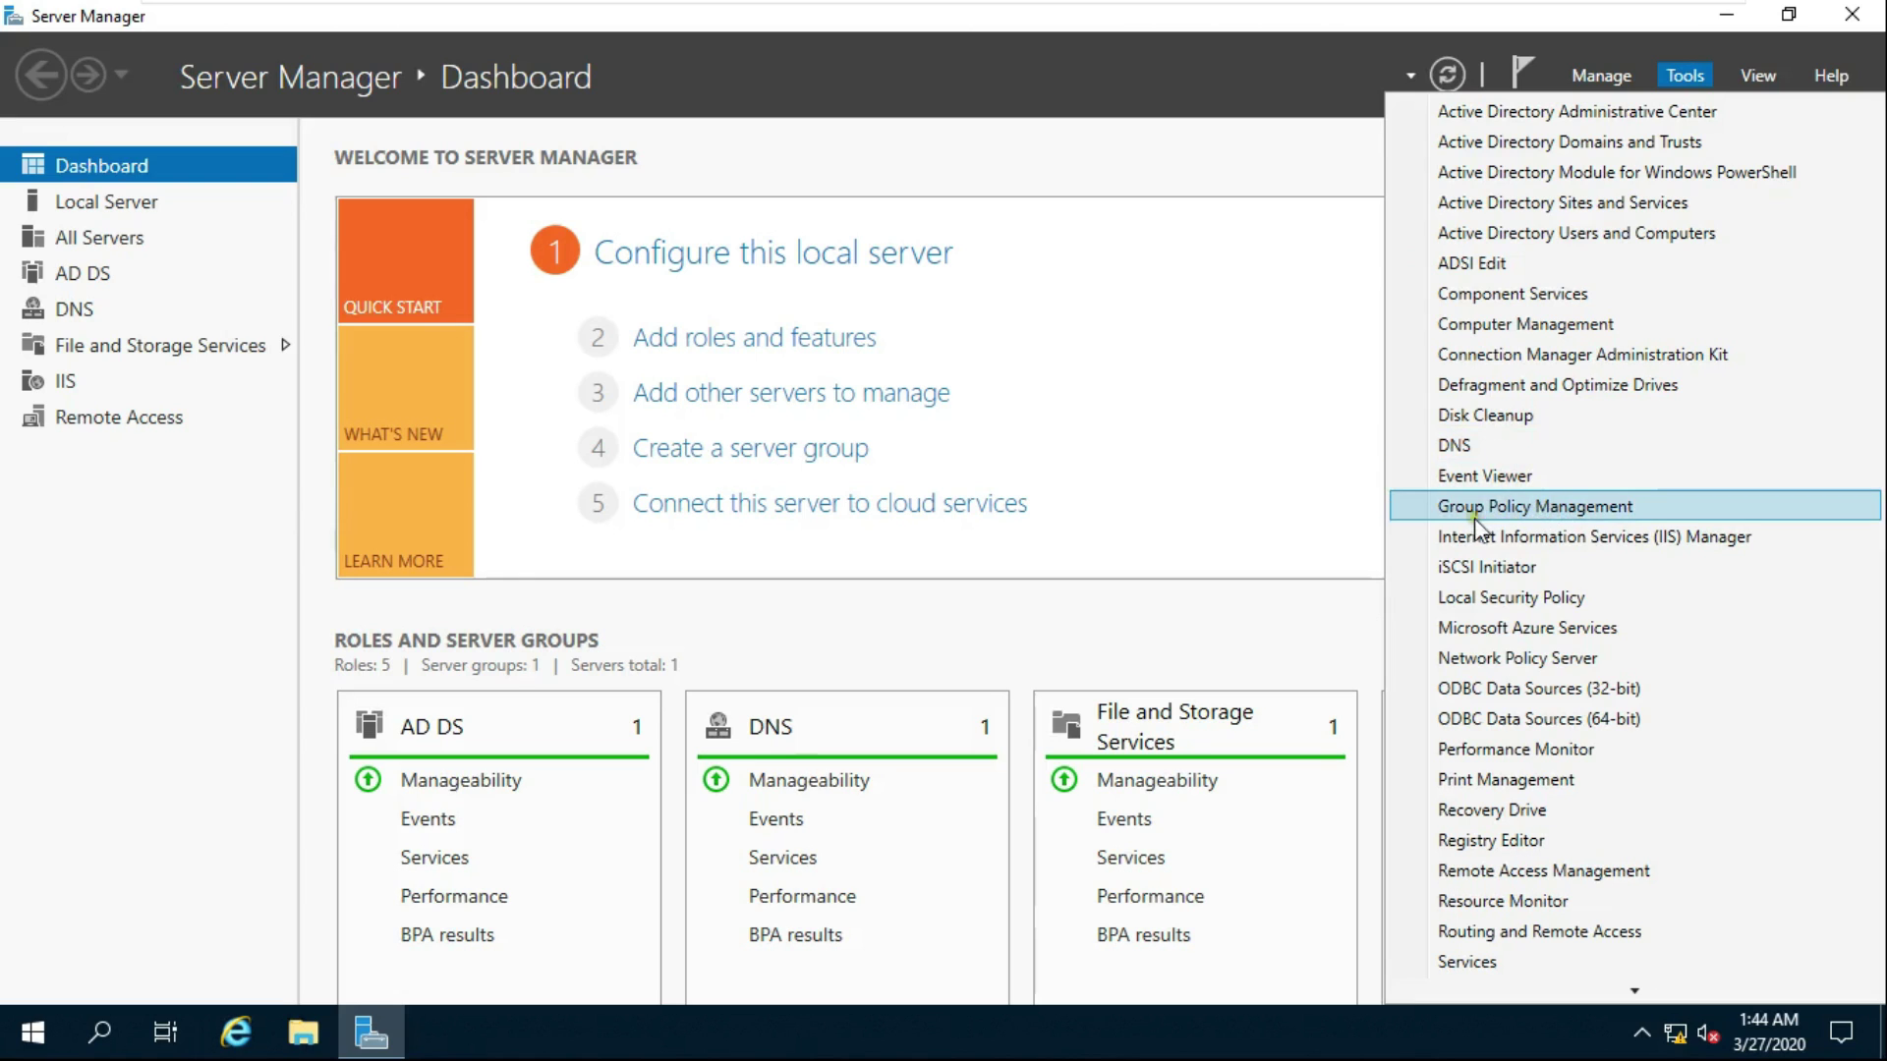
Launch Group Policy Management maximized and select Default Domain Policy under Forest > Domains > vinayak.local.
left_click(1589, 507)
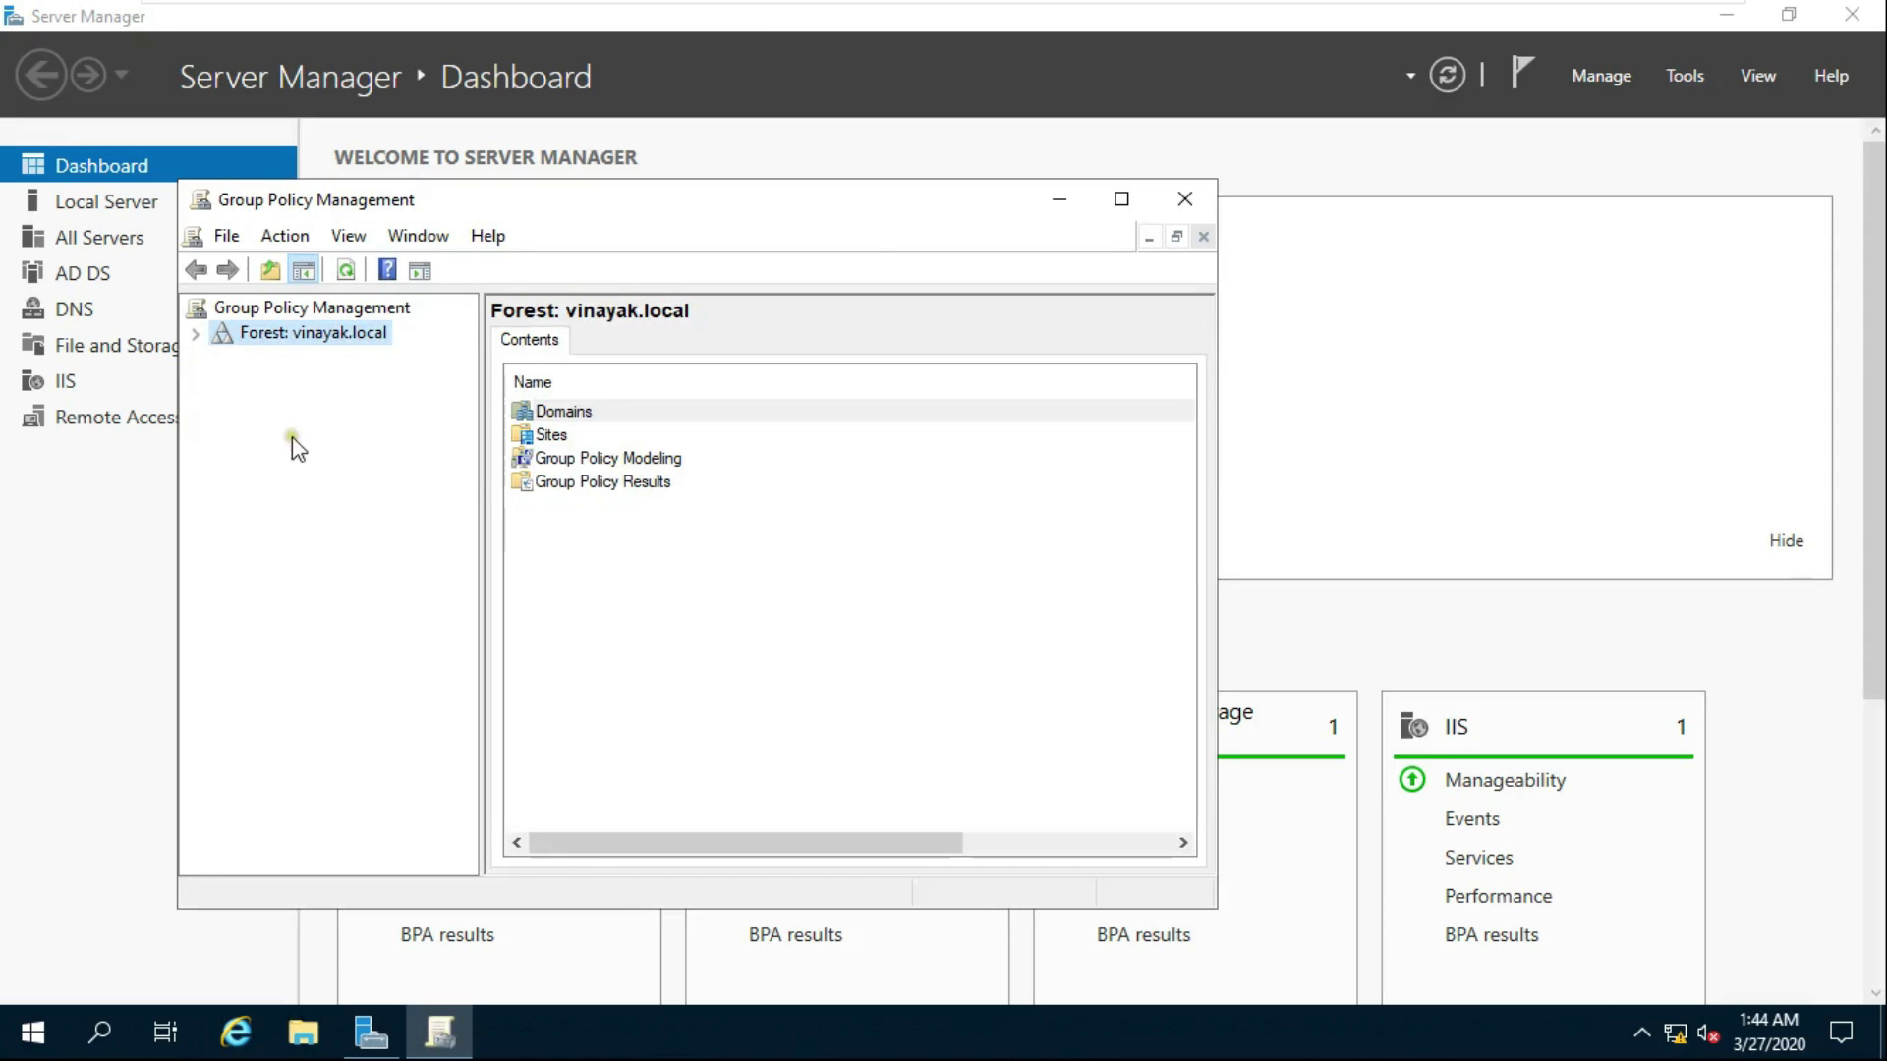
left_click(1121, 200)
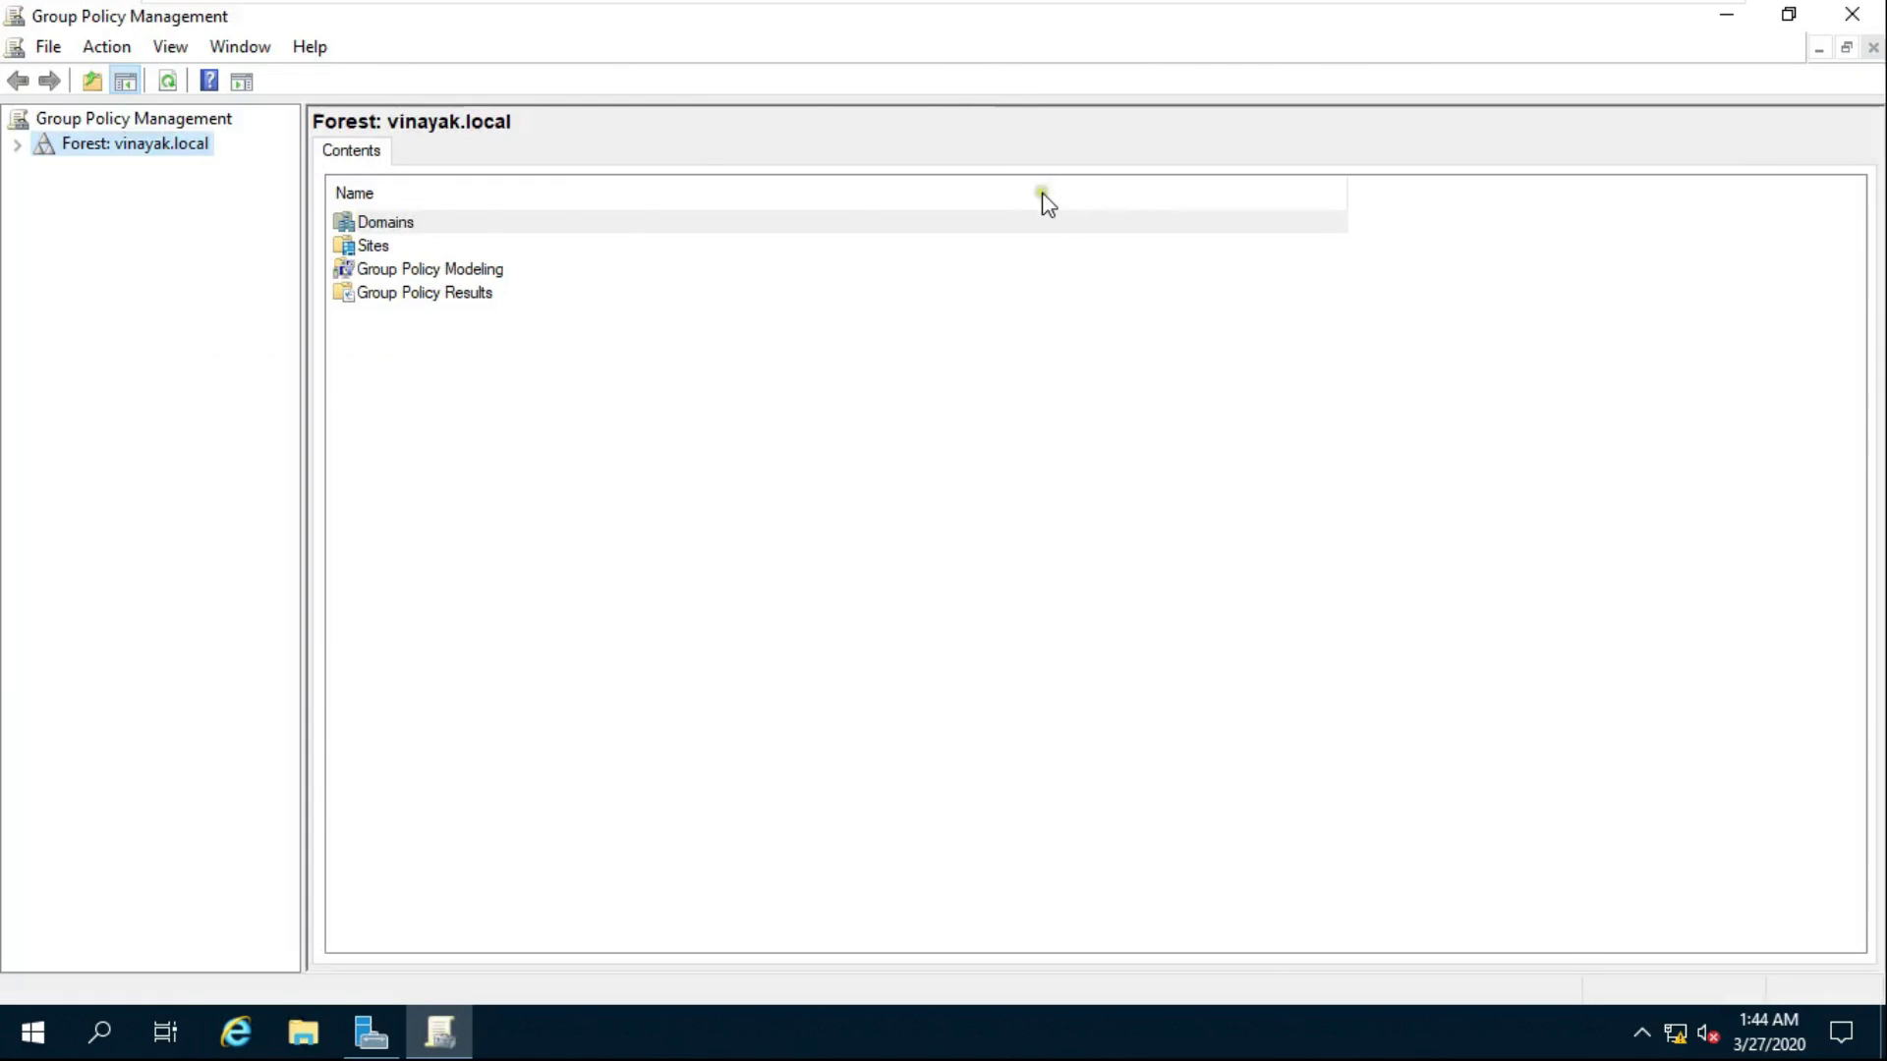
left_click(17, 144)
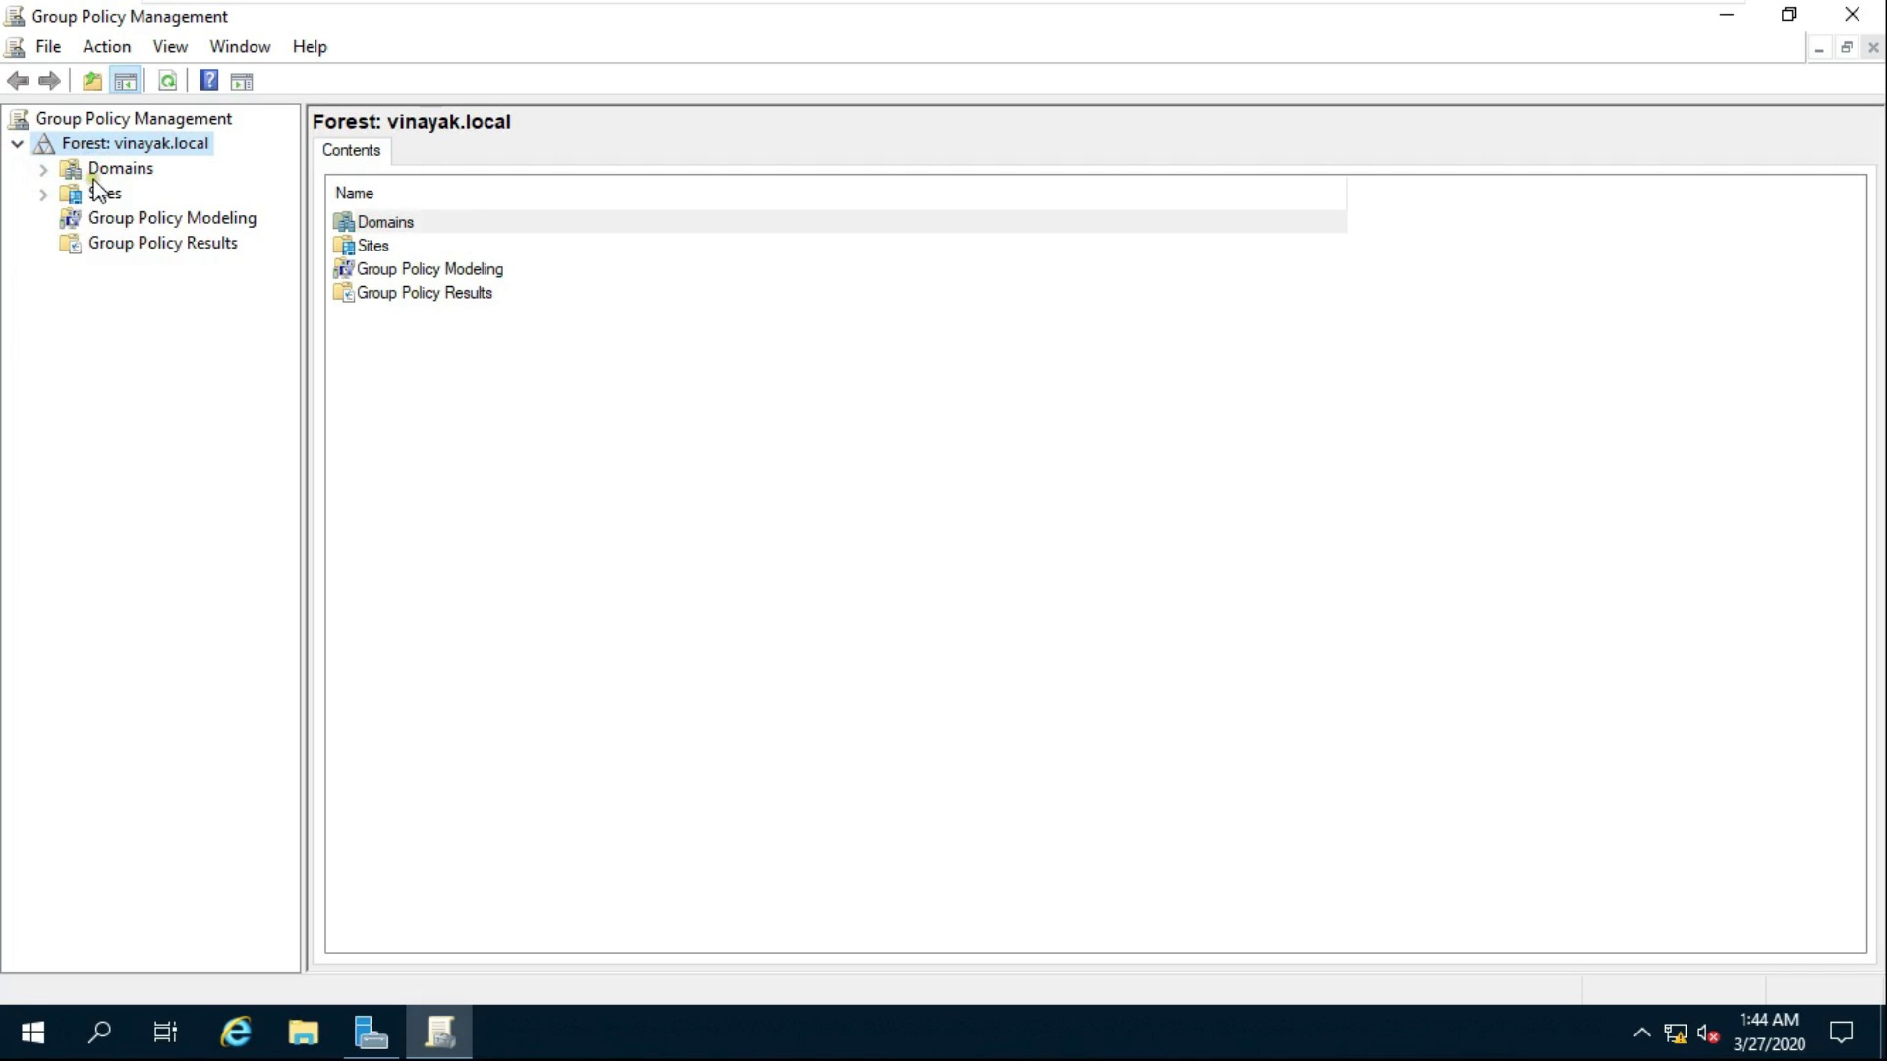
left_click(45, 172)
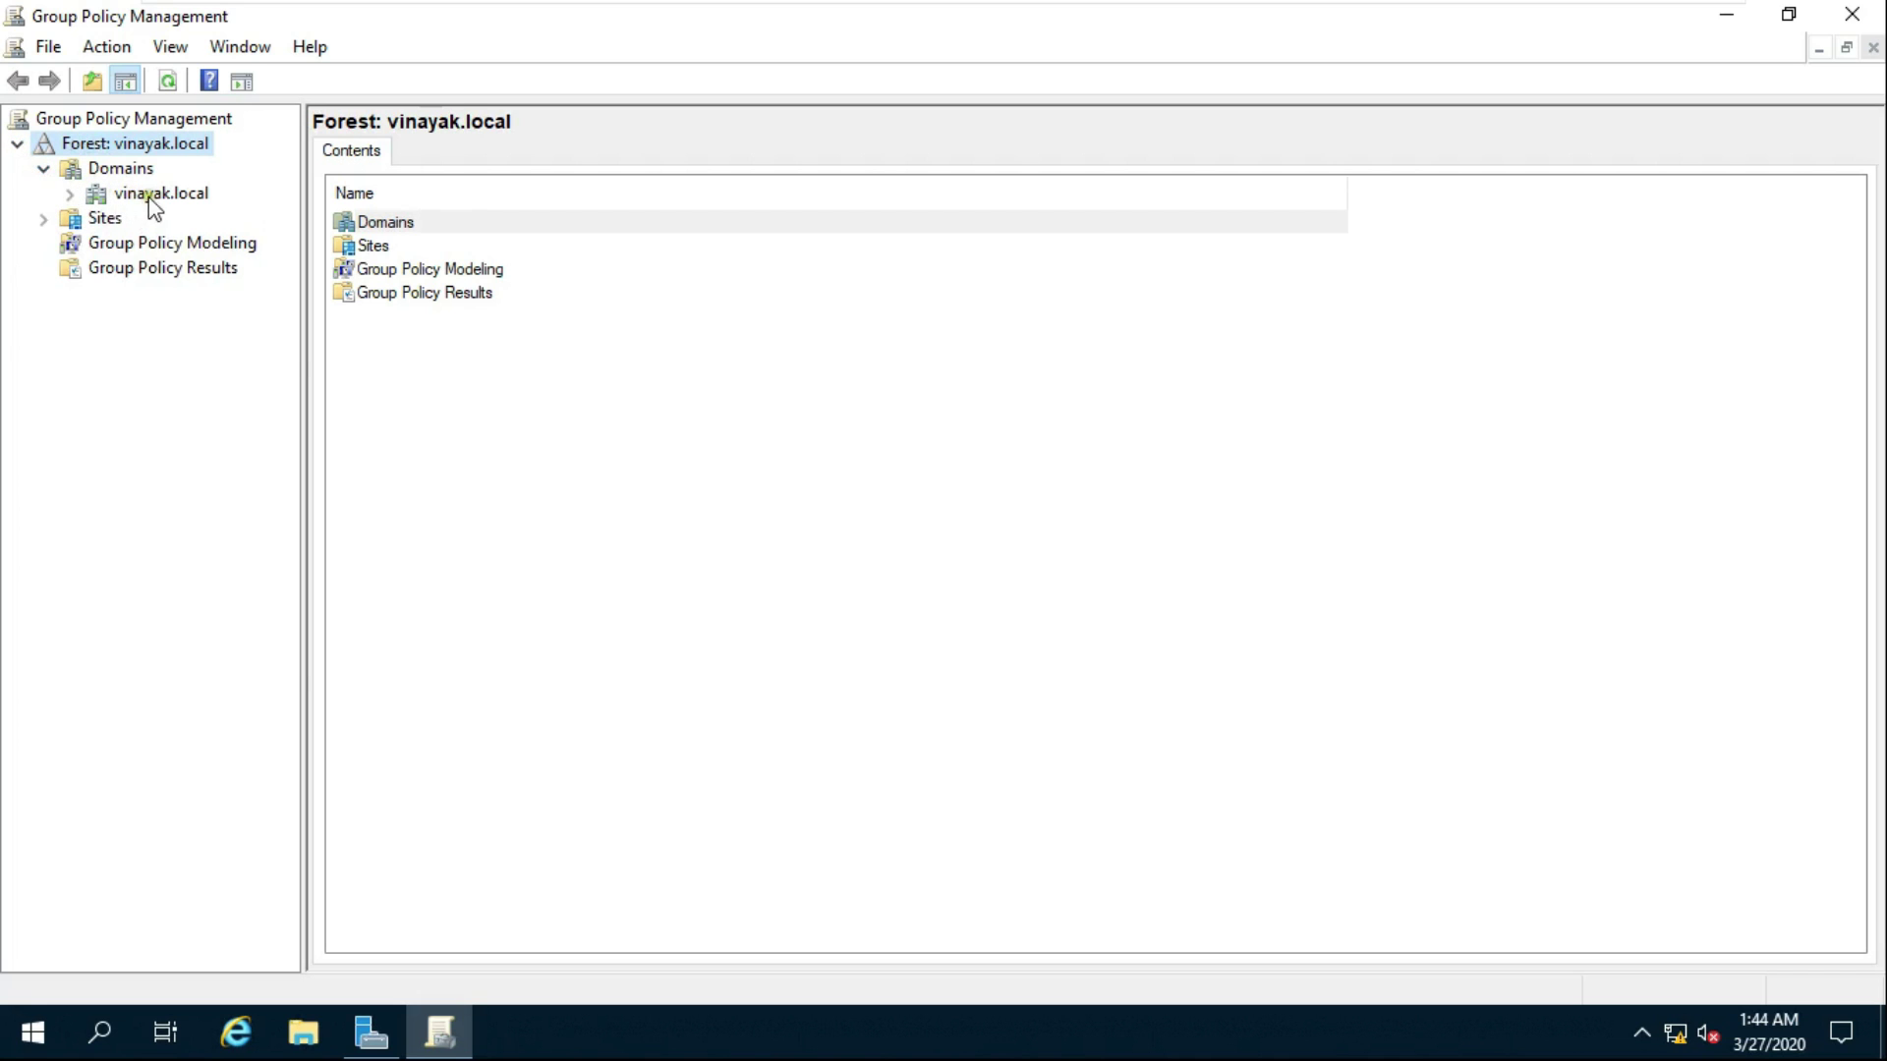
left_click(70, 196)
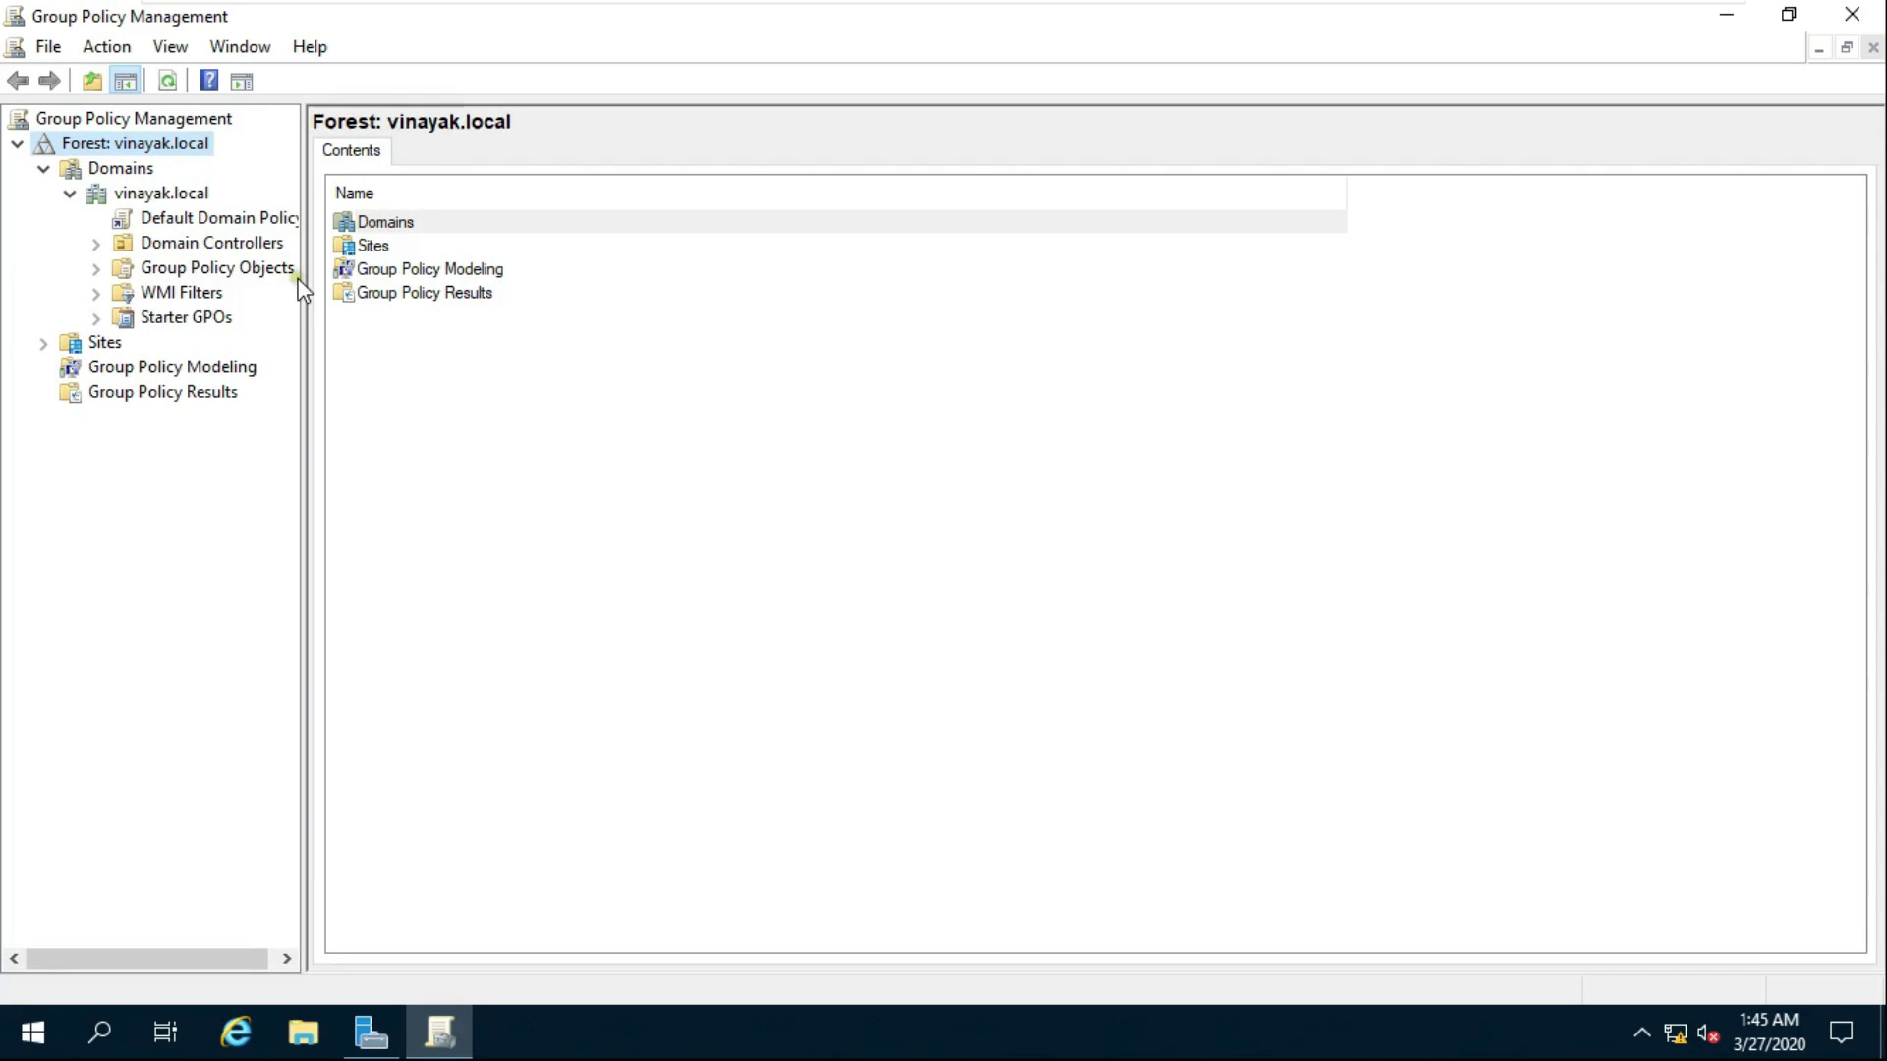
left_click_drag(302, 275, 380, 271)
left_click(187, 219)
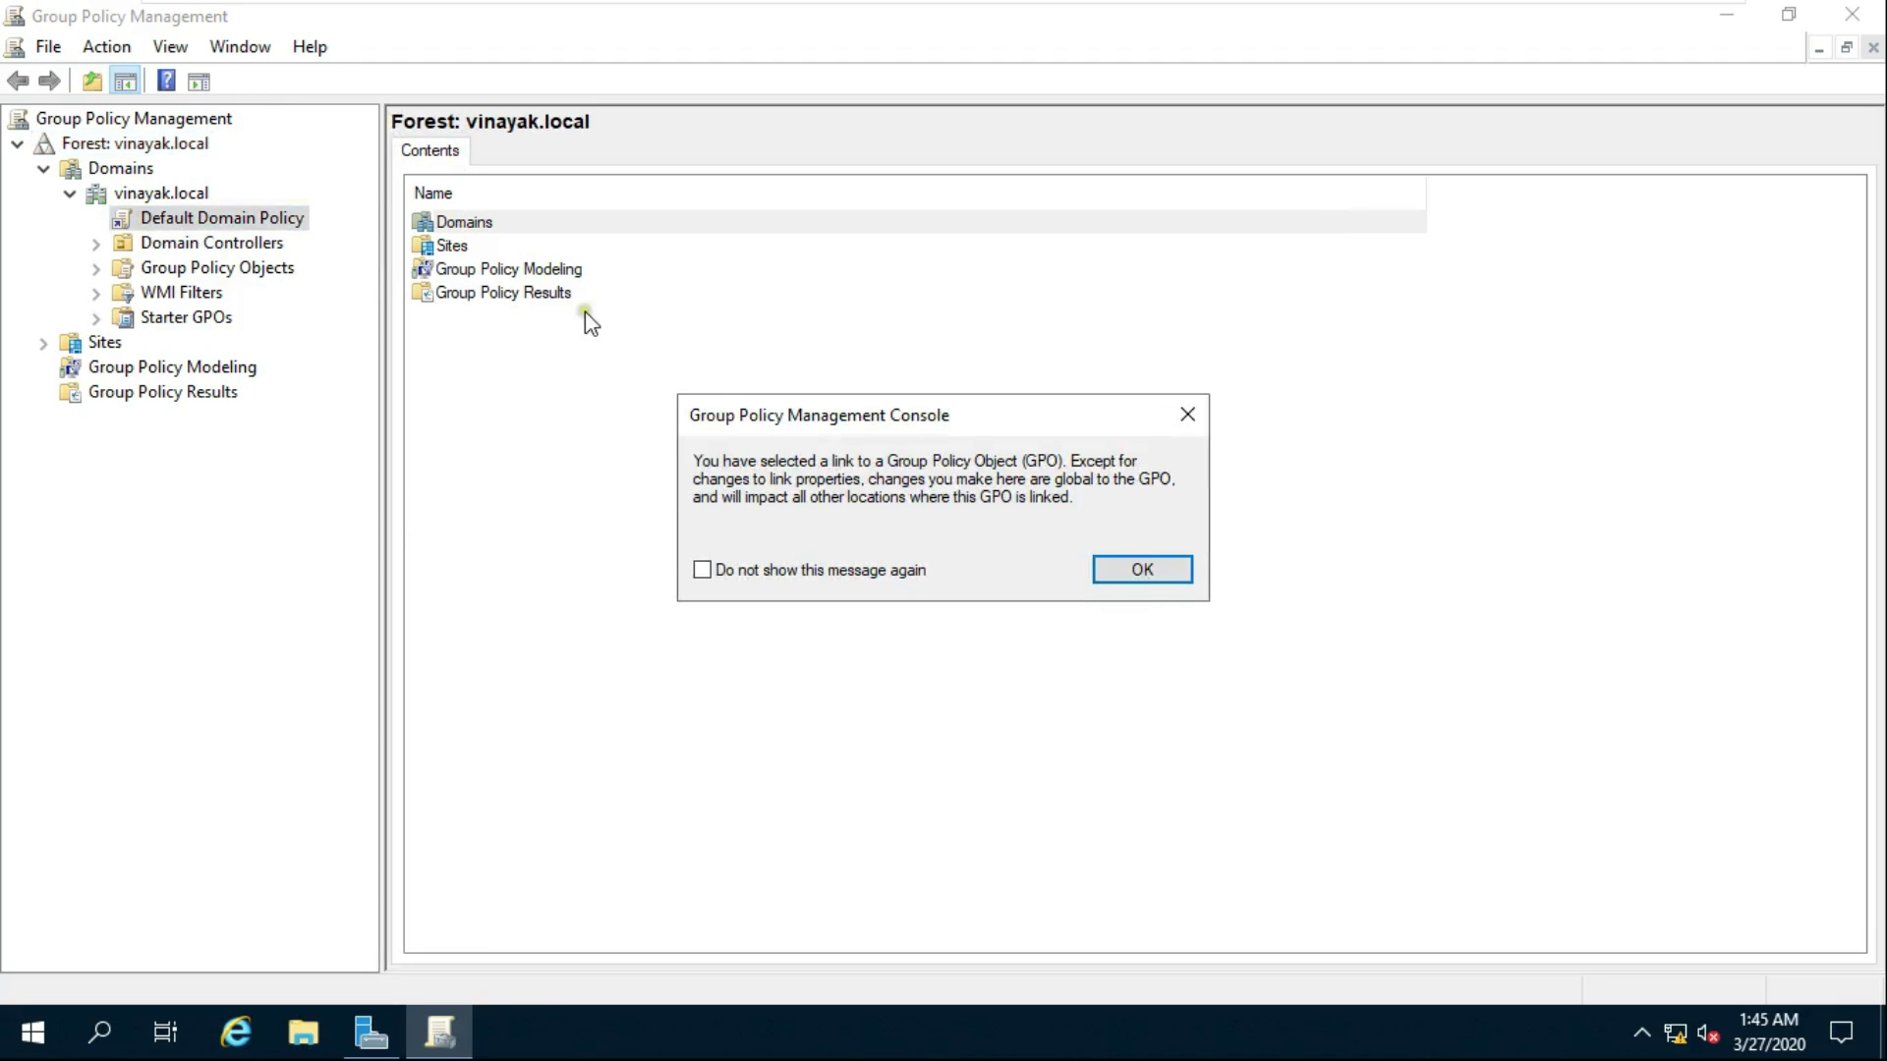
left_click(1120, 566)
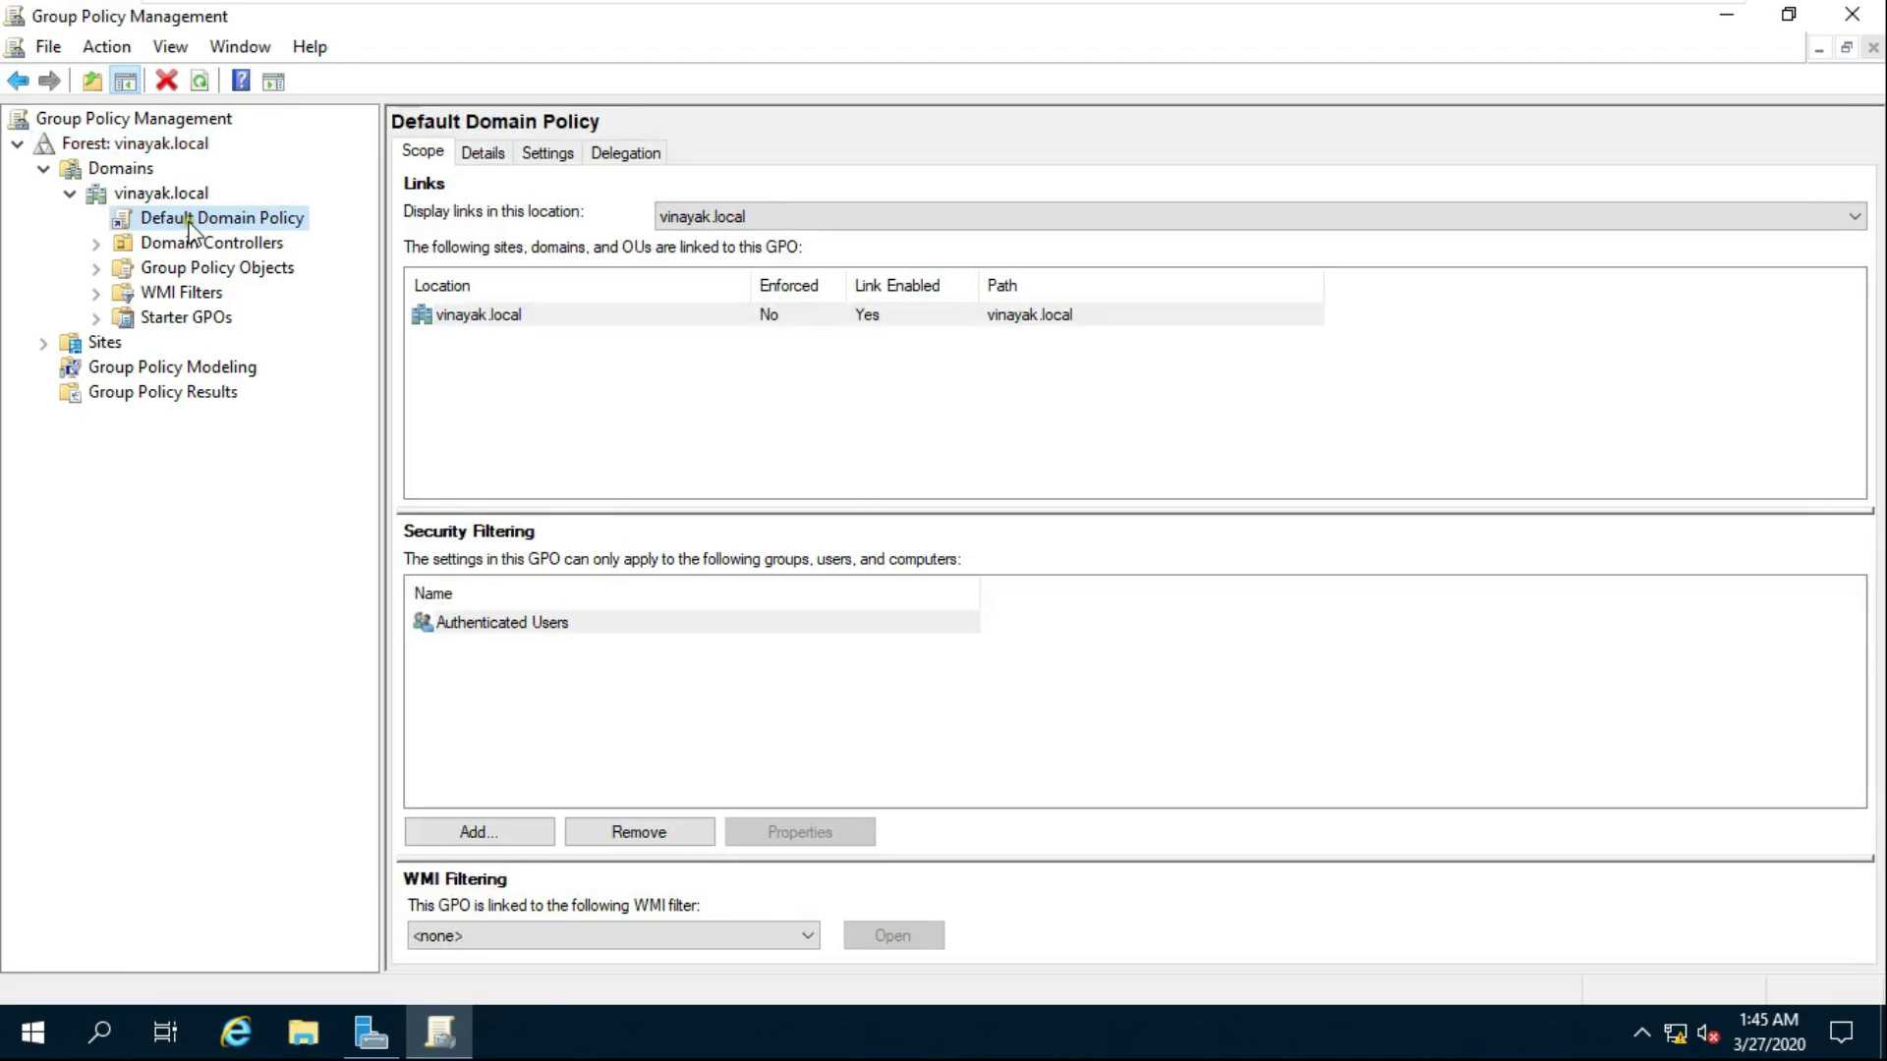
Edit Default Domain Policy and drill into Computer Configuration > Security Settings > Account Policies > Password Policy.
right_click(283, 224)
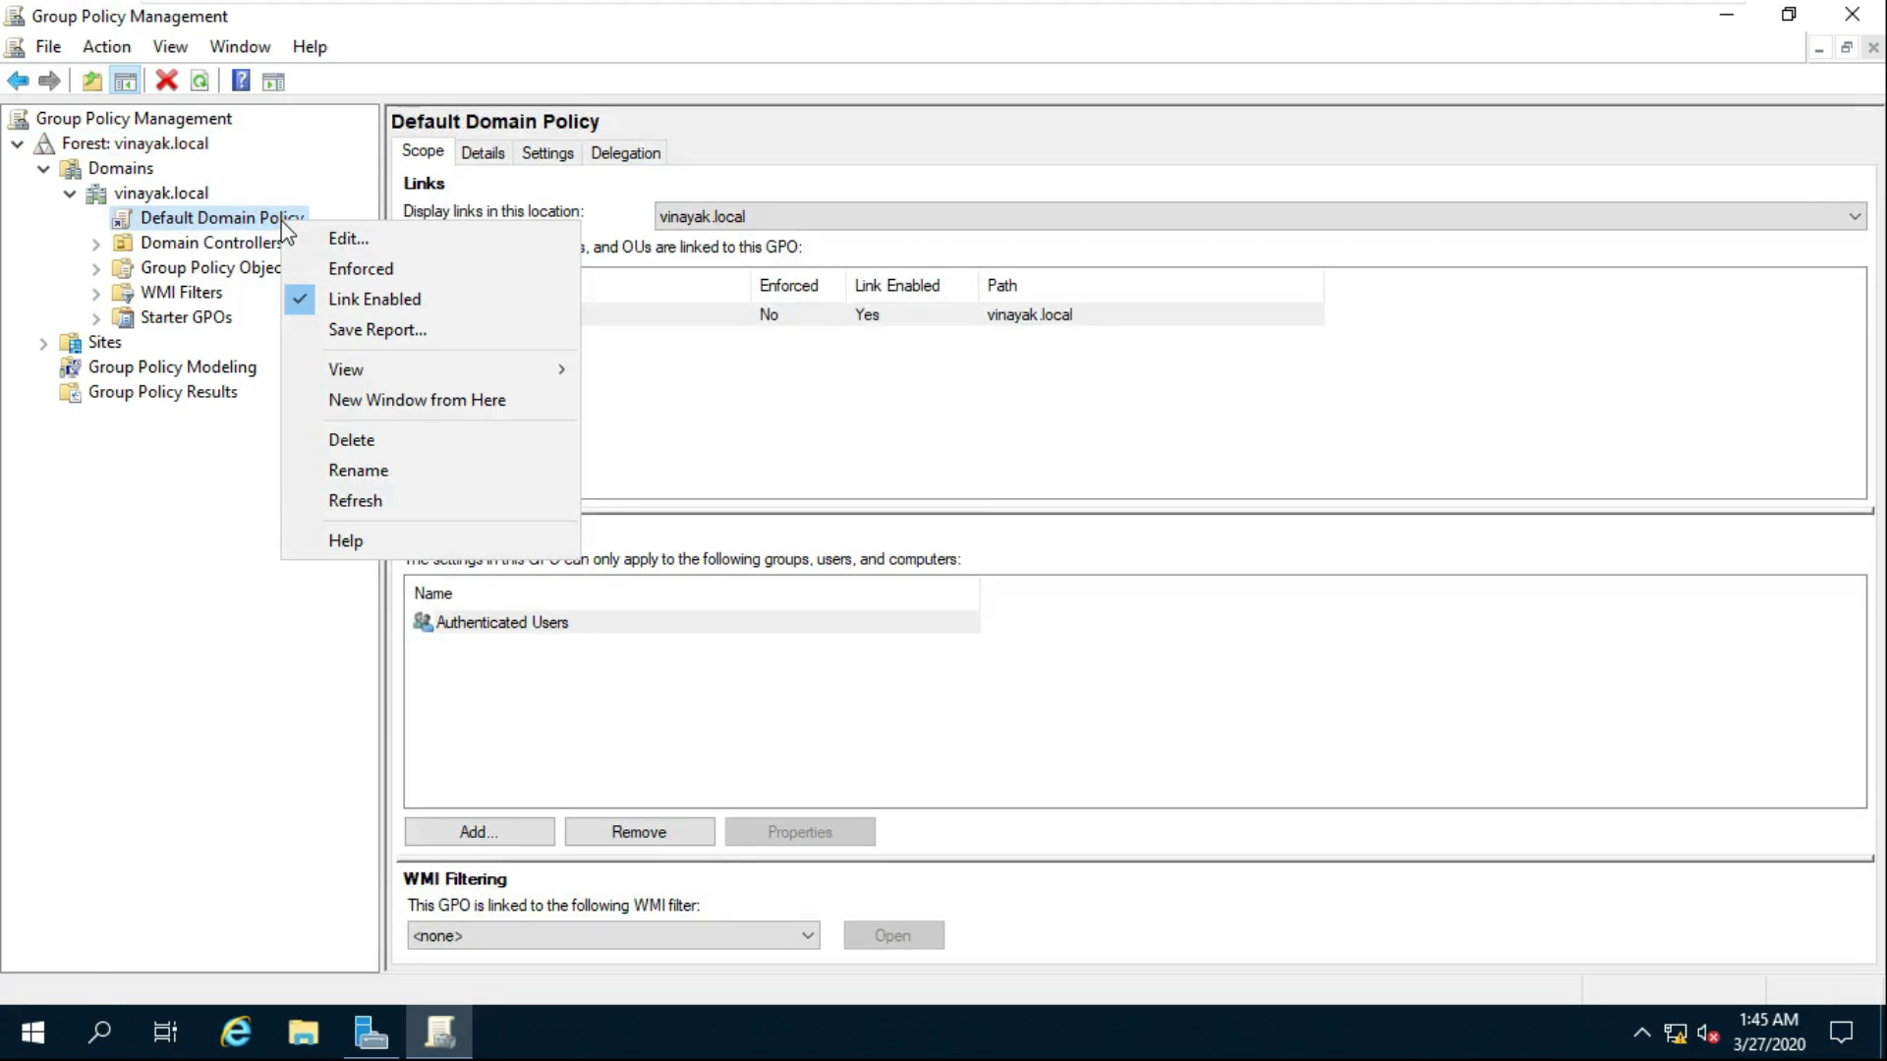
left_click(371, 244)
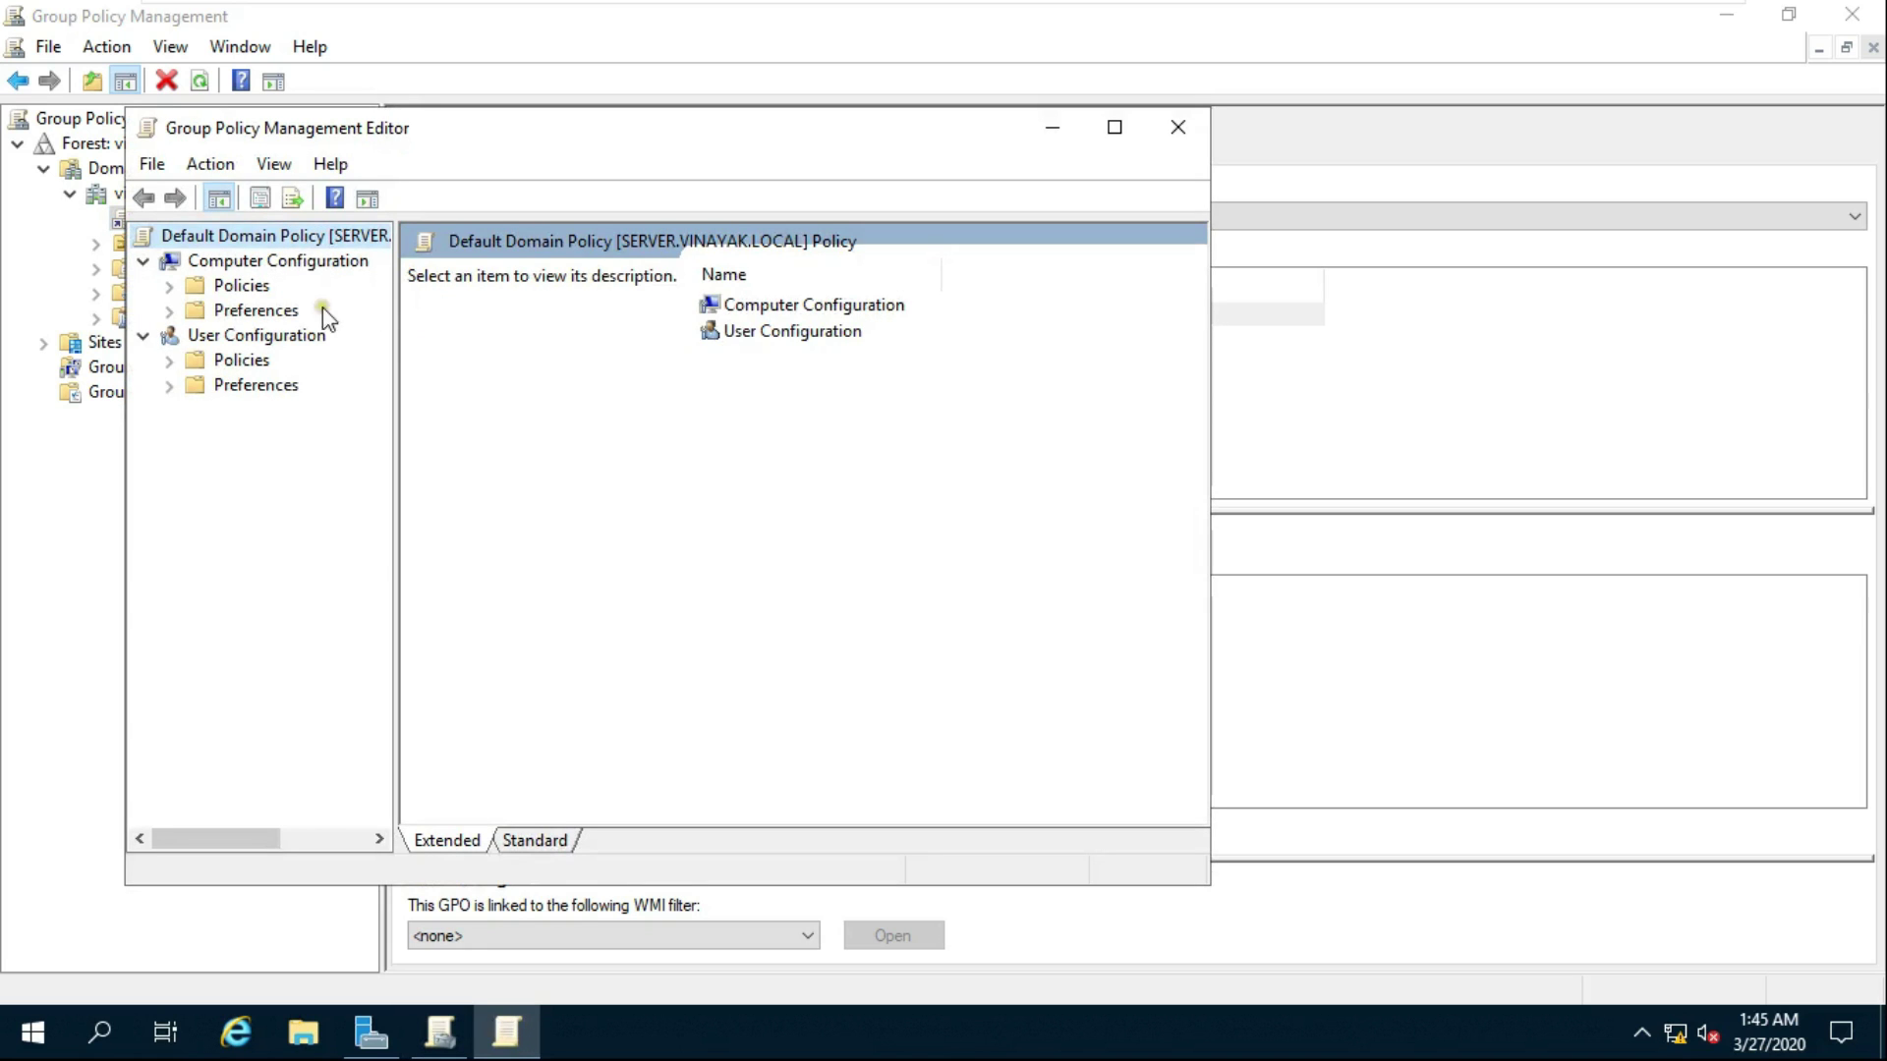
left_click(170, 287)
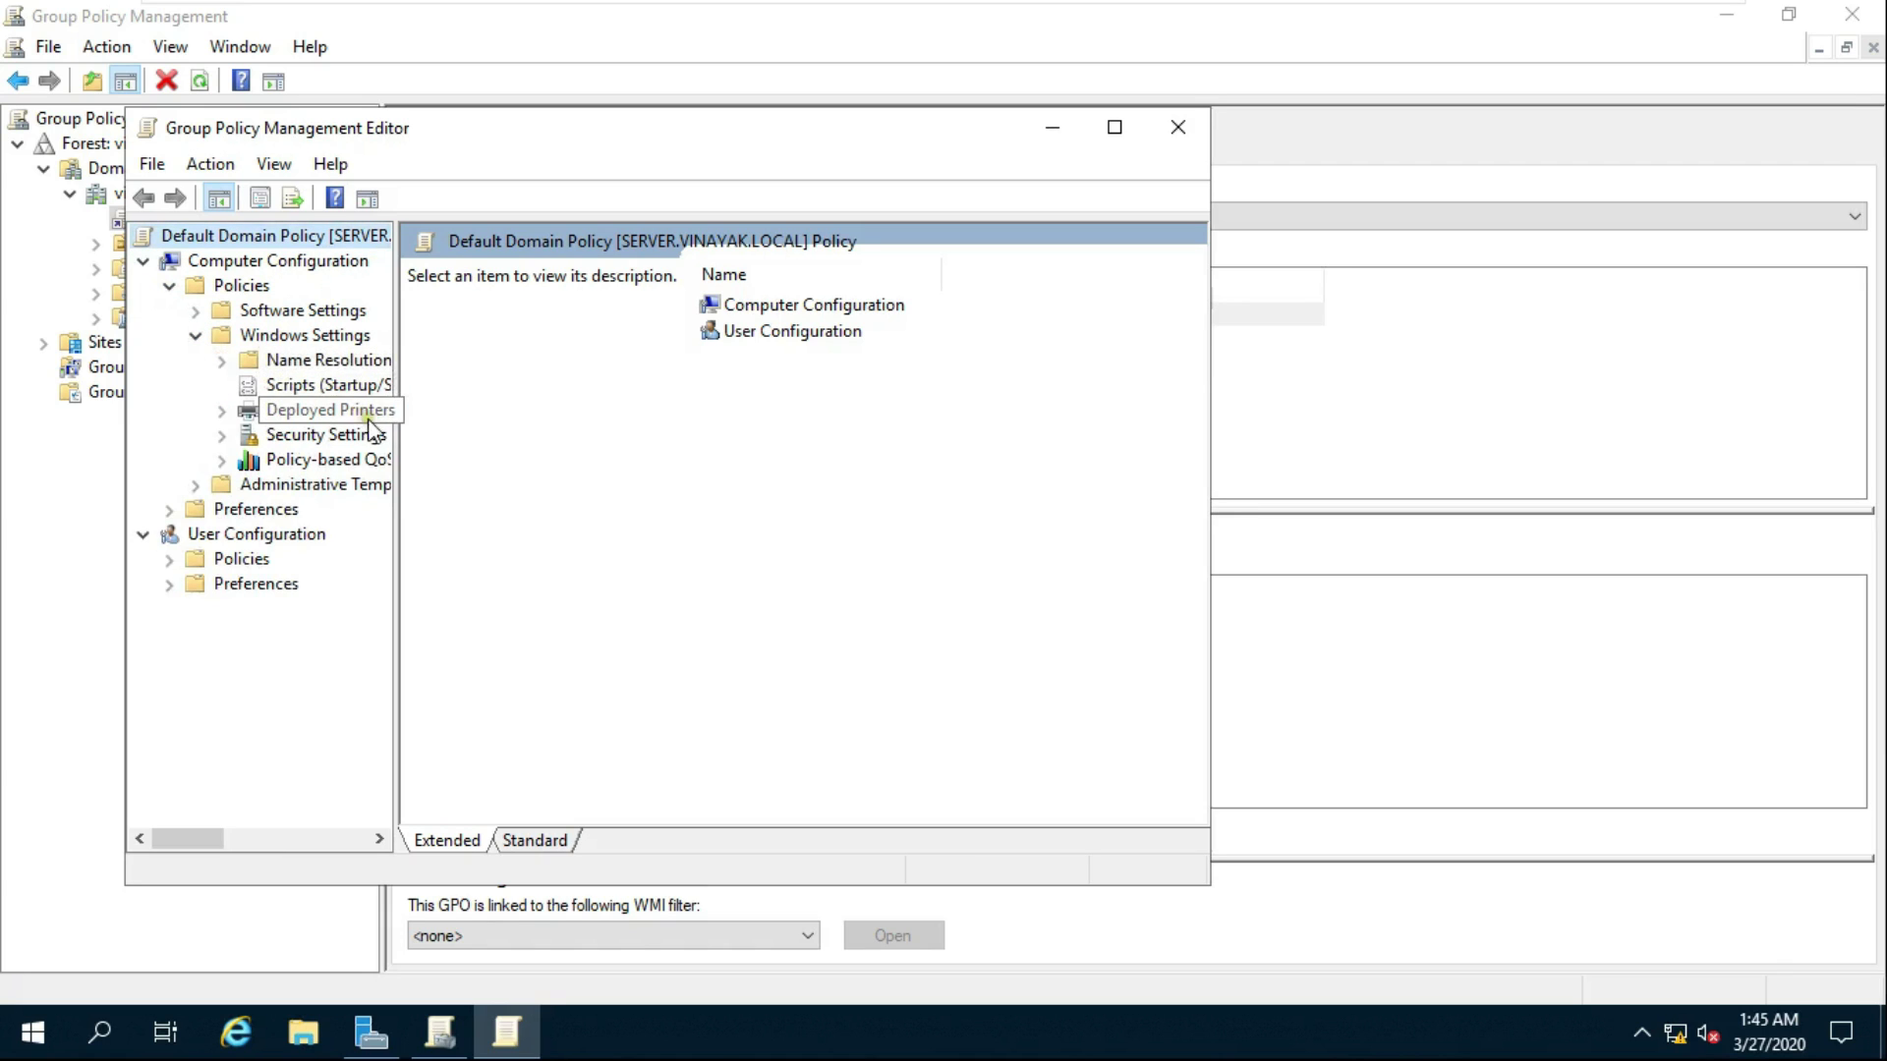
left_click_drag(396, 427, 442, 426)
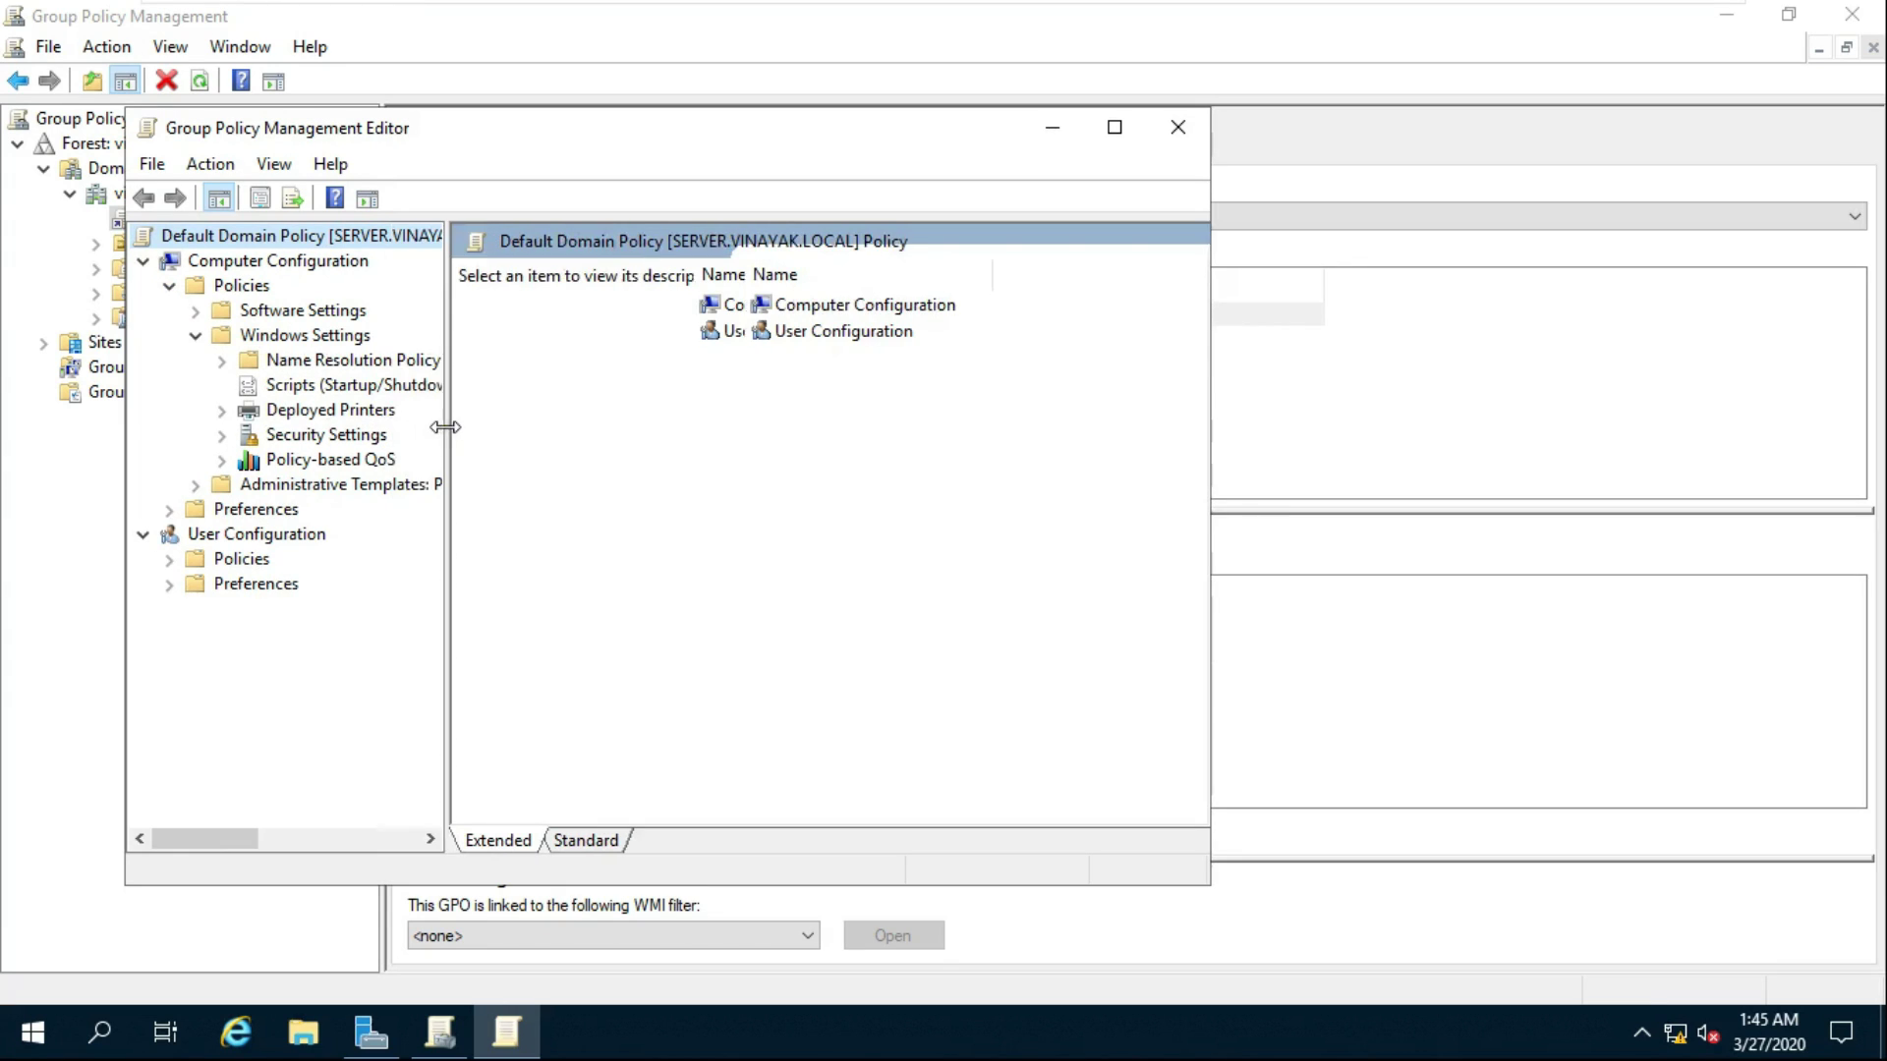
left_click(220, 434)
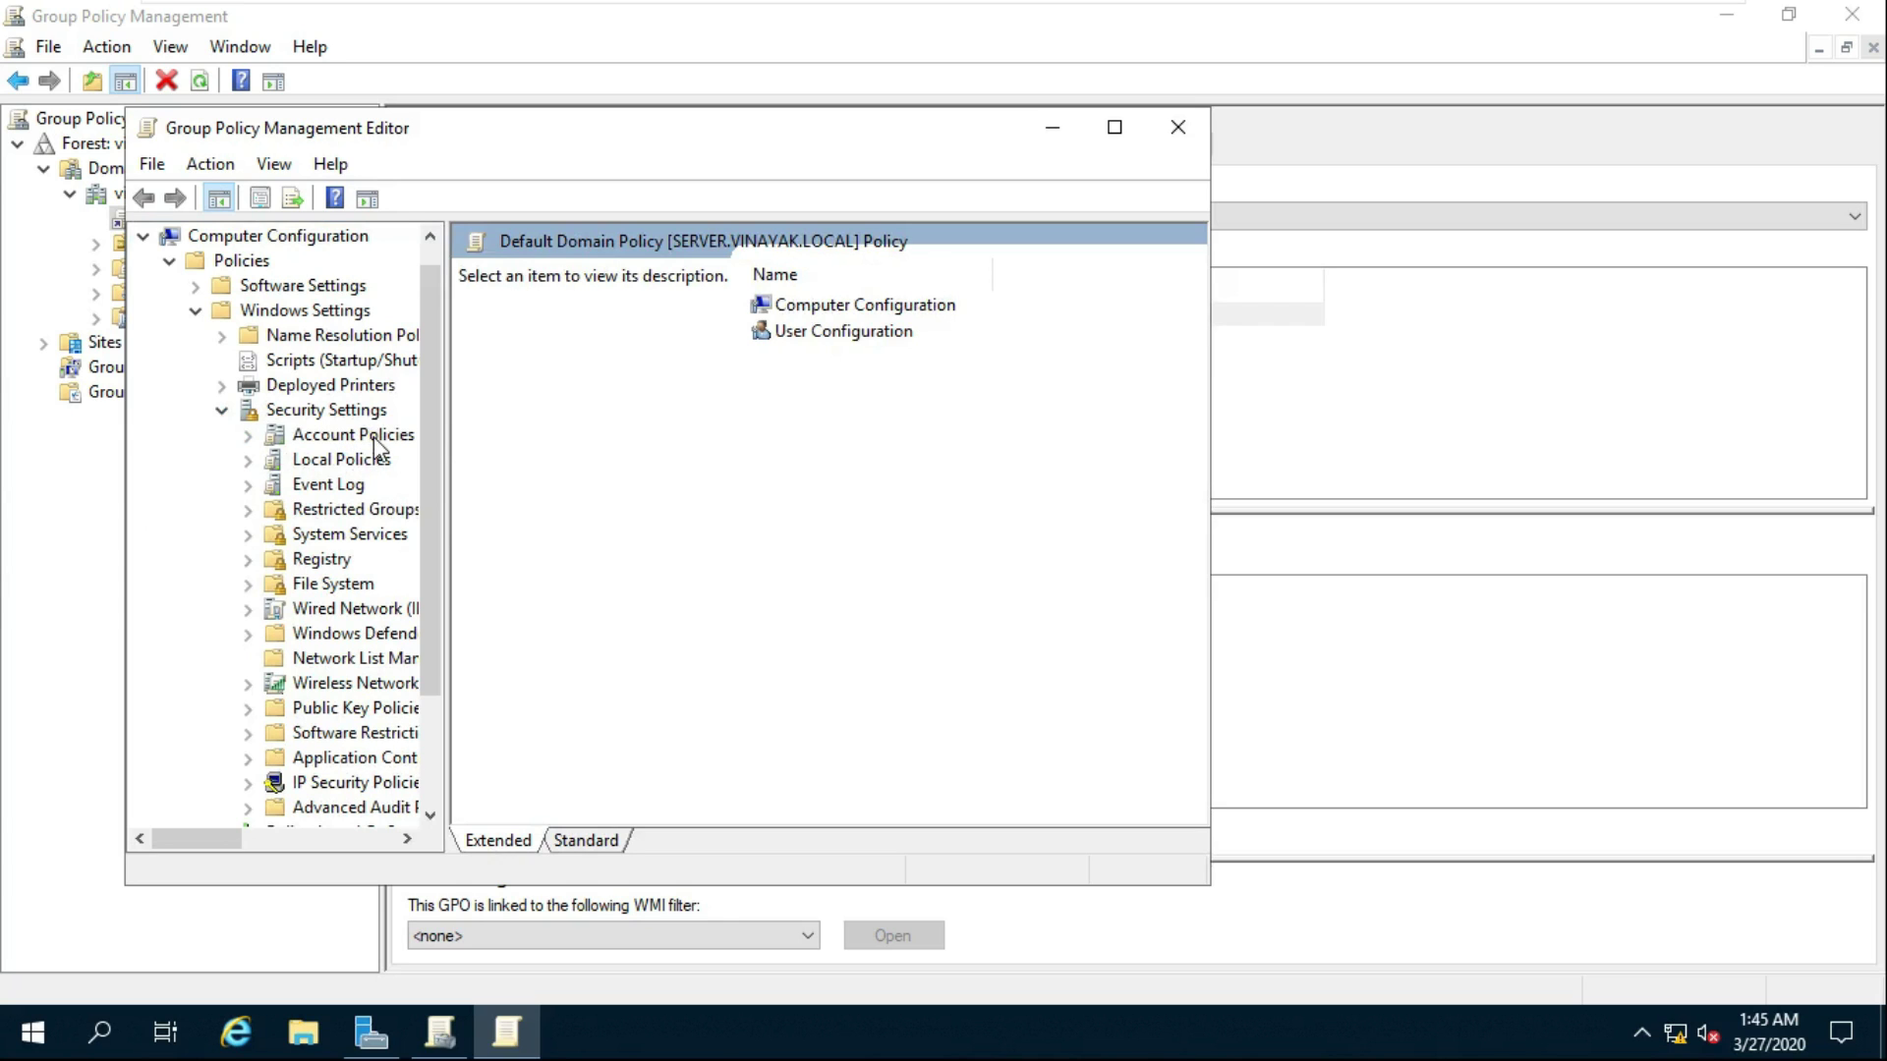
left_click(350, 439)
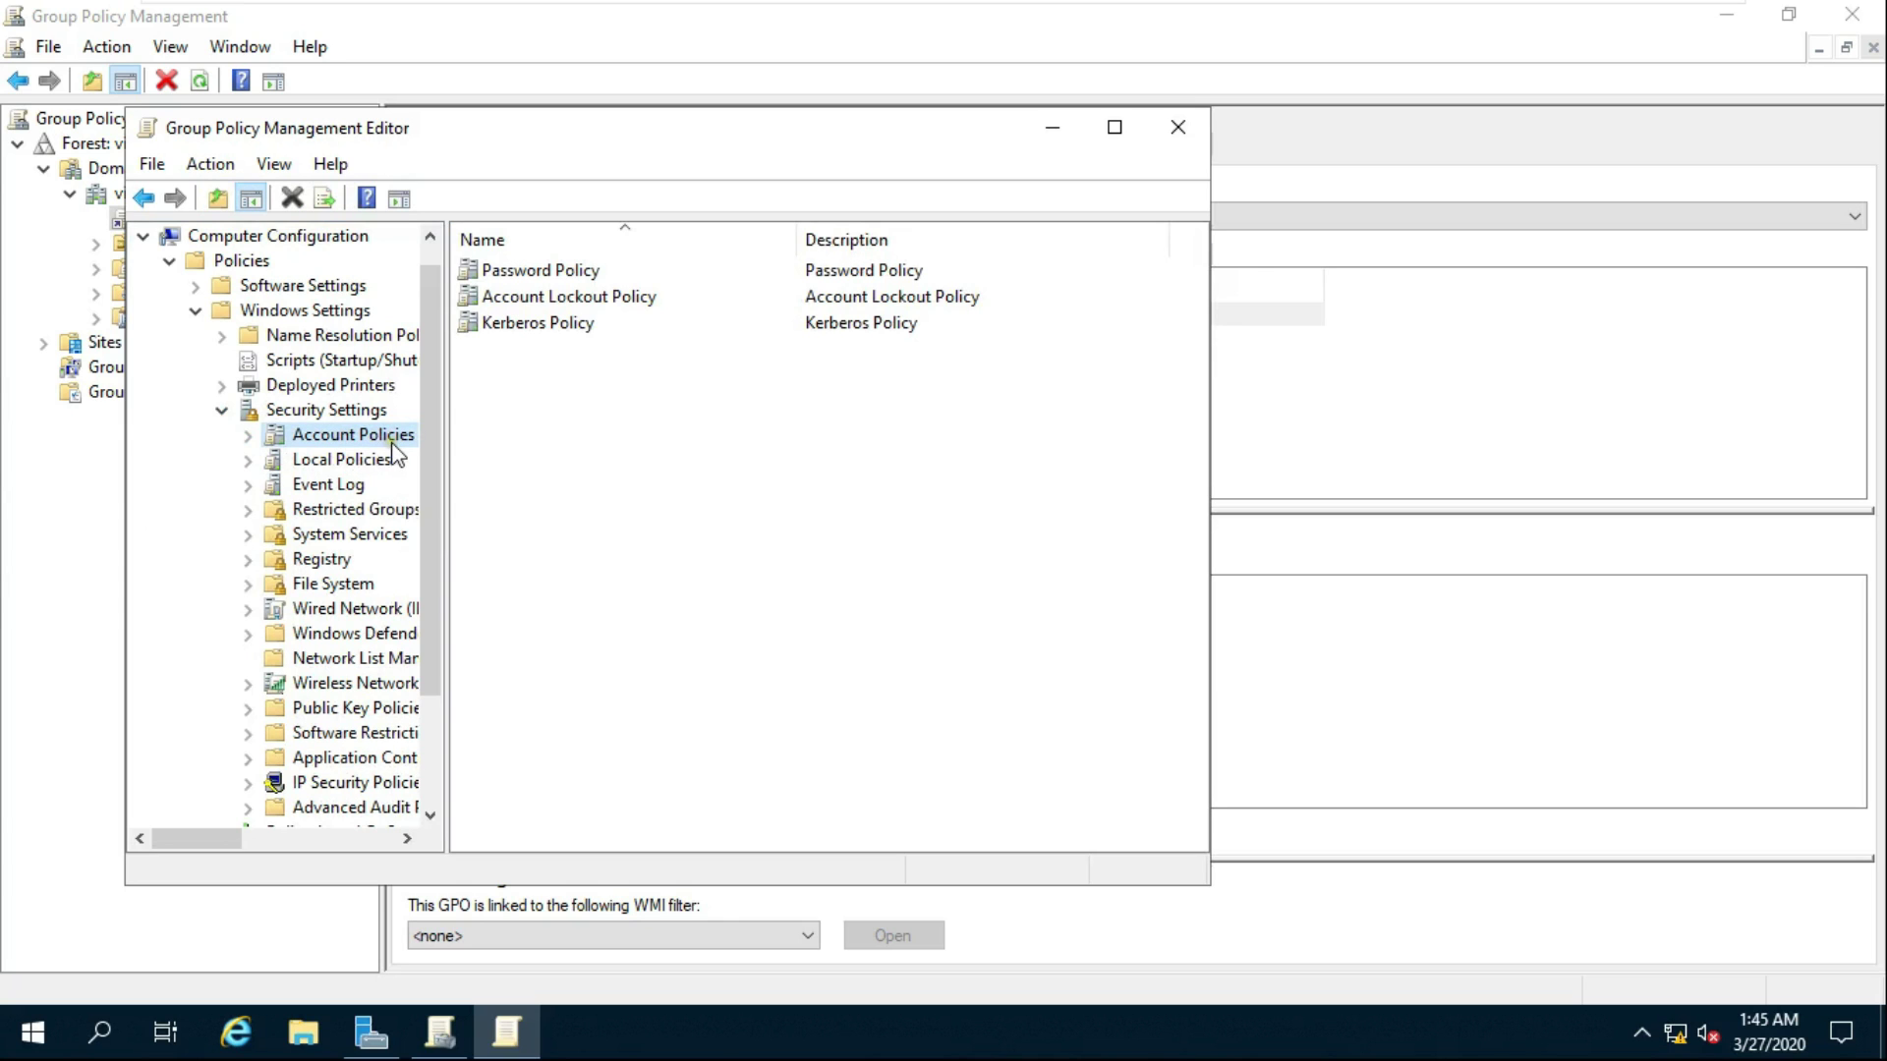
left_click(548, 274)
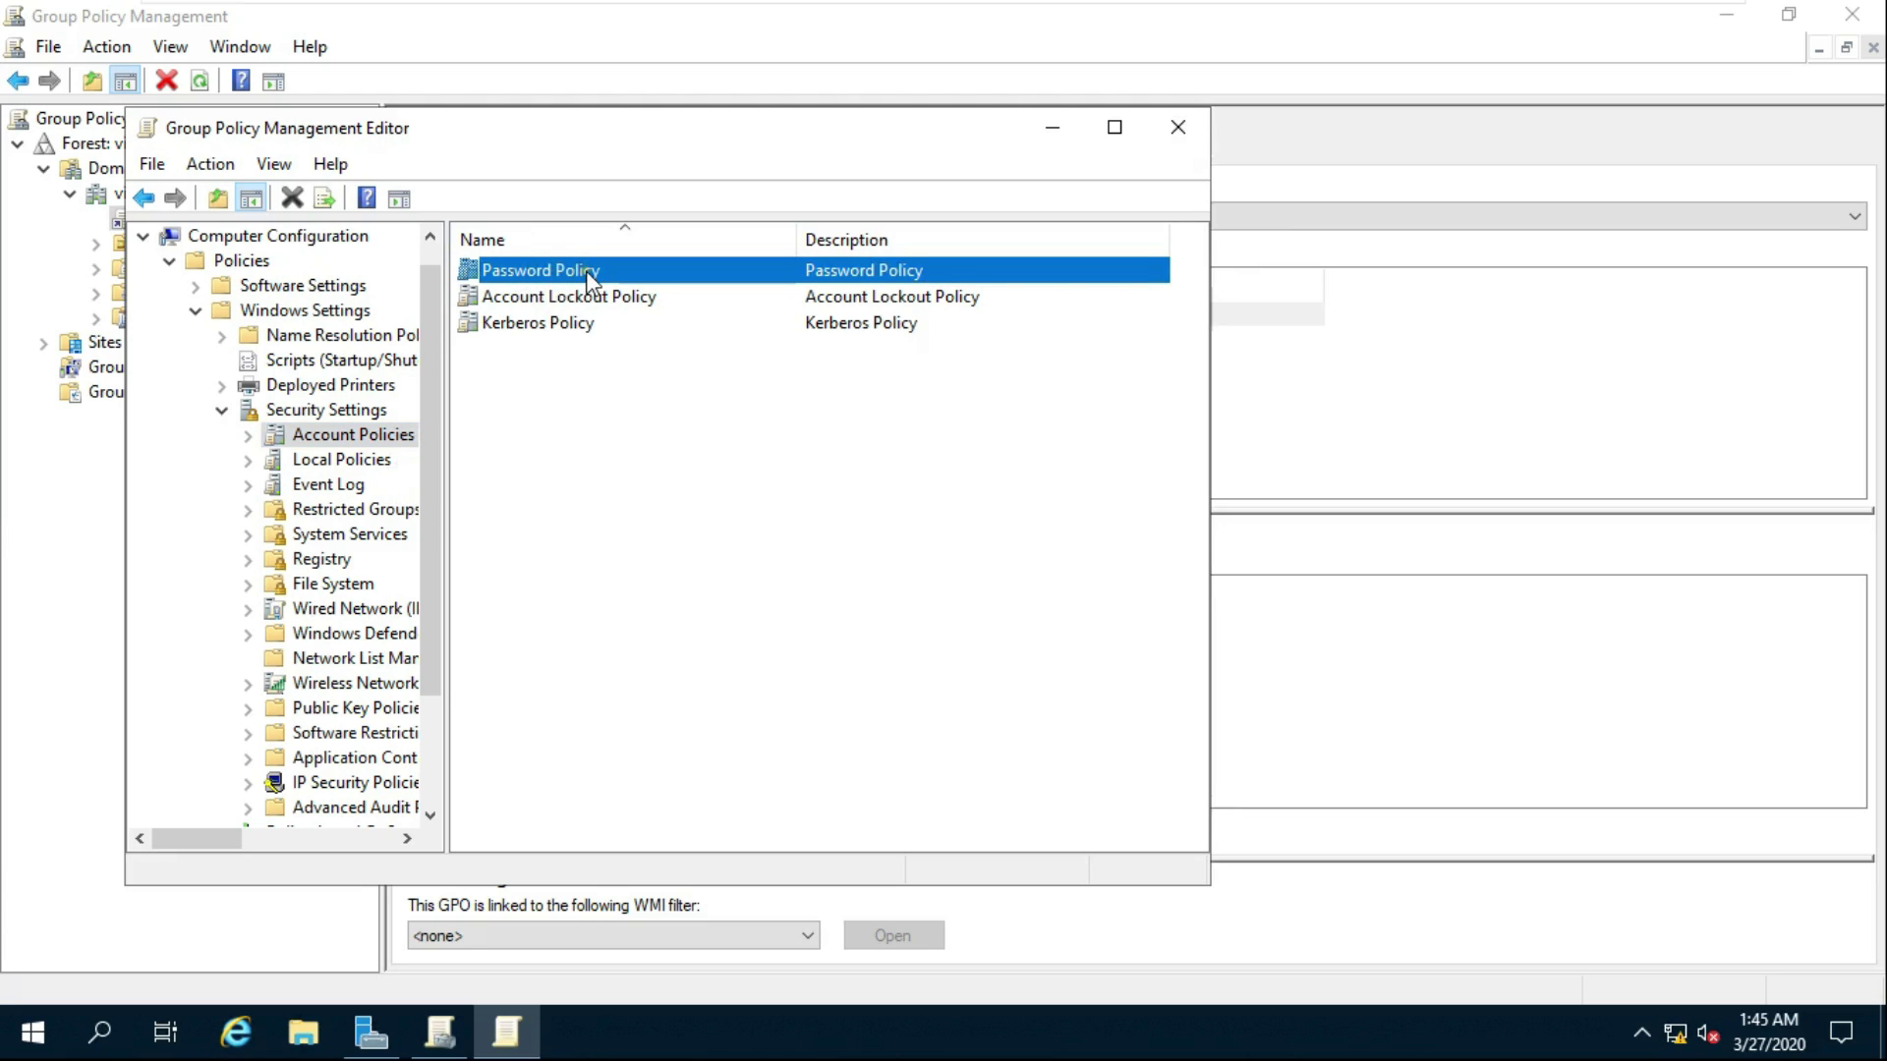
Set Minimum password age to 30 days.
double_click(593, 273)
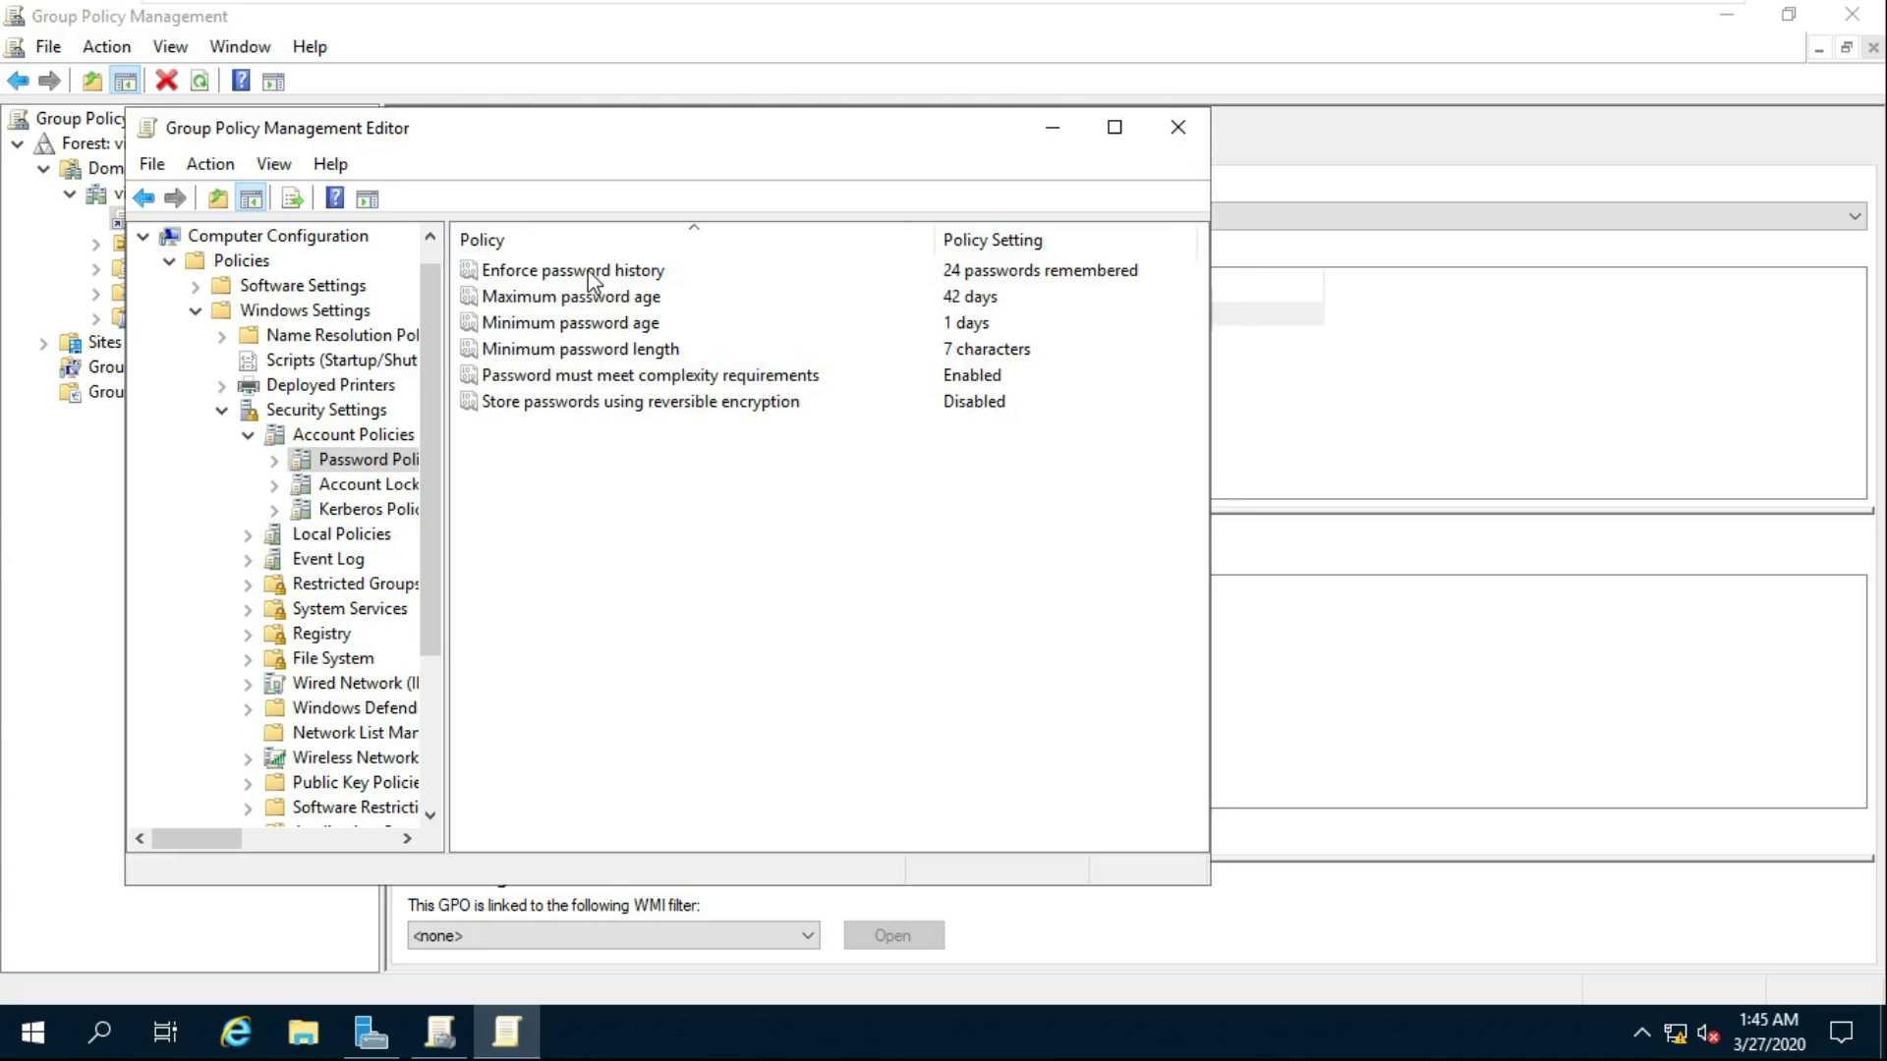
double_click(595, 324)
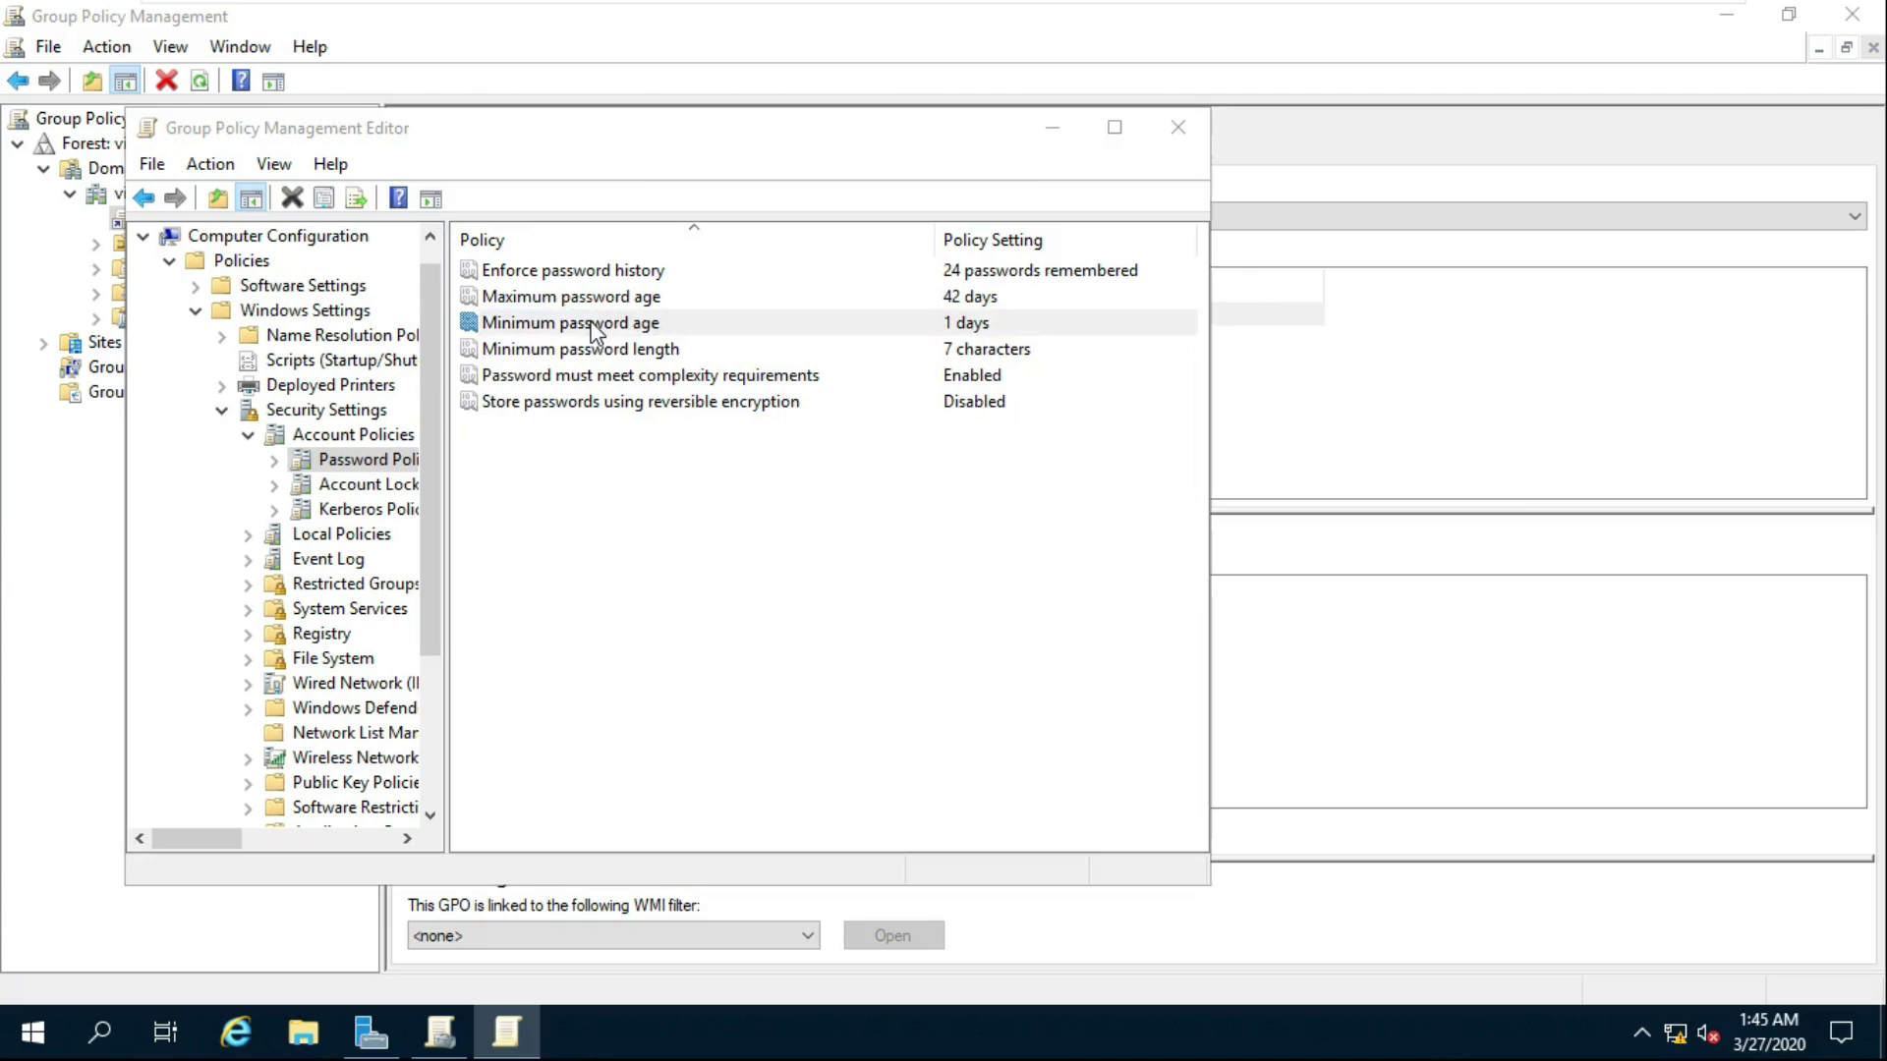
double_click(445, 381)
type("30")
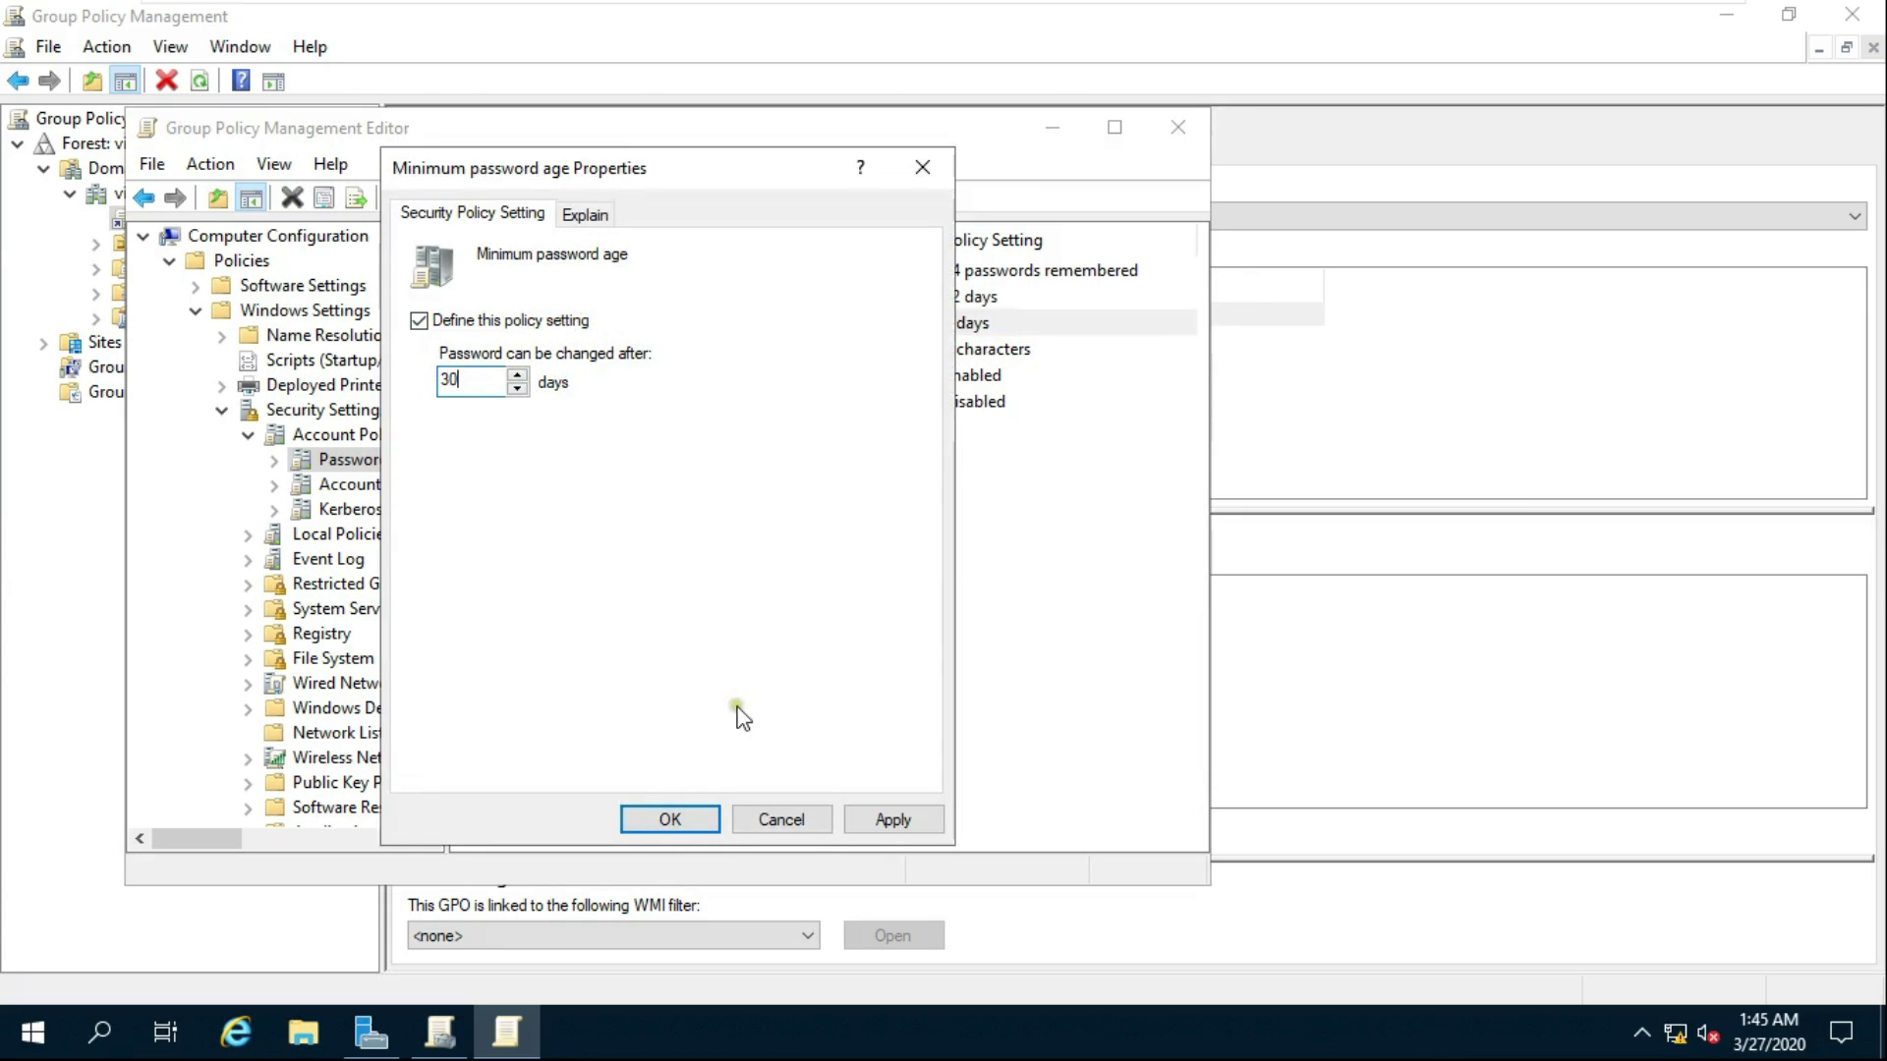
left_click(877, 821)
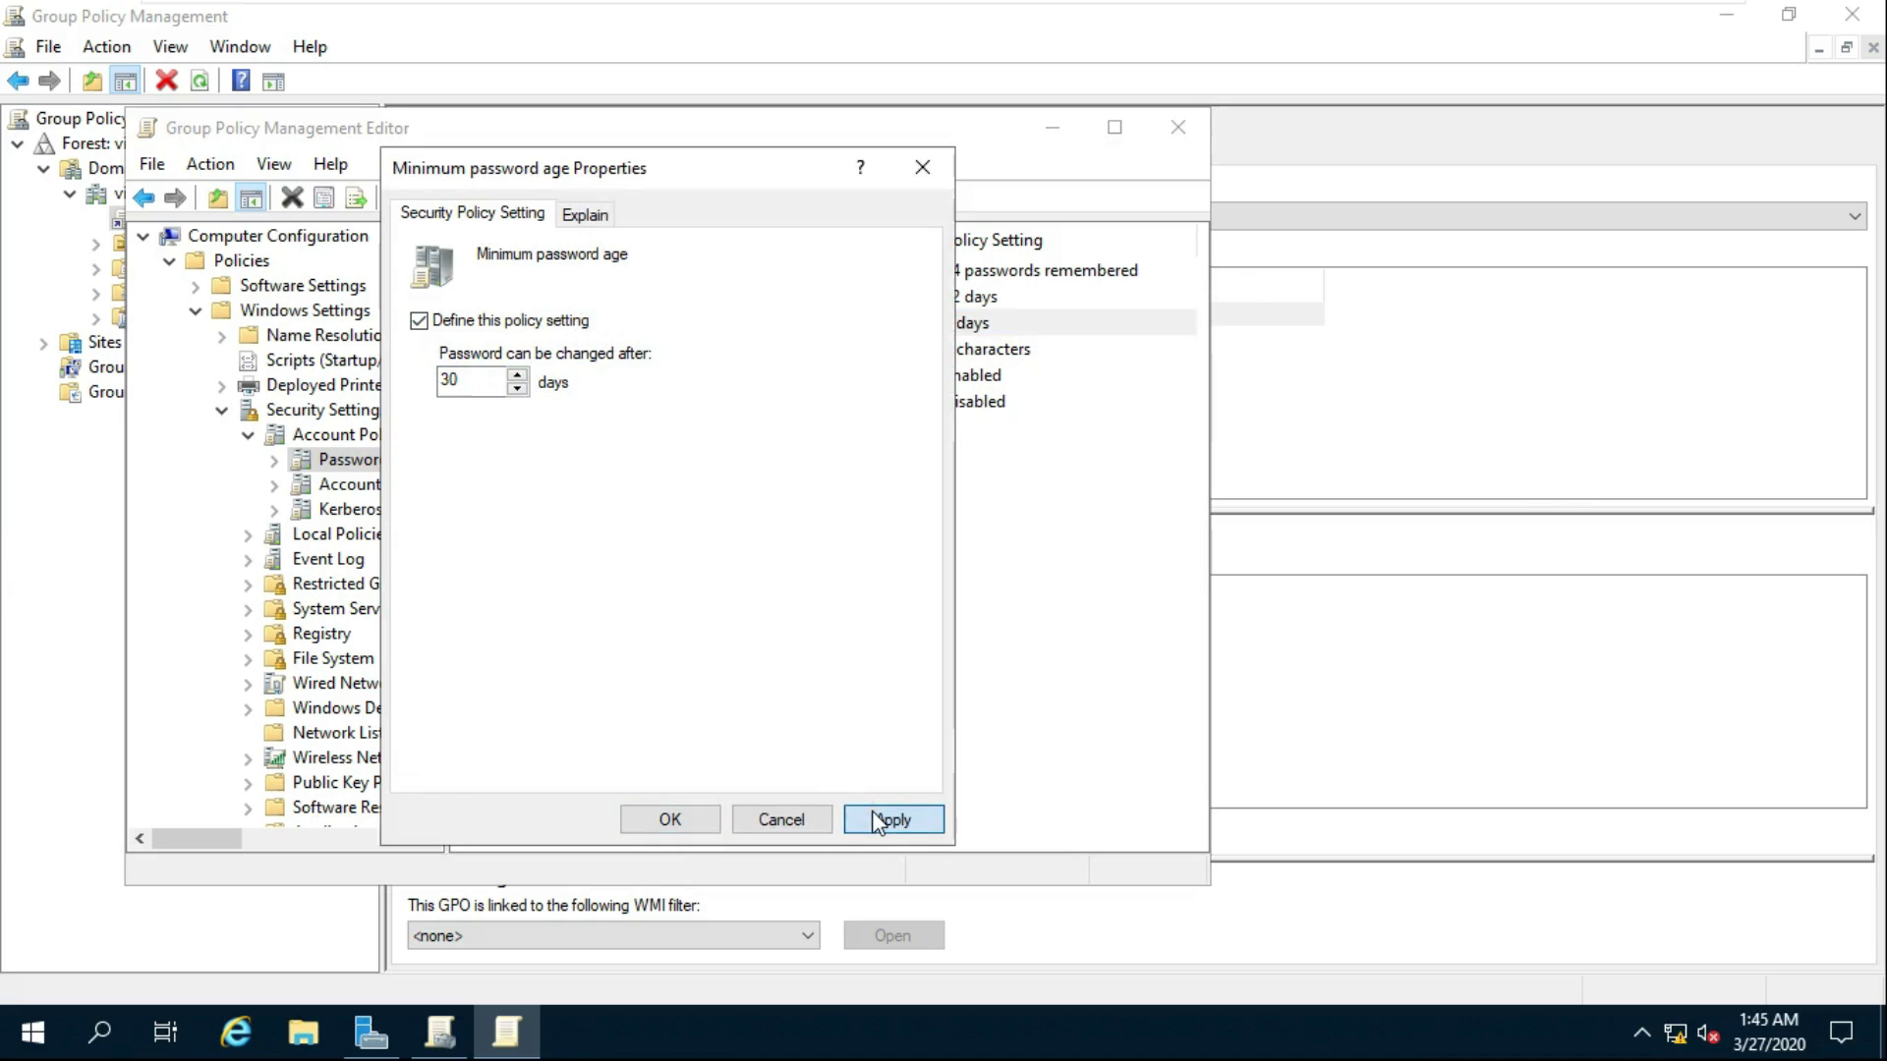
left_click(666, 819)
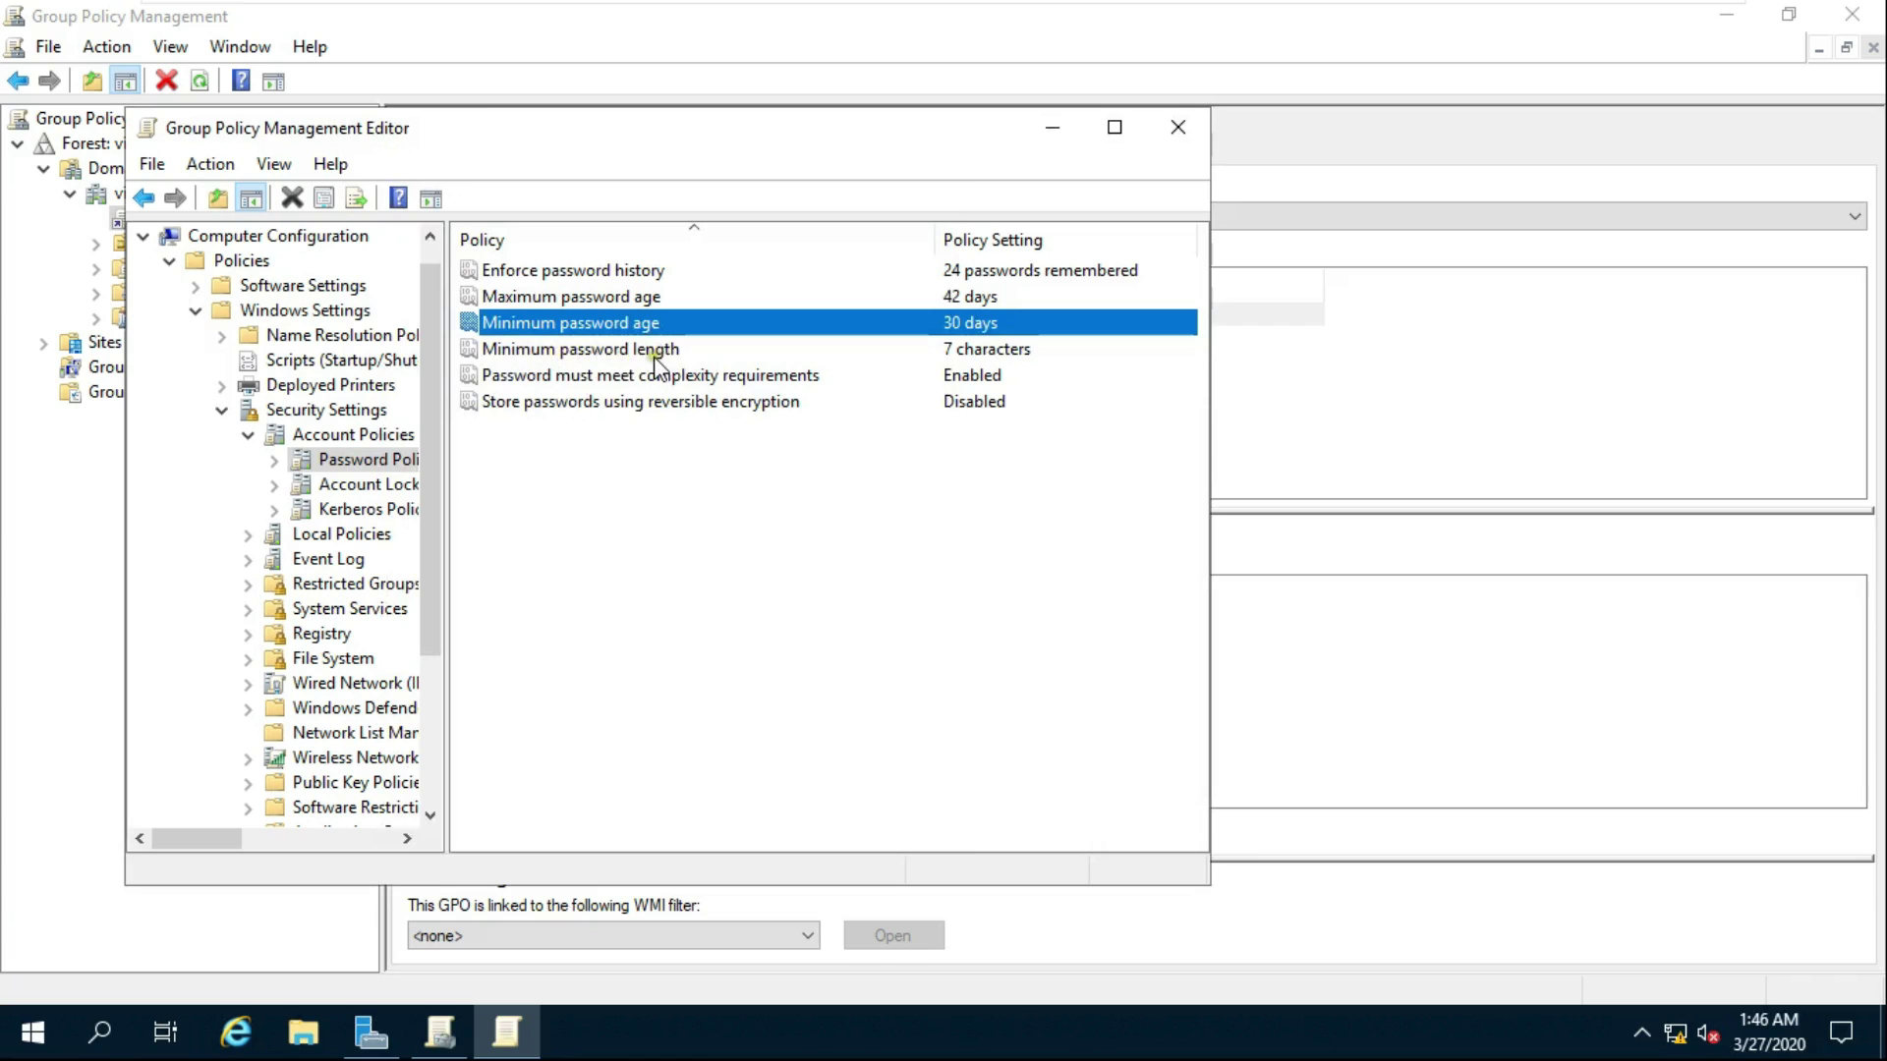
Change Minimum password length from 7 to 3 characters.
double_click(542, 348)
left_click(462, 379)
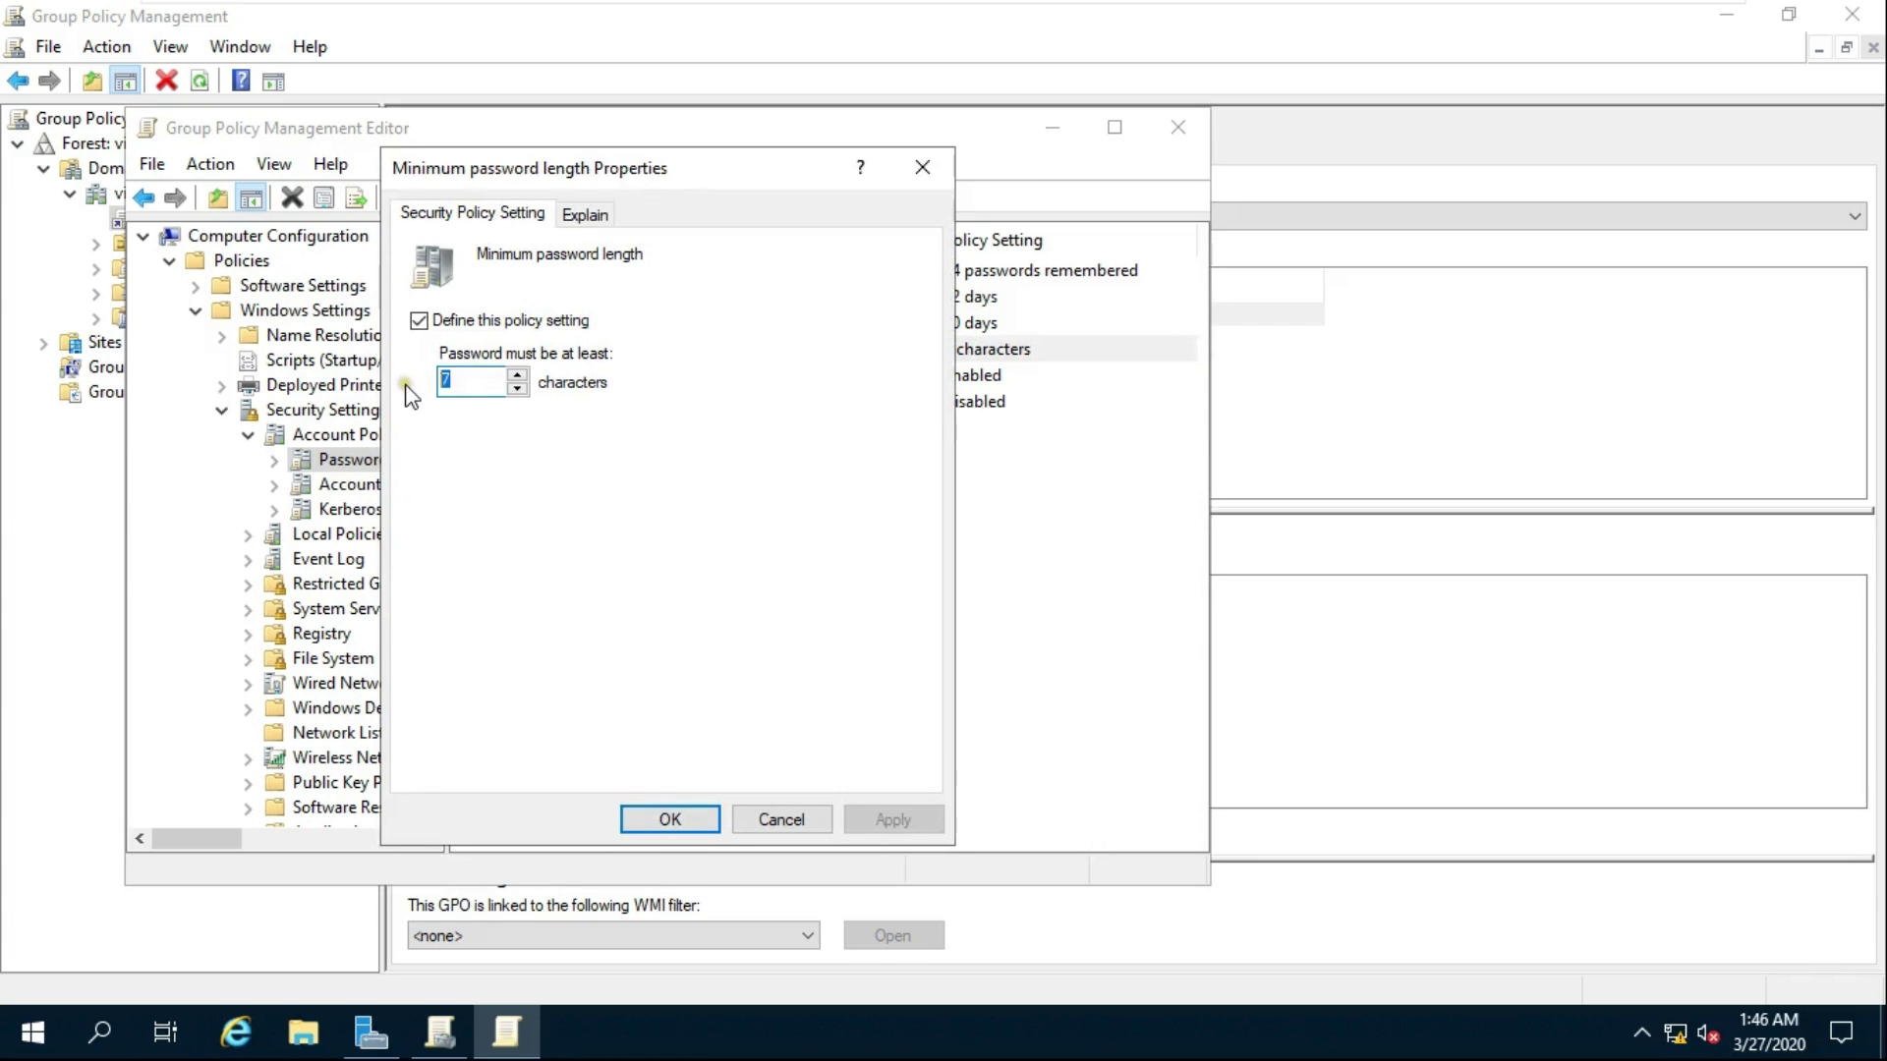
key("BackSpace")
type("3")
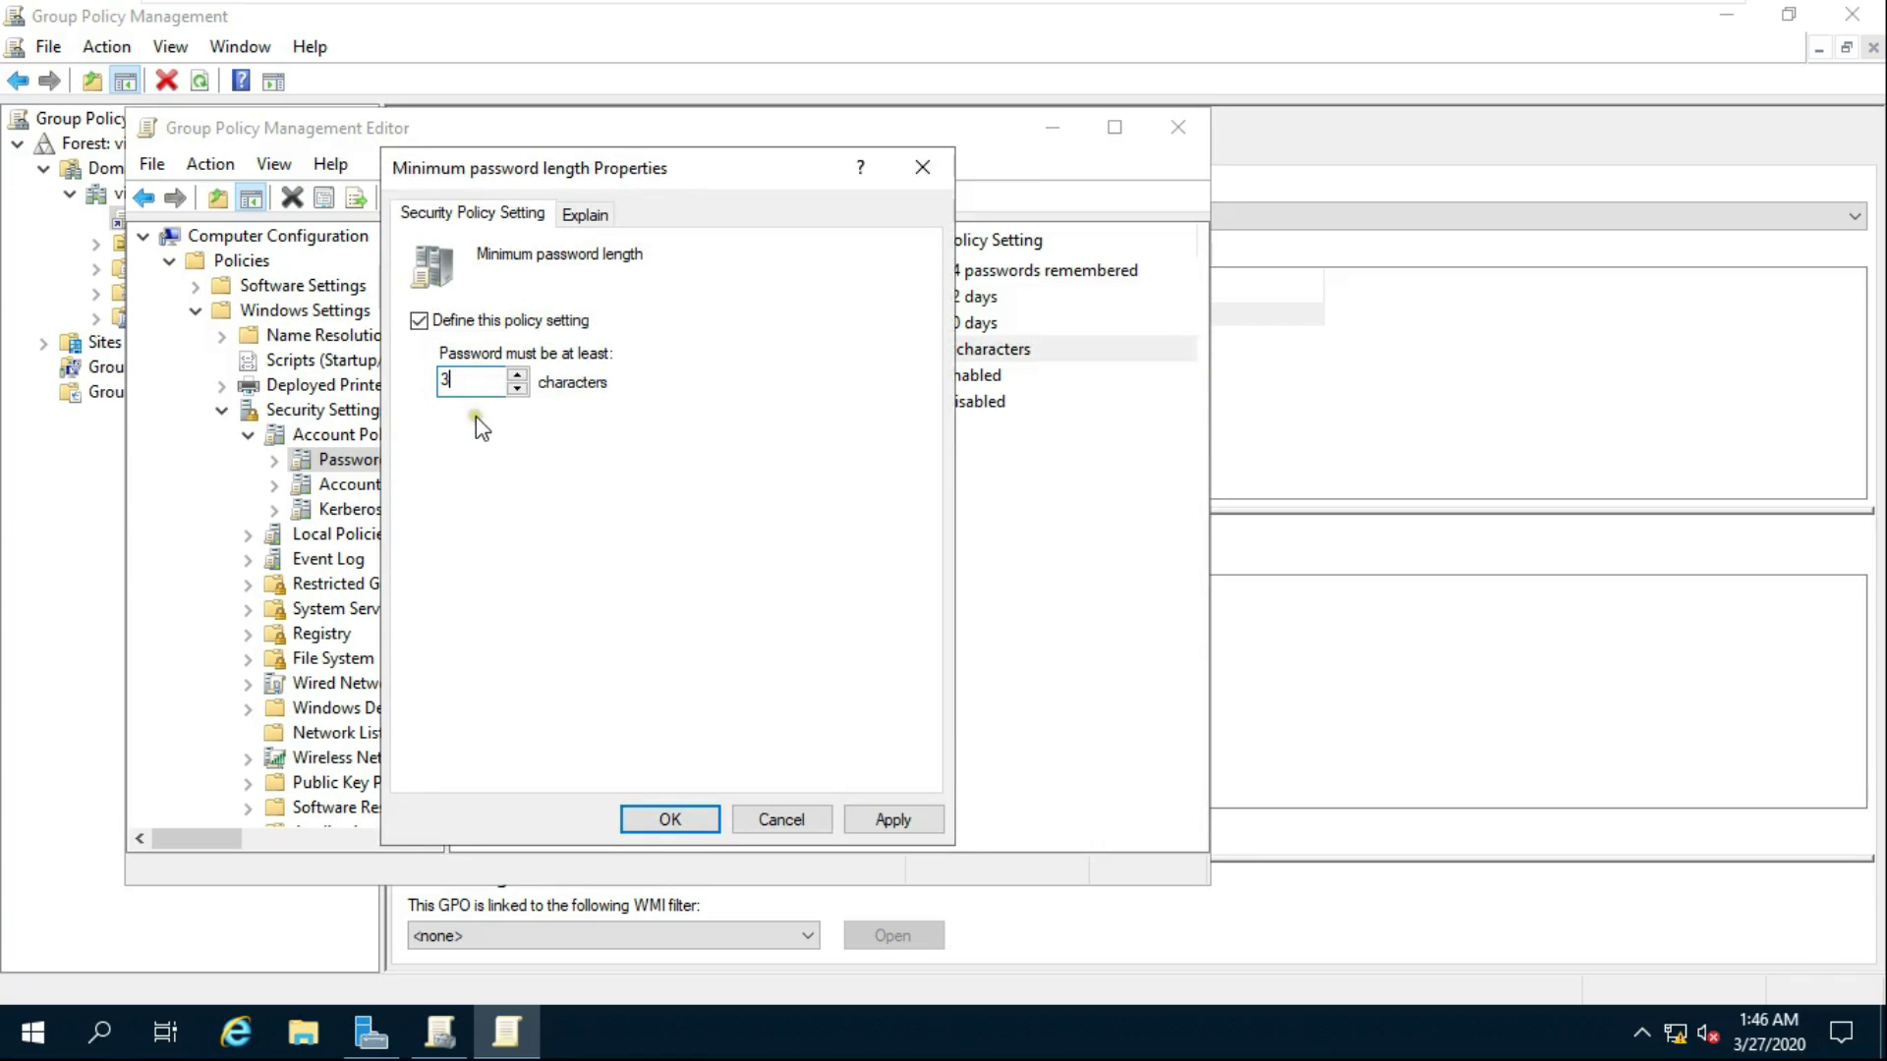
left_click(892, 819)
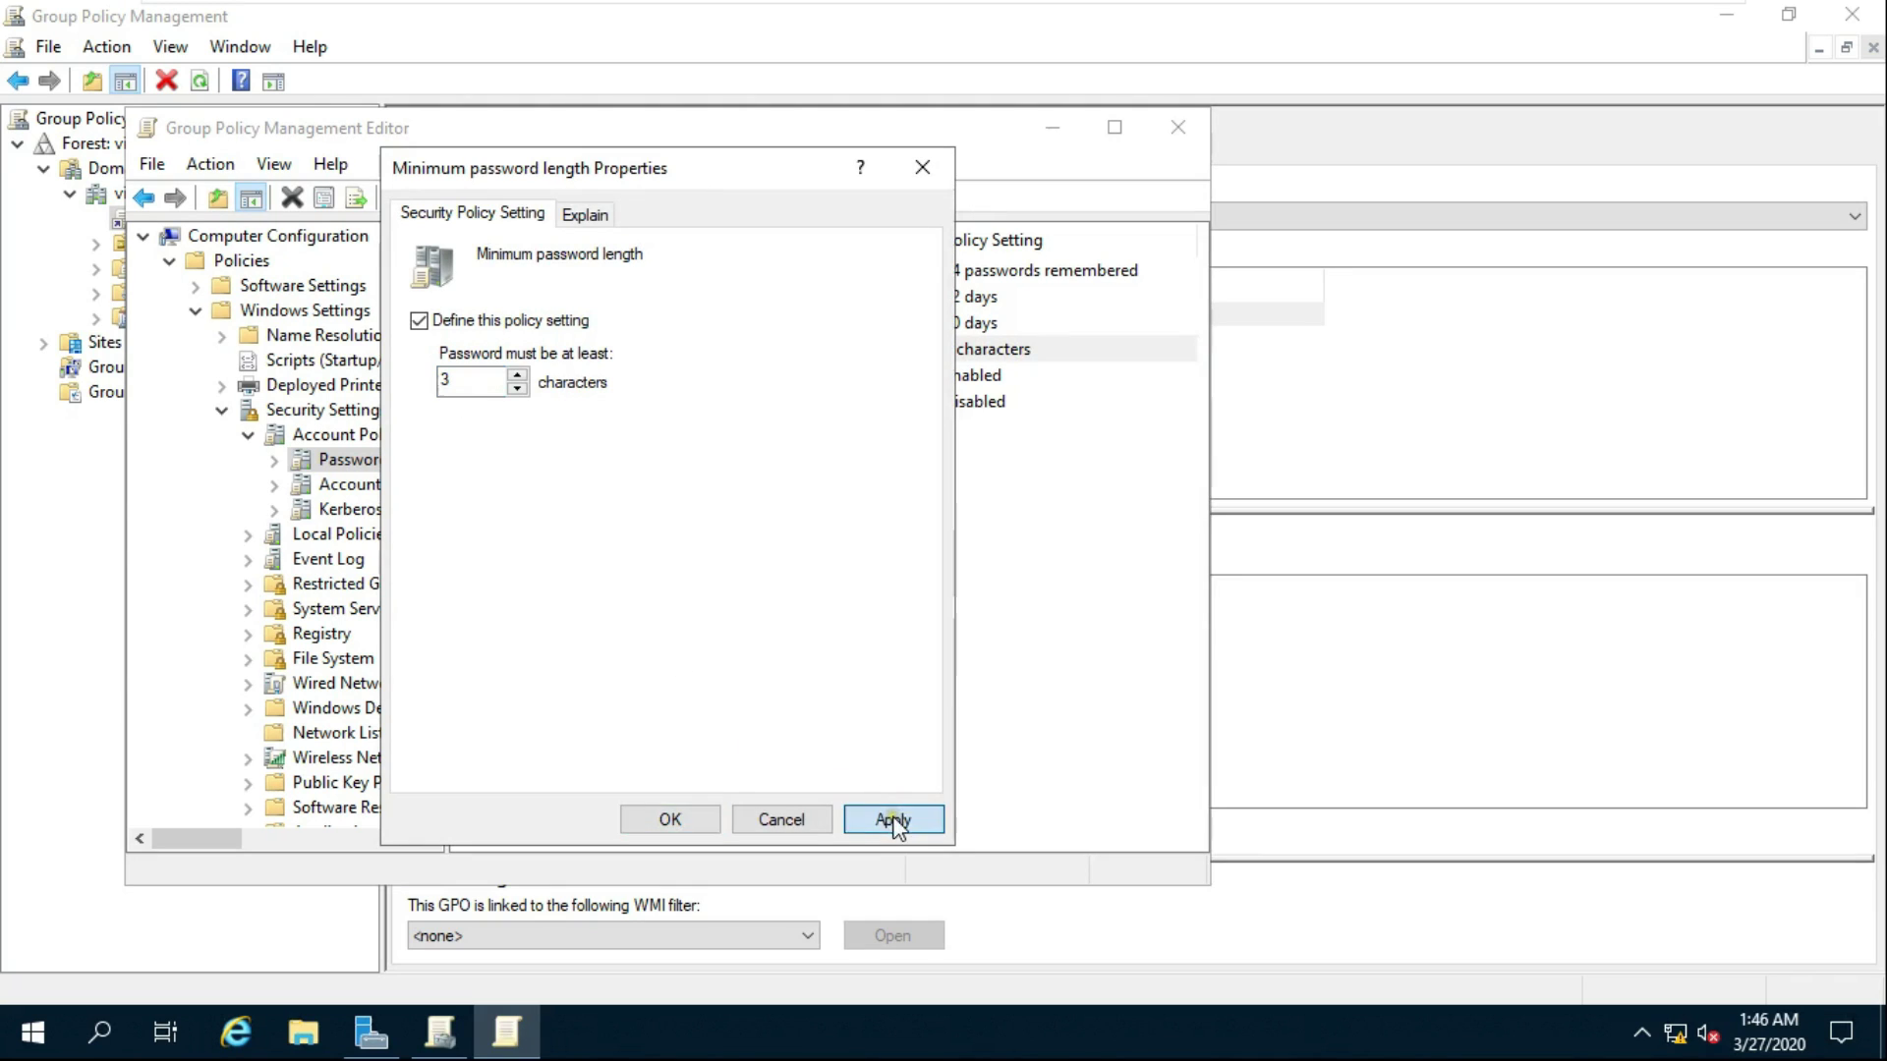
left_click(690, 827)
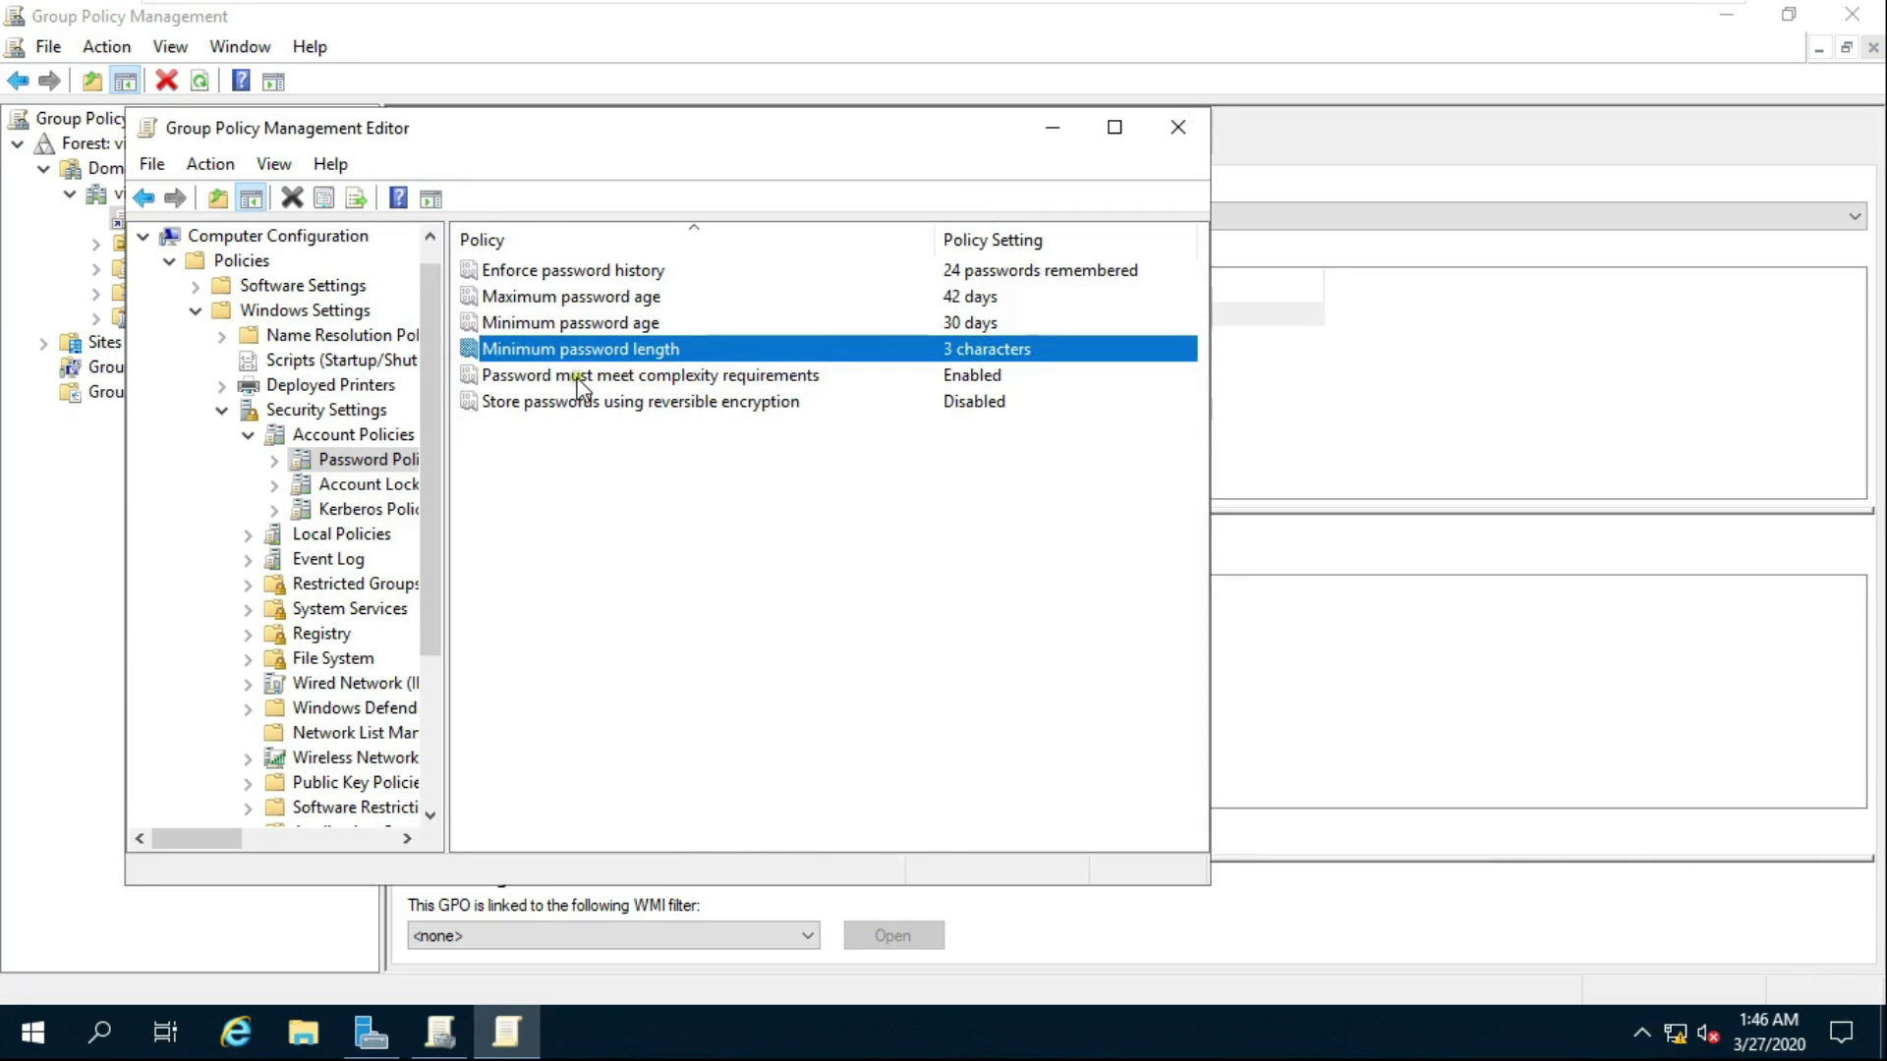
Set 'Password must meet complexity requirements' to Disabled.
double_click(674, 378)
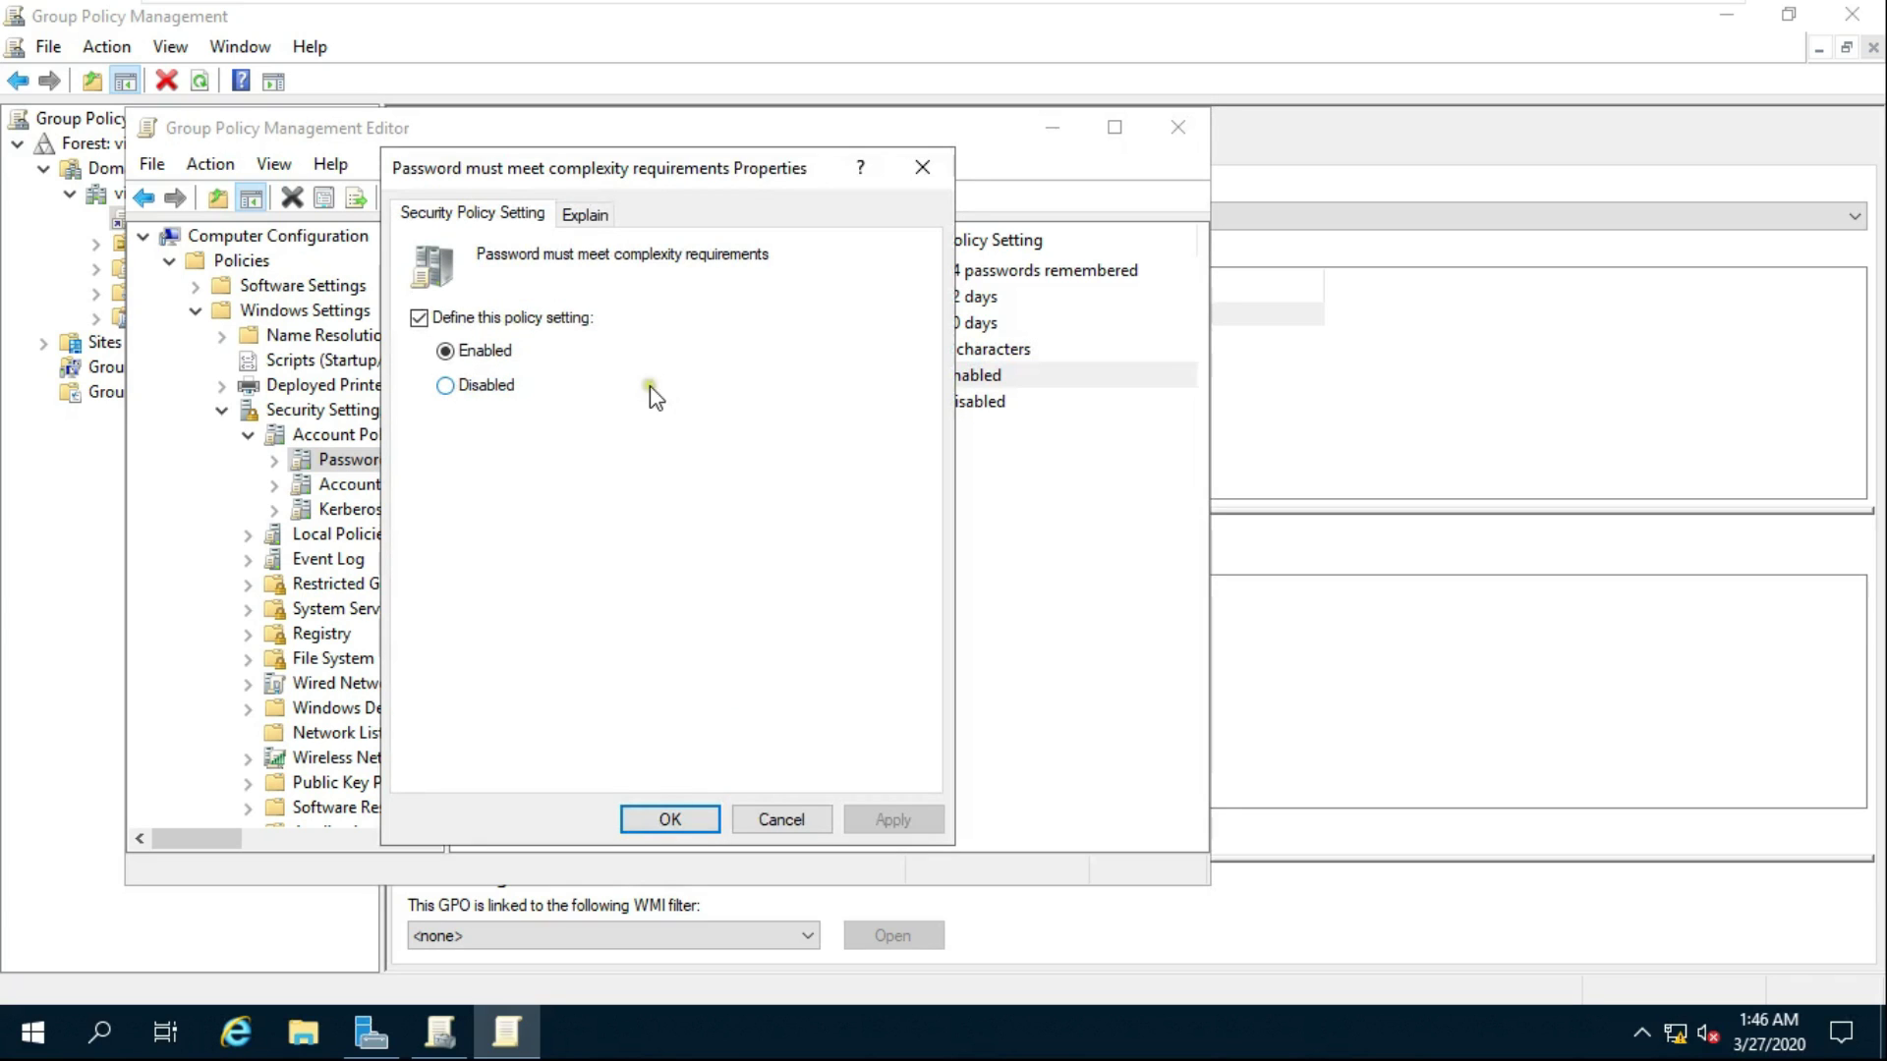
left_click(508, 386)
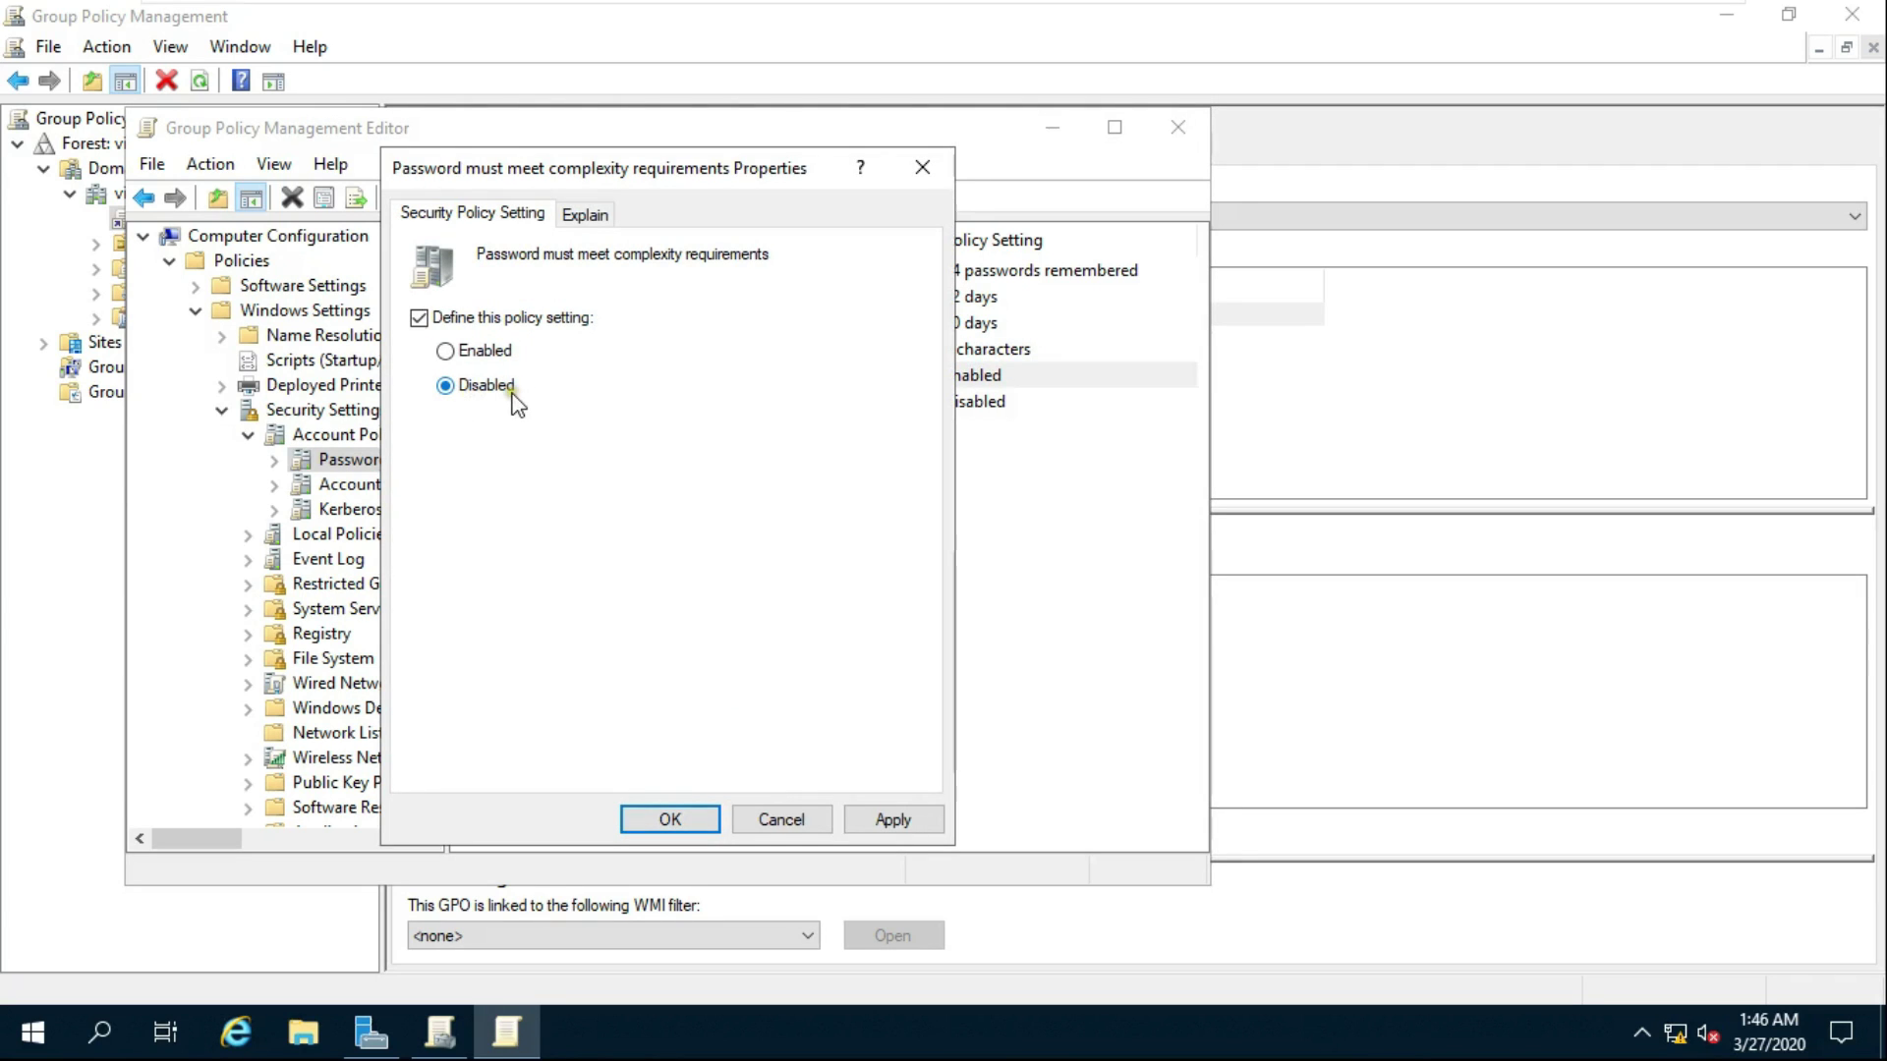
left_click(902, 818)
left_click(671, 818)
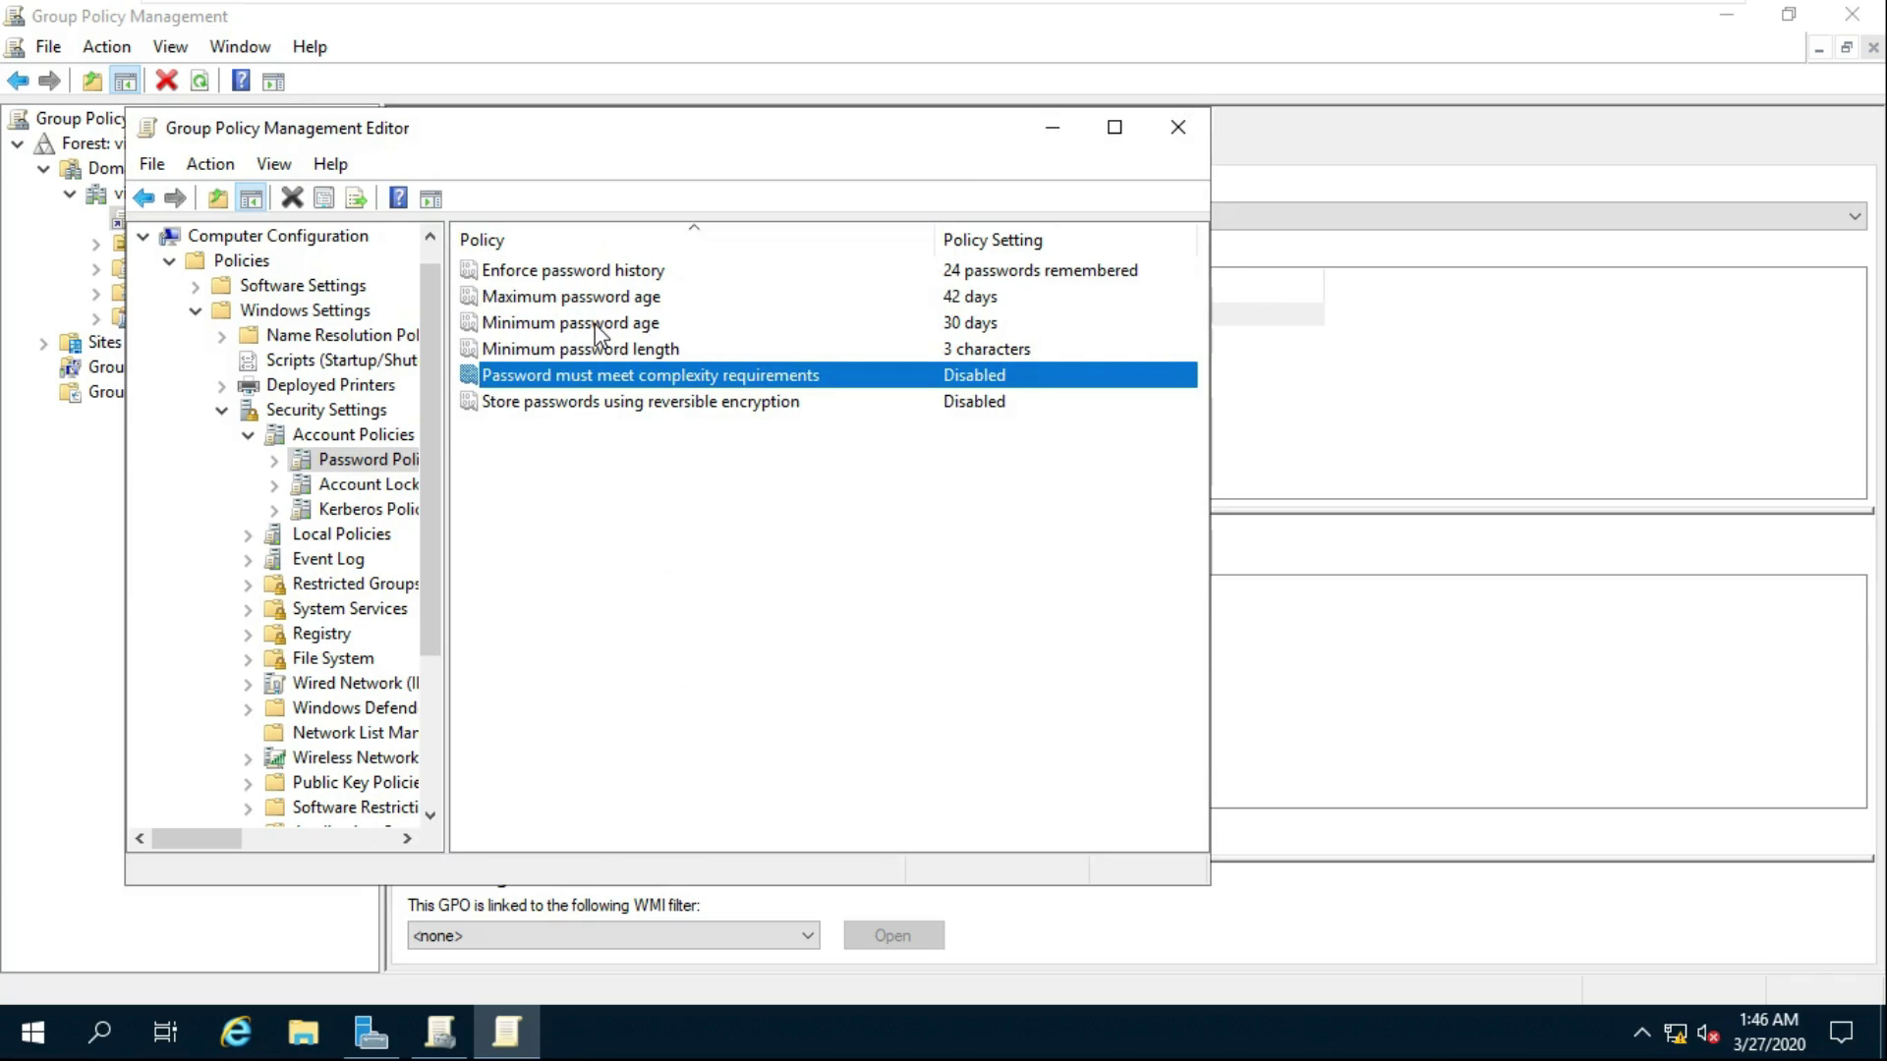
Set Account lockout threshold to 2 attempts, accepting the suggested 30-minute duration and reset values.
left_click_drag(444, 442, 502, 448)
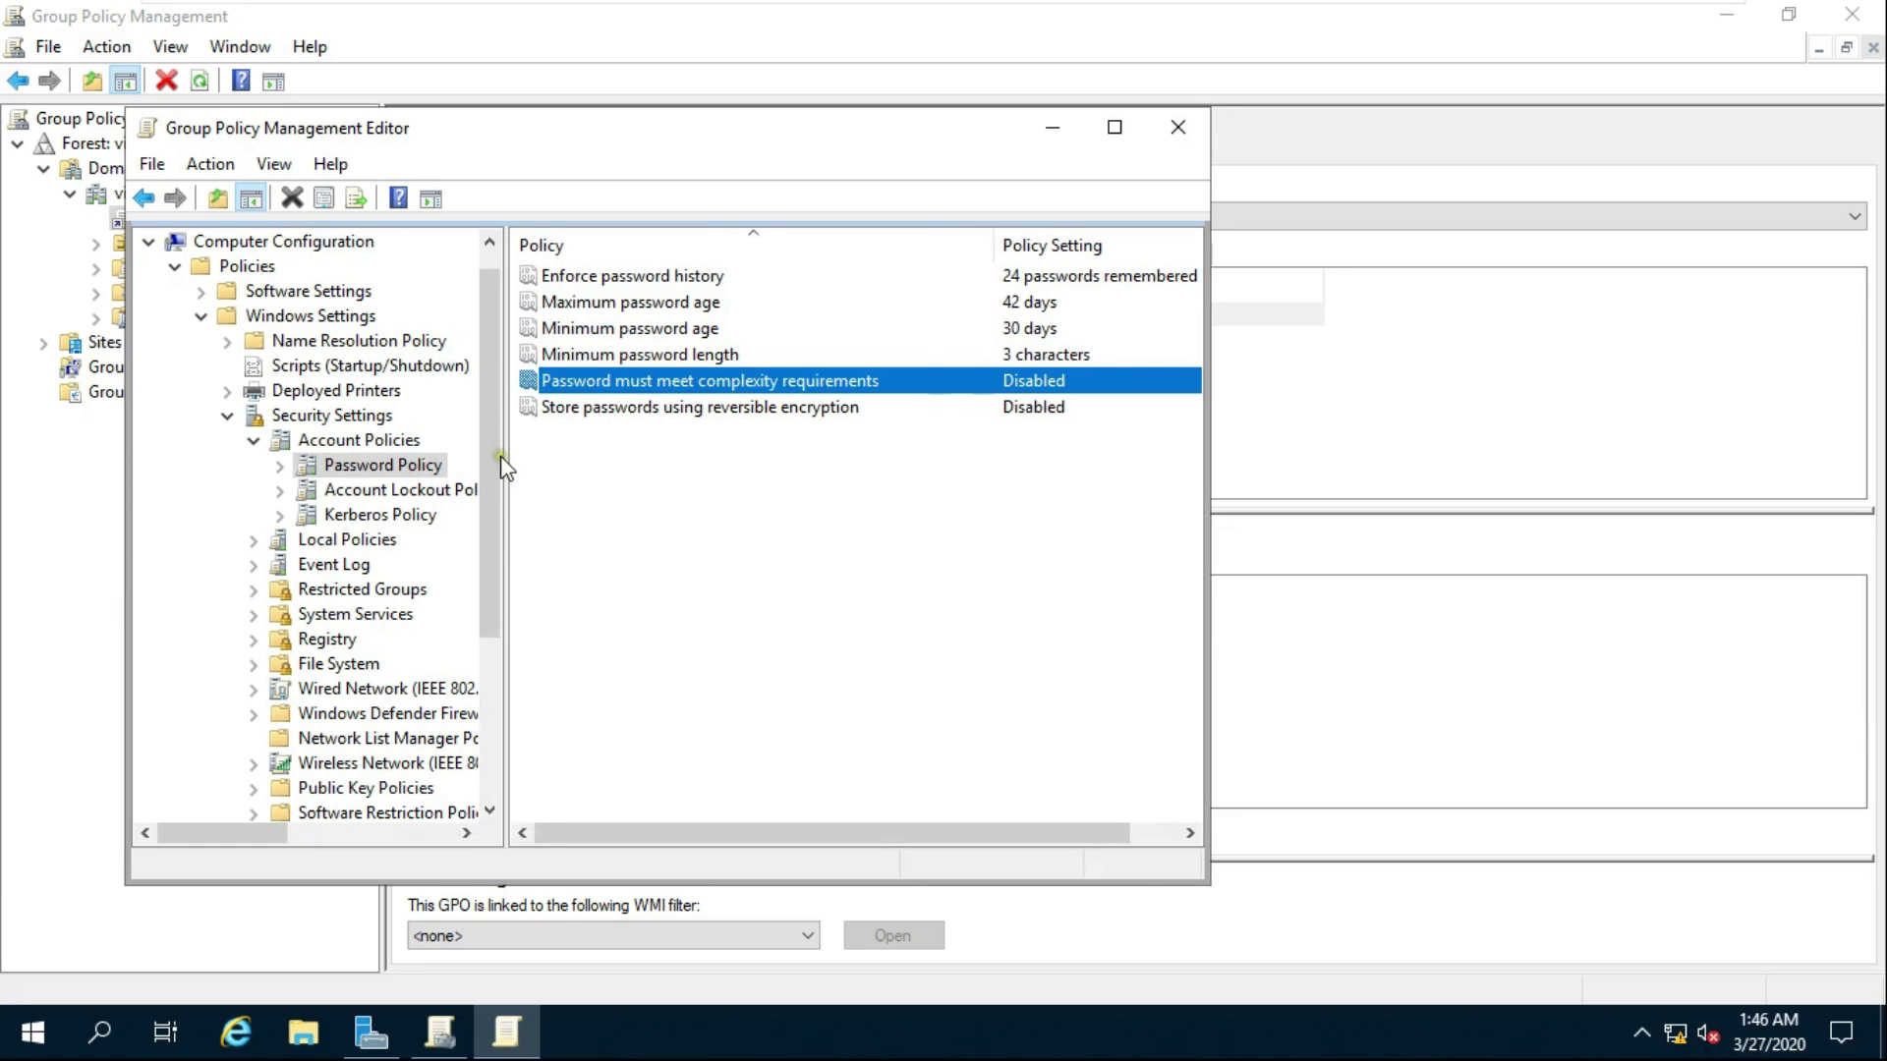
left_click(373, 490)
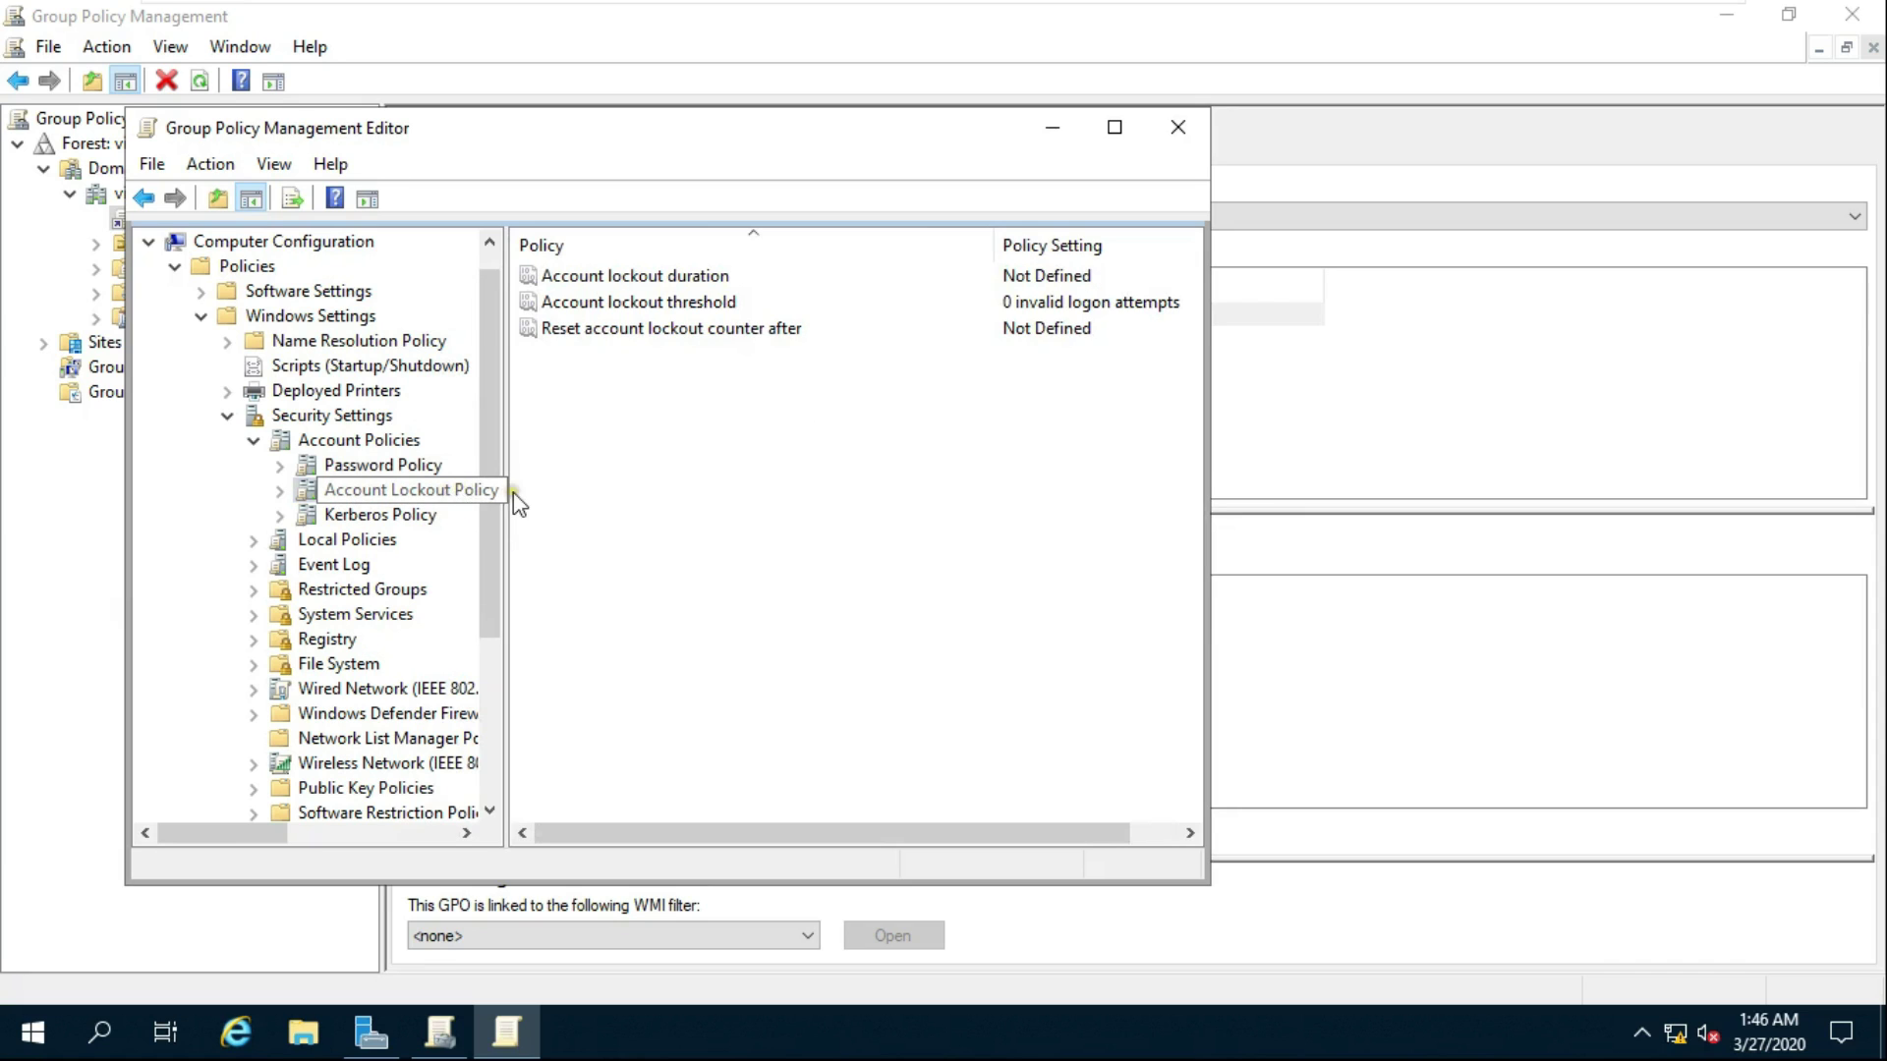
left_click(618, 311)
double_click(618, 310)
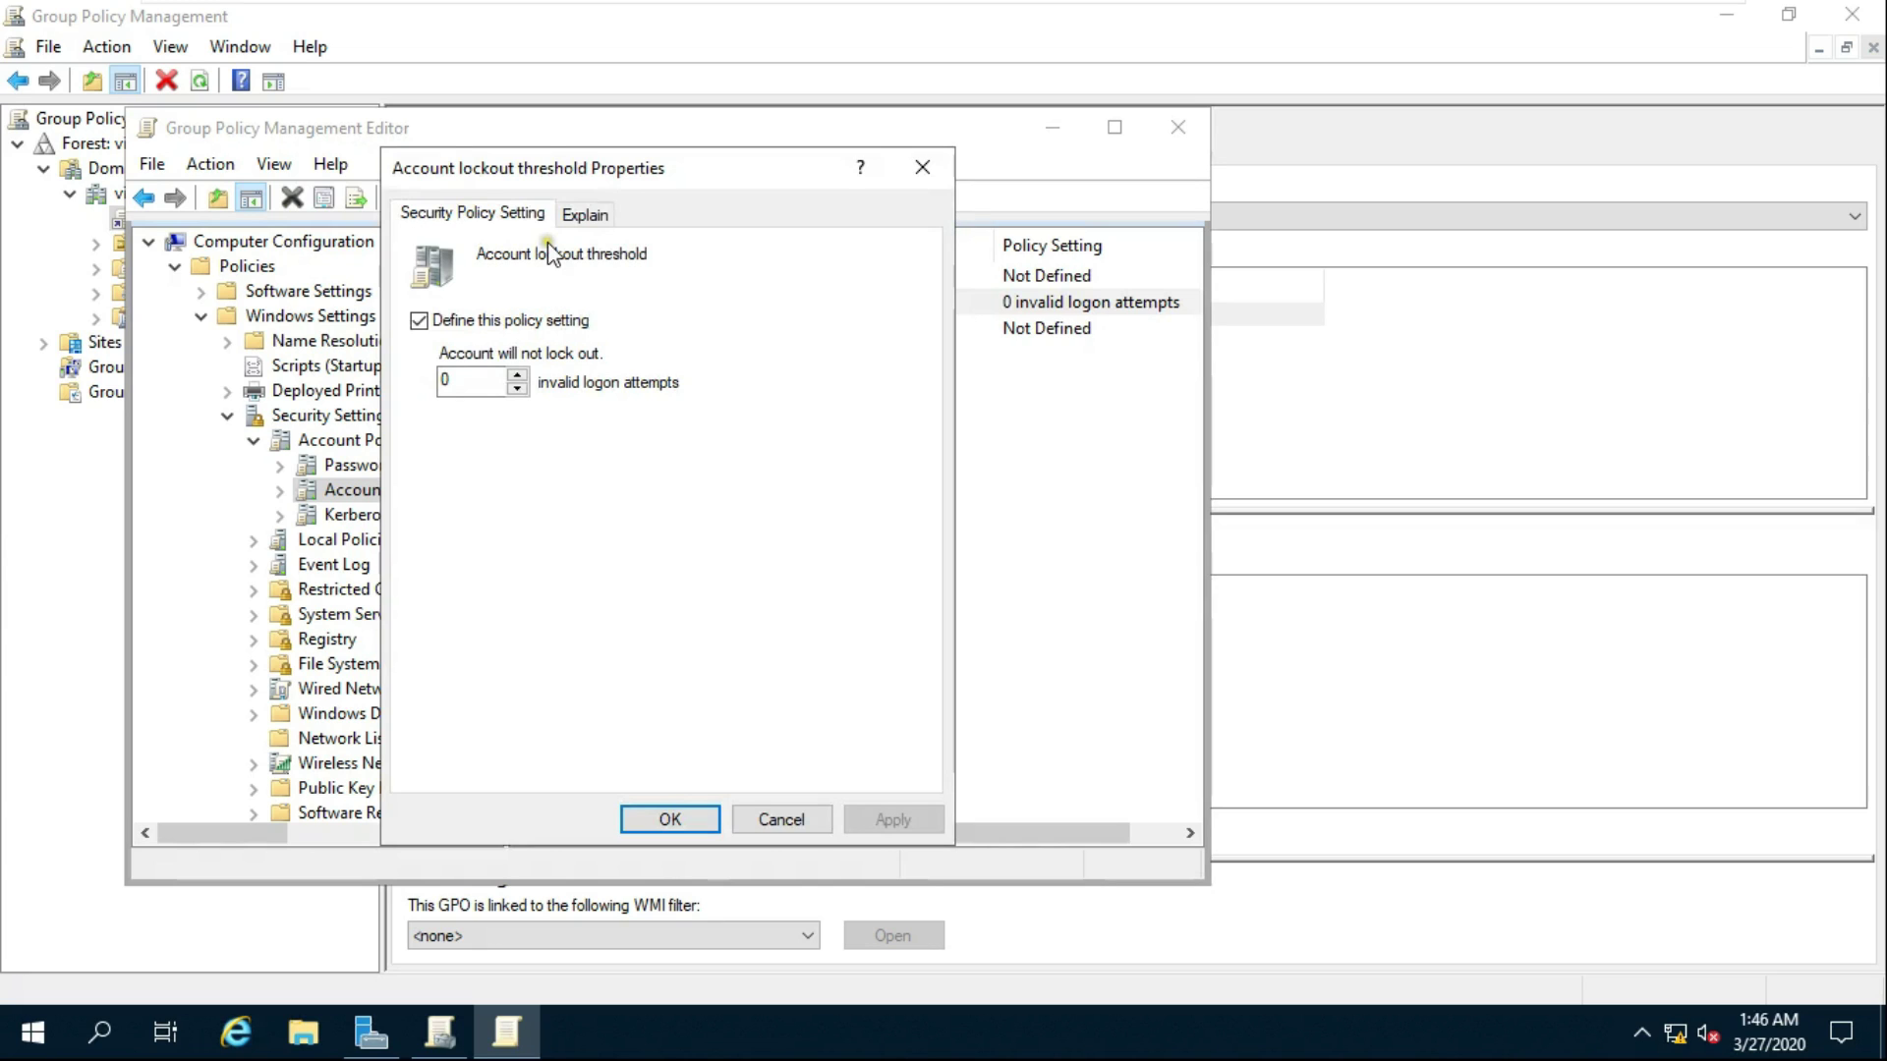
double_click(452, 382)
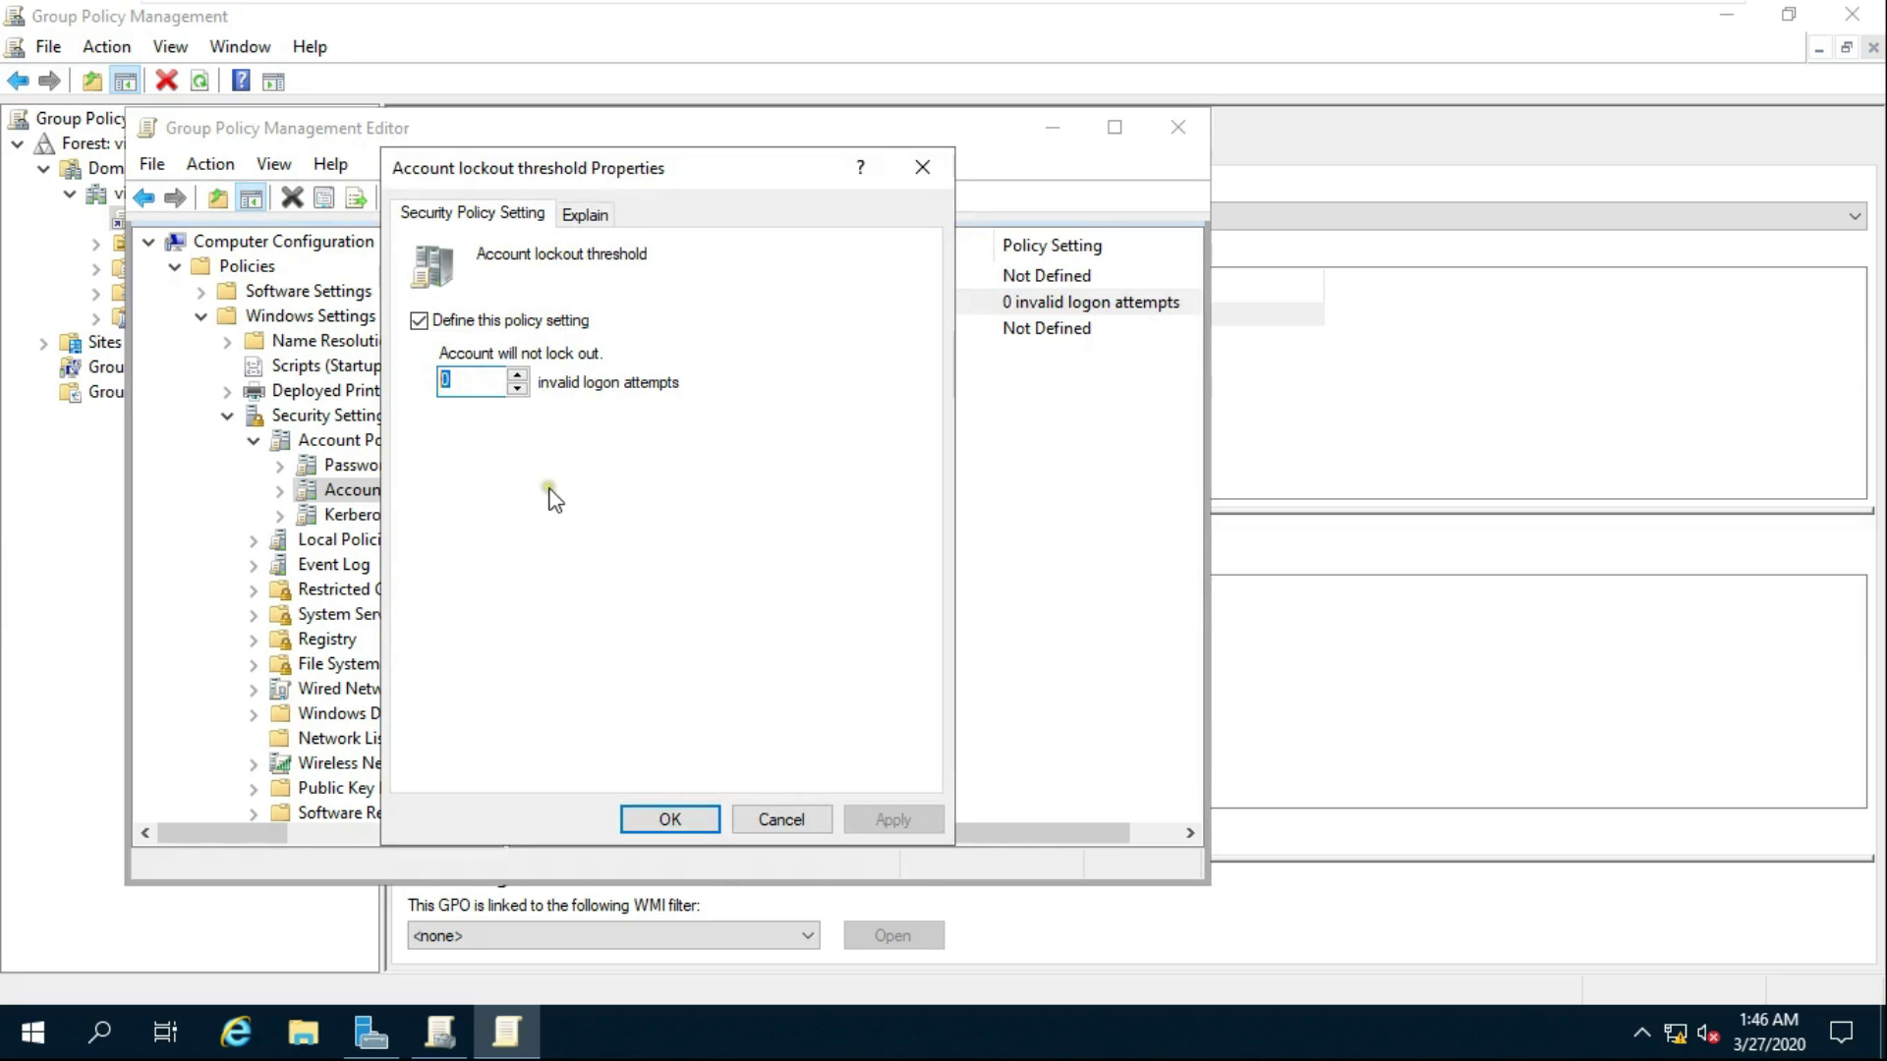
type("2")
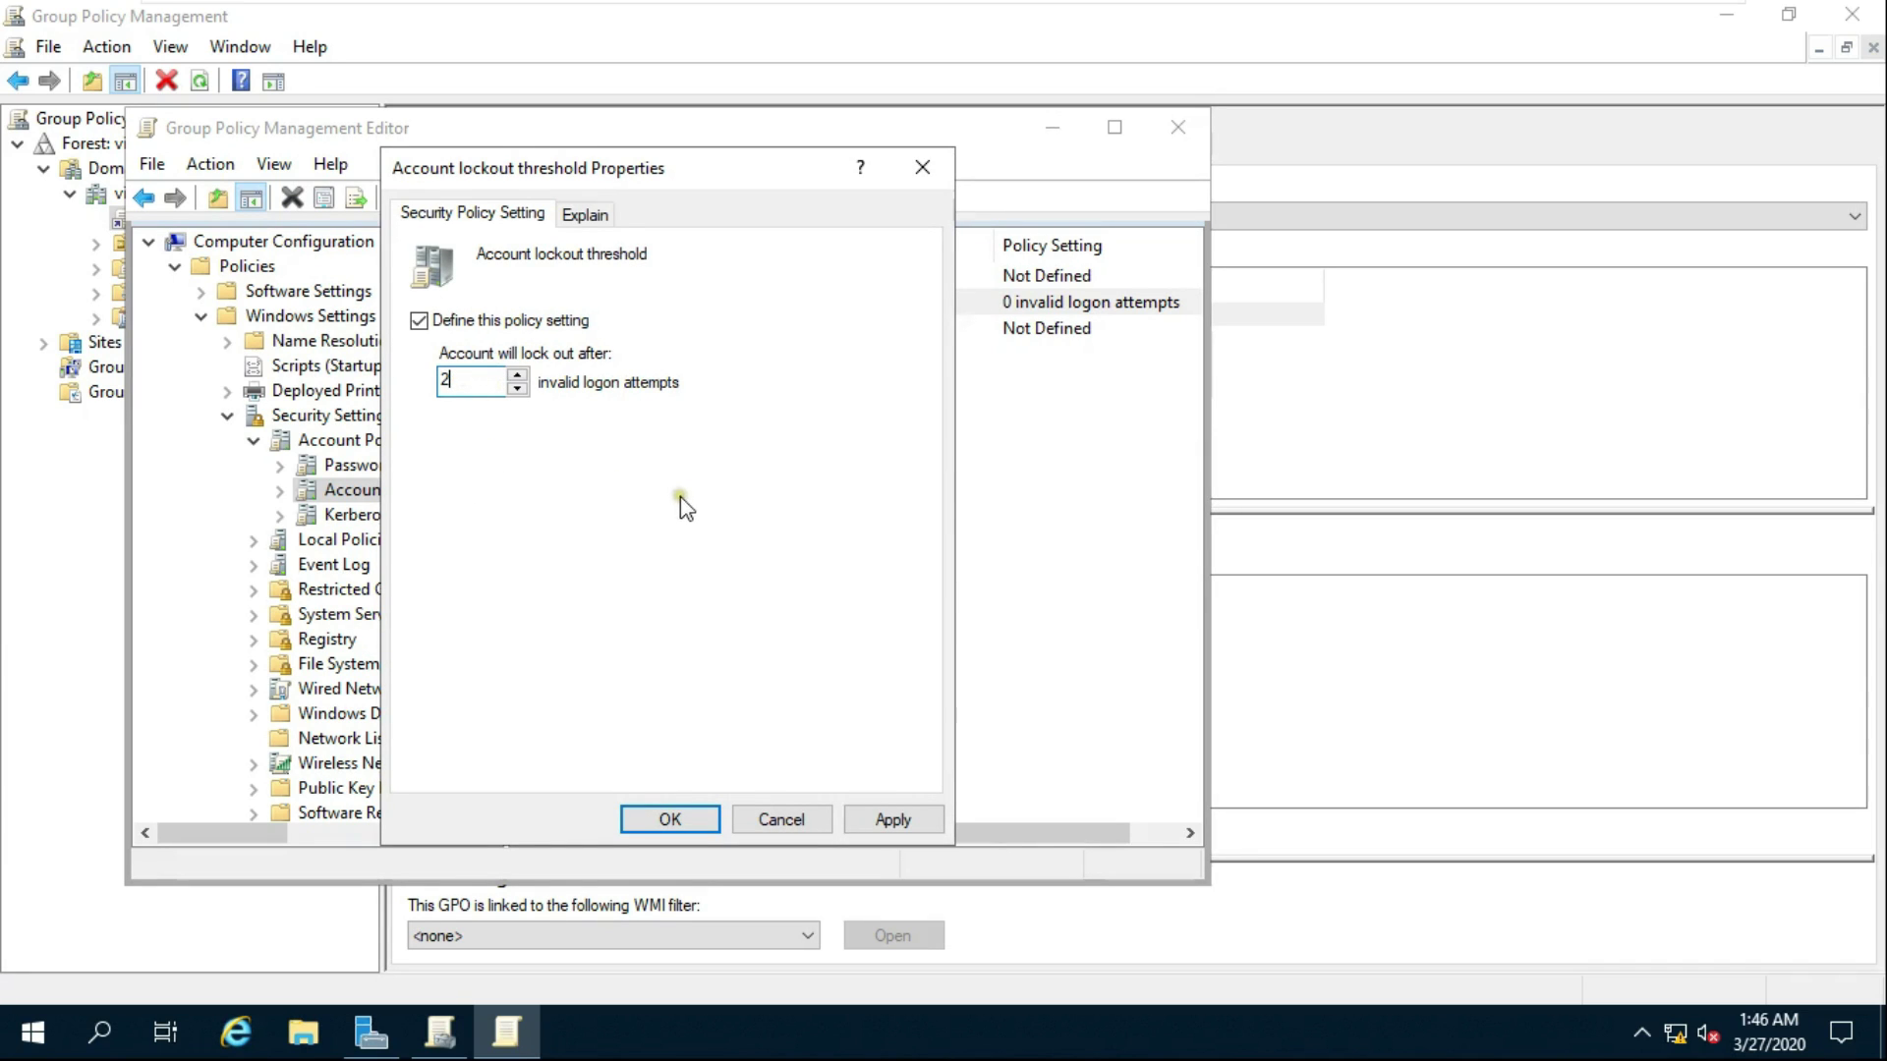
left_click(900, 826)
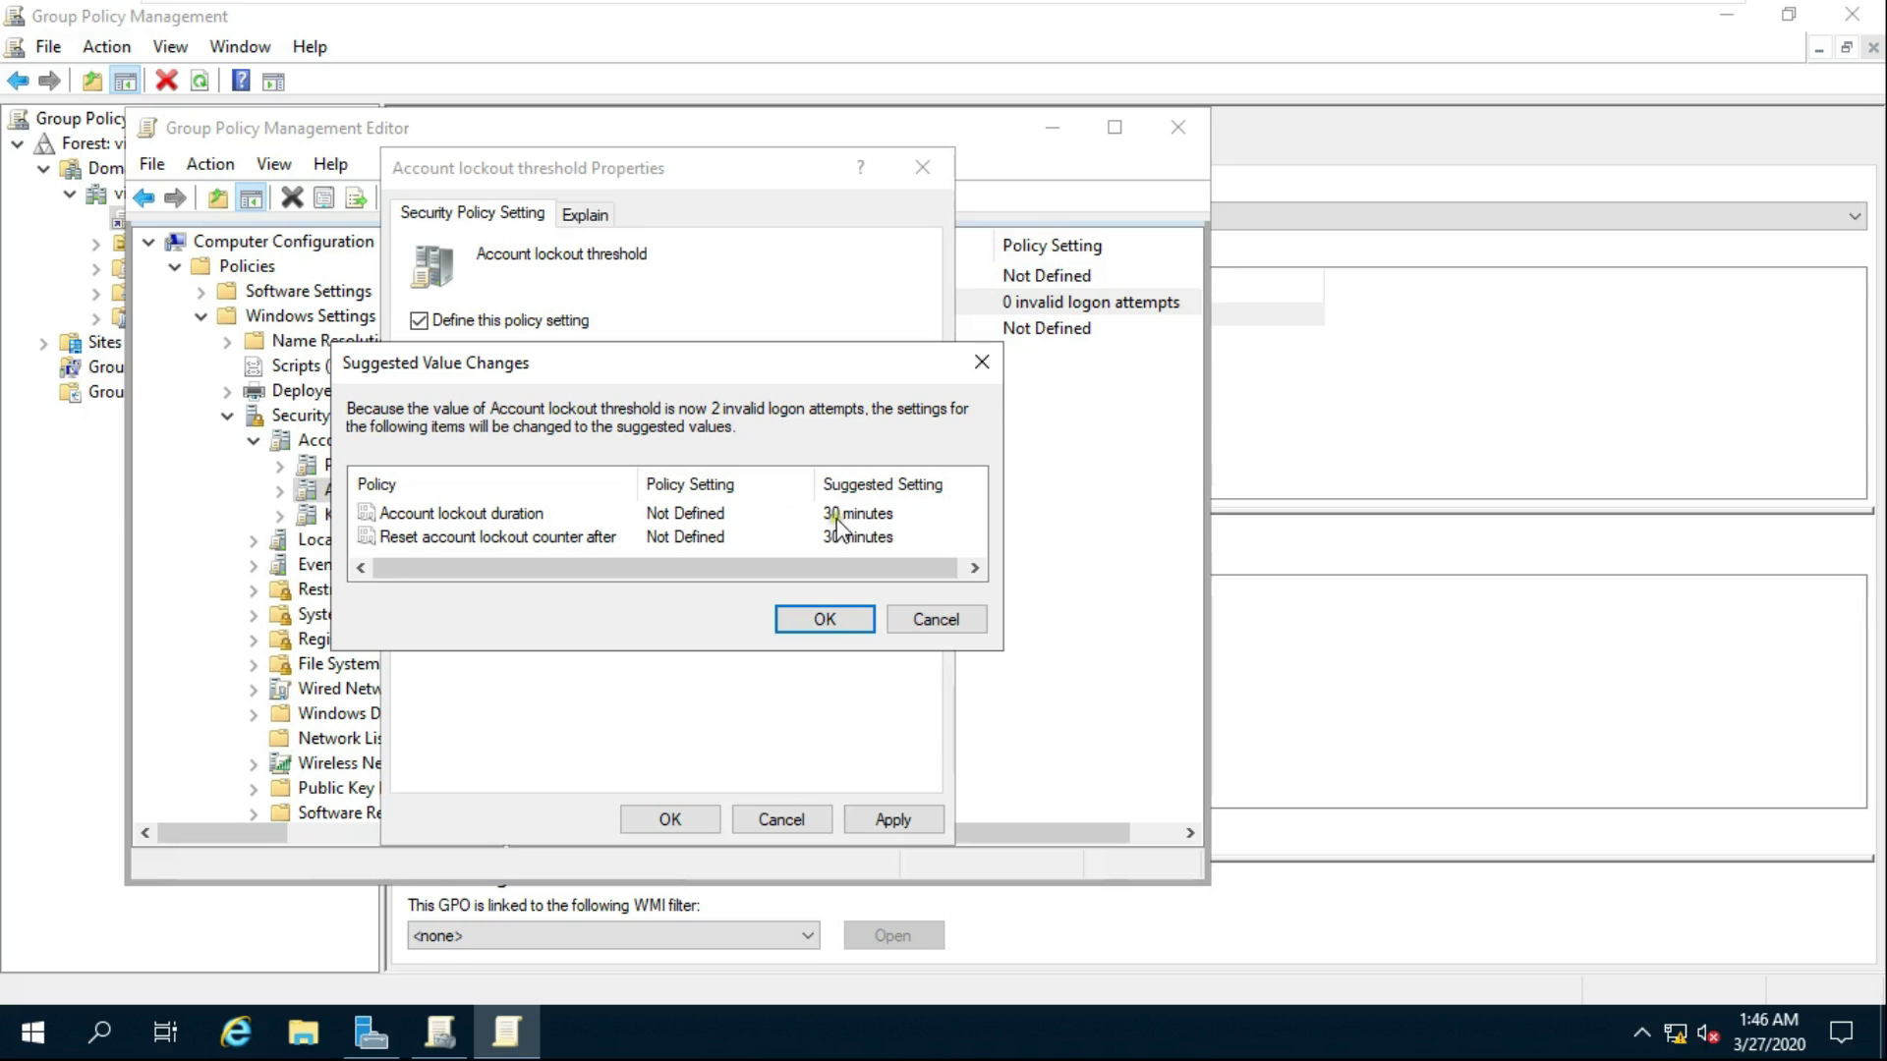
left_click(843, 623)
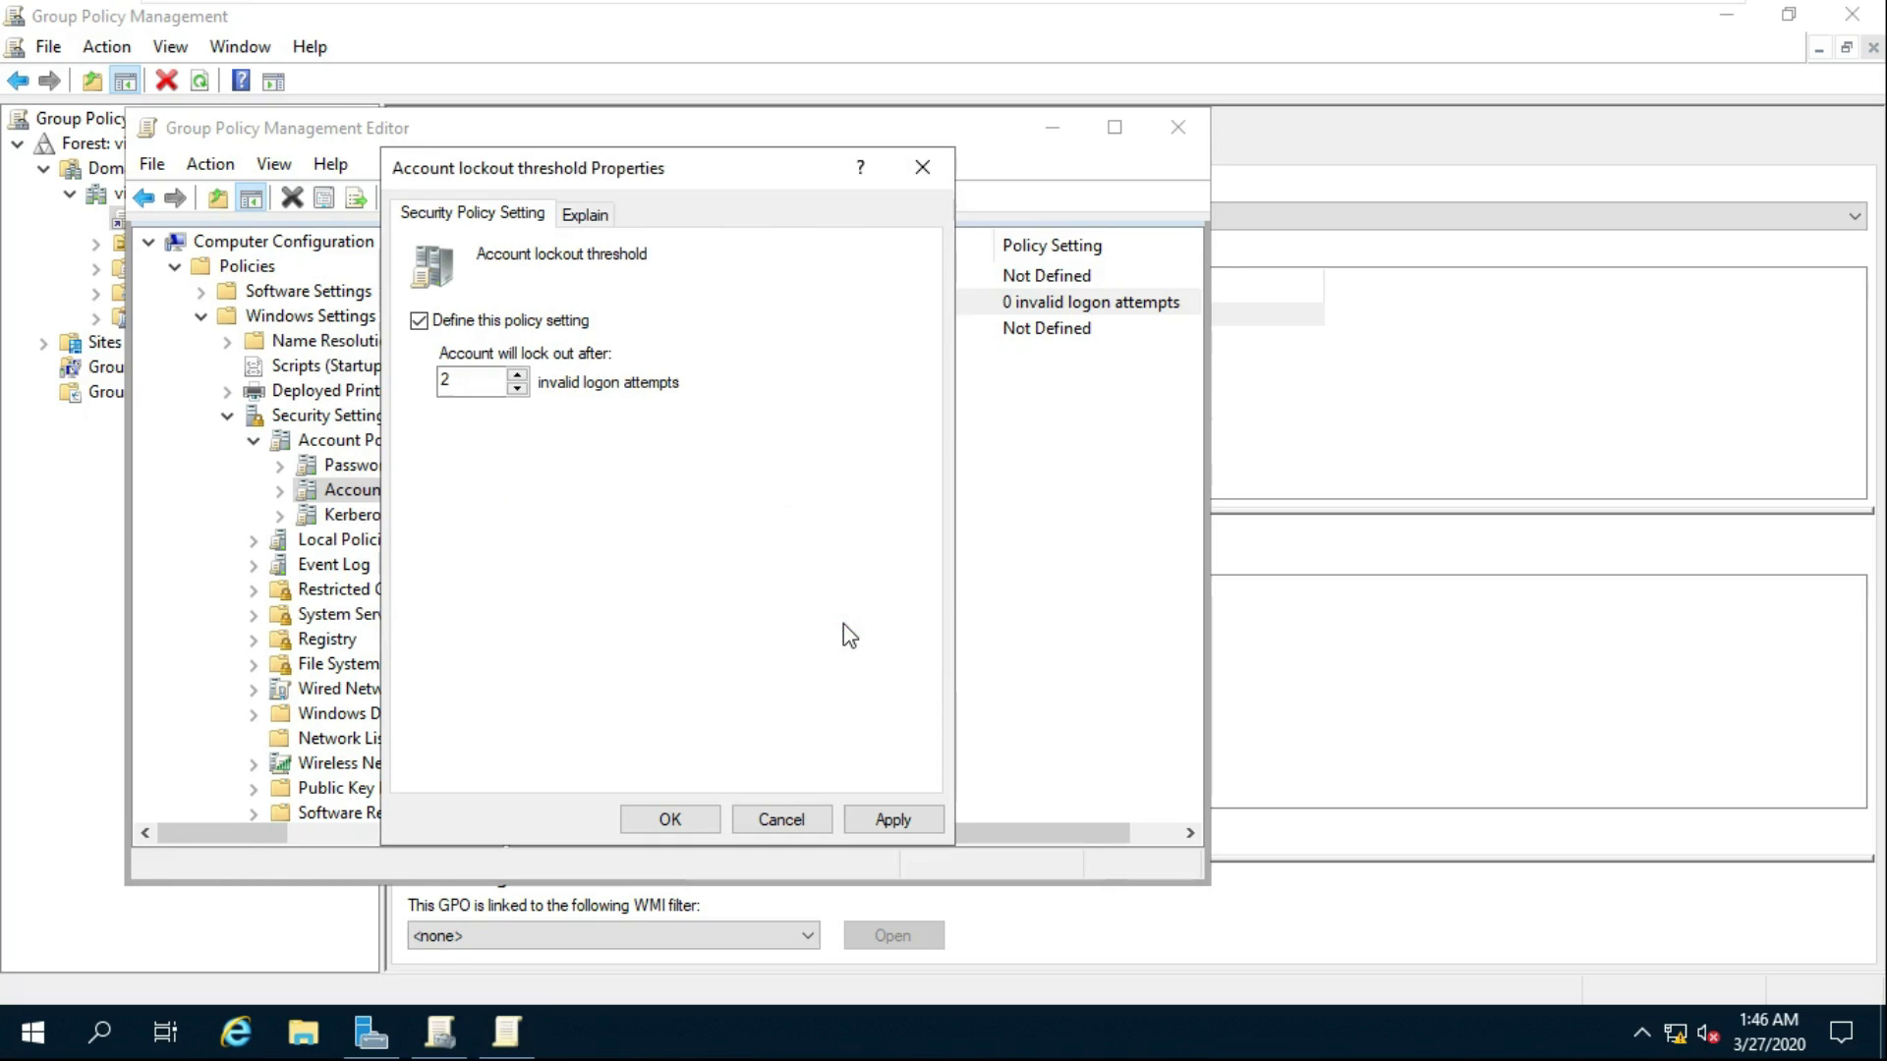
left_click(654, 818)
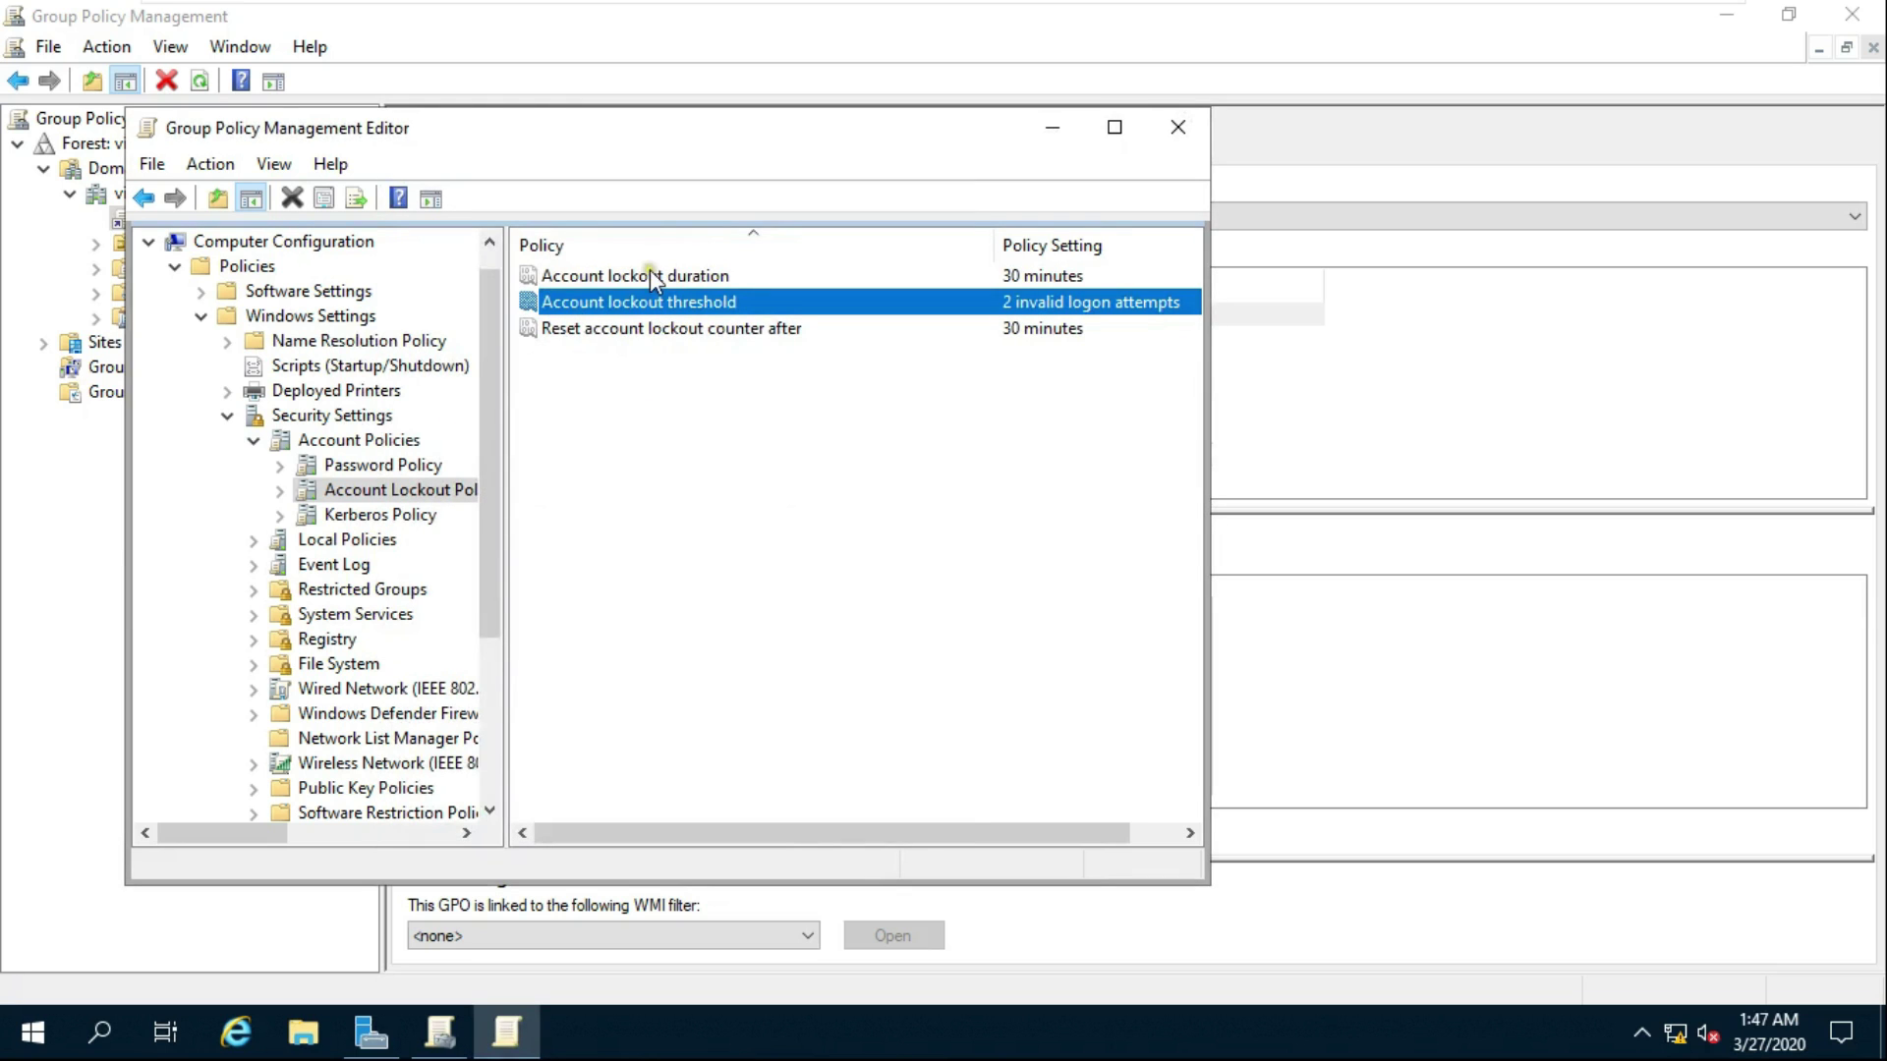
Keep Account lockout duration at 30 minutes, then close the policy editor and Group Policy Management.
left_click(670, 278)
double_click(670, 279)
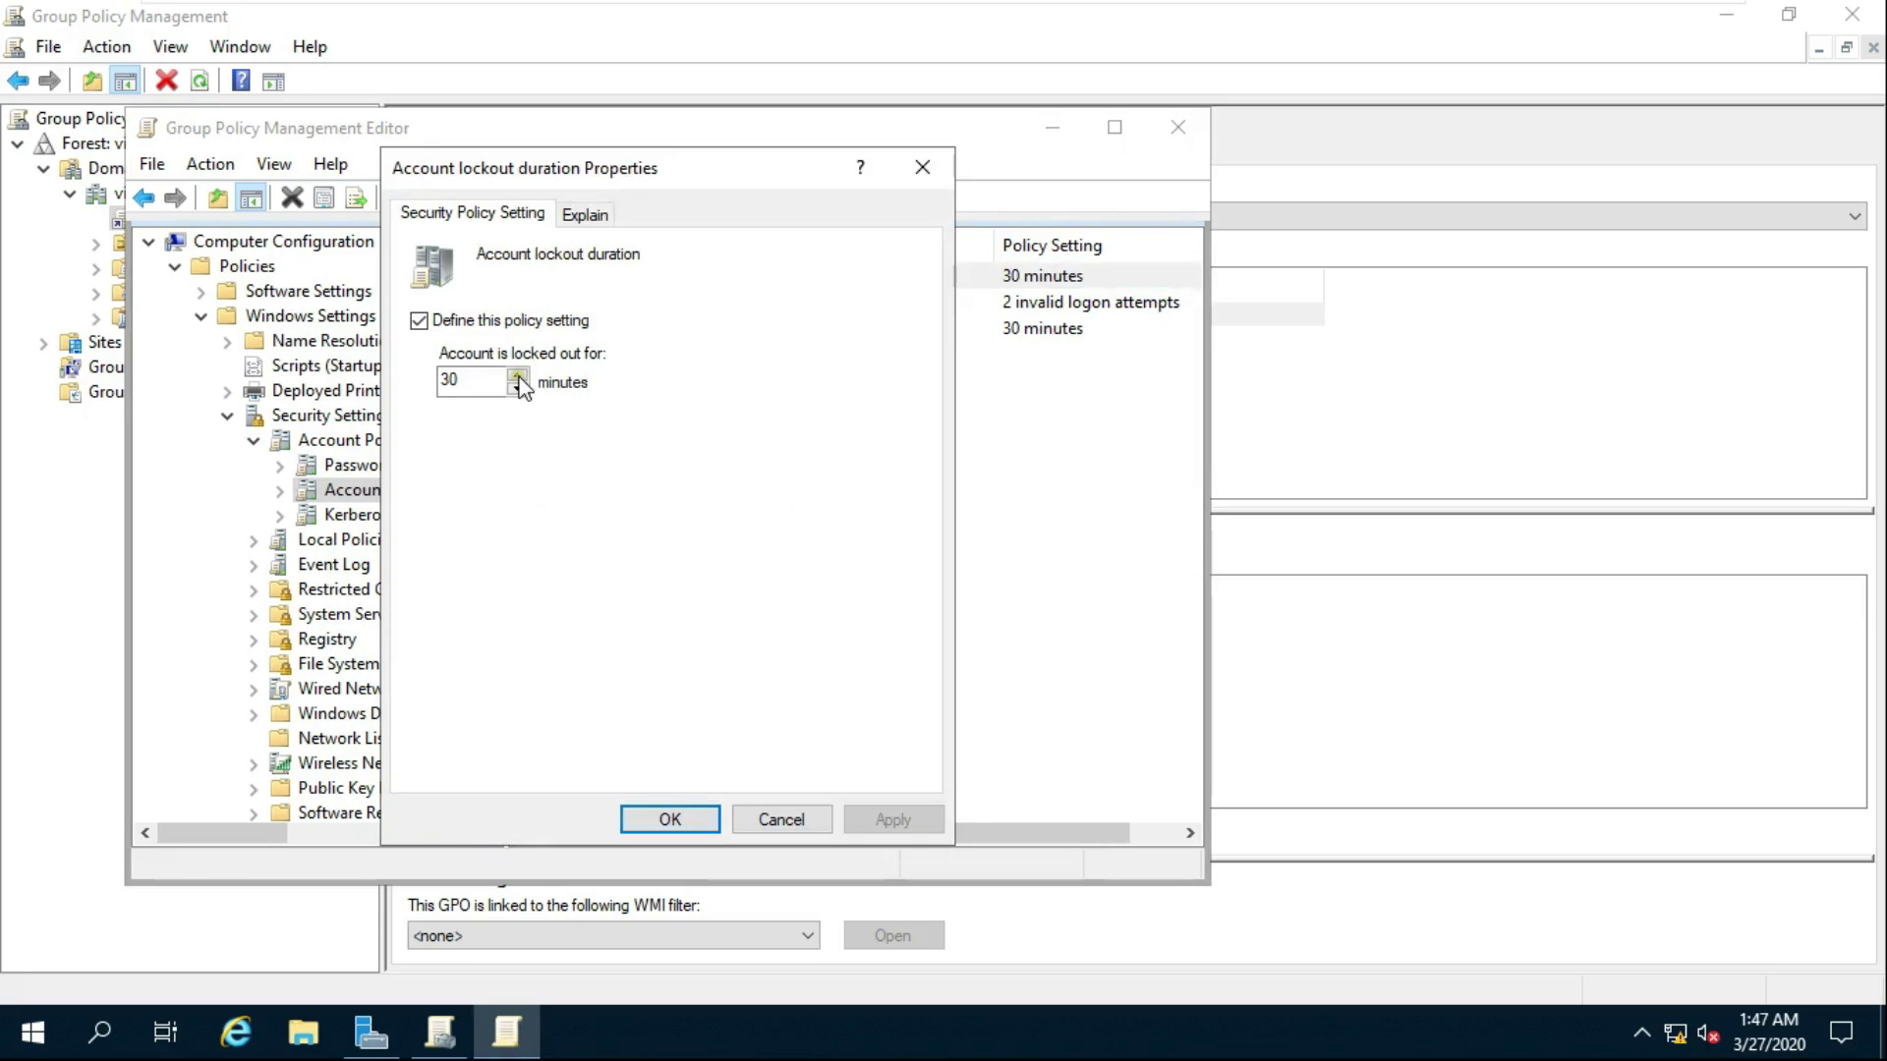
left_click(518, 375)
left_click(518, 374)
left_click(518, 374)
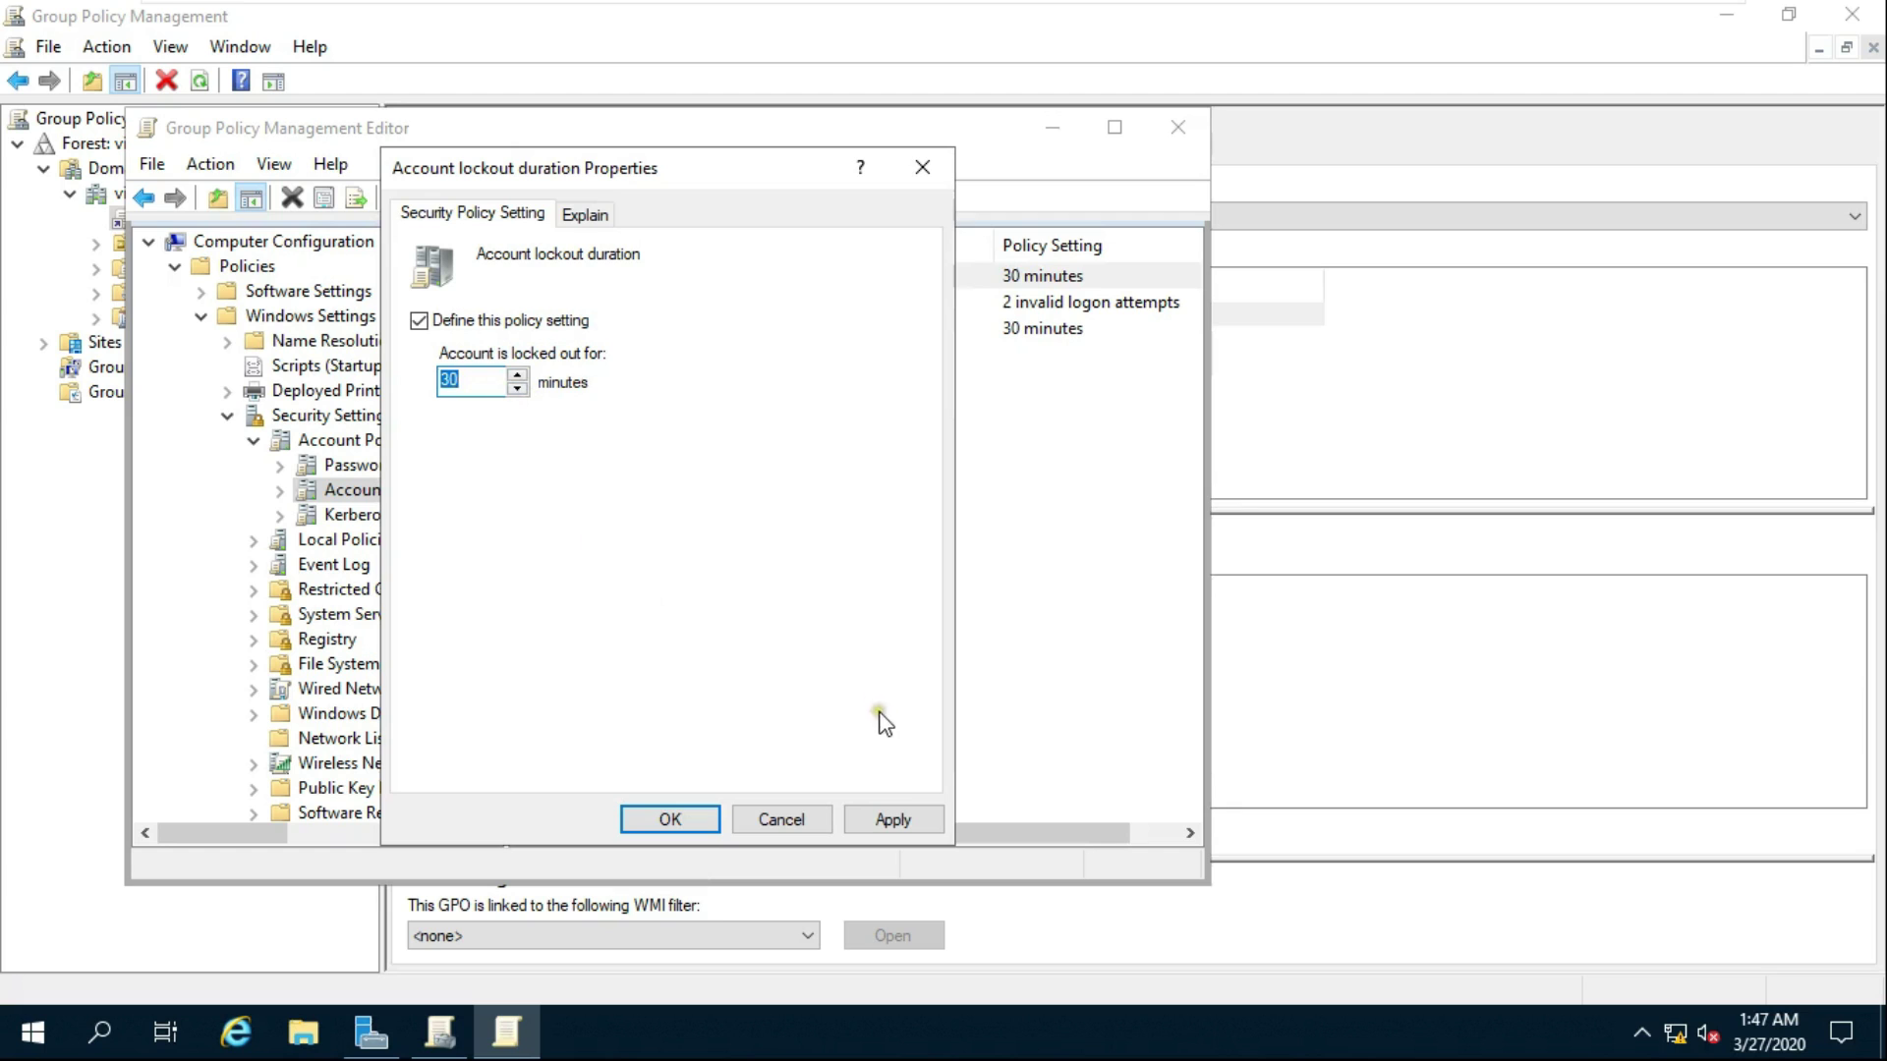
left_click(894, 822)
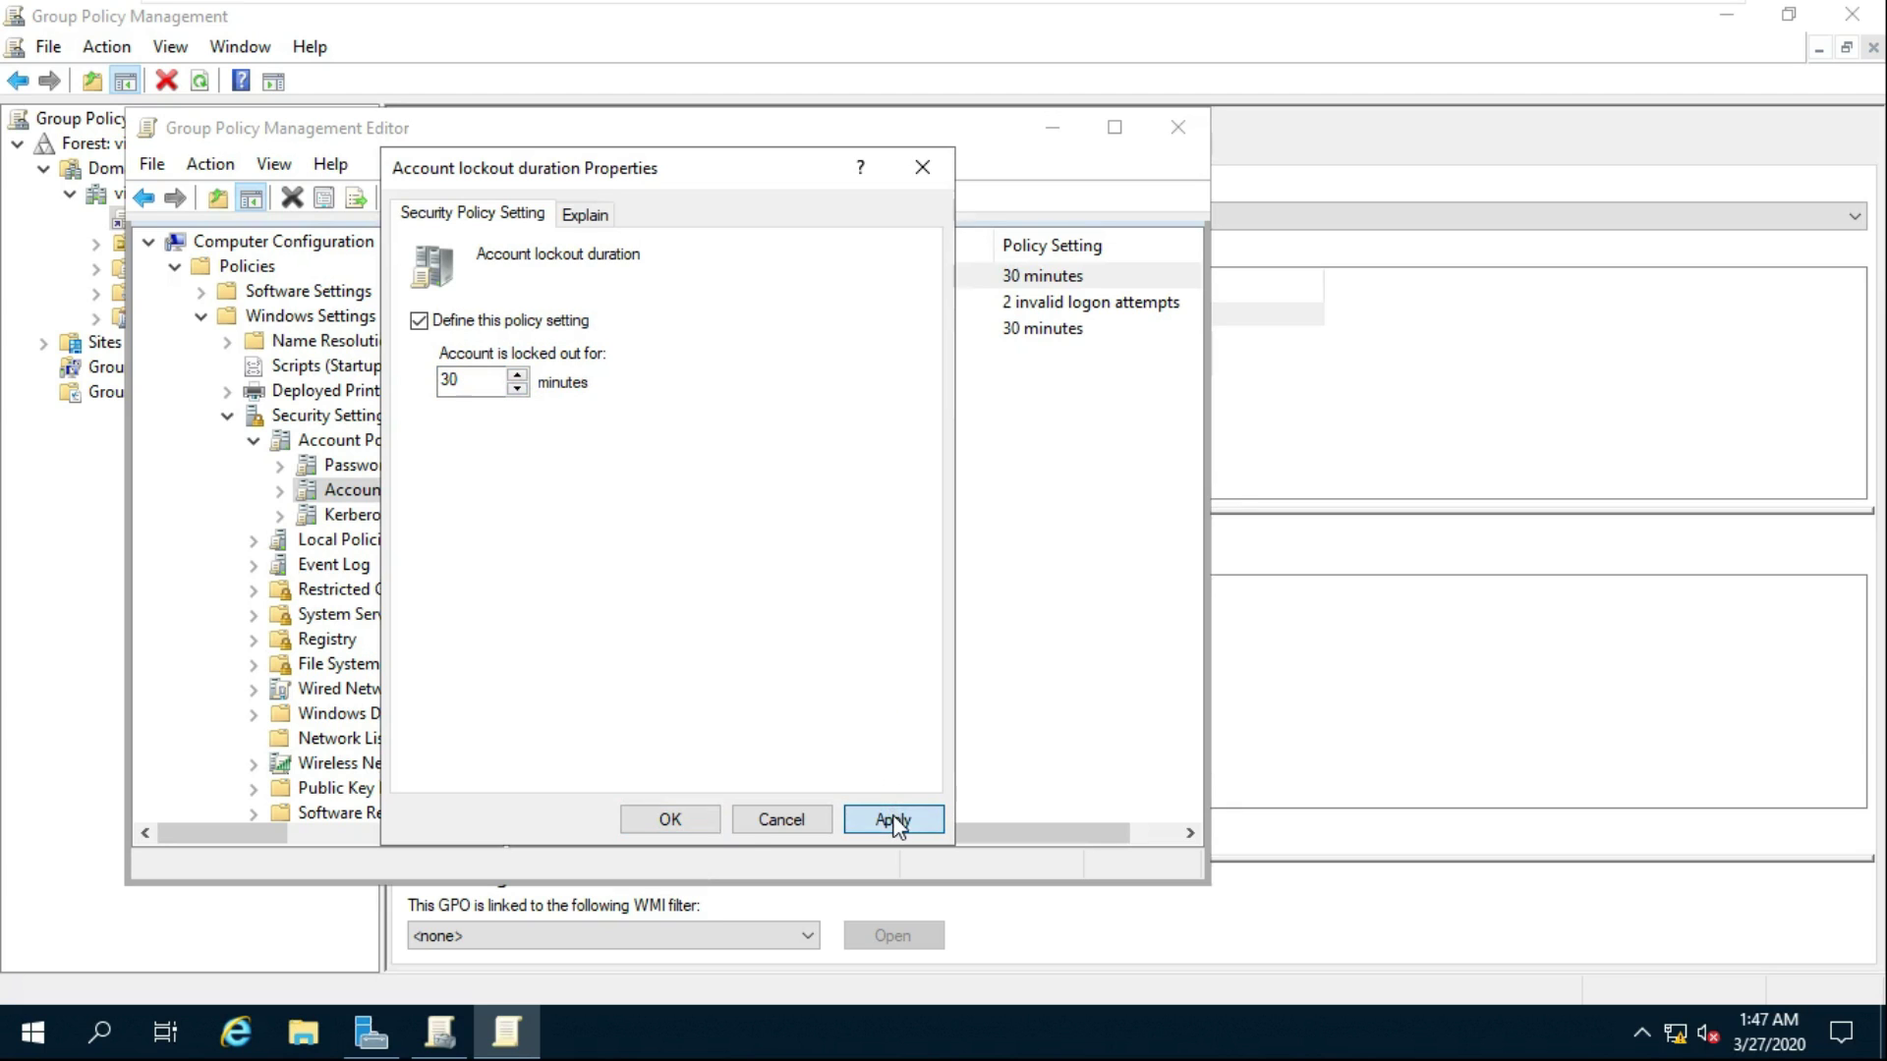
left_click(672, 821)
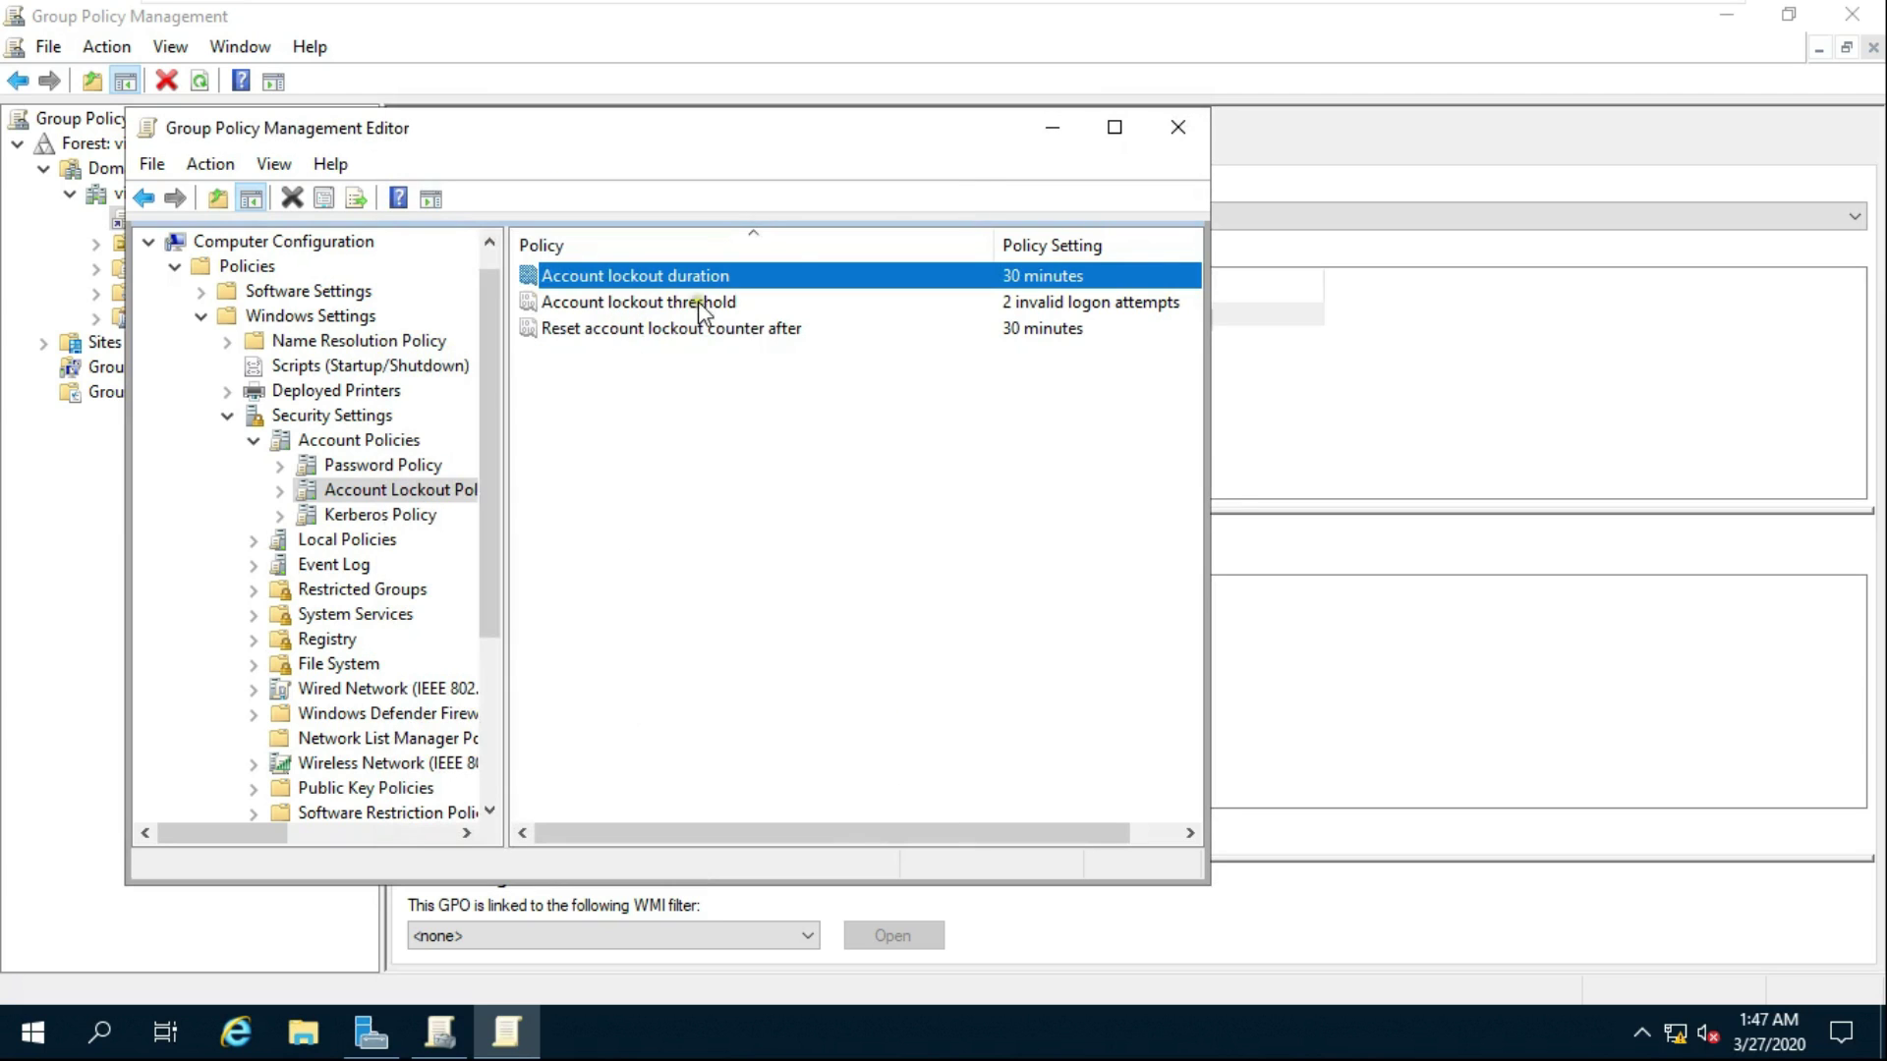
left_click(1187, 139)
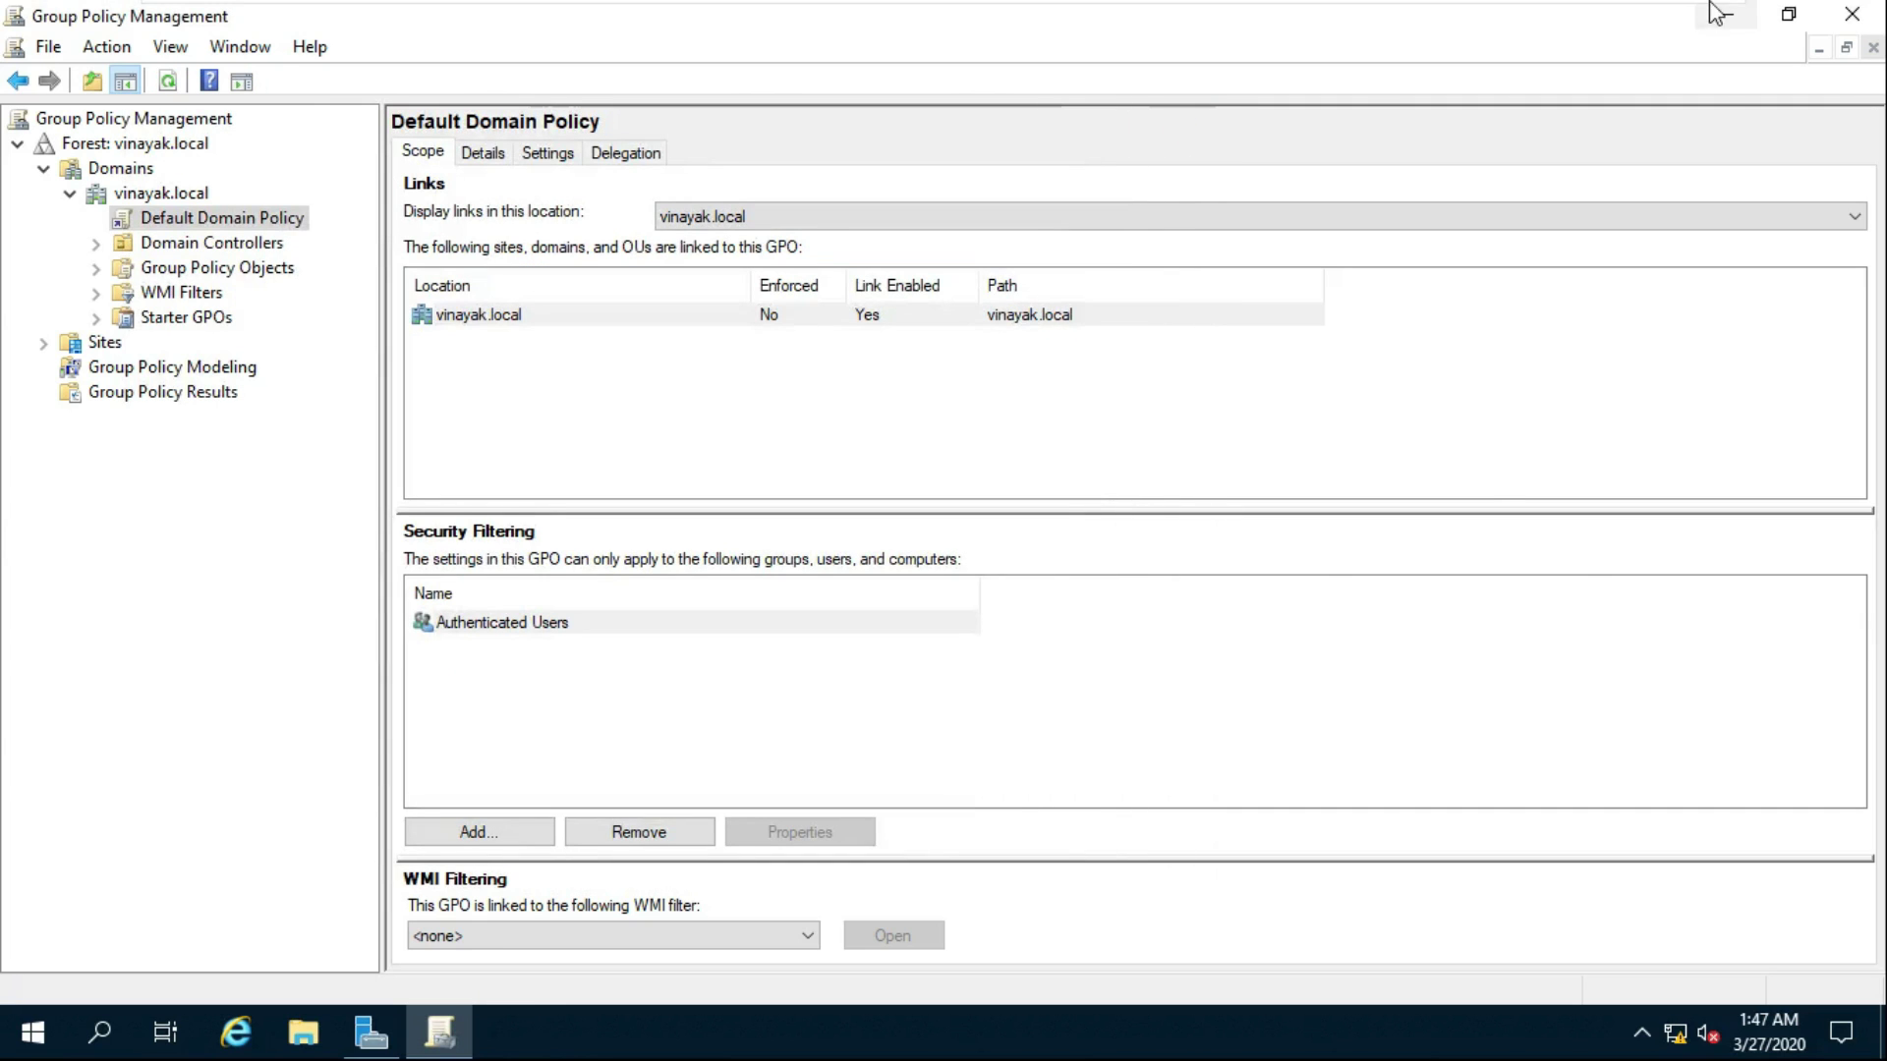
left_click(1852, 18)
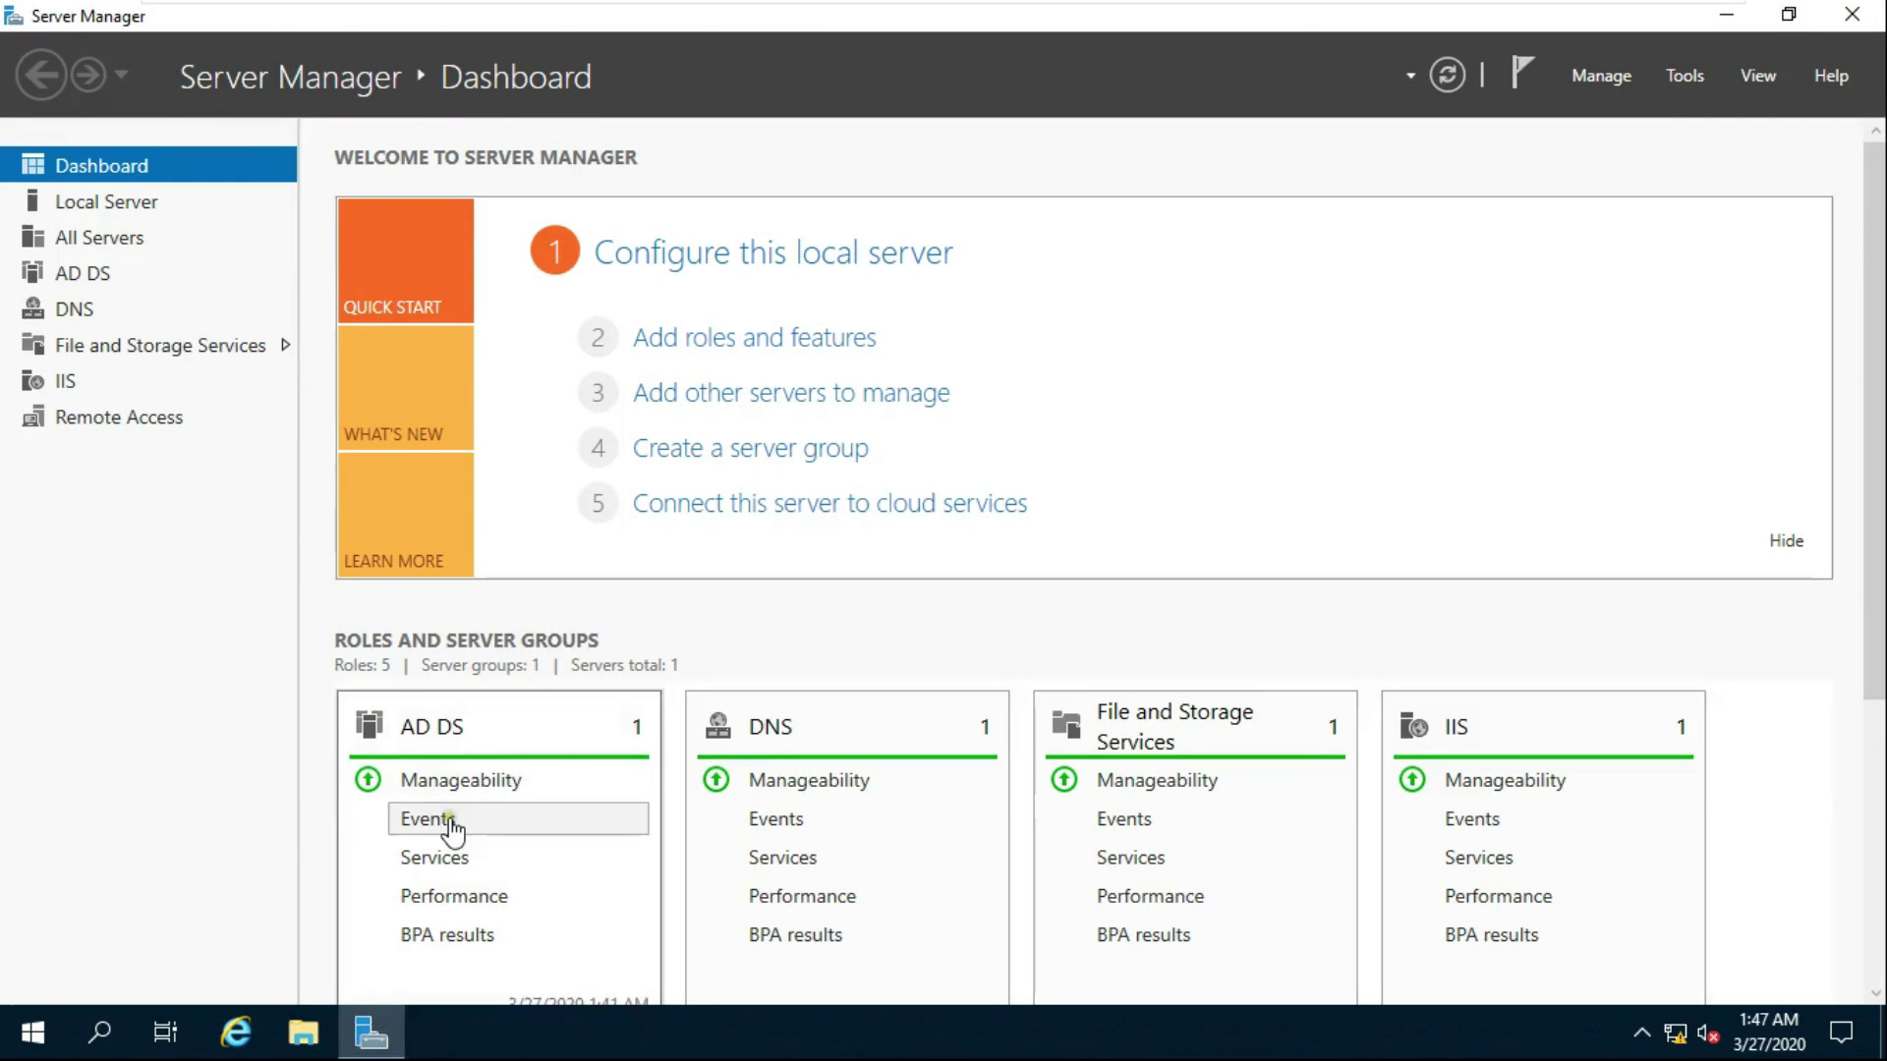
Run gpupdate from the Start menu's Run dialog.
right_click(28, 1039)
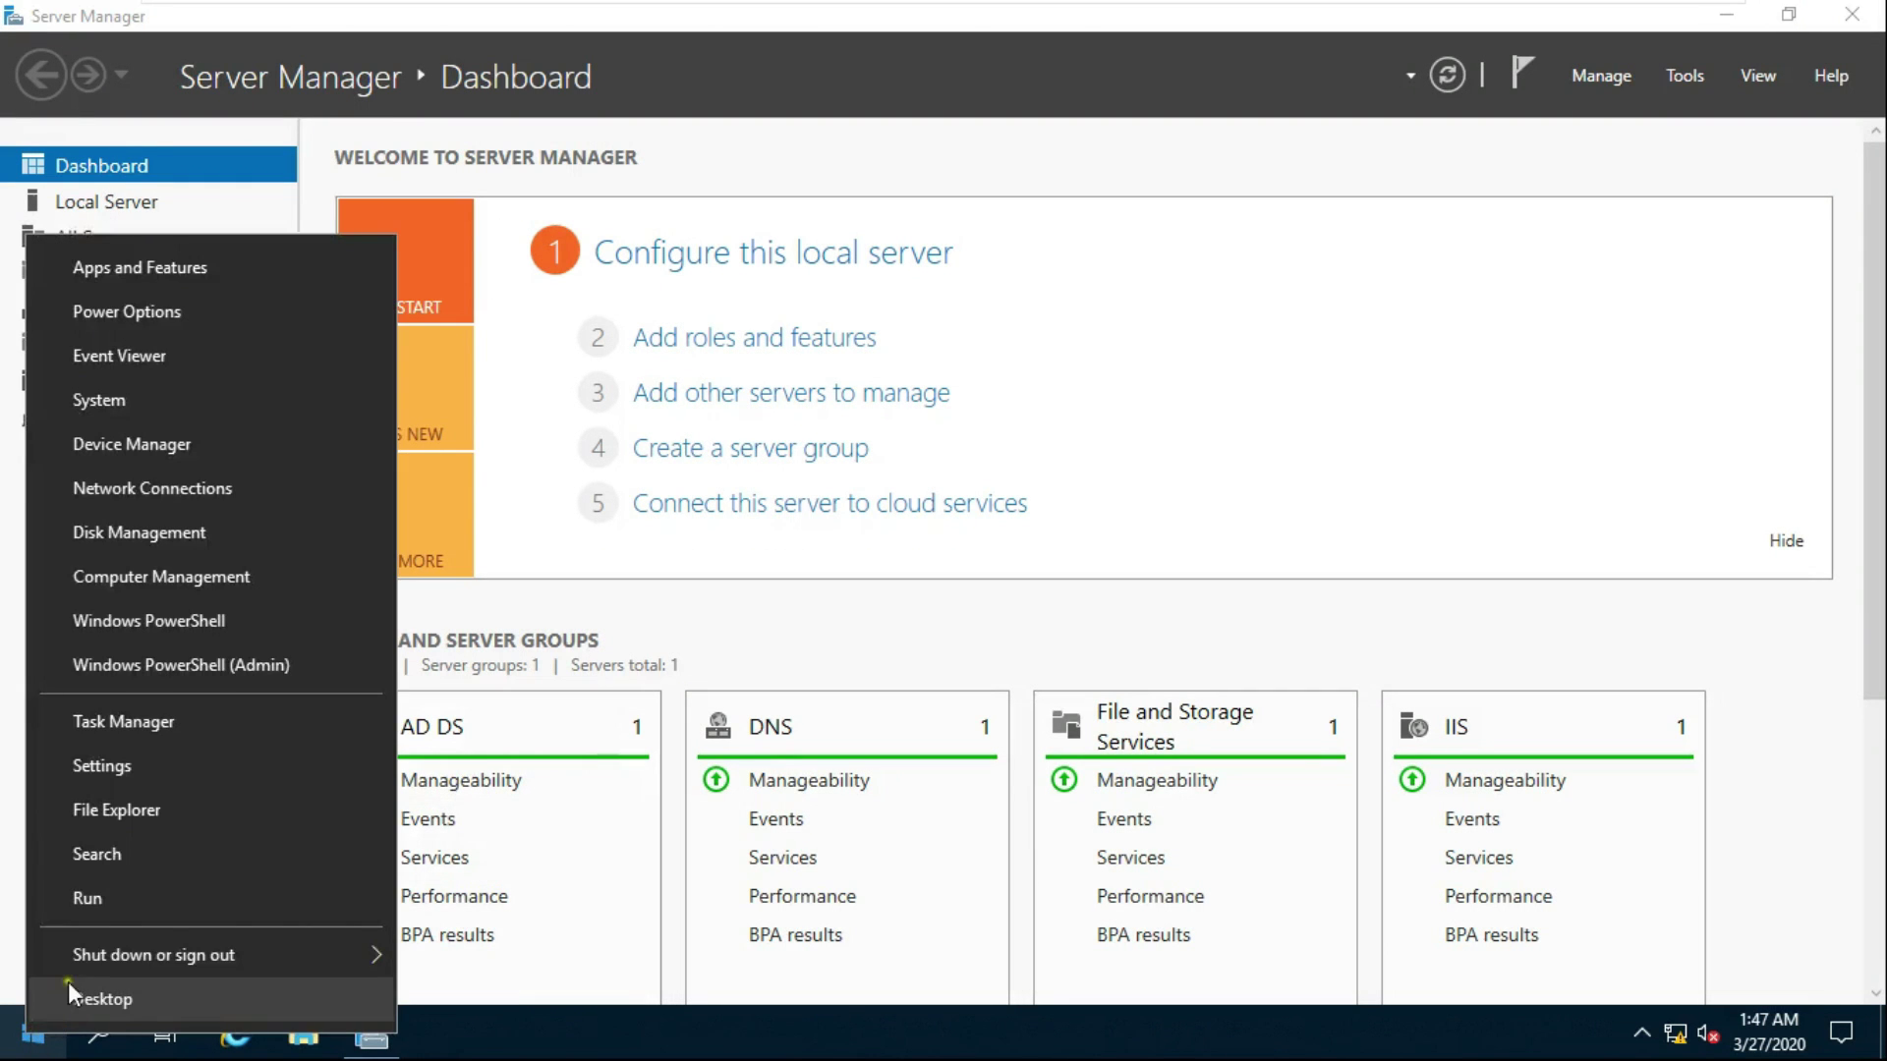
left_click(125, 900)
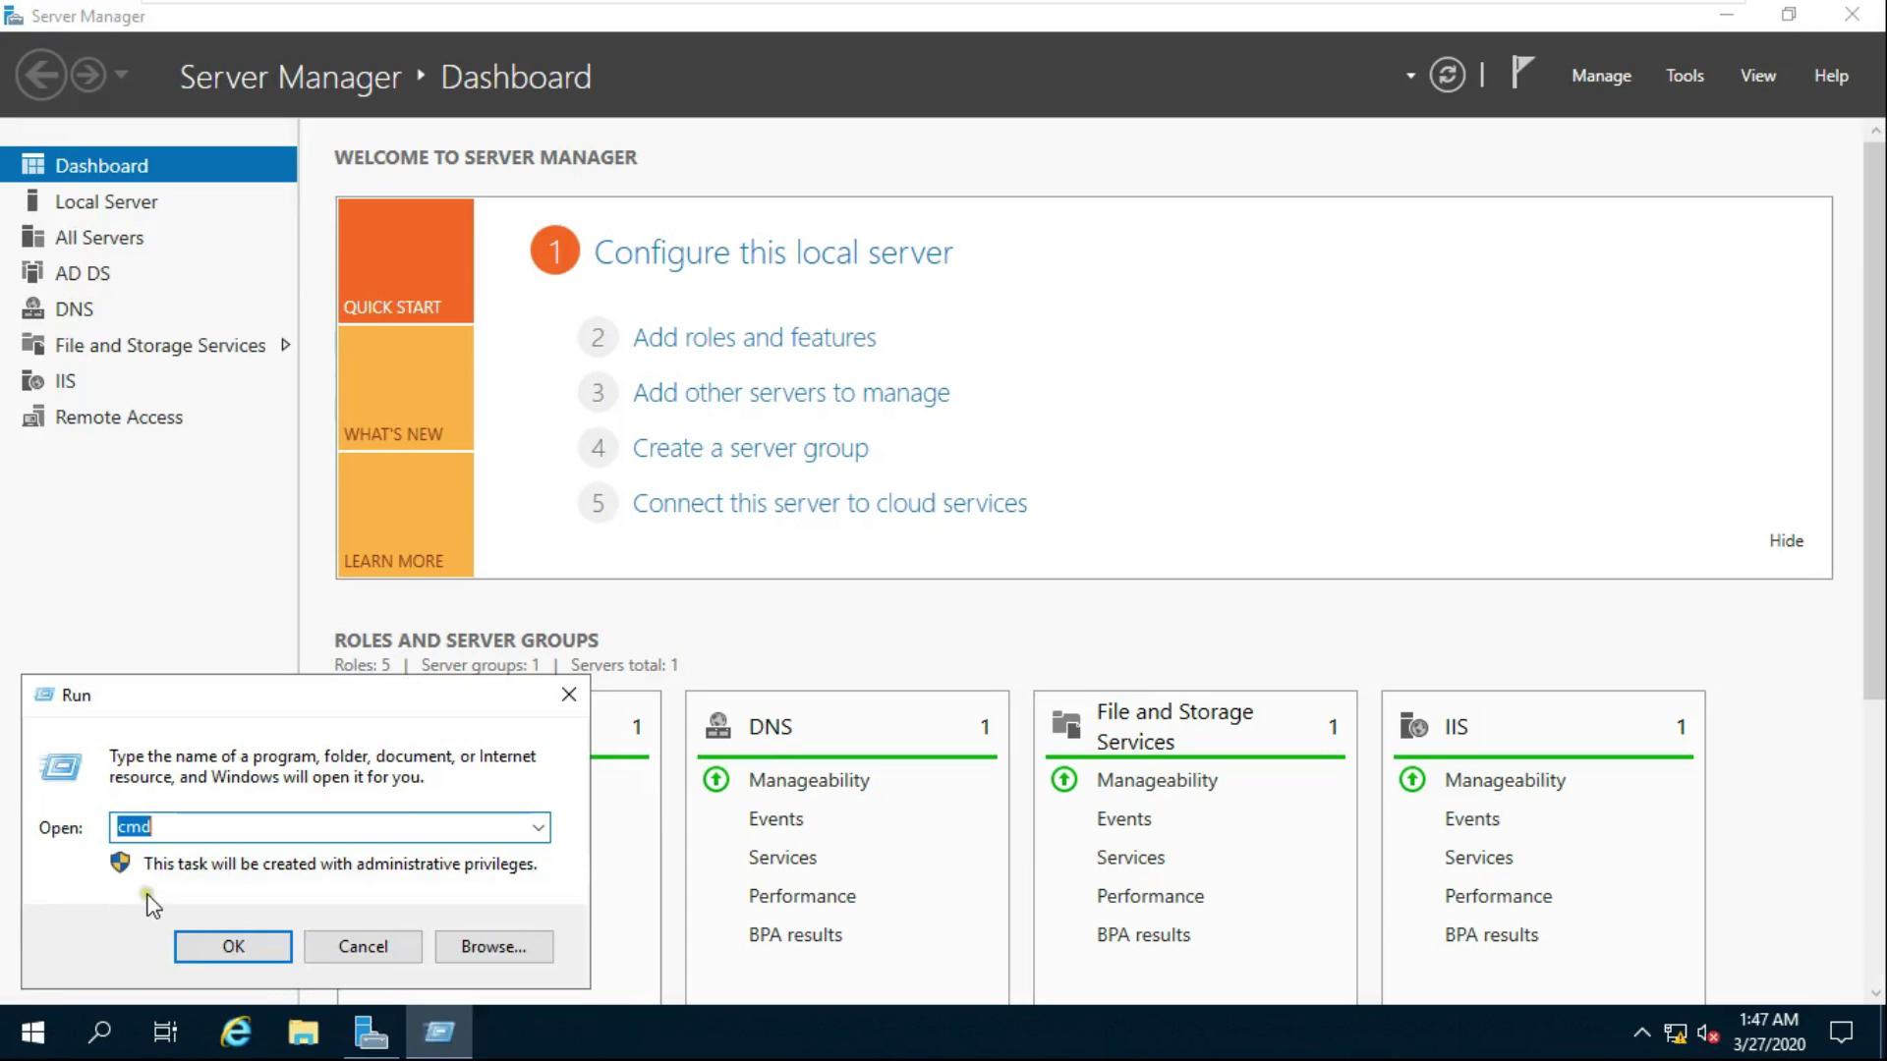
type("gpupdate")
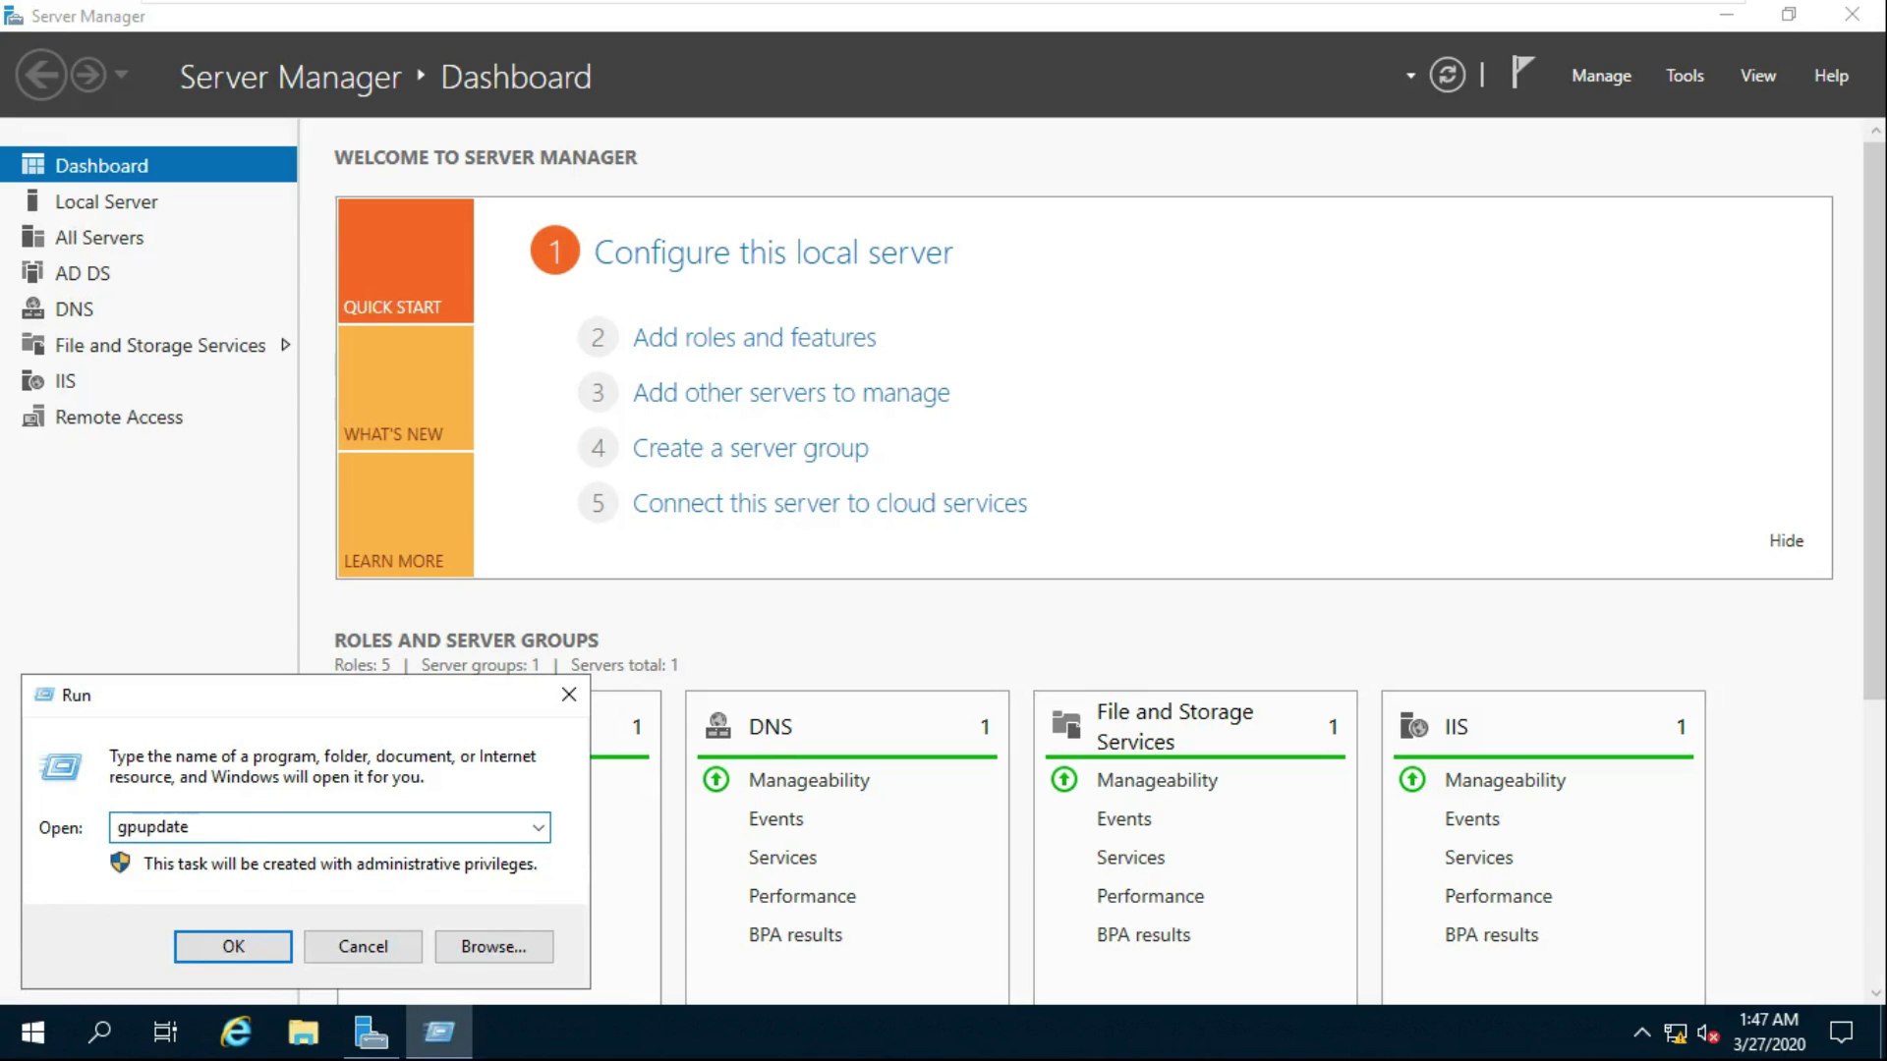
key("Return")
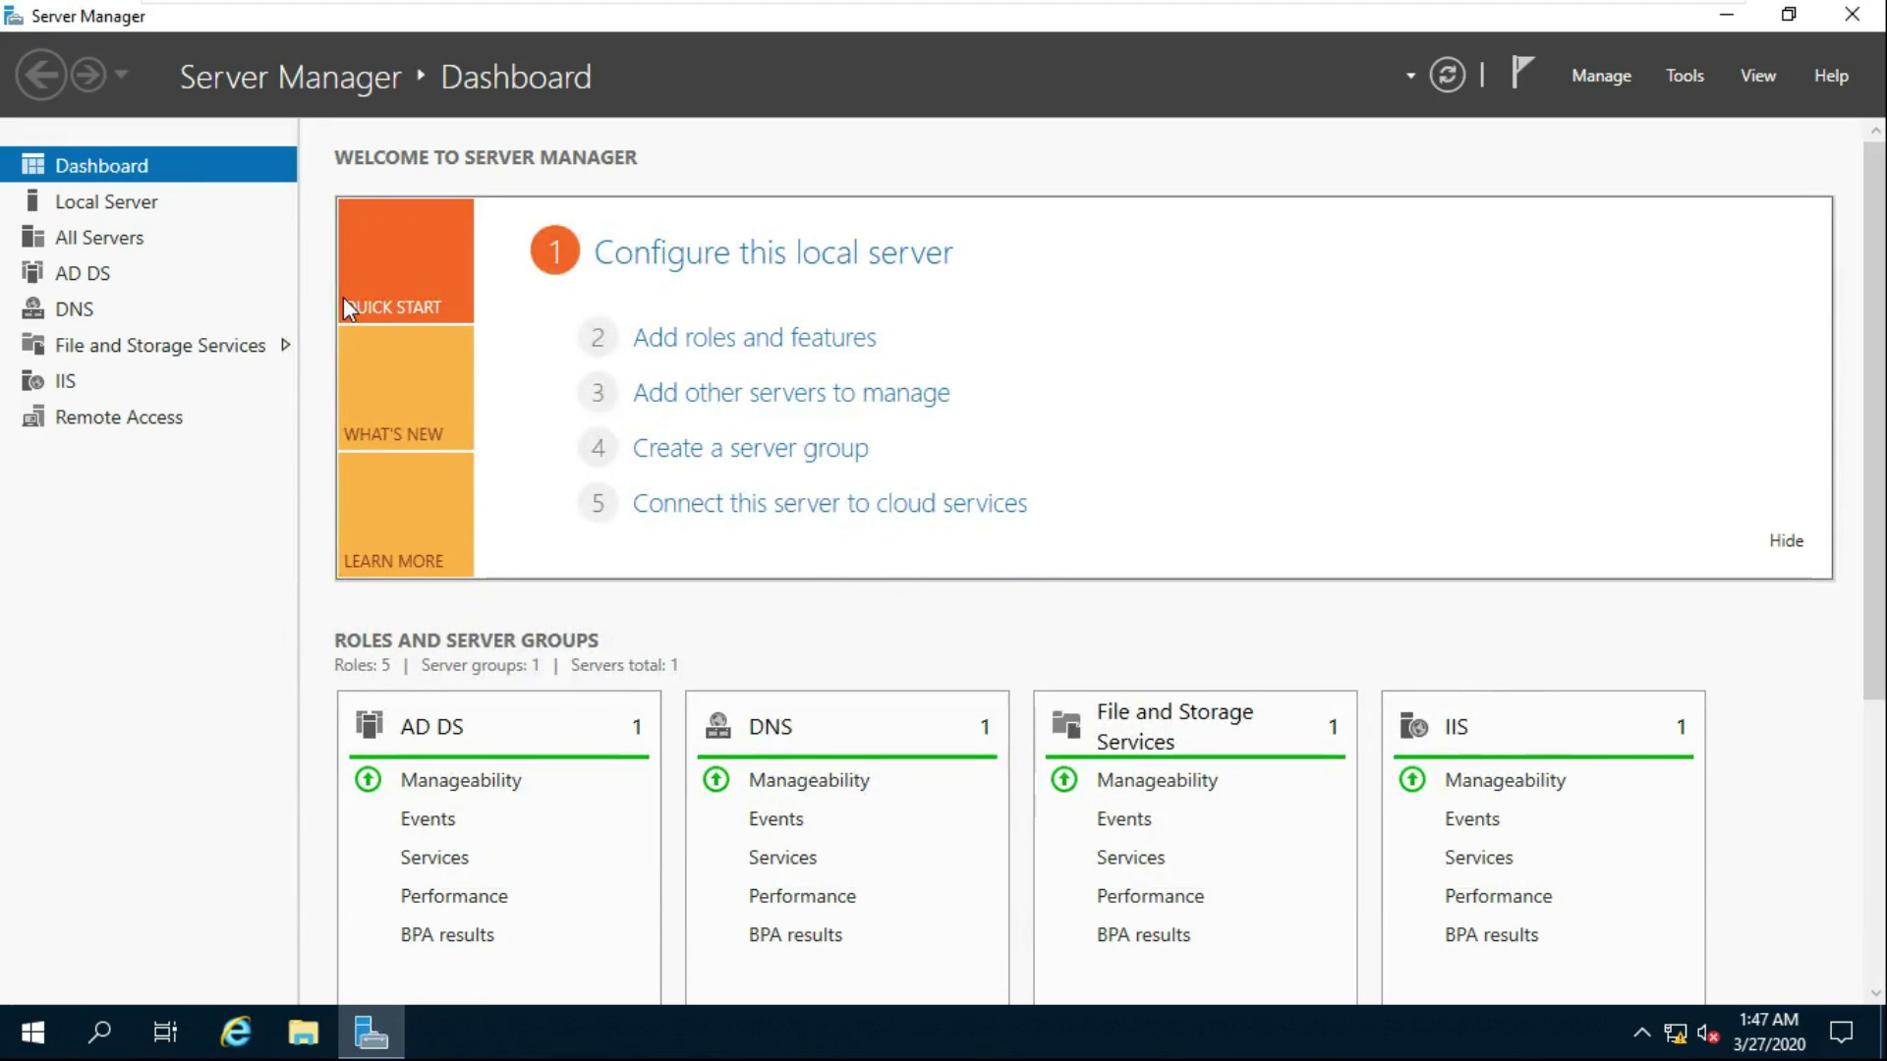
Open Active Directory Users and Computers and start a new user in the vinayak.local Users container.
left_click(1684, 74)
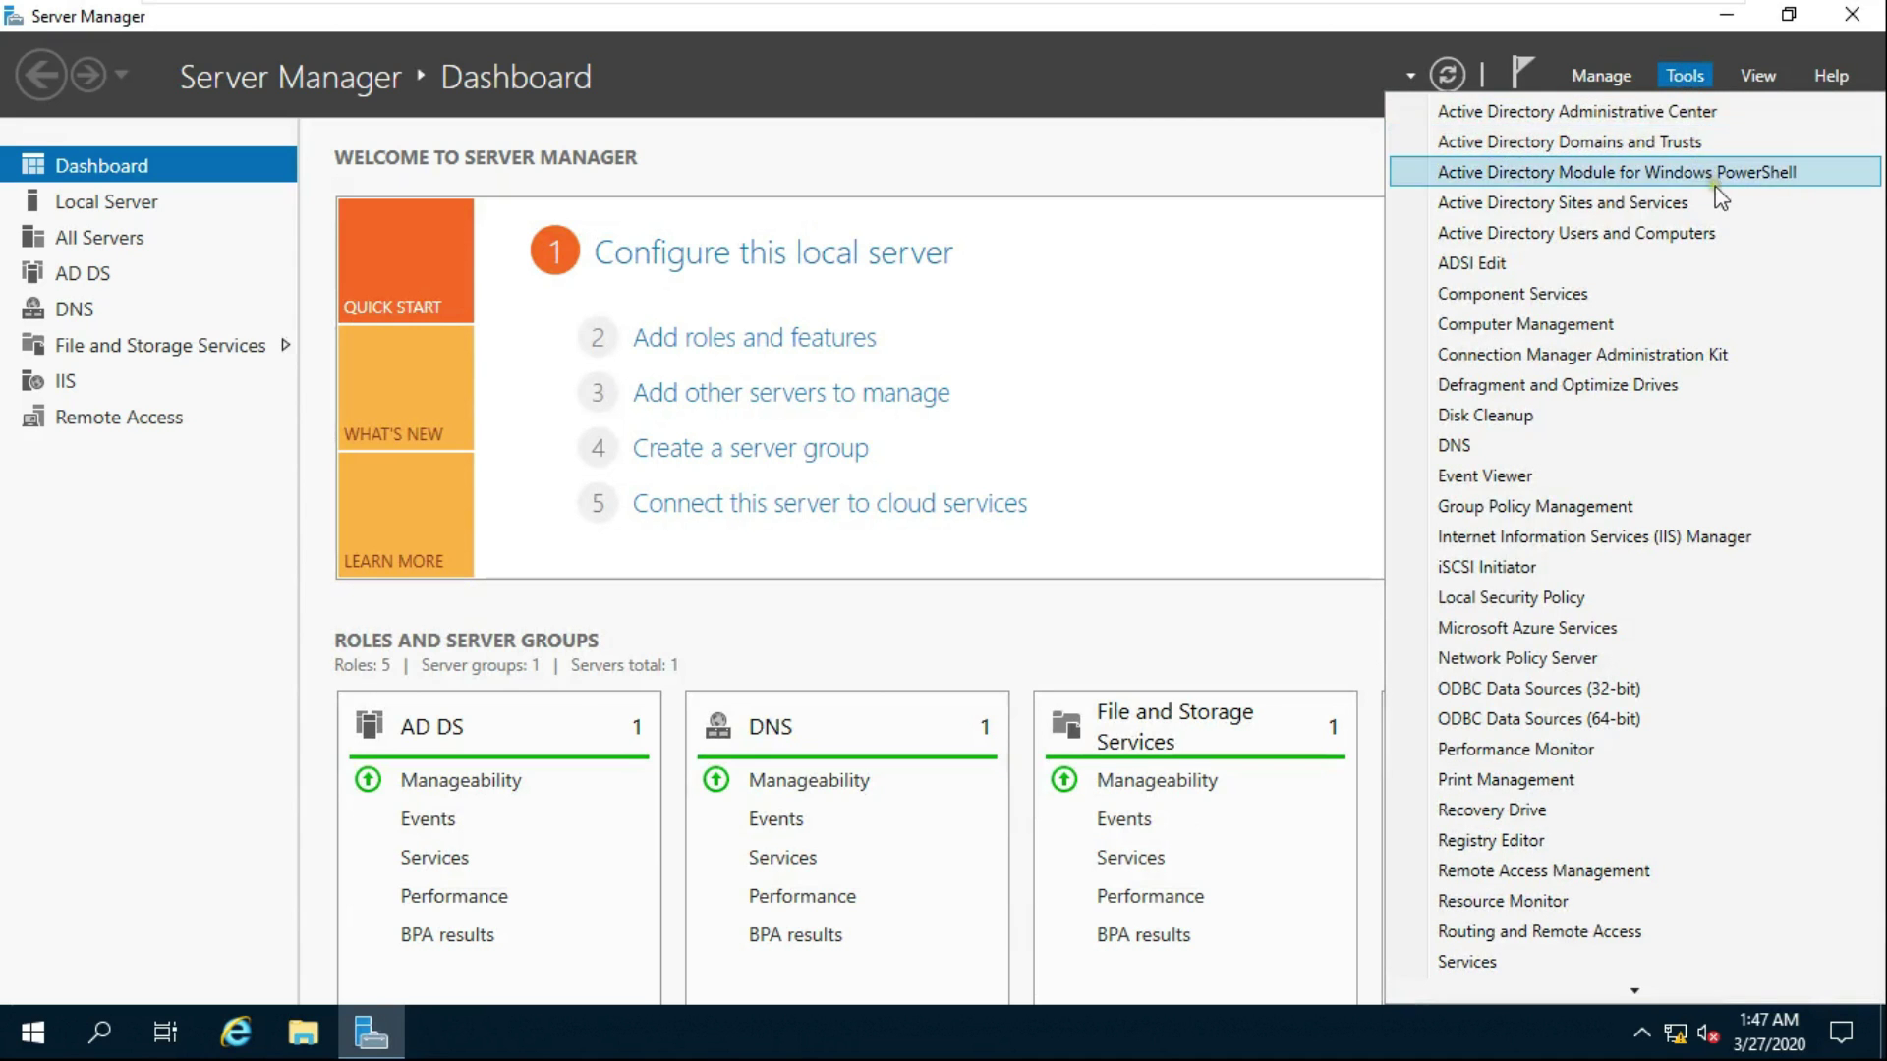
left_click(1631, 234)
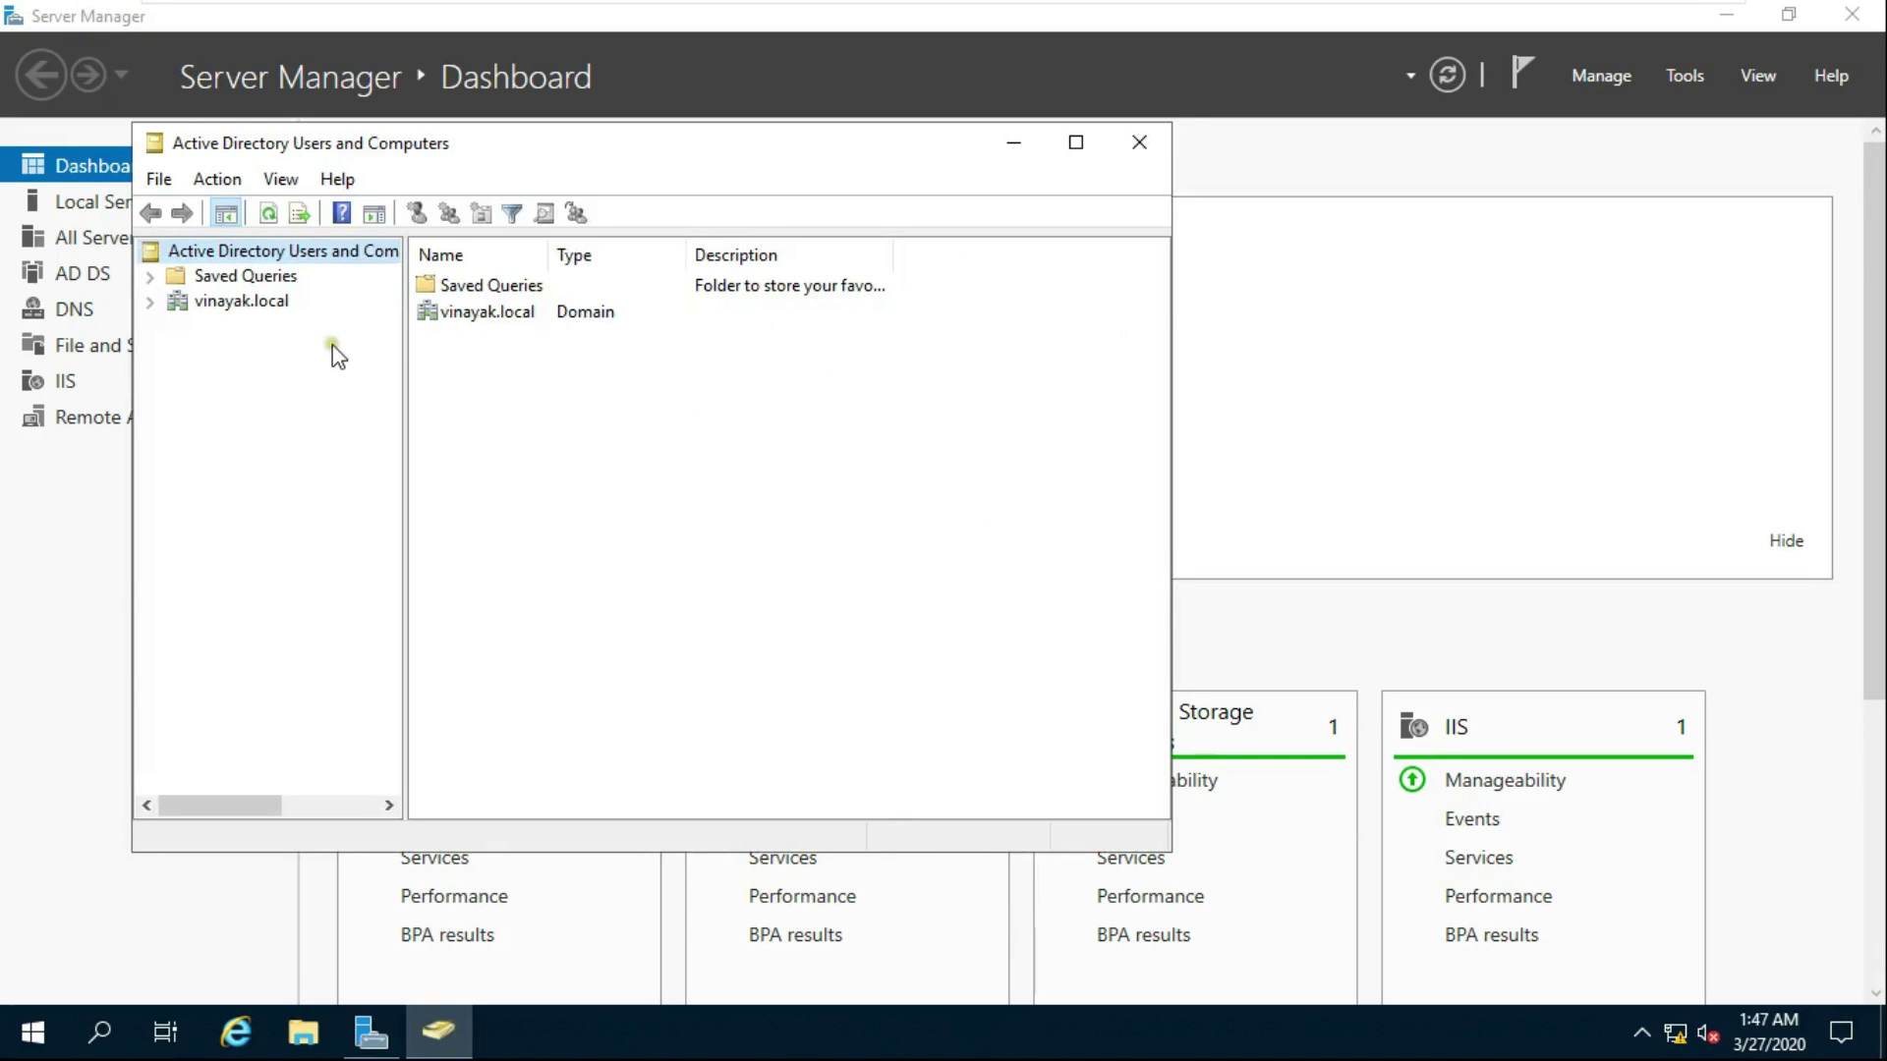
left_click(173, 303)
left_click(150, 309)
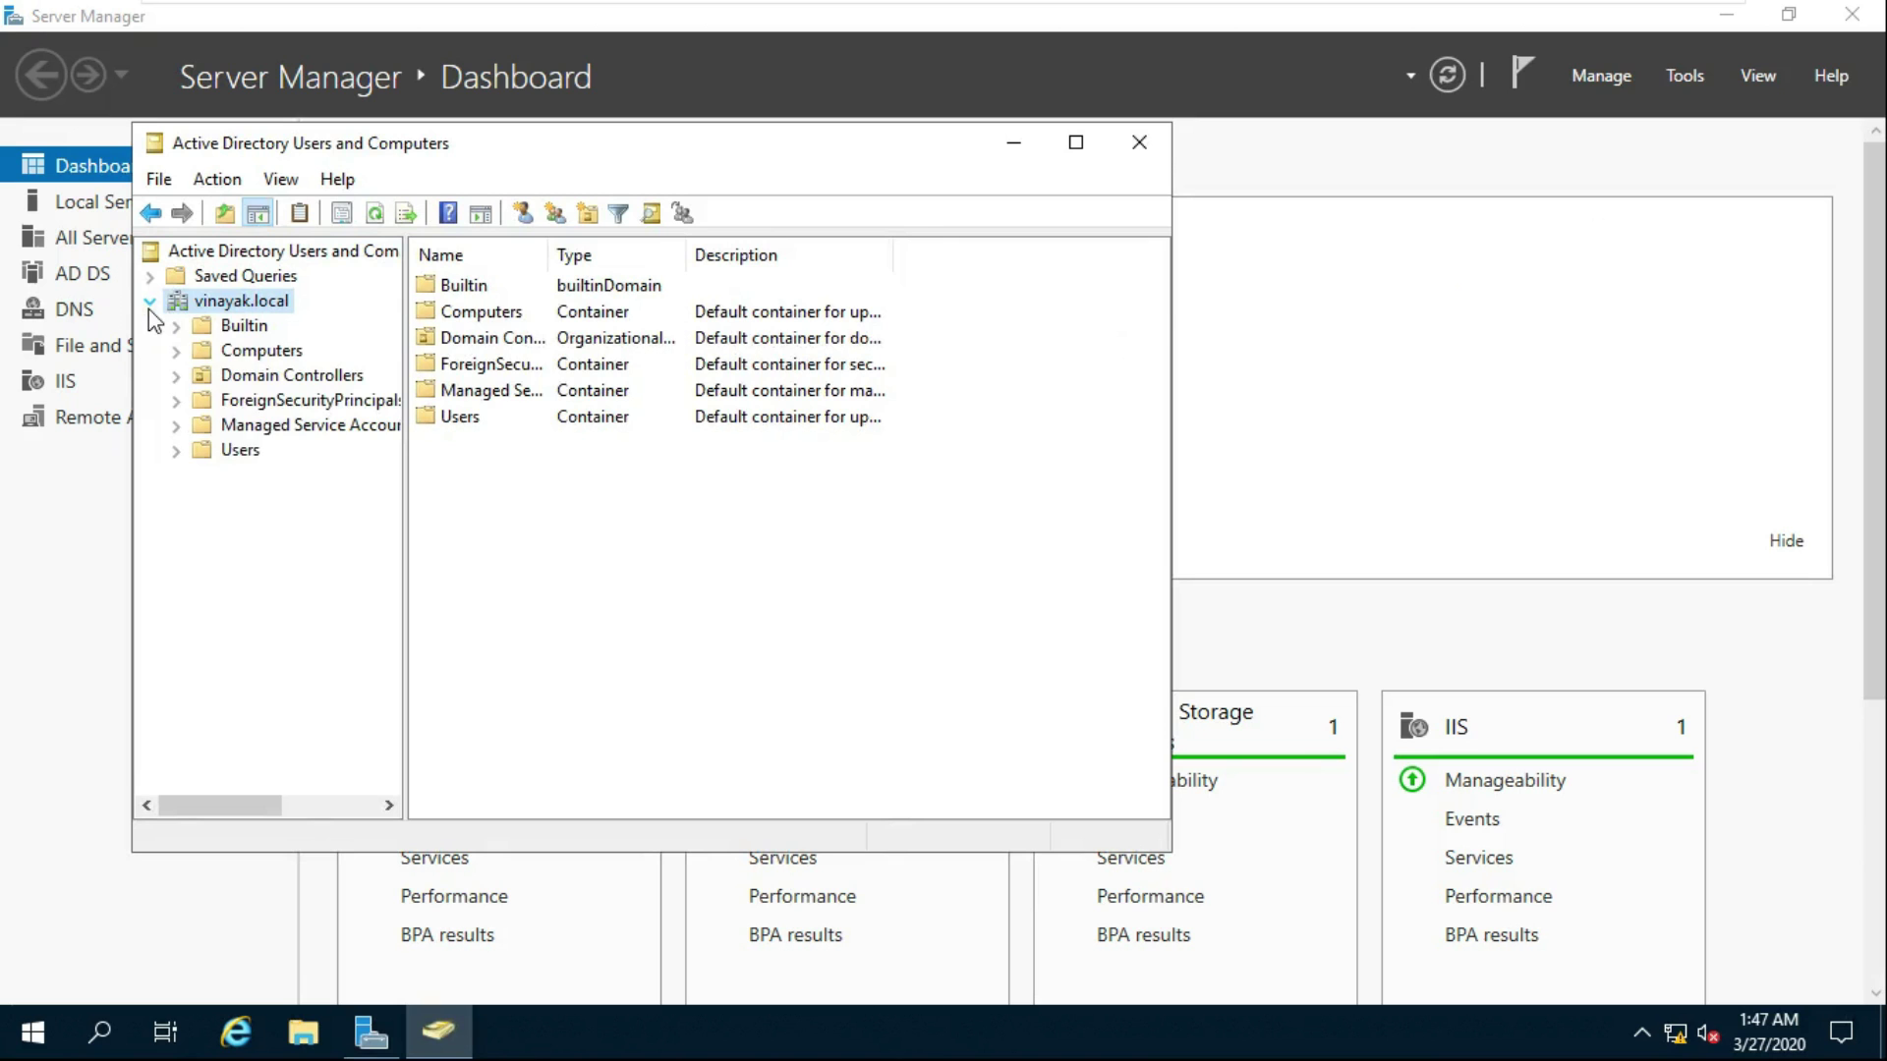
left_click(240, 450)
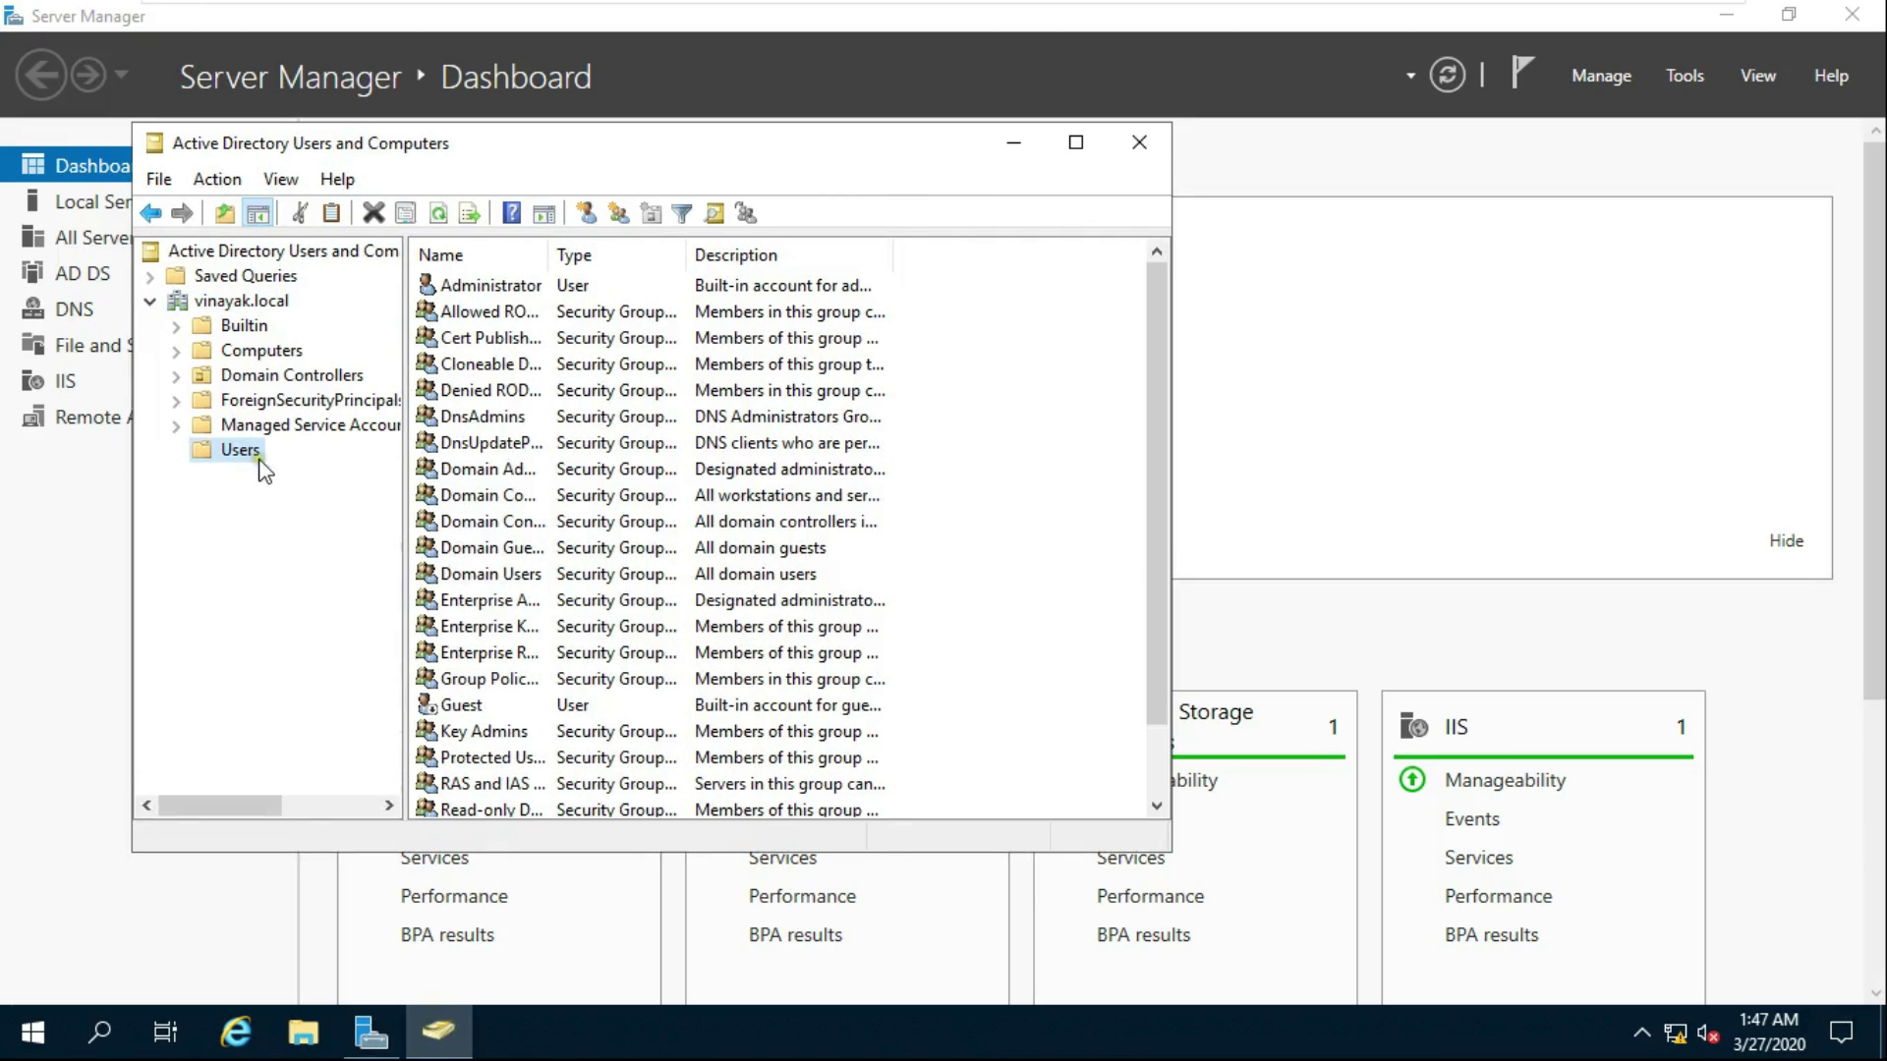
right_click(260, 460)
mouse_move(481, 547)
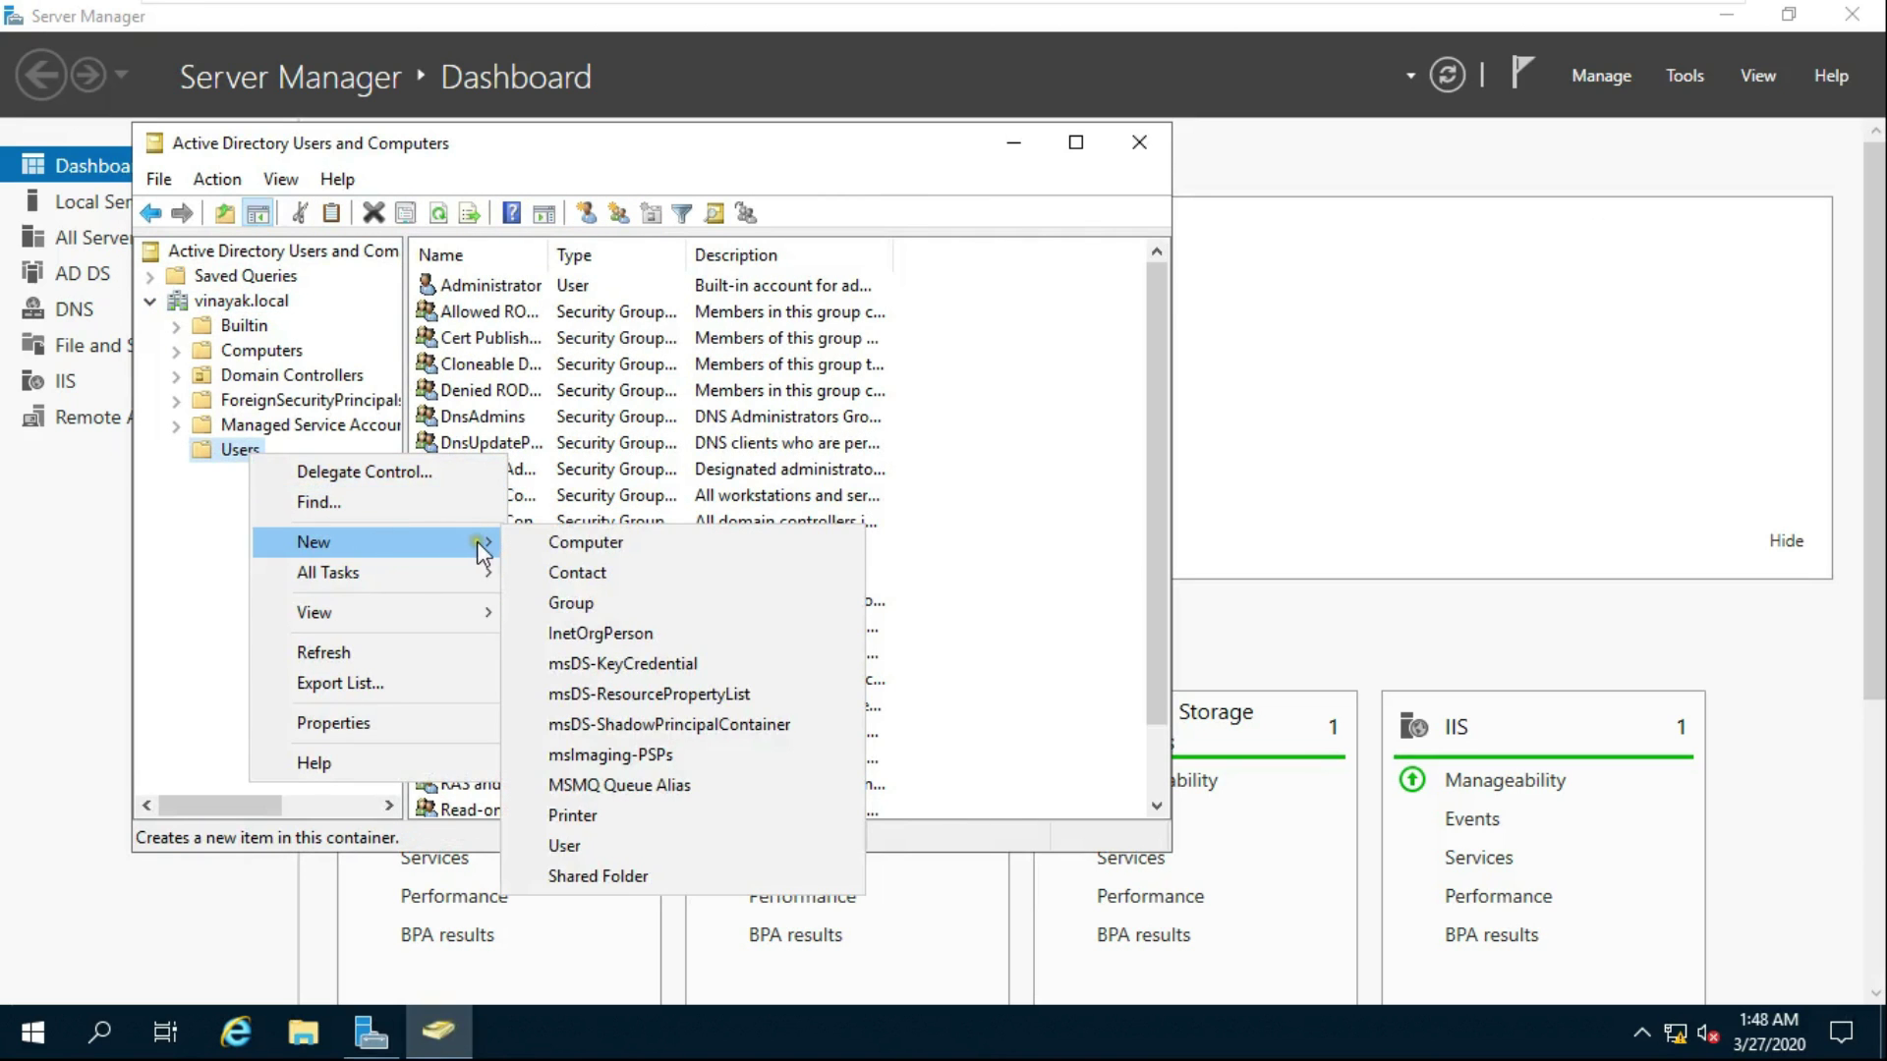
left_click(626, 845)
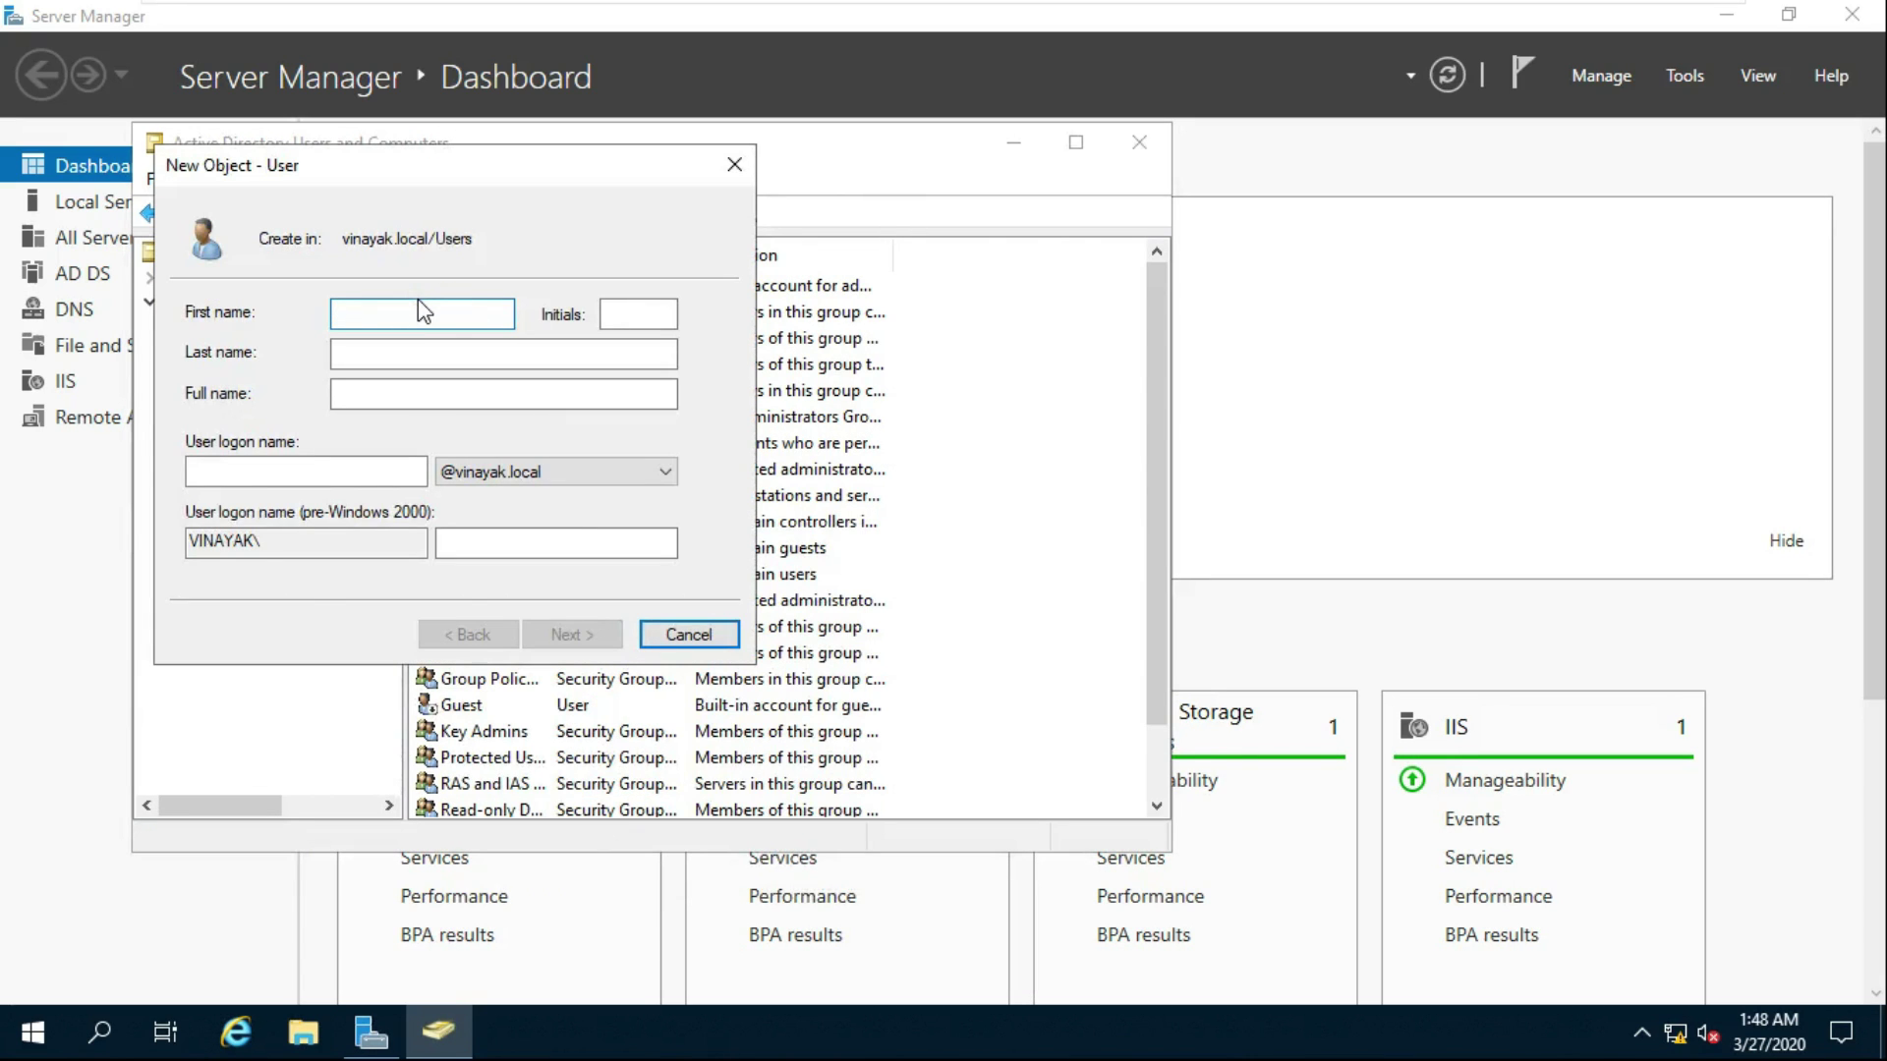
Enter the new user's first name and logon name.
type("rohit")
key("Tab")
key("Tab")
key("Tab")
key("Tab")
type("rohit")
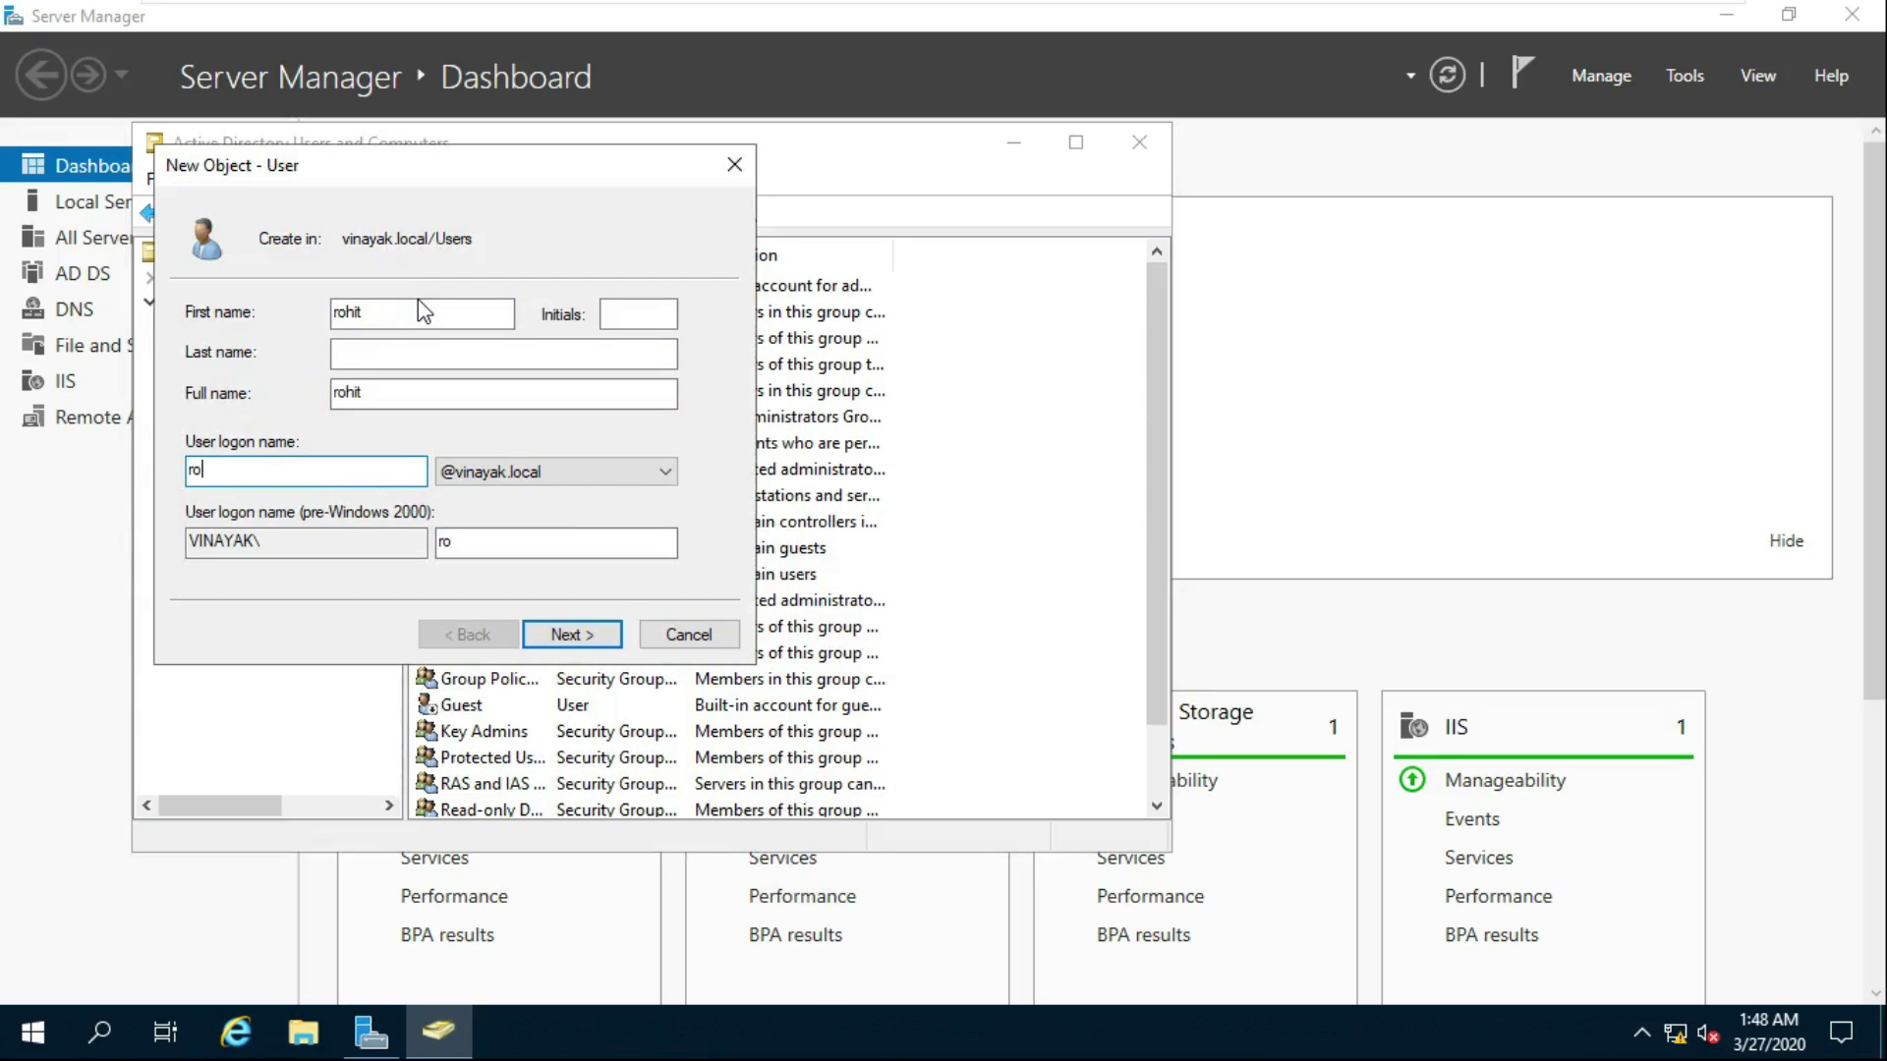
left_click(572, 634)
Give the user an unchangeable, never-expiring password, finish creation, and close the console.
type("Pa")
left_click(526, 354)
type("Pas")
left_click(244, 403)
left_click(246, 436)
left_click(232, 469)
left_click(572, 635)
left_click(575, 637)
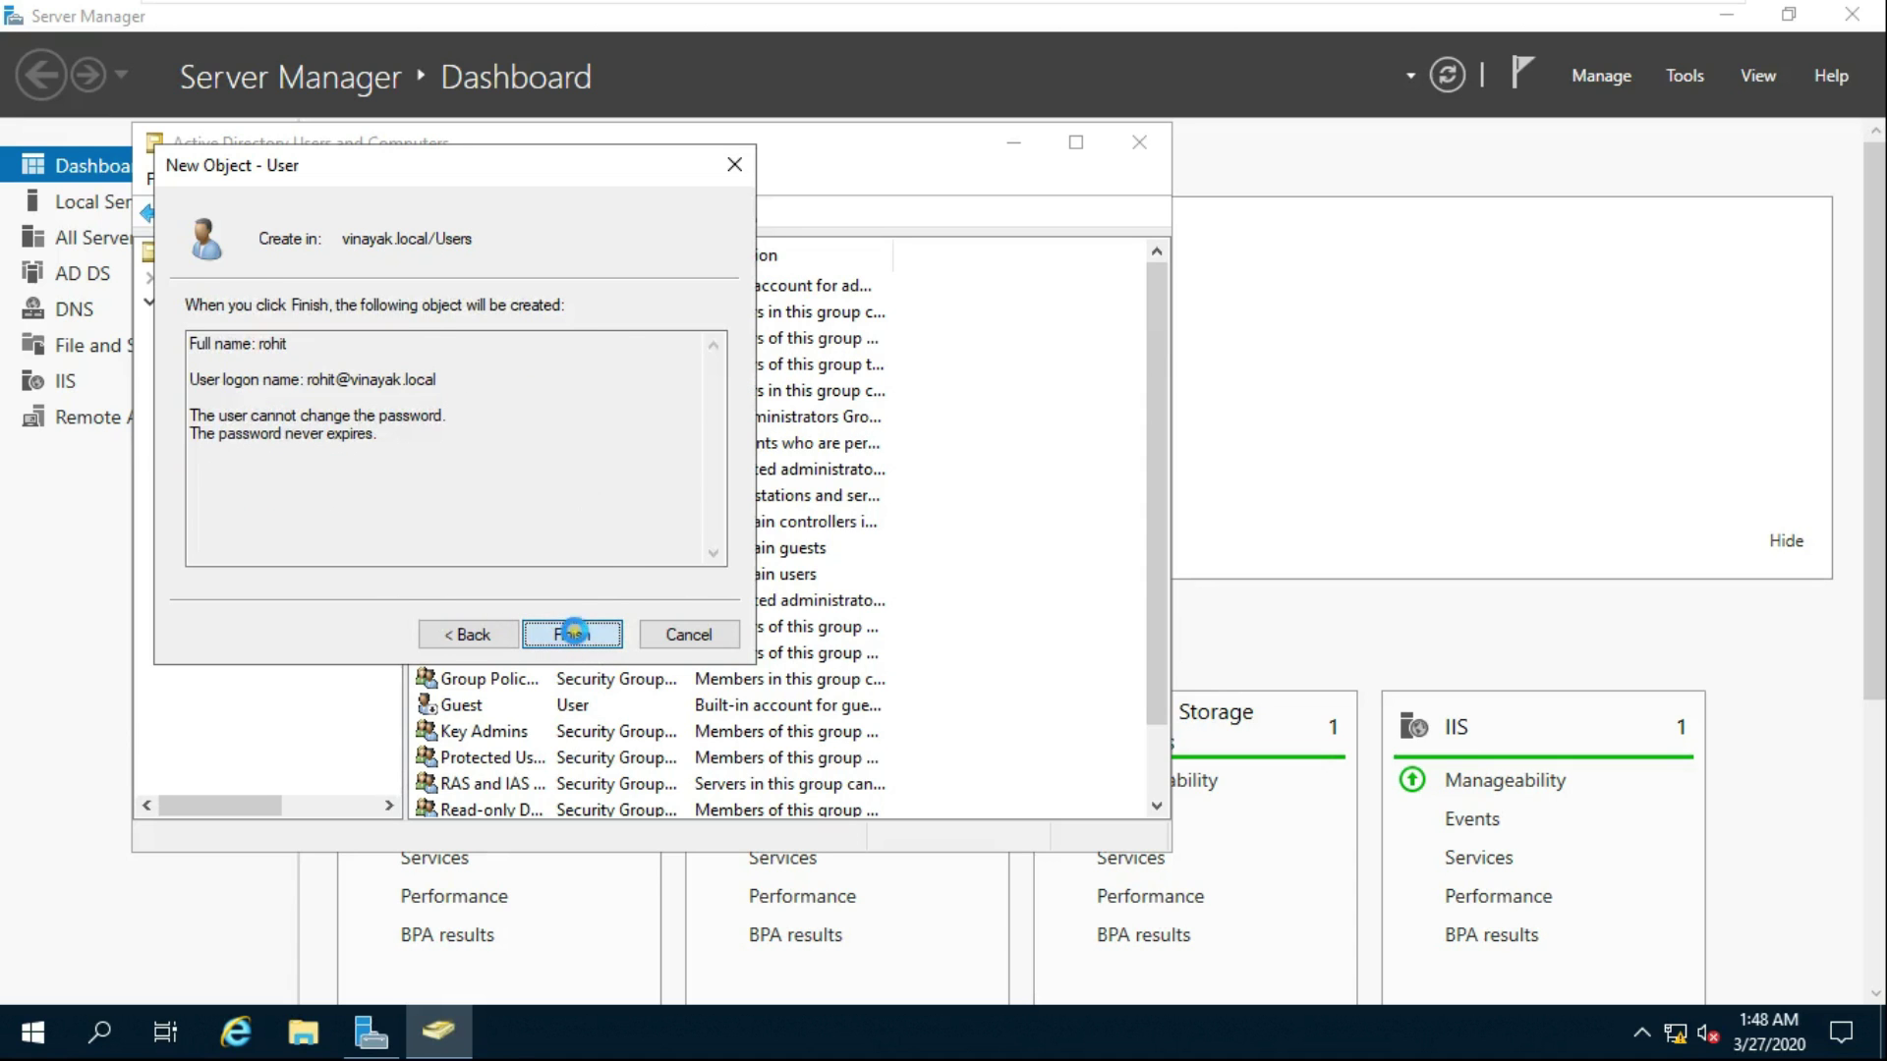
left_click(1140, 145)
Switch to the Windows 8 client, dismiss the Windows Update notice, and sign out the administrator.
mouse_move(1261, 2)
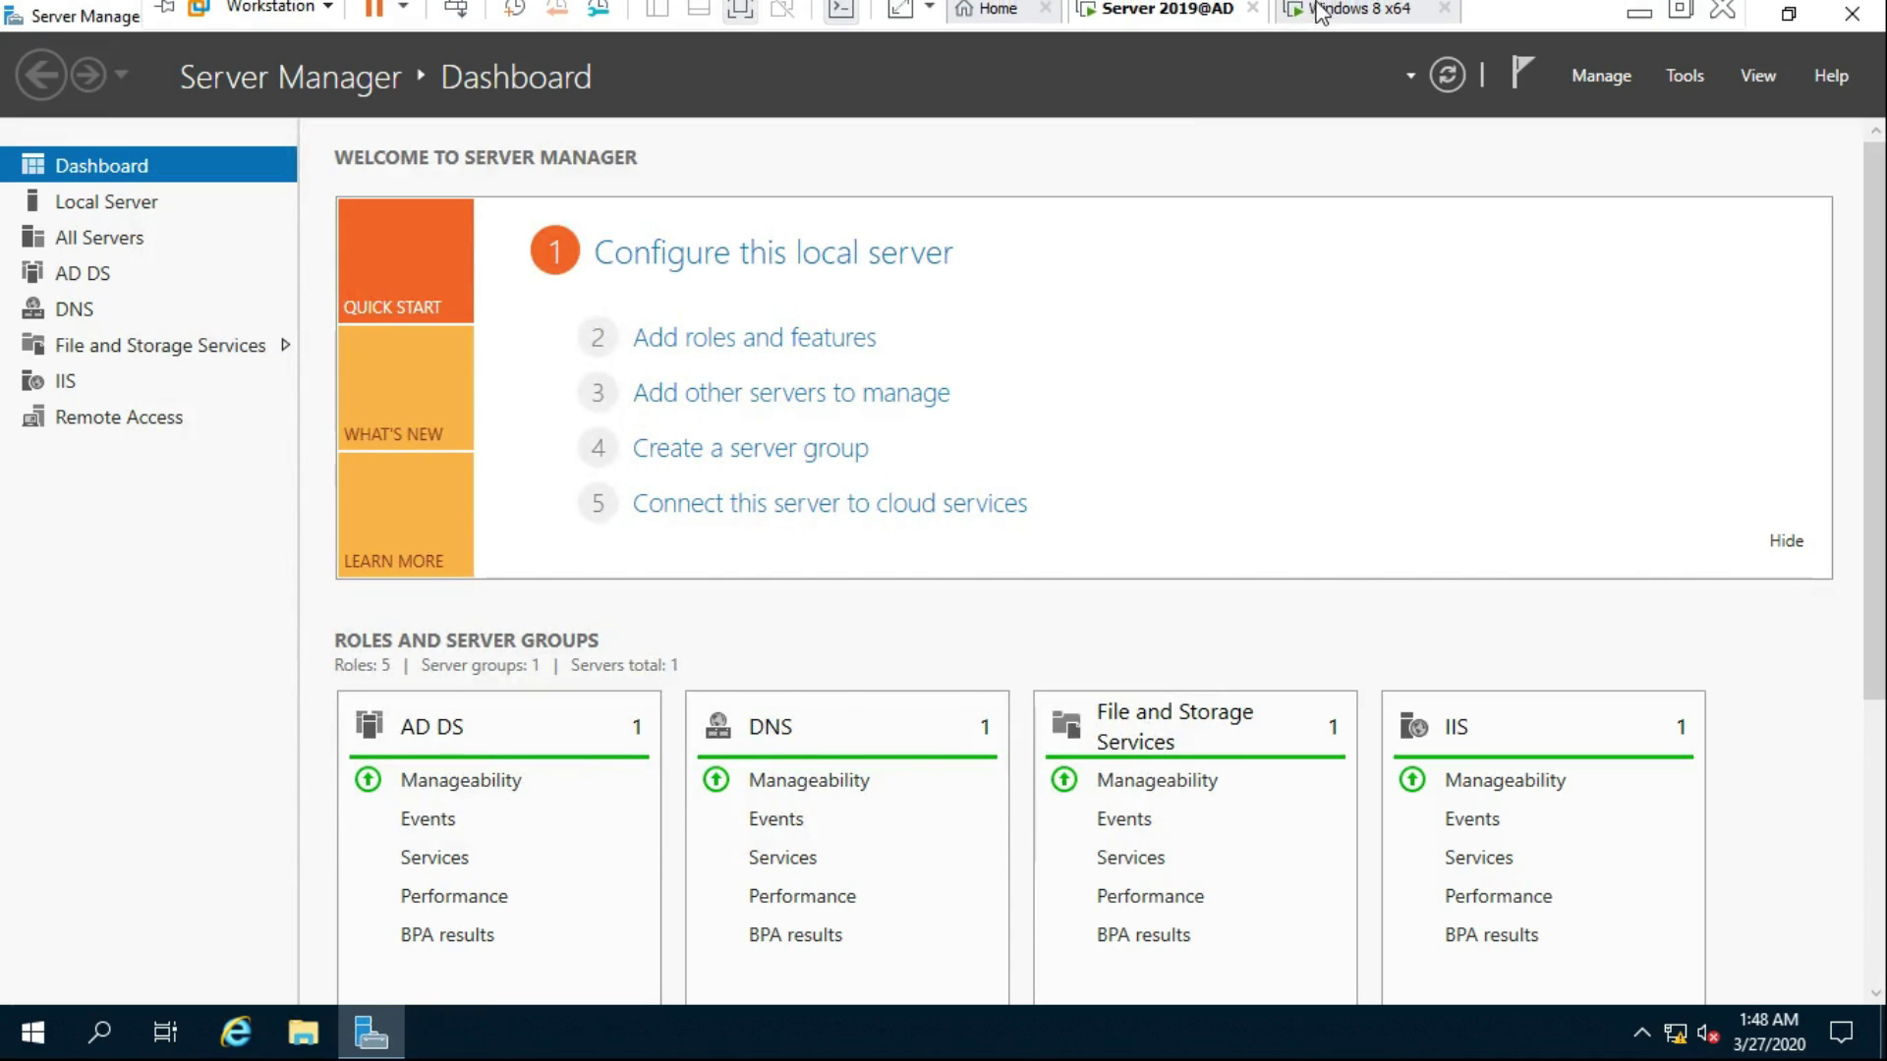
left_click(1336, 21)
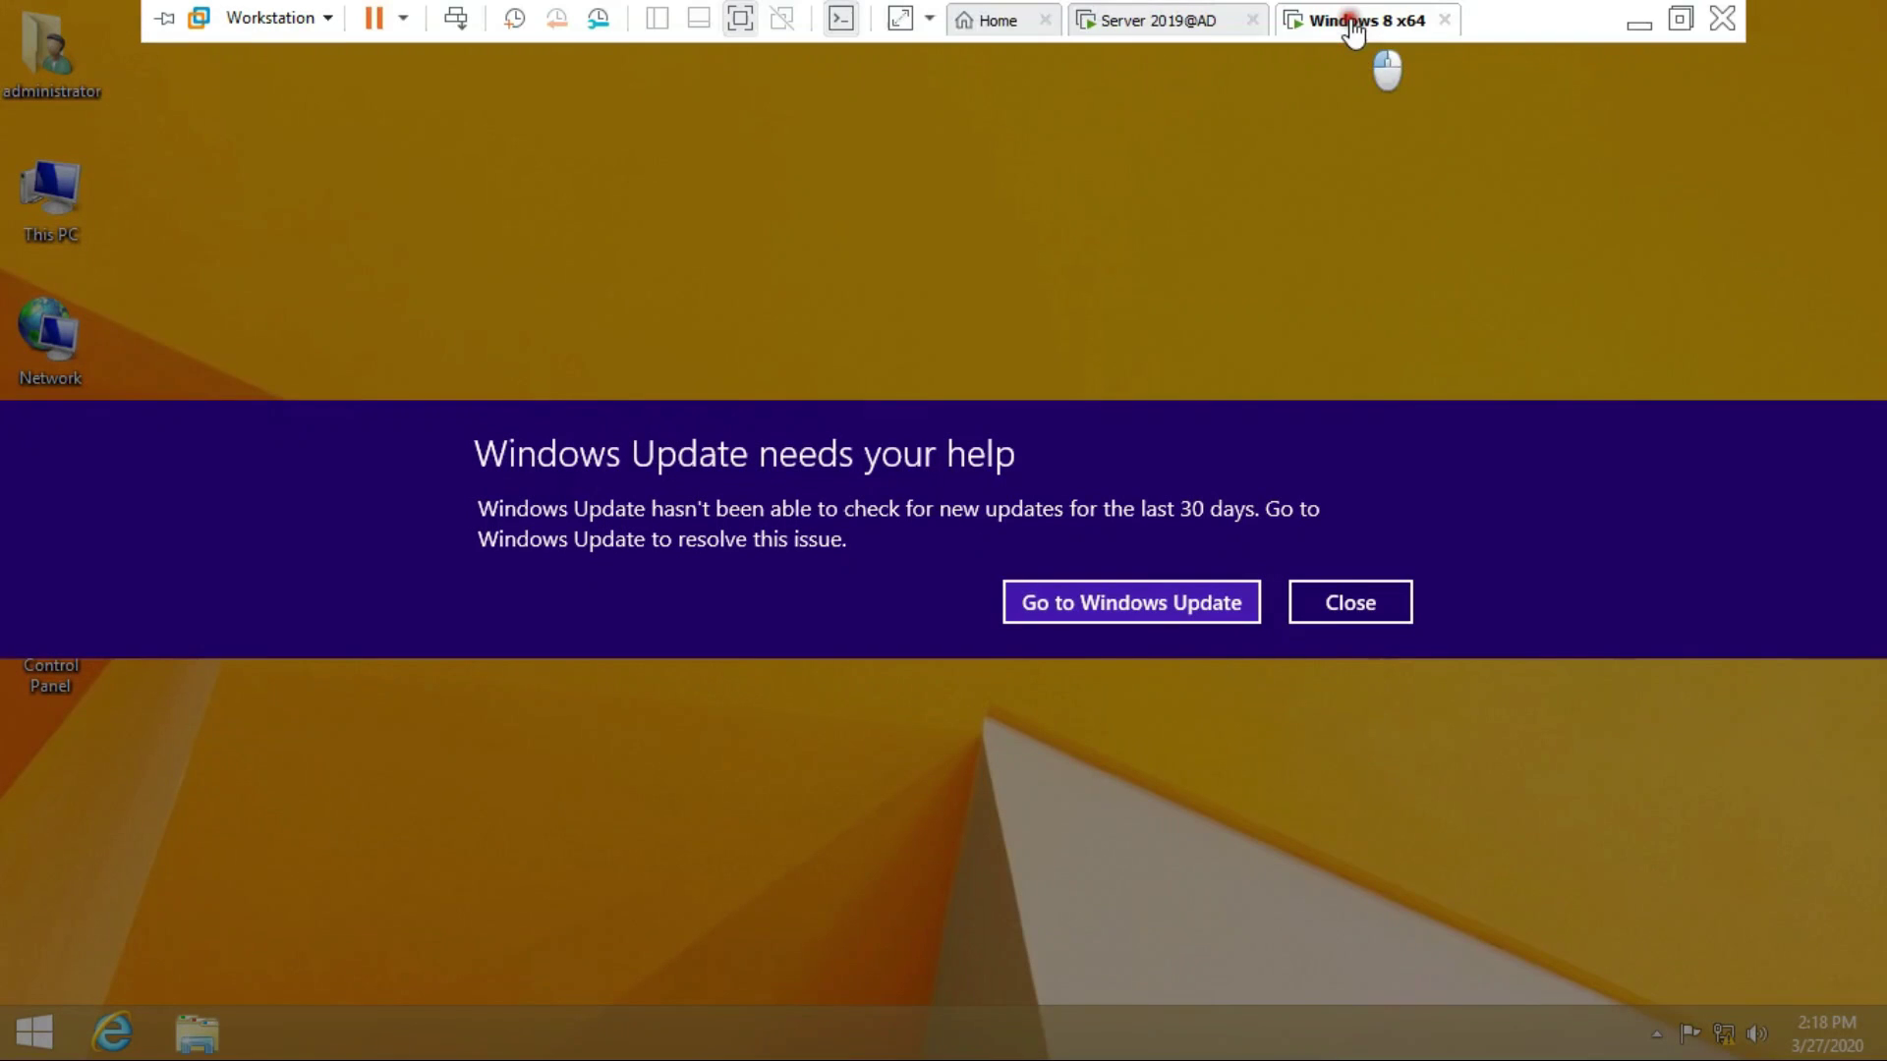
left_click(1348, 601)
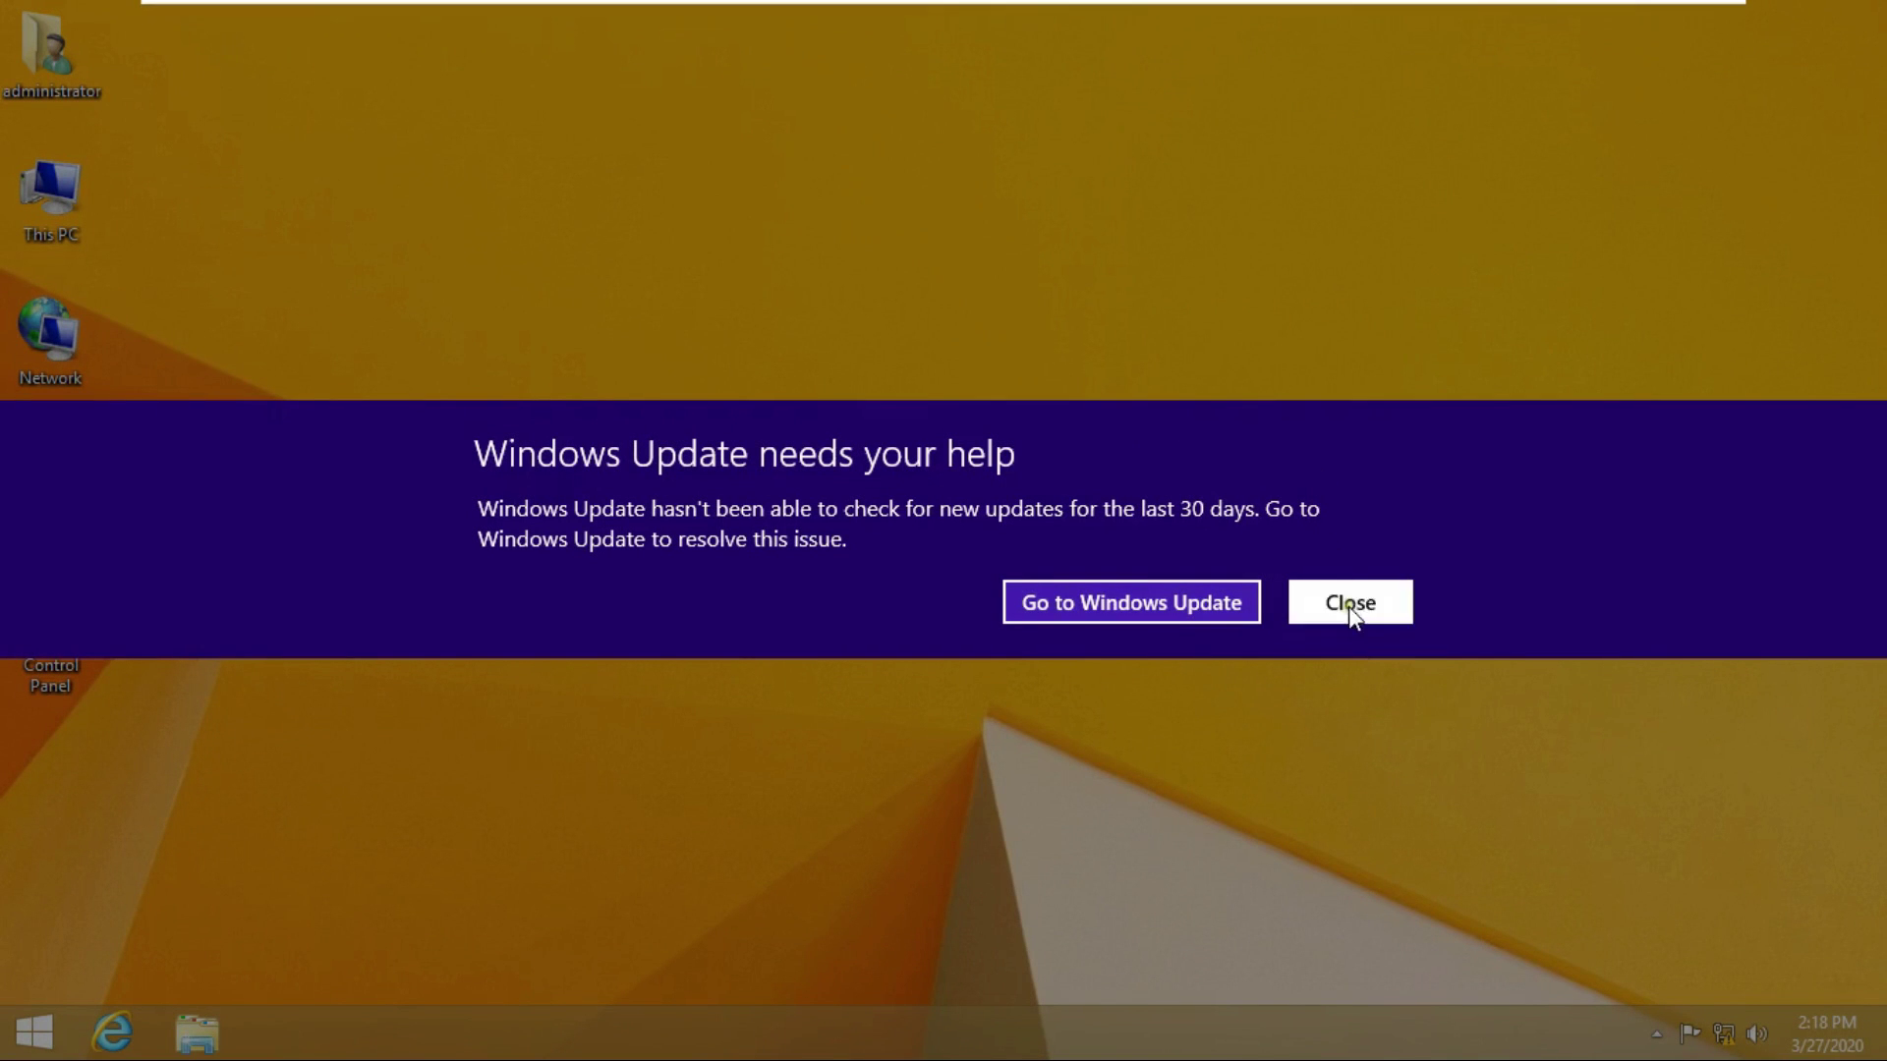
right_click(27, 1045)
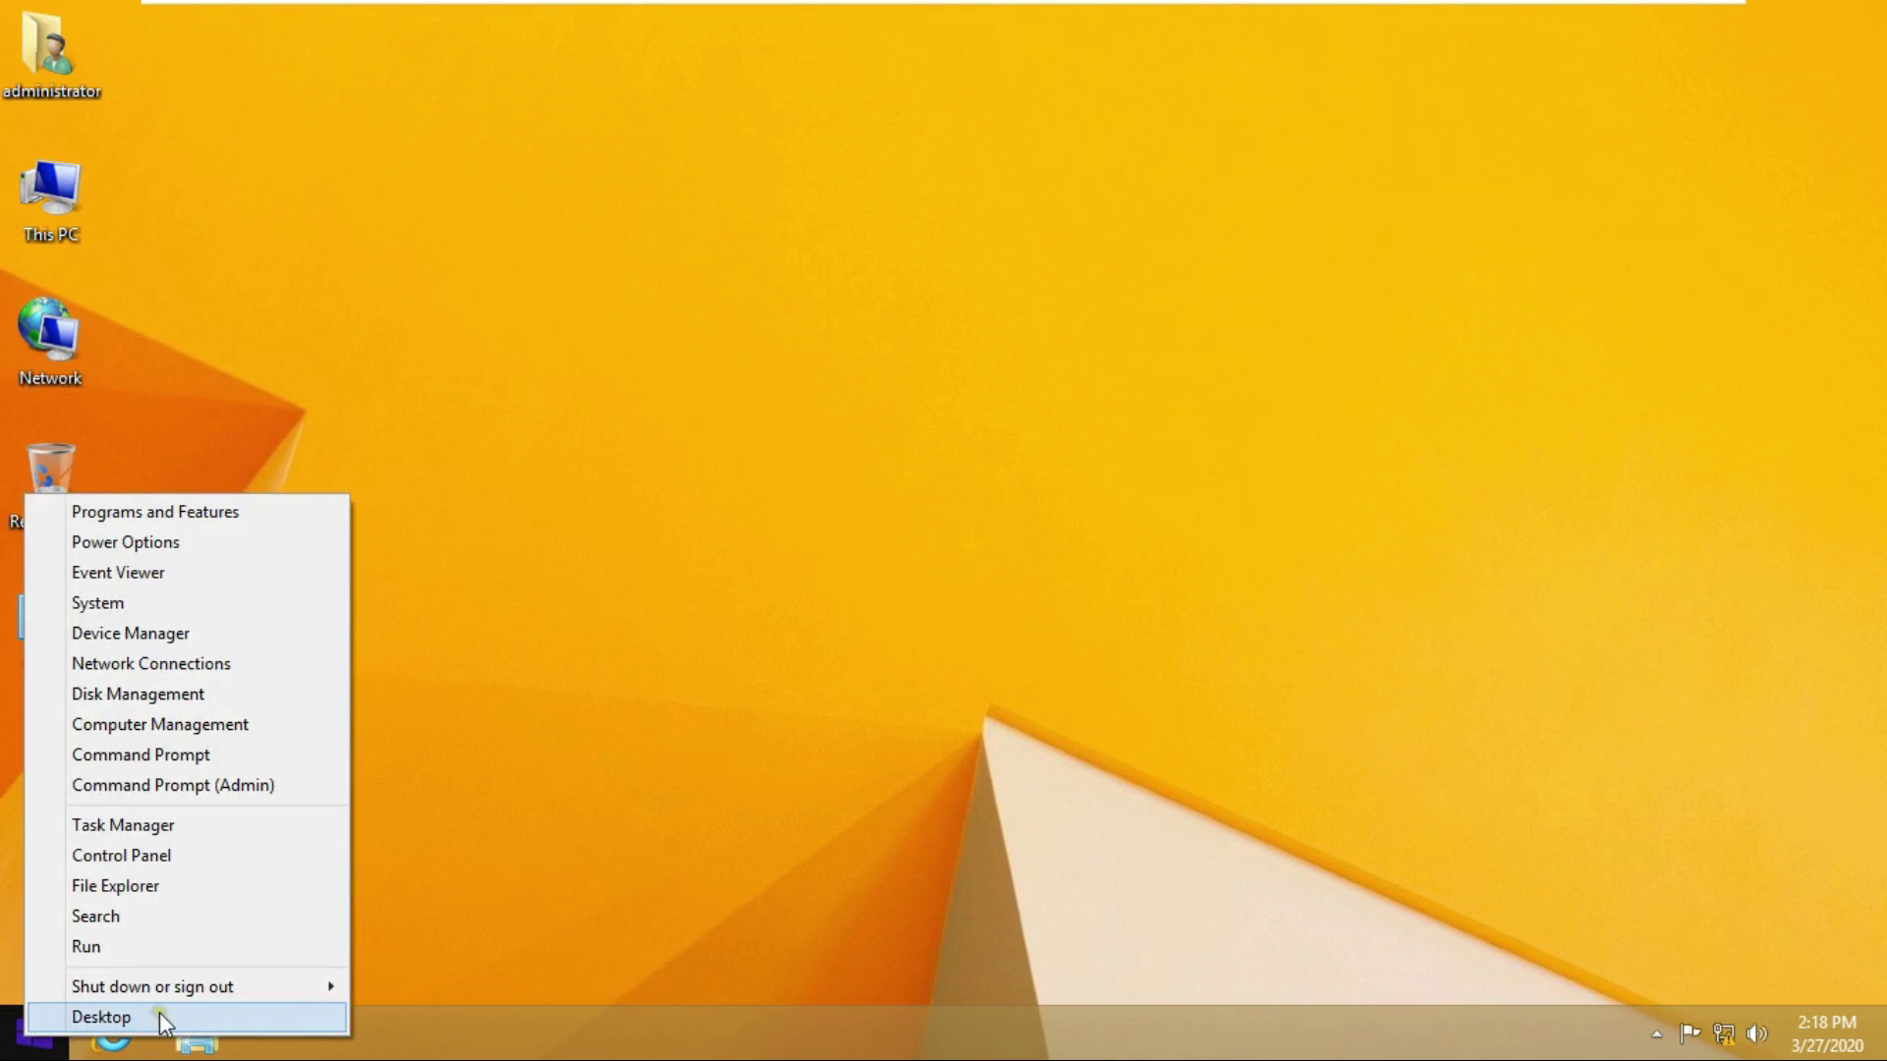
mouse_move(218, 988)
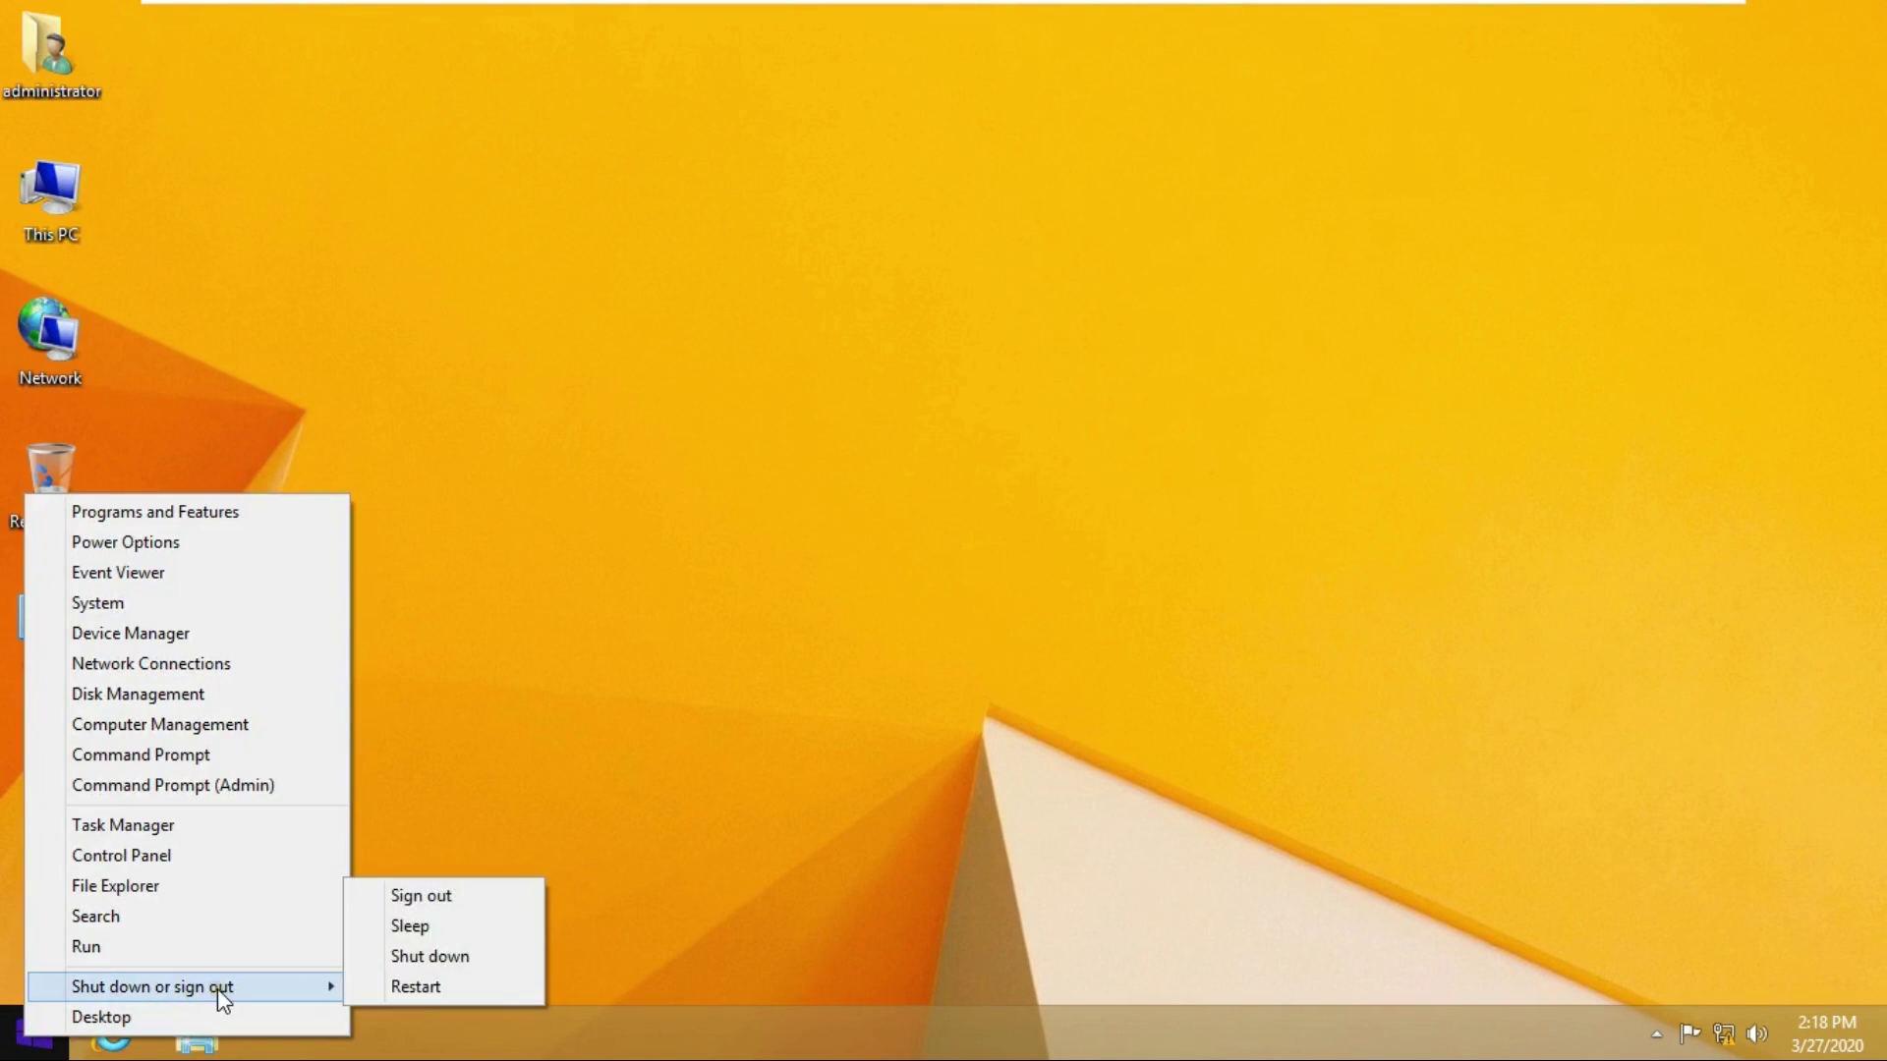
left_click(446, 897)
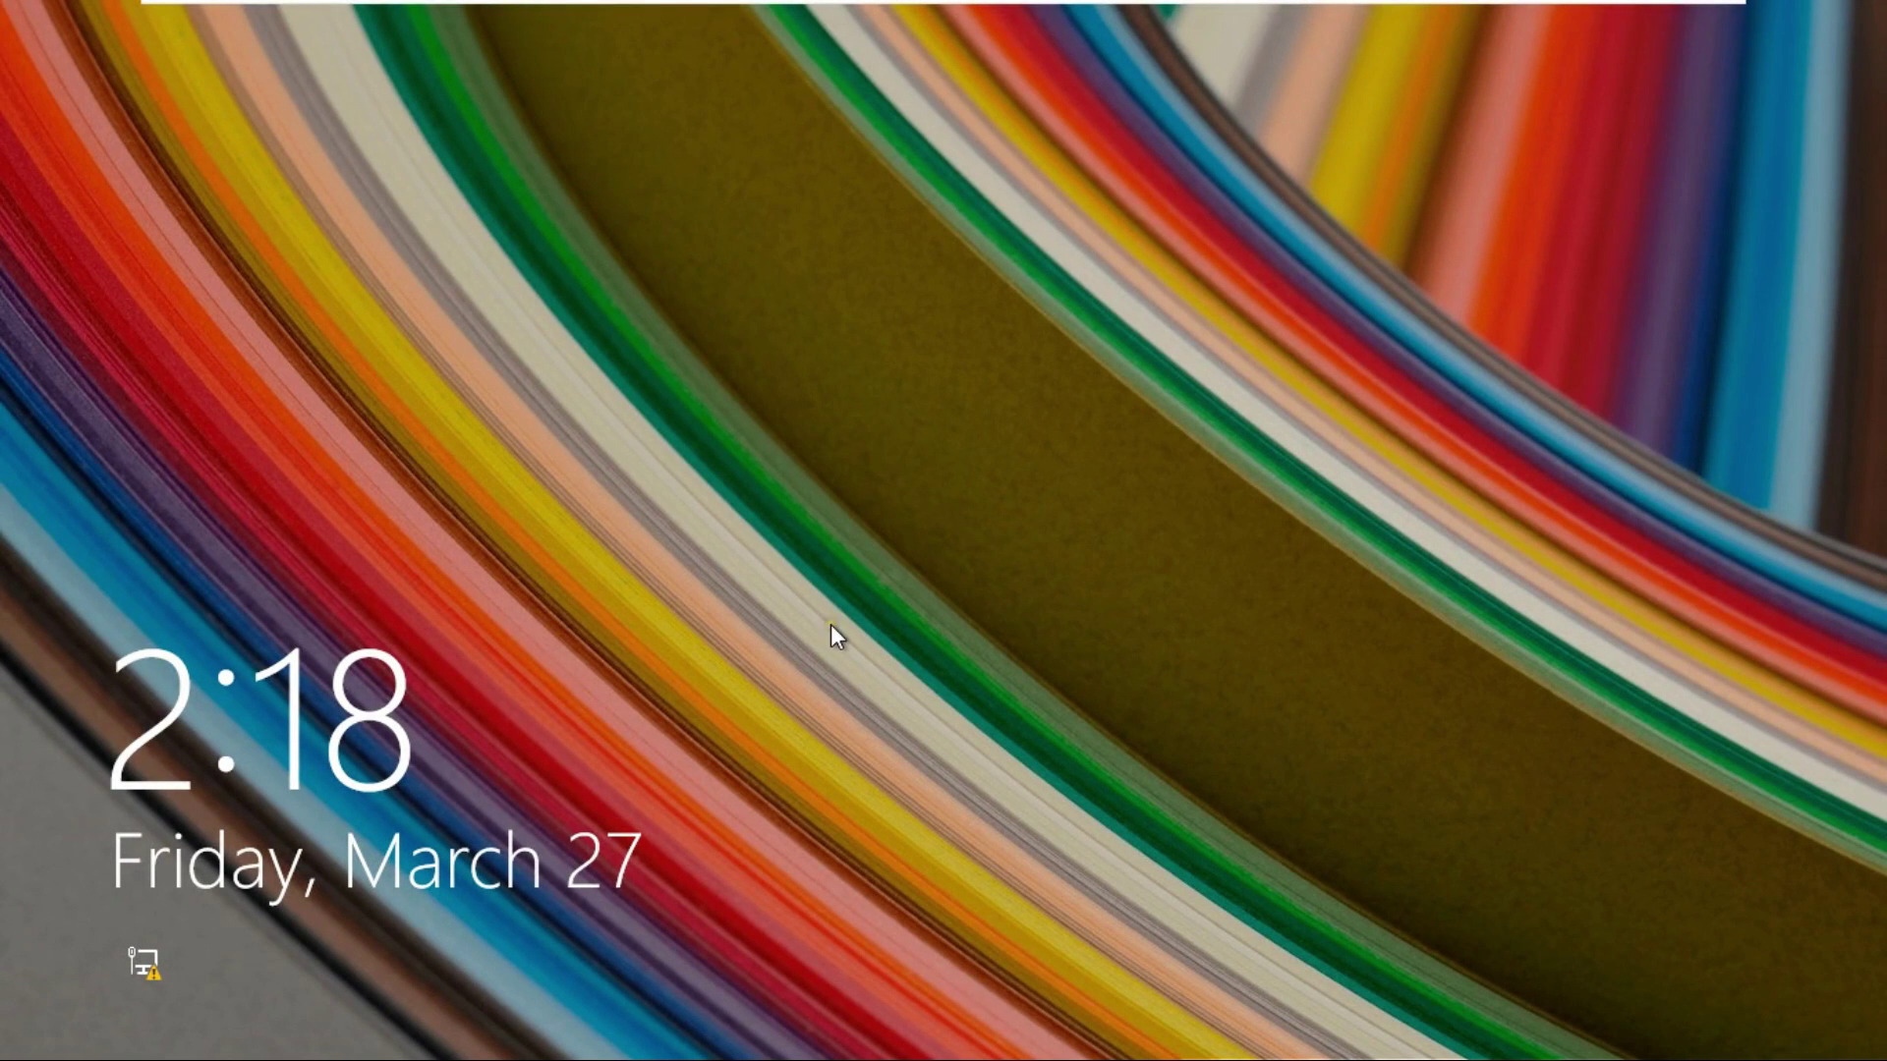
Sign in as the new domain user through Other user with their password.
left_click(828, 607)
left_click(1072, 462)
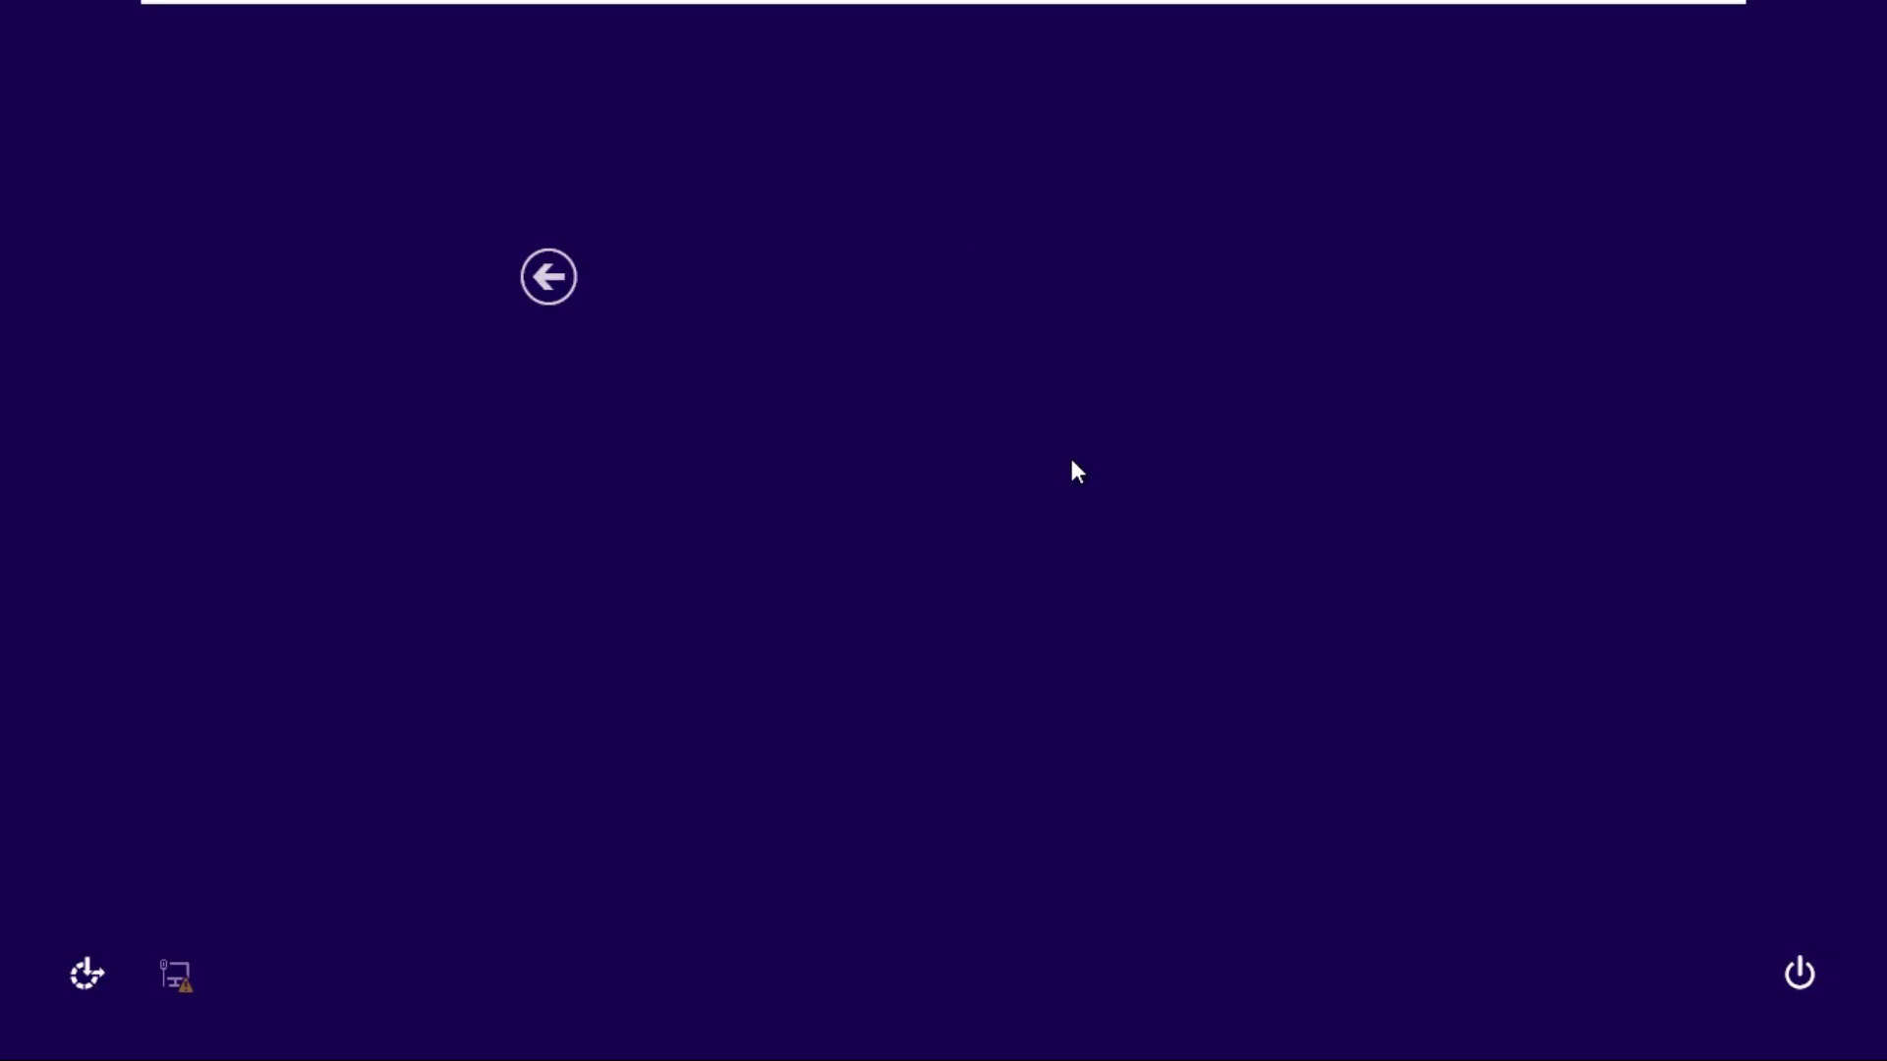
type("rohit")
key("Tab")
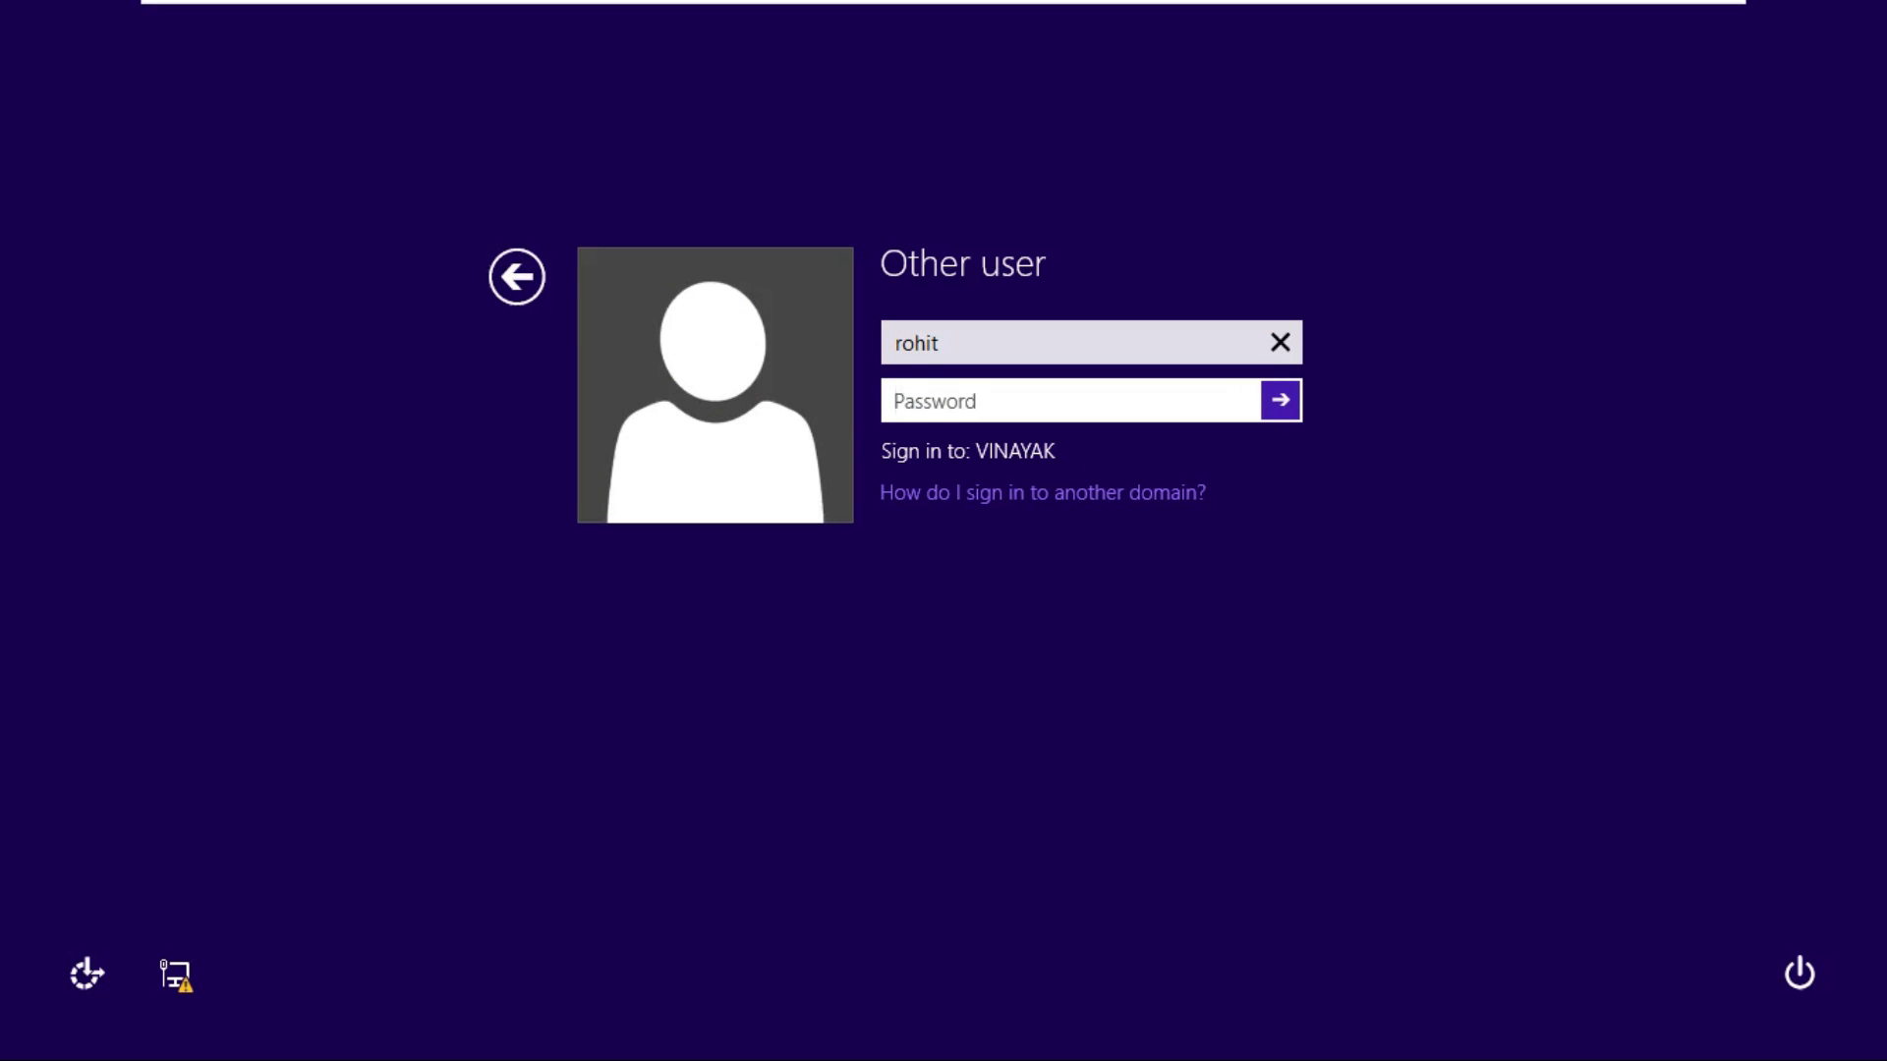
type("***")
left_click(1280, 400)
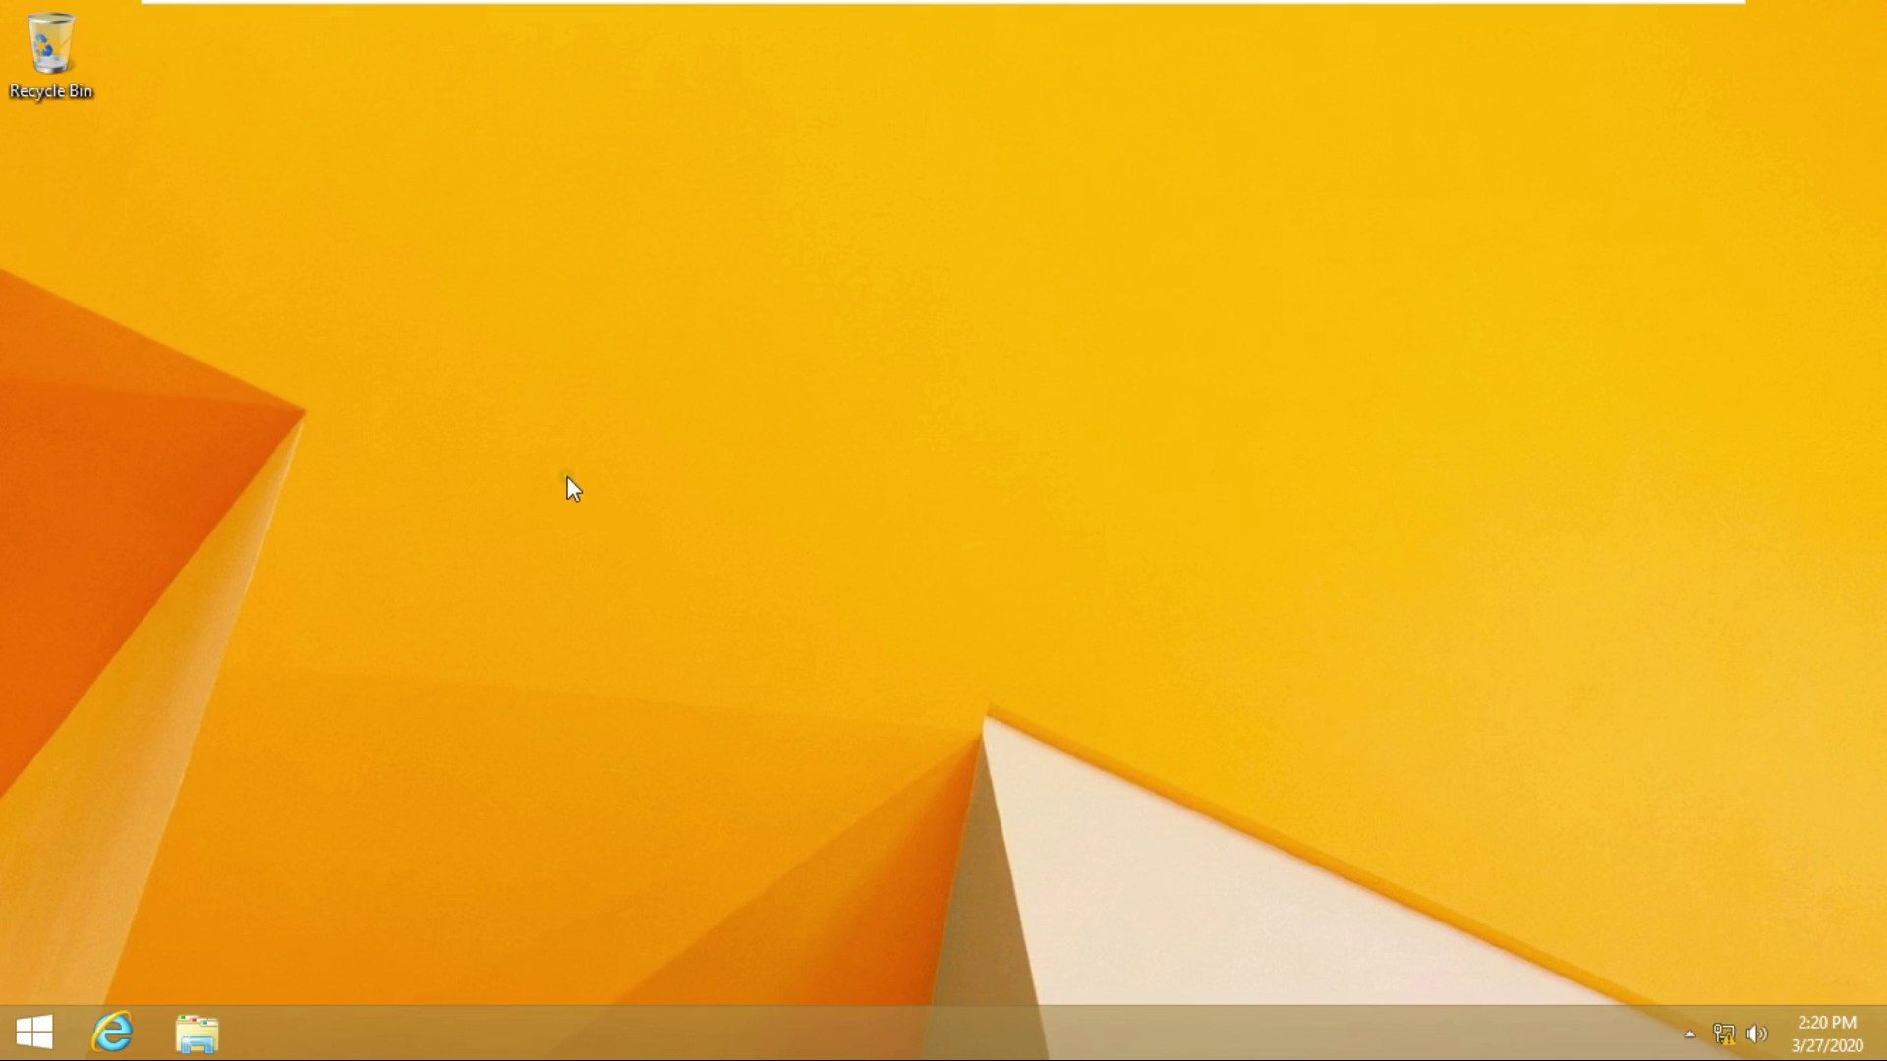
Check the Start screen, return to the desktop, and sign the domain user out.
left_click(30, 1032)
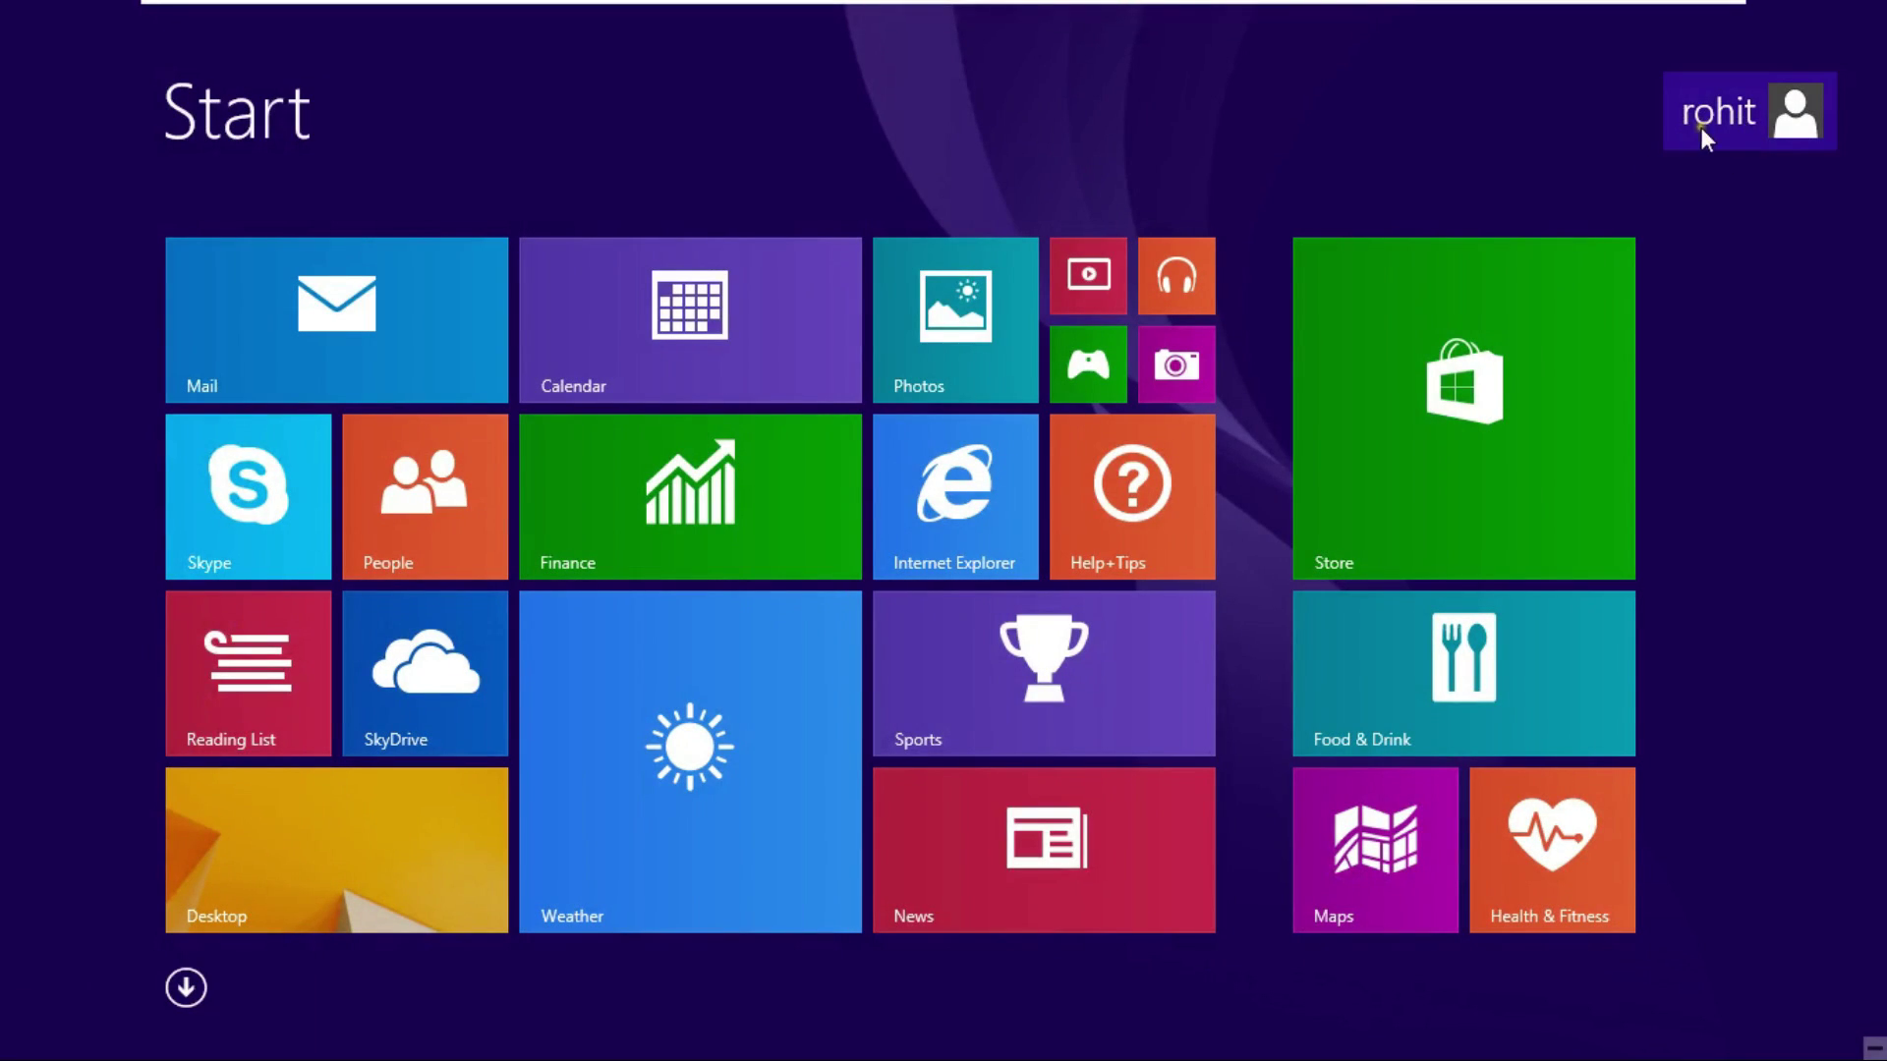
left_click(275, 831)
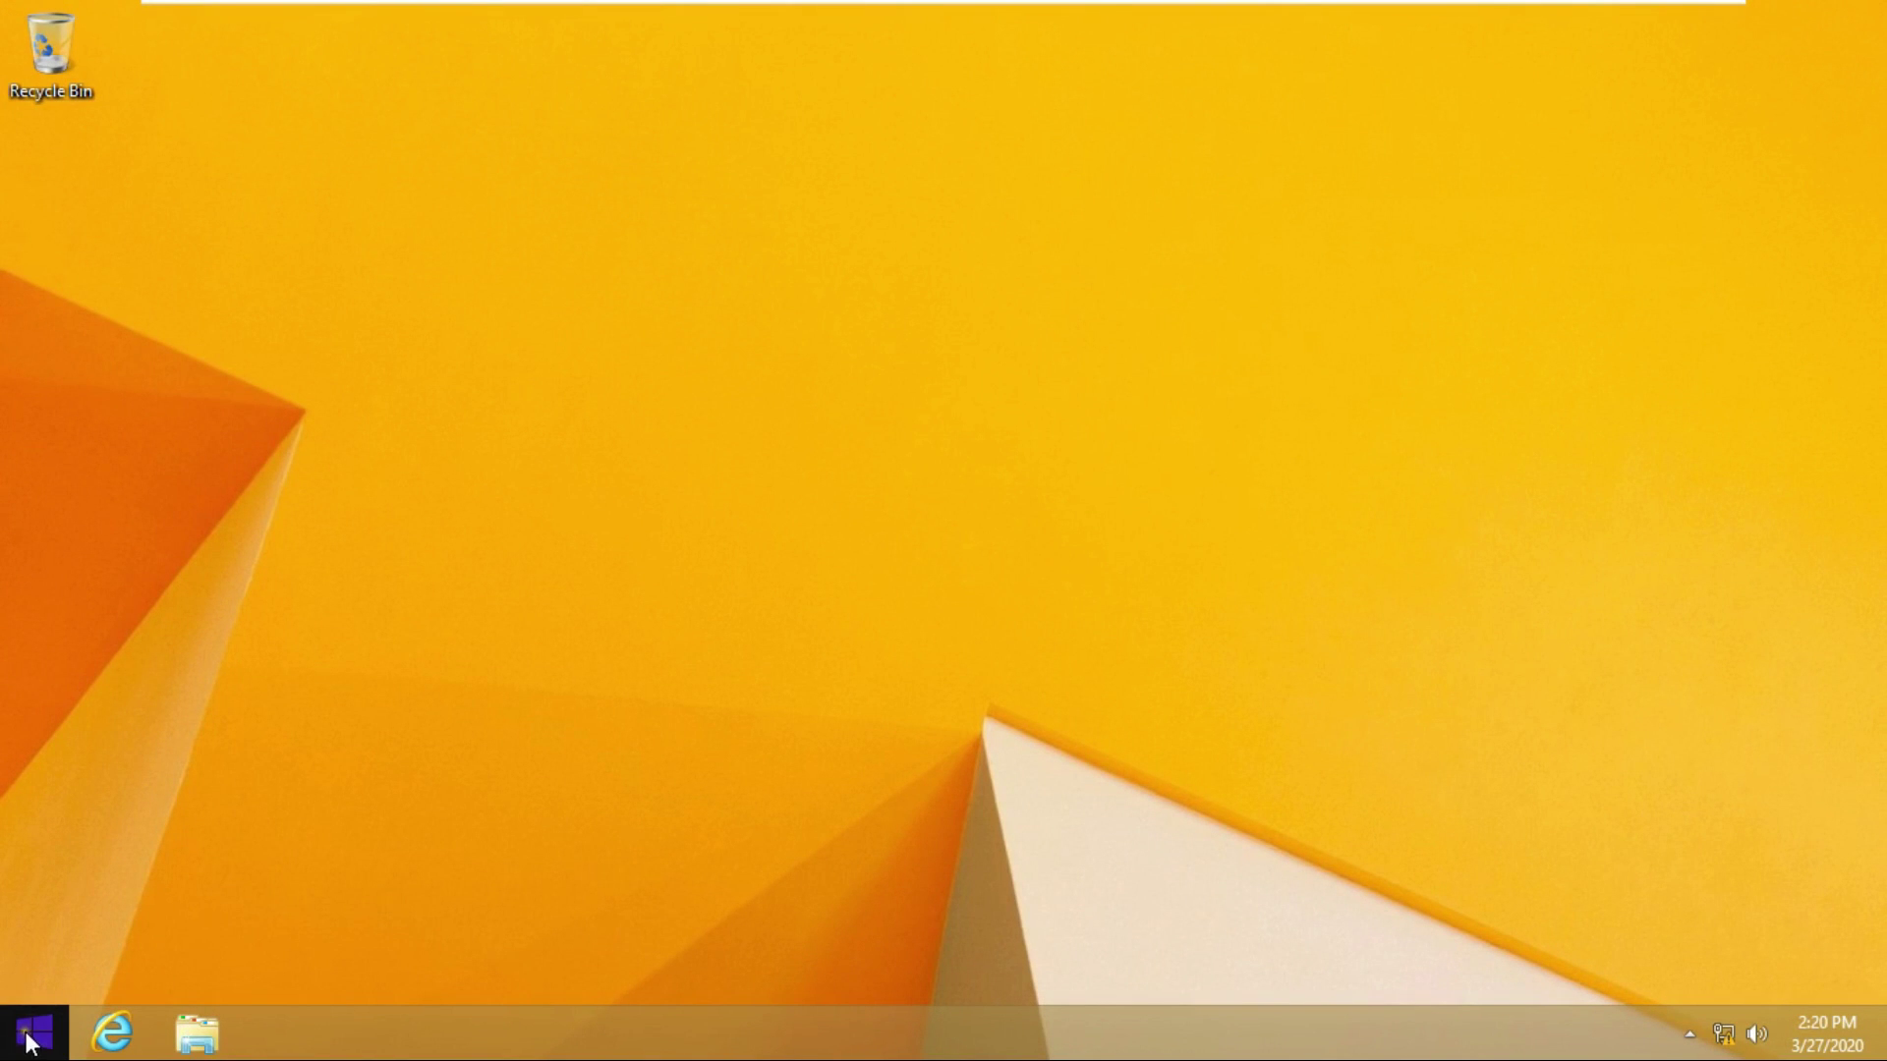
right_click(28, 1040)
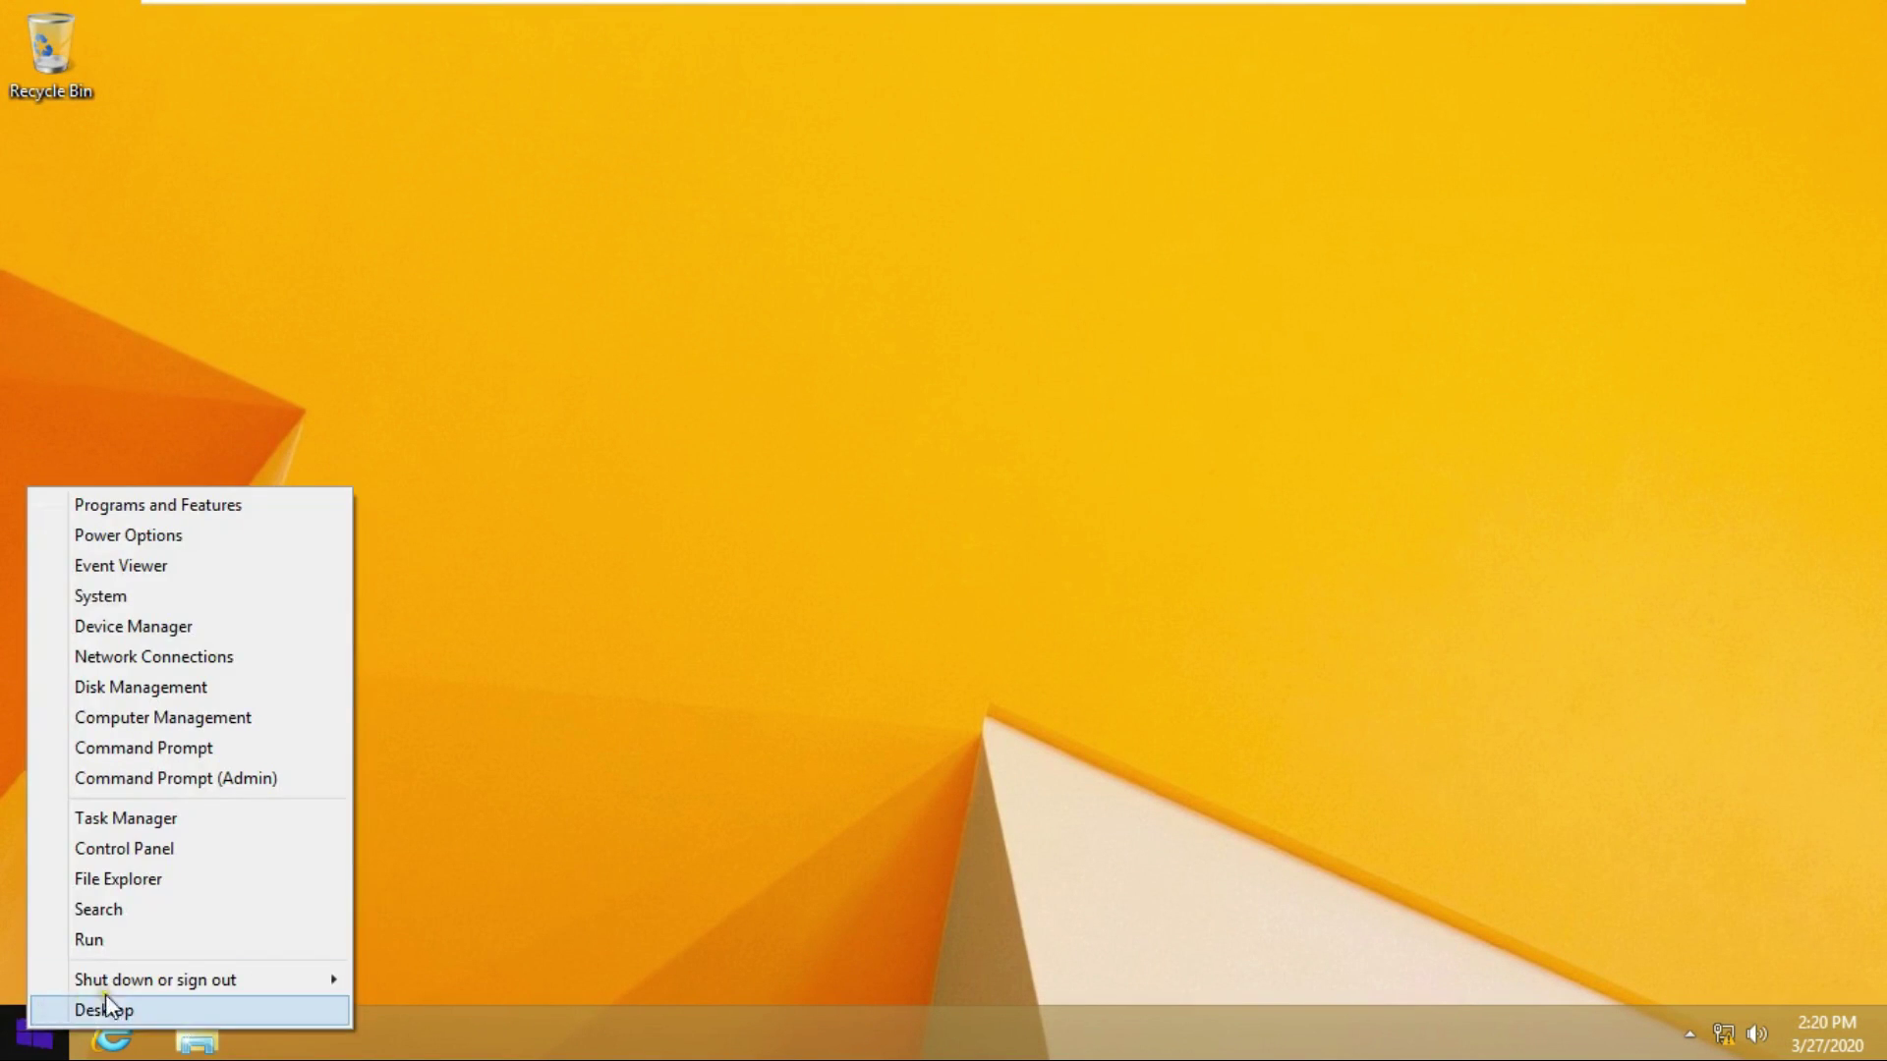
mouse_move(199, 993)
left_click(468, 897)
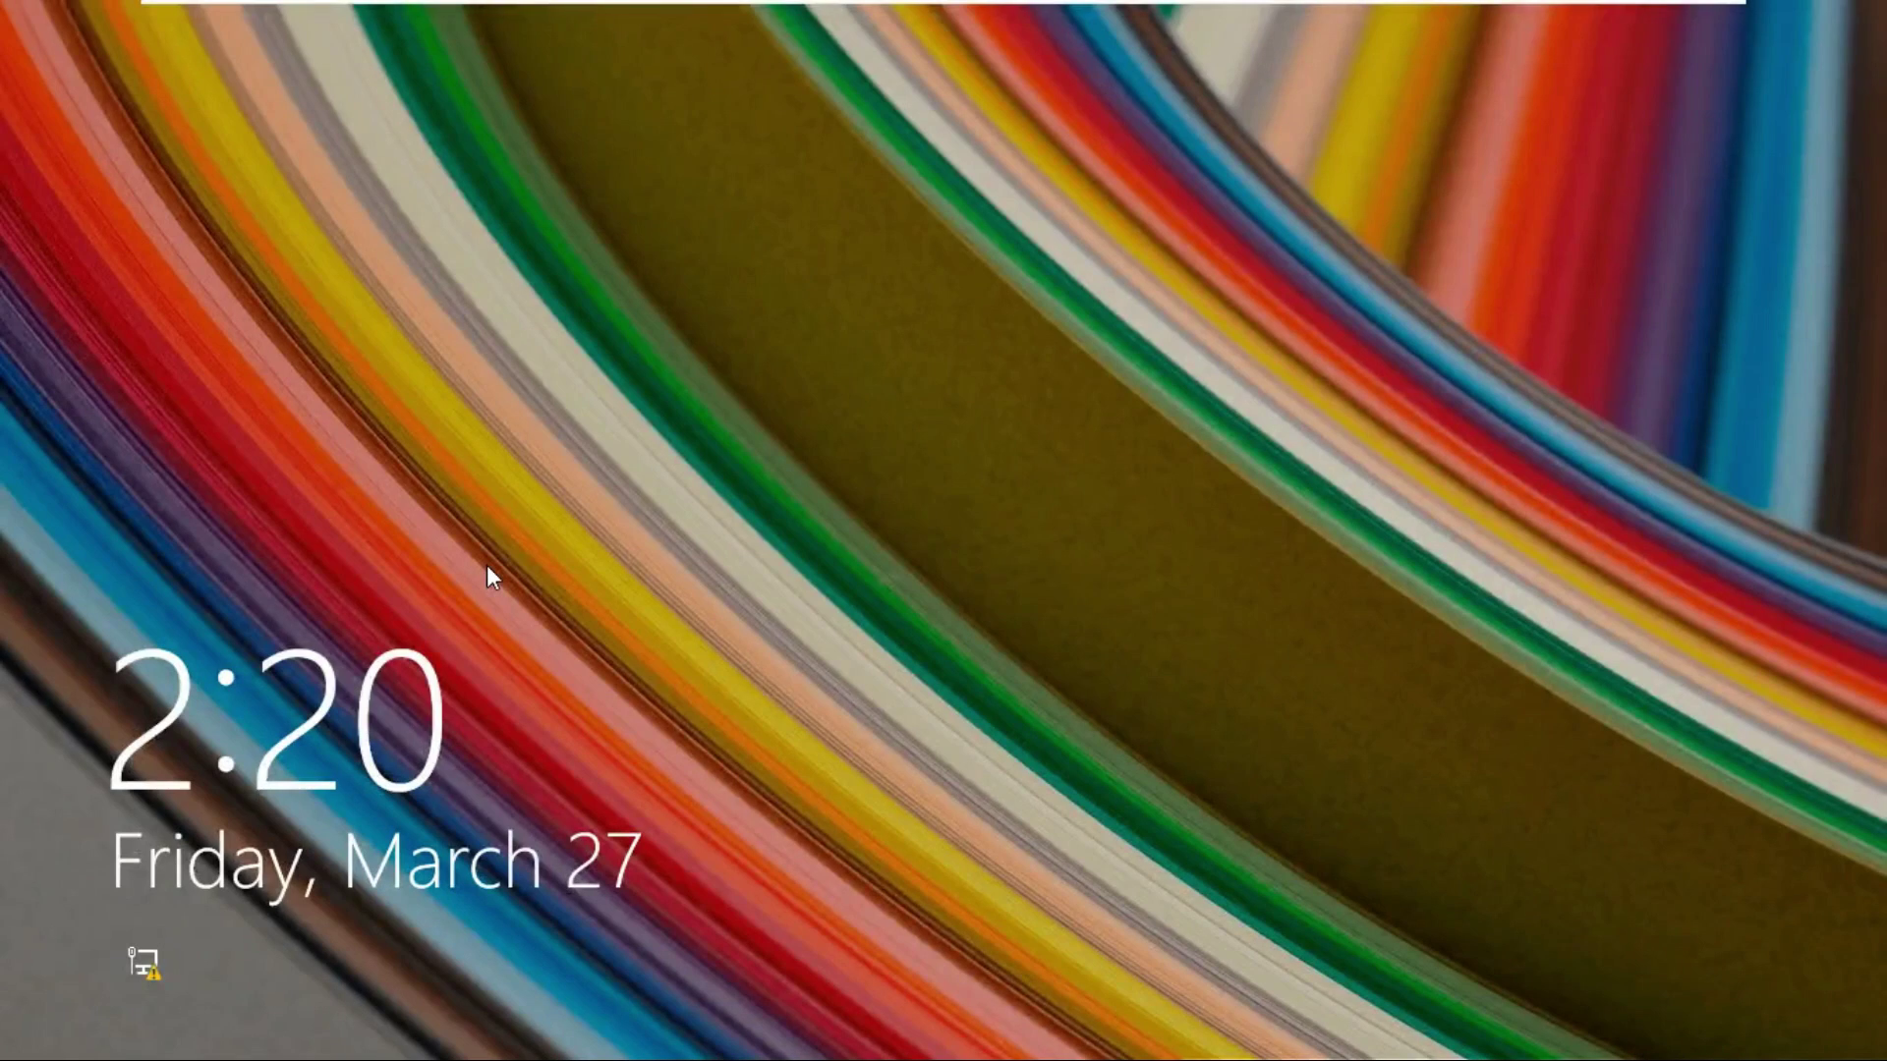
Submit wrong passwords on the user's tile repeatedly until the account locked-out message appears.
left_click(1326, 491)
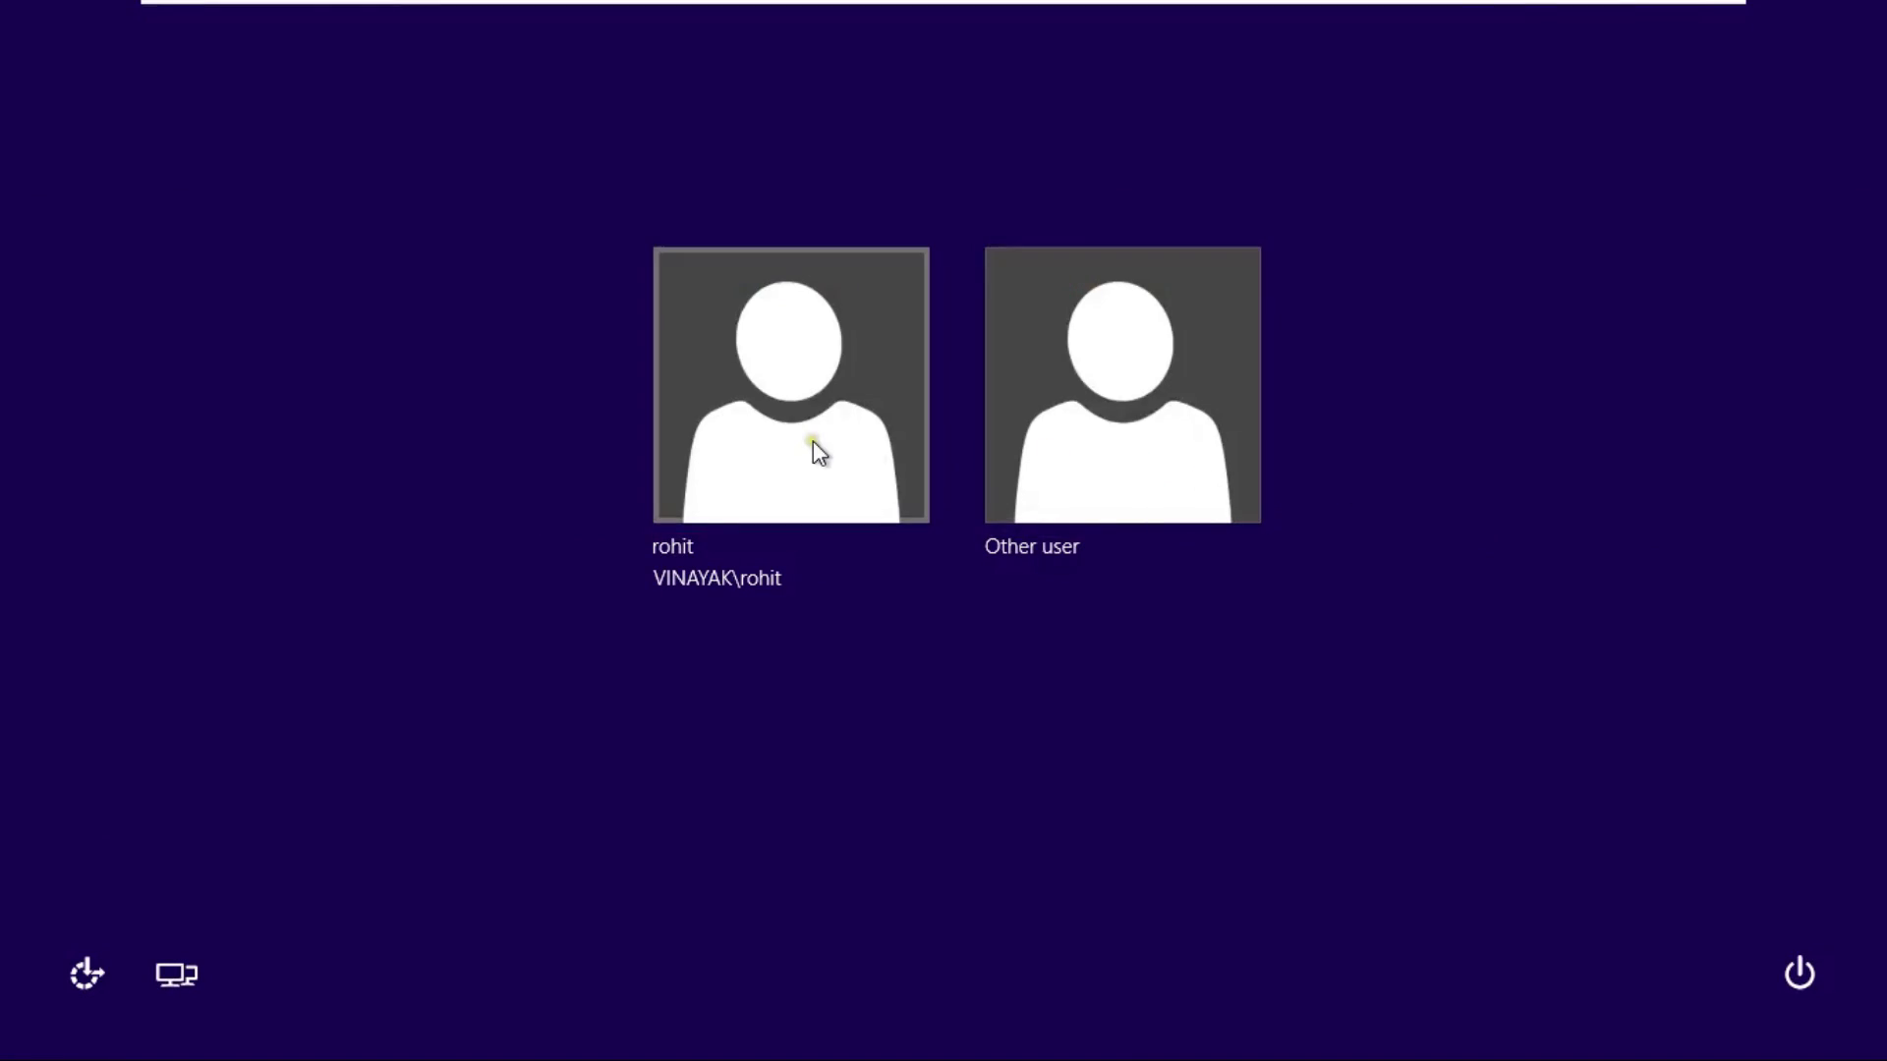
left_click(814, 441)
type("••••••")
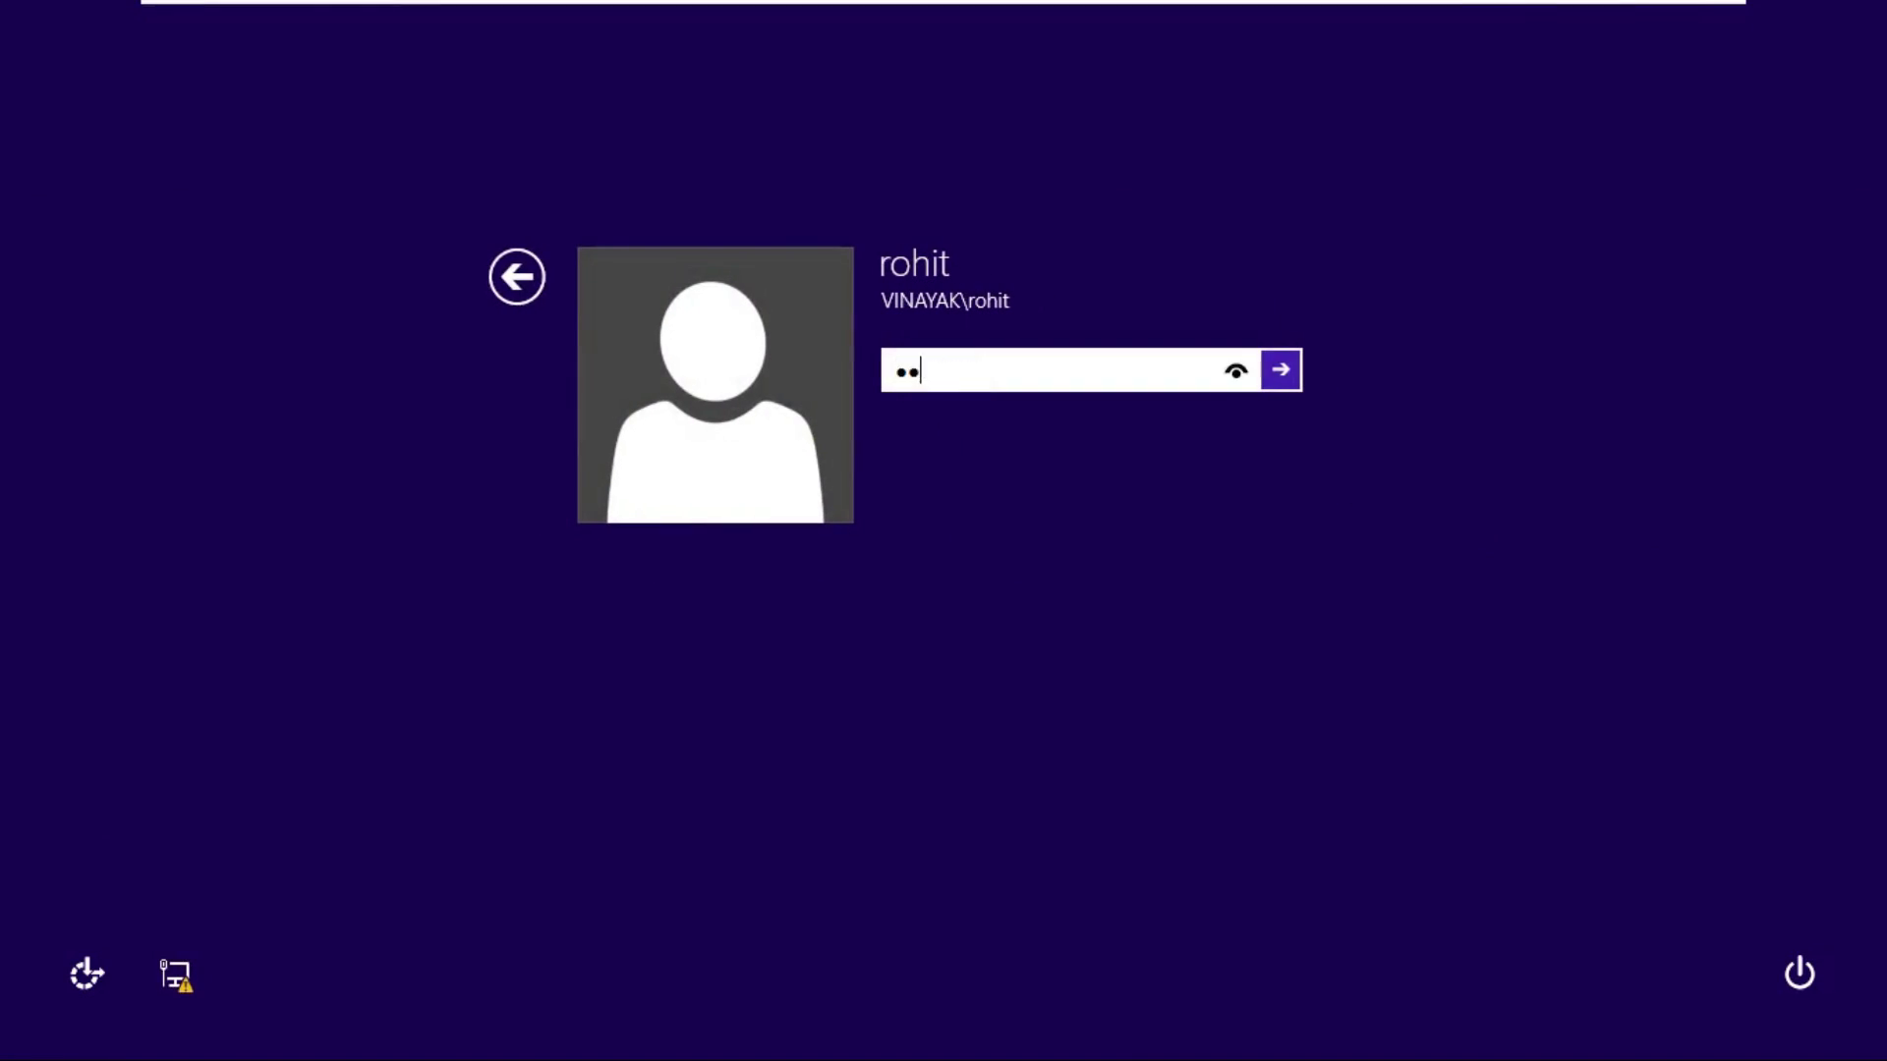
key("Return")
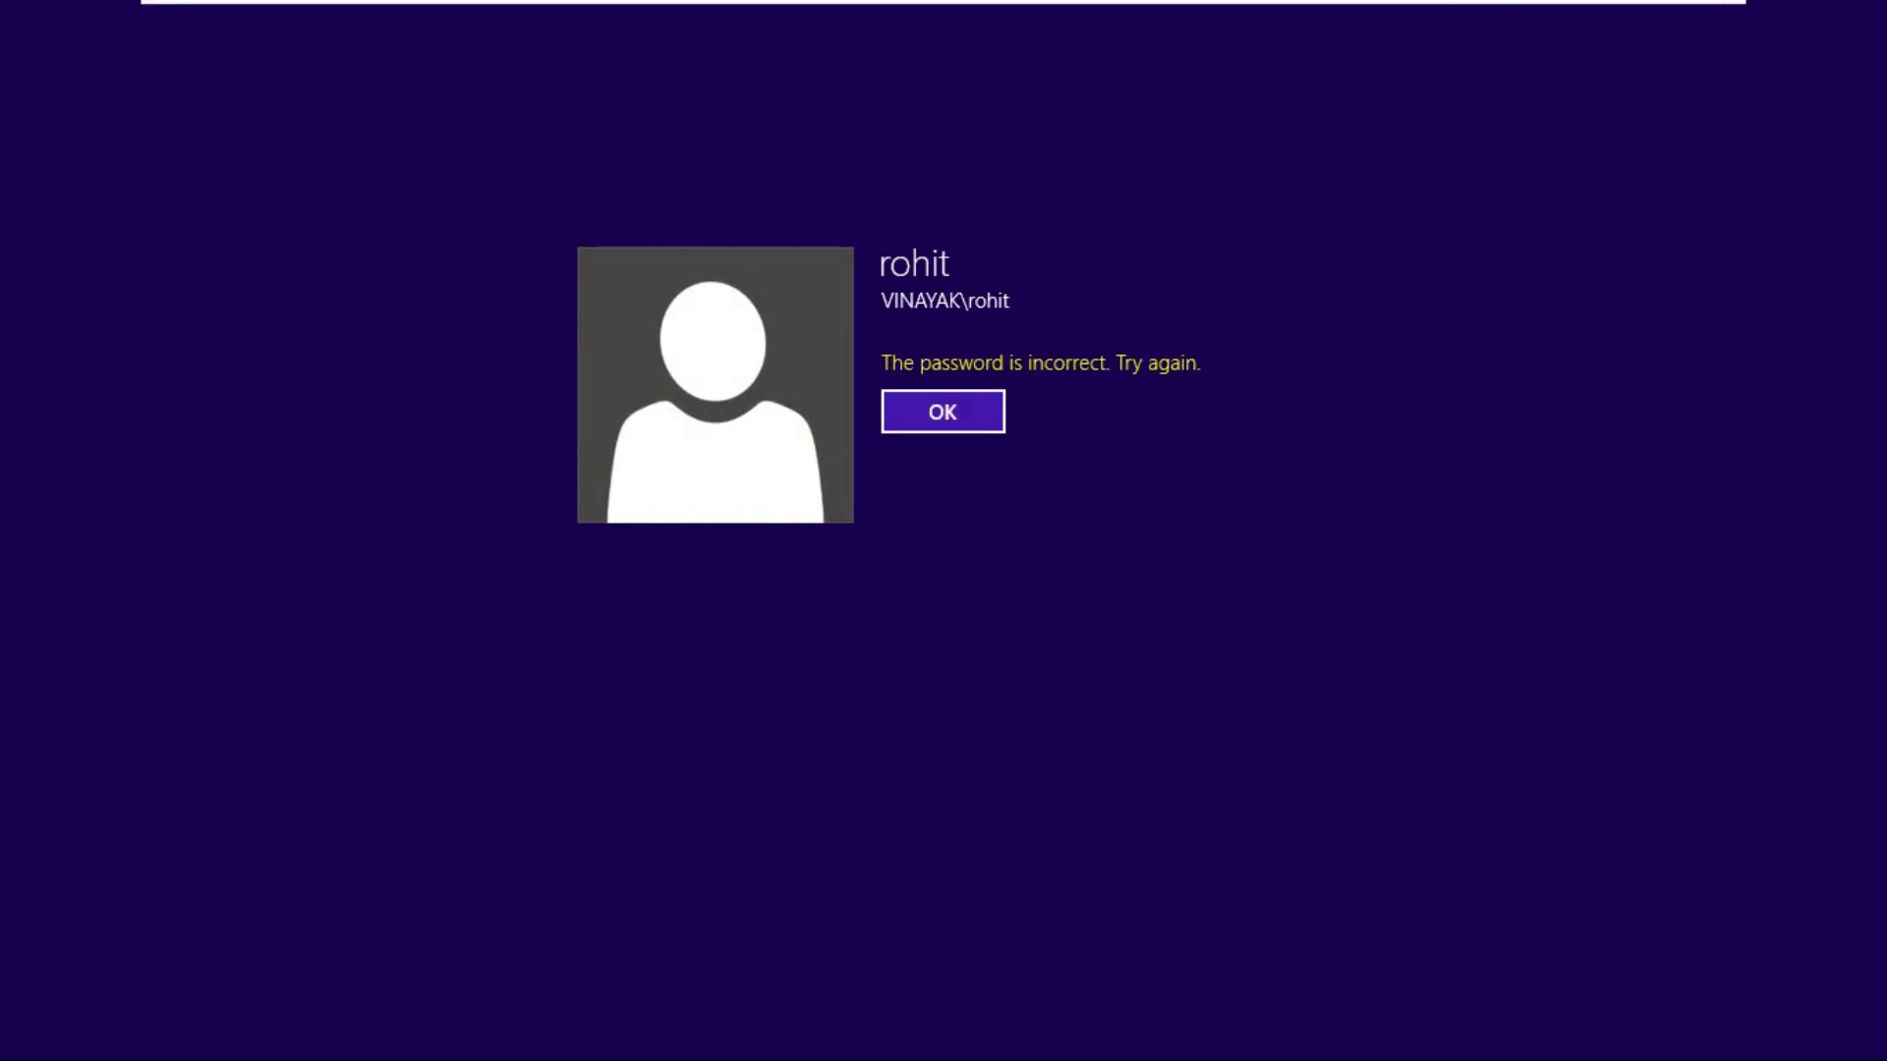
key("Return")
type("••••••")
key("Return")
key("Return")
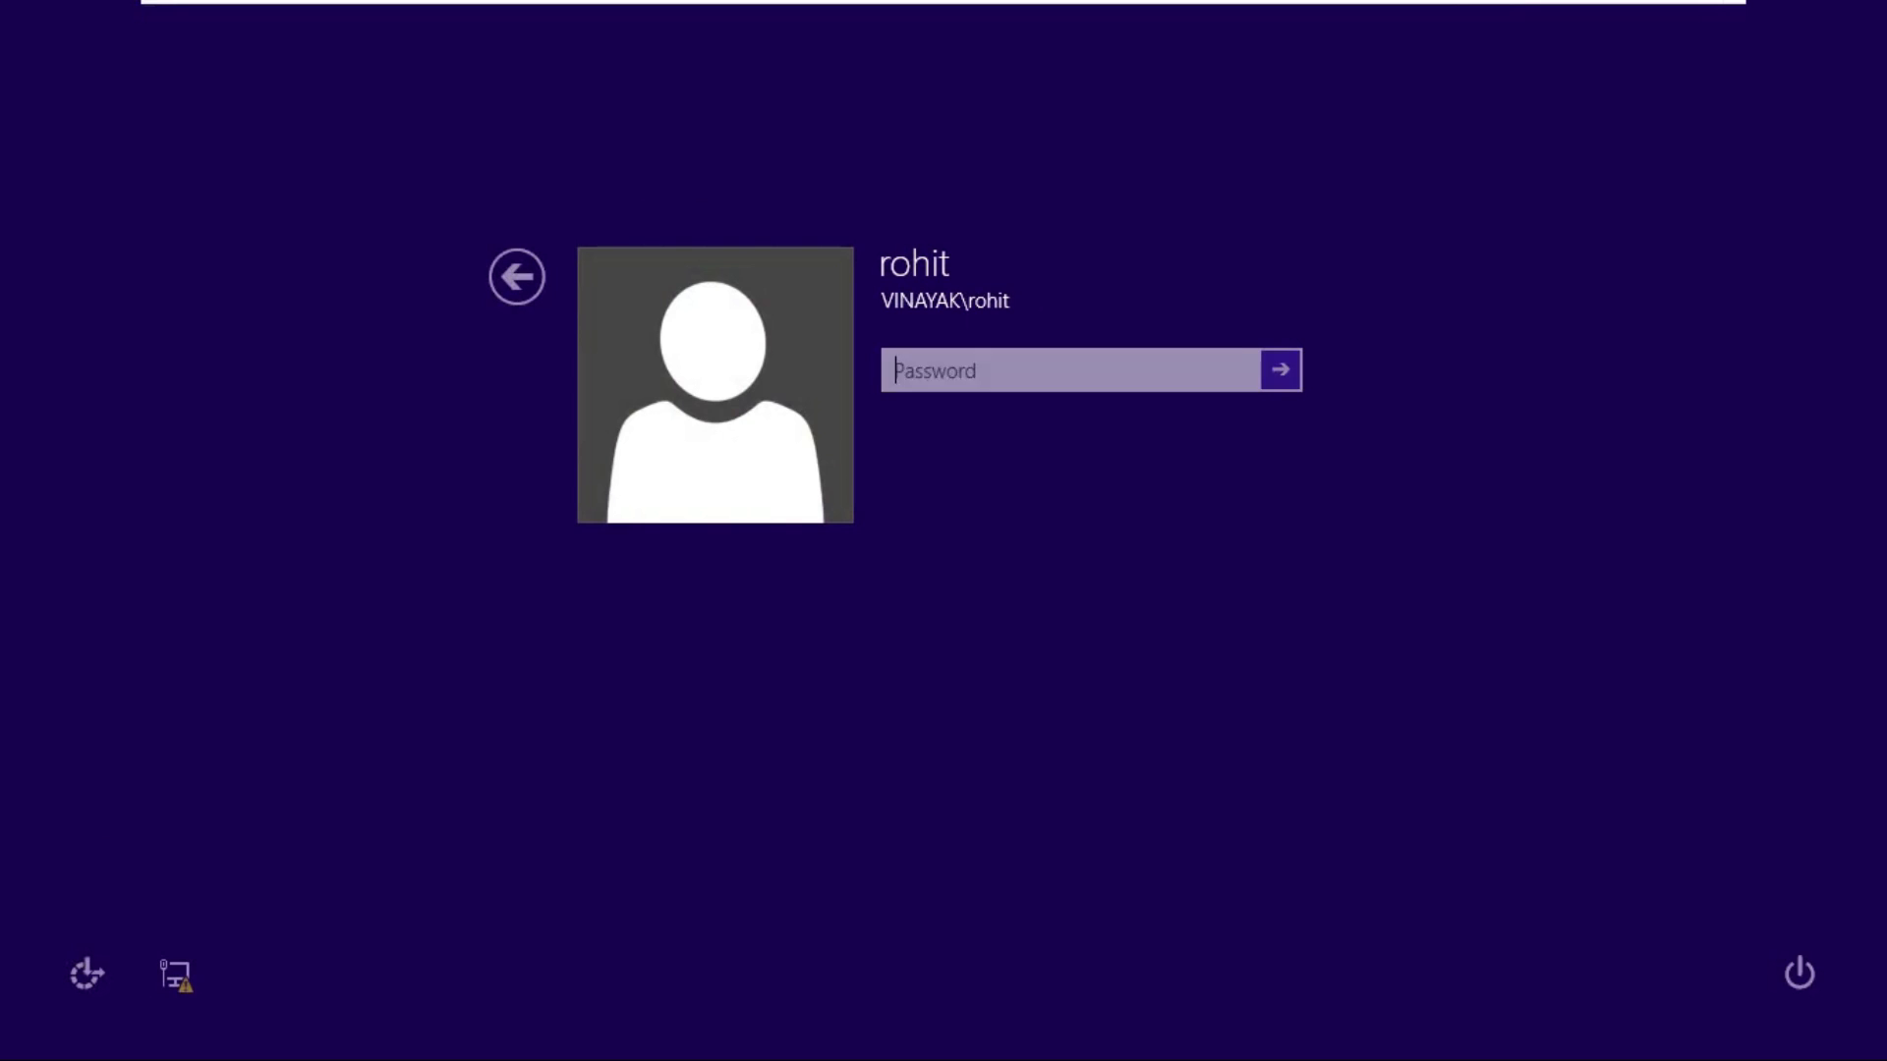
type("••••••")
key("Return")
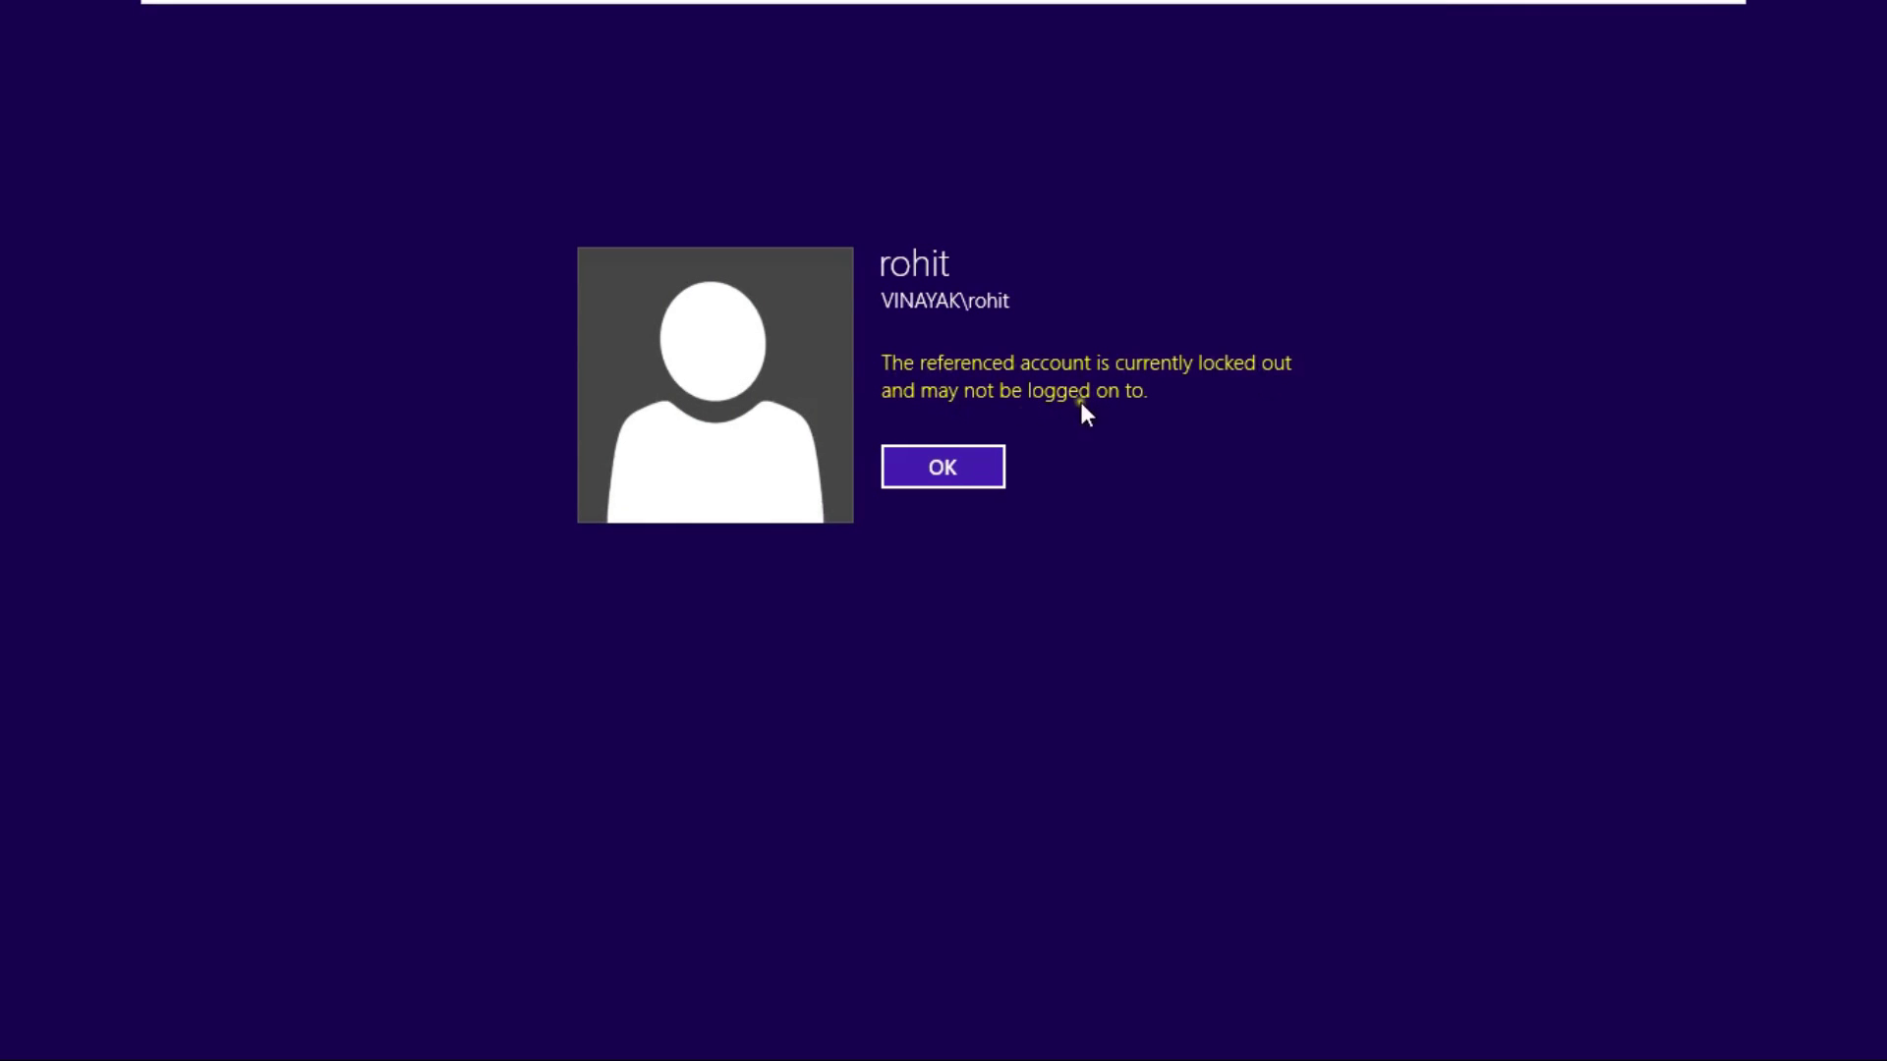
left_click(963, 474)
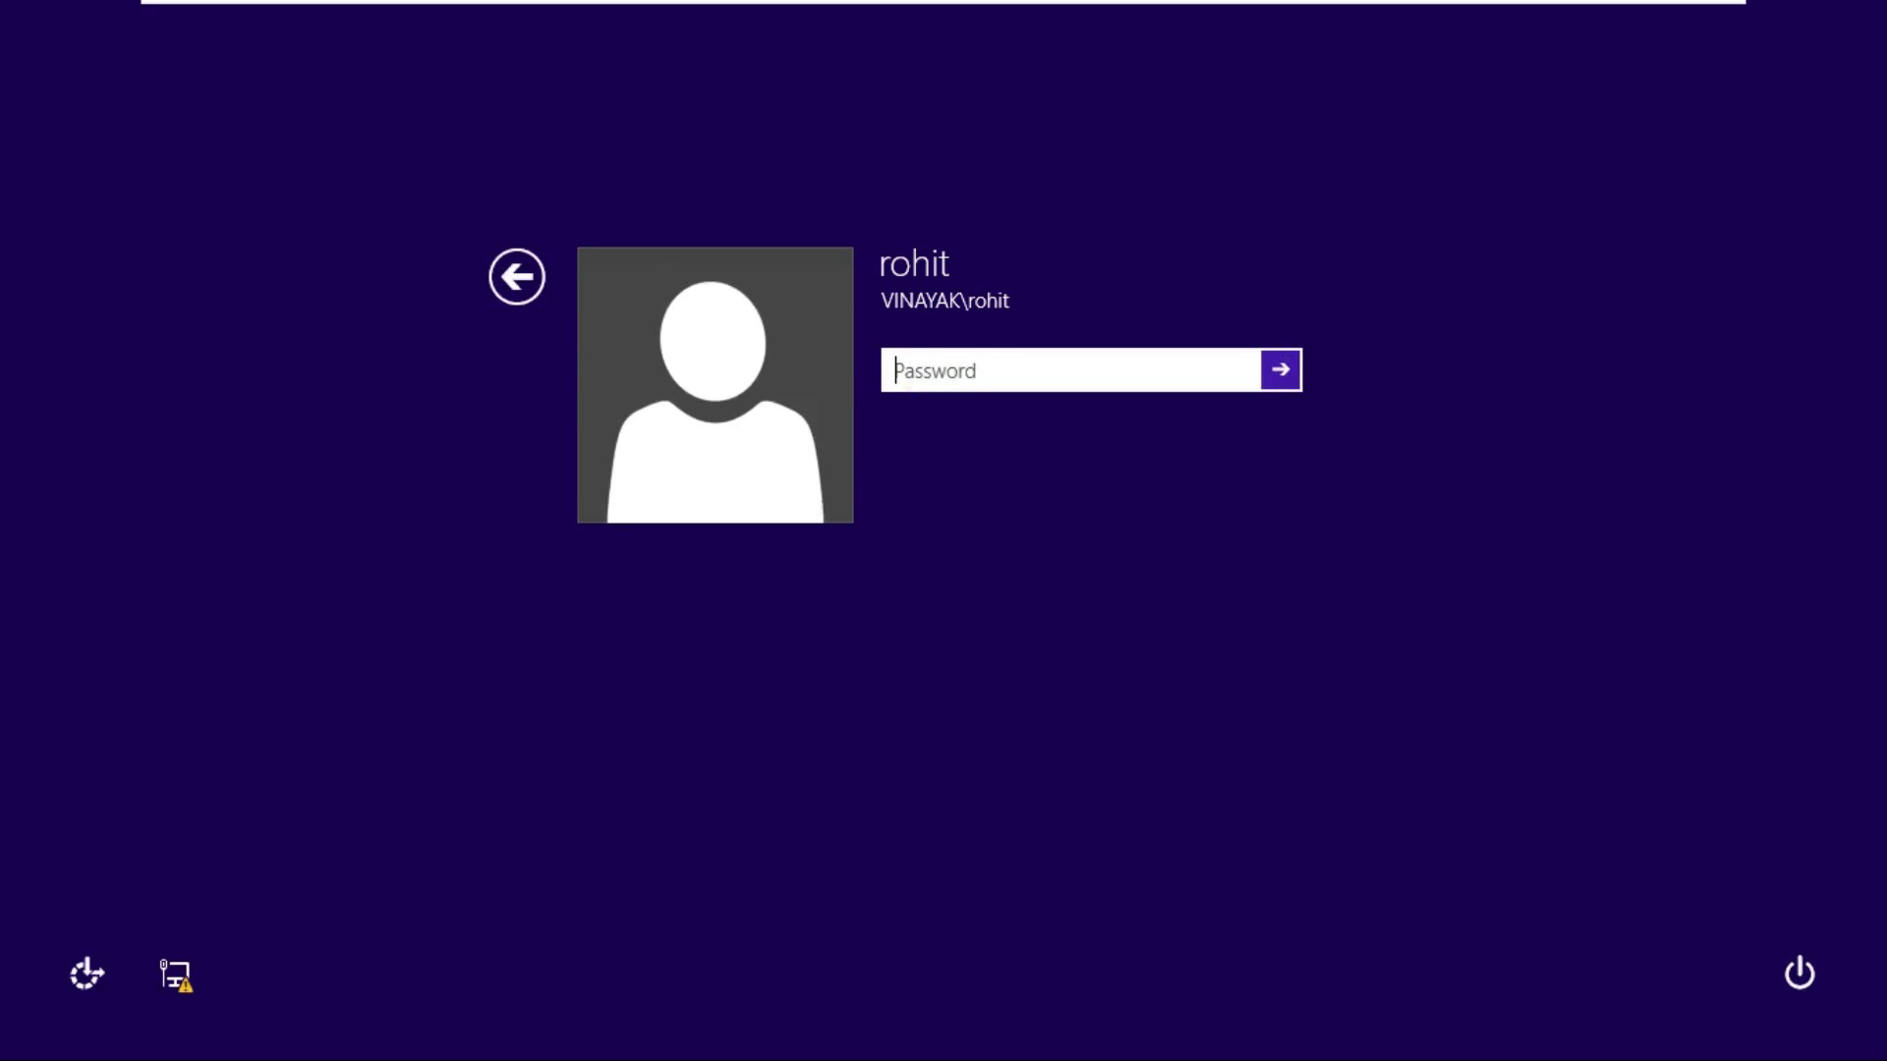
type("•••")
key("Return")
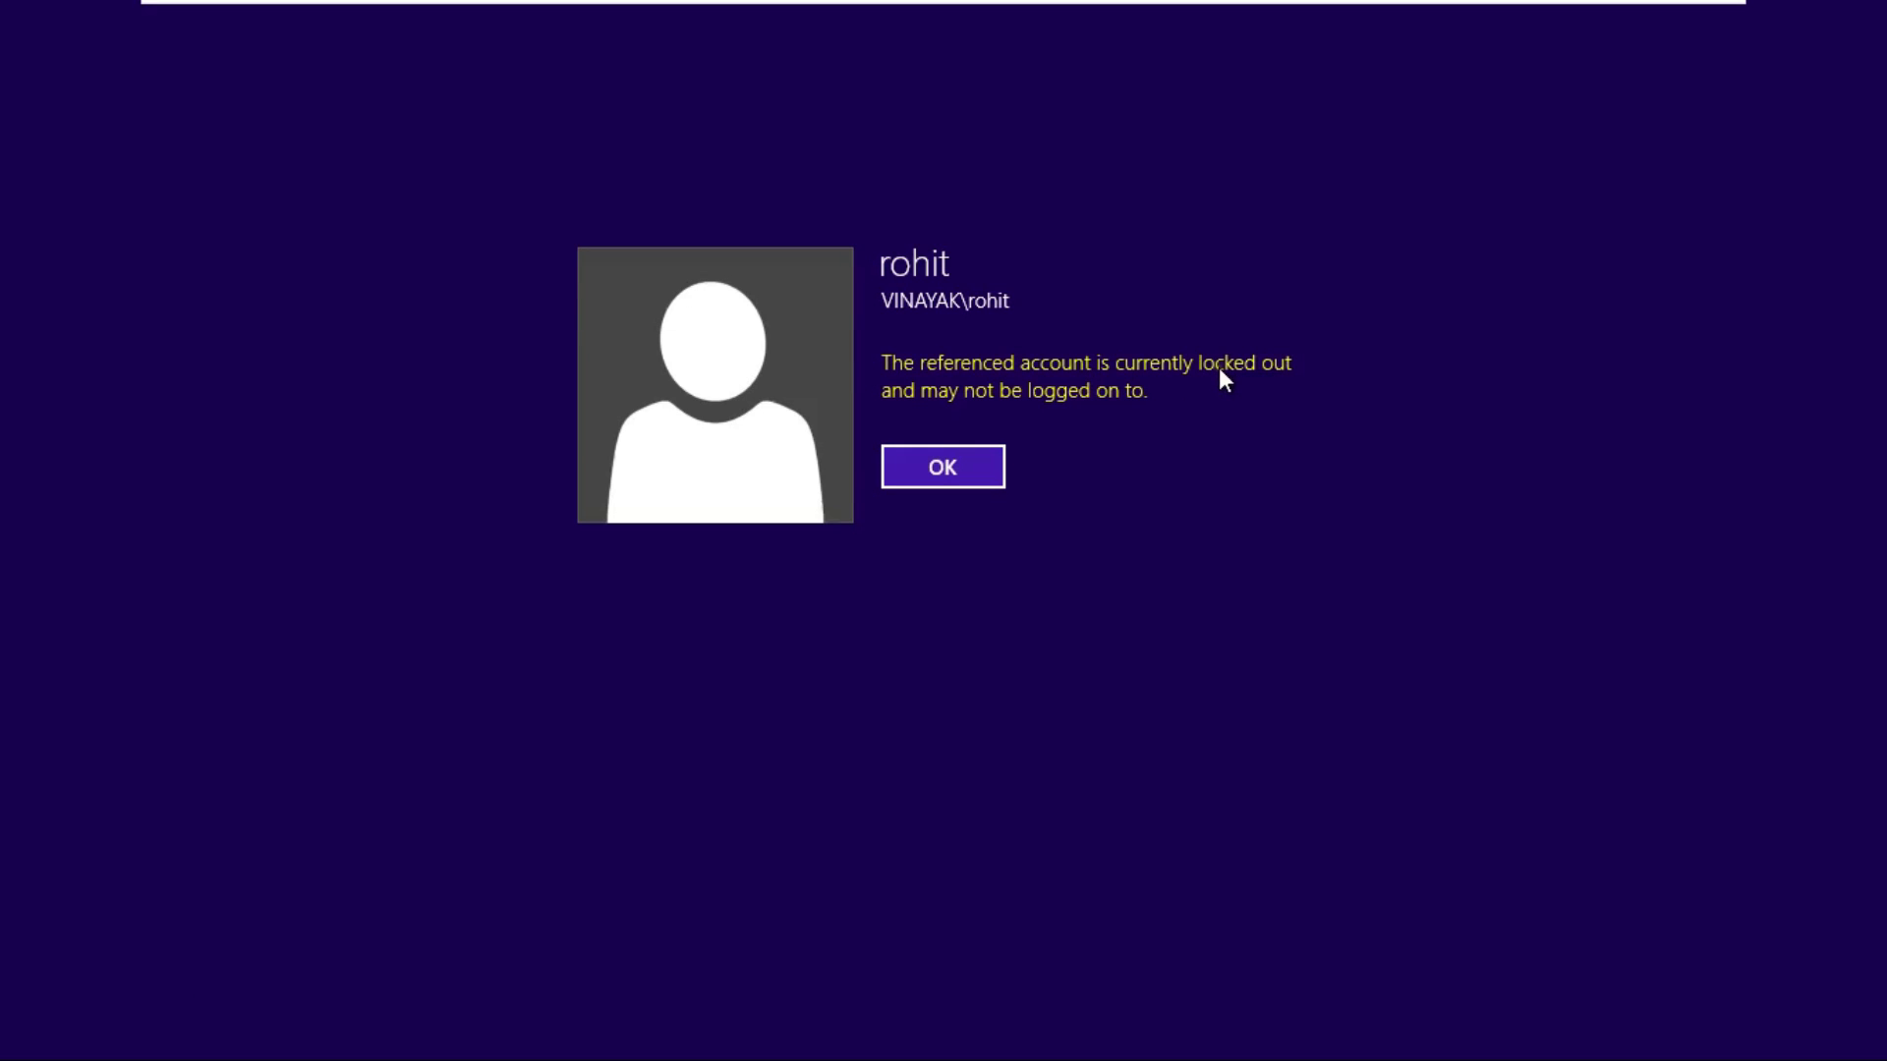
mouse_move(1247, 5)
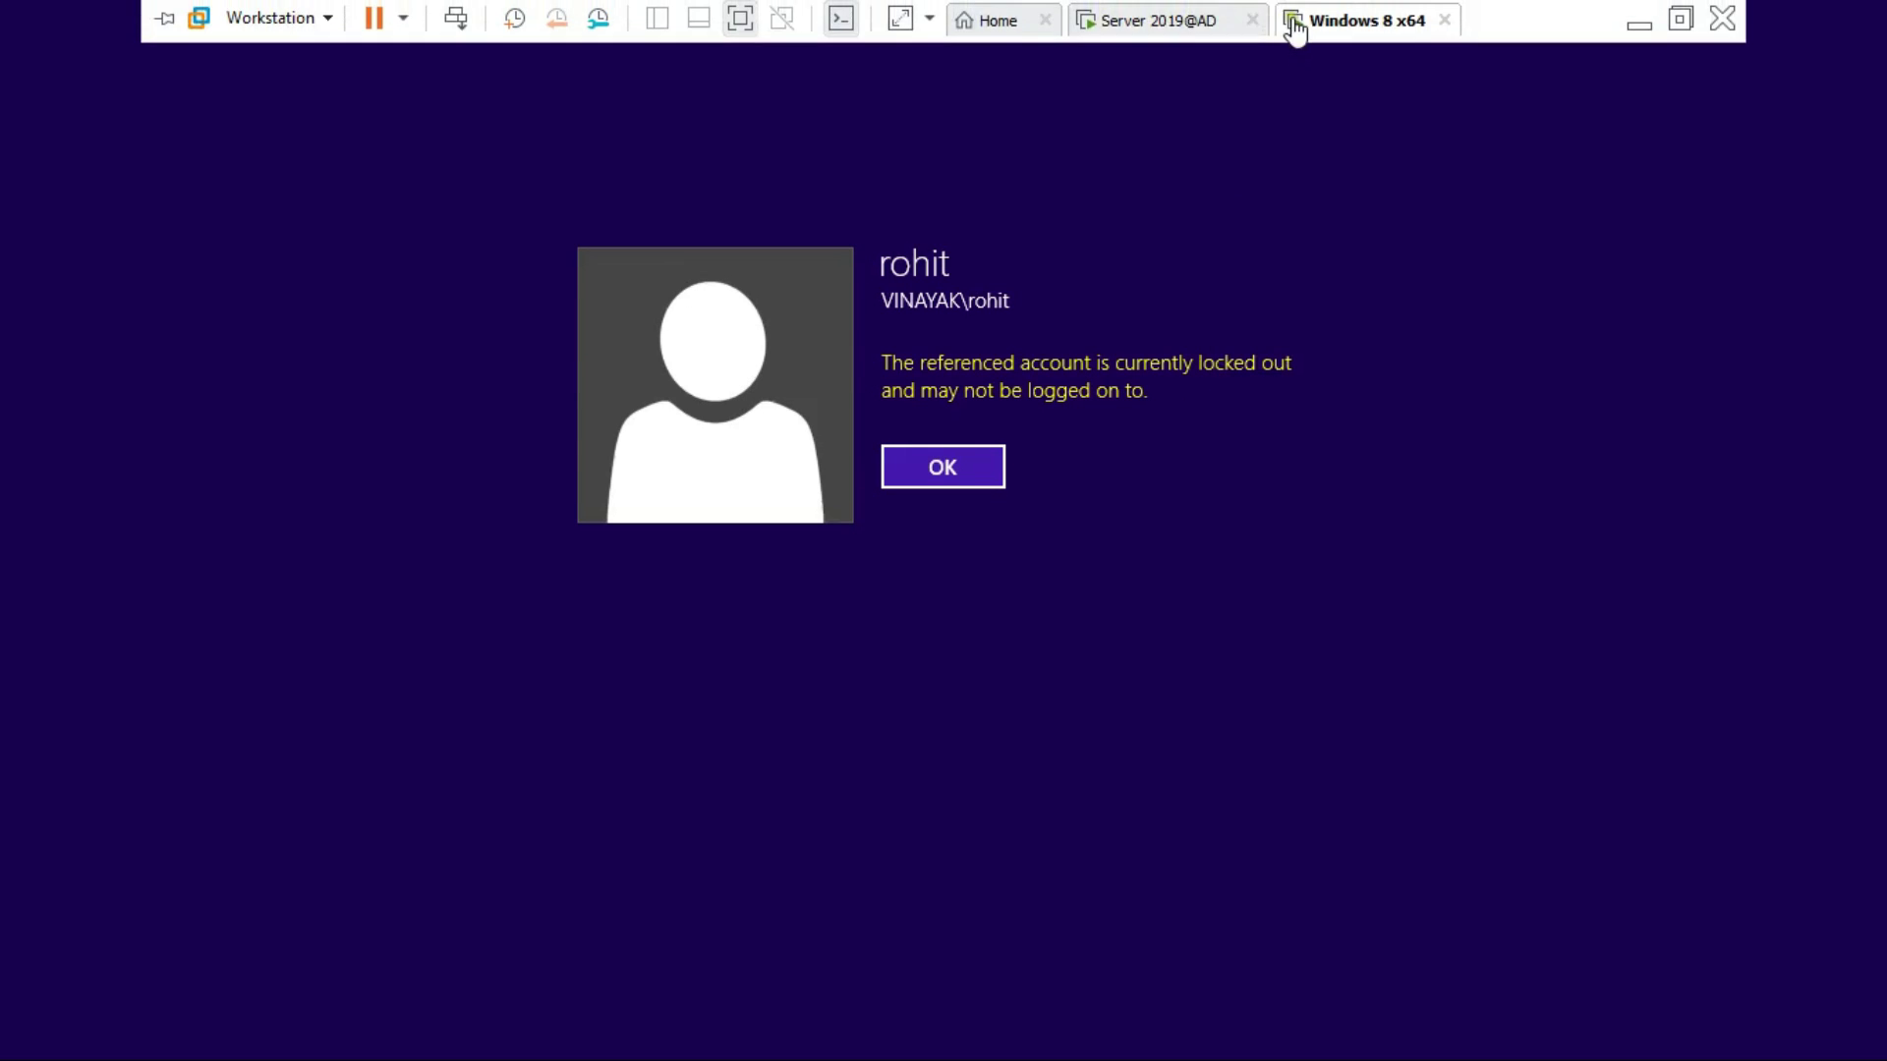
Launch Active Directory Users and Computers on the domain controller virtual machine.
left_click(1174, 22)
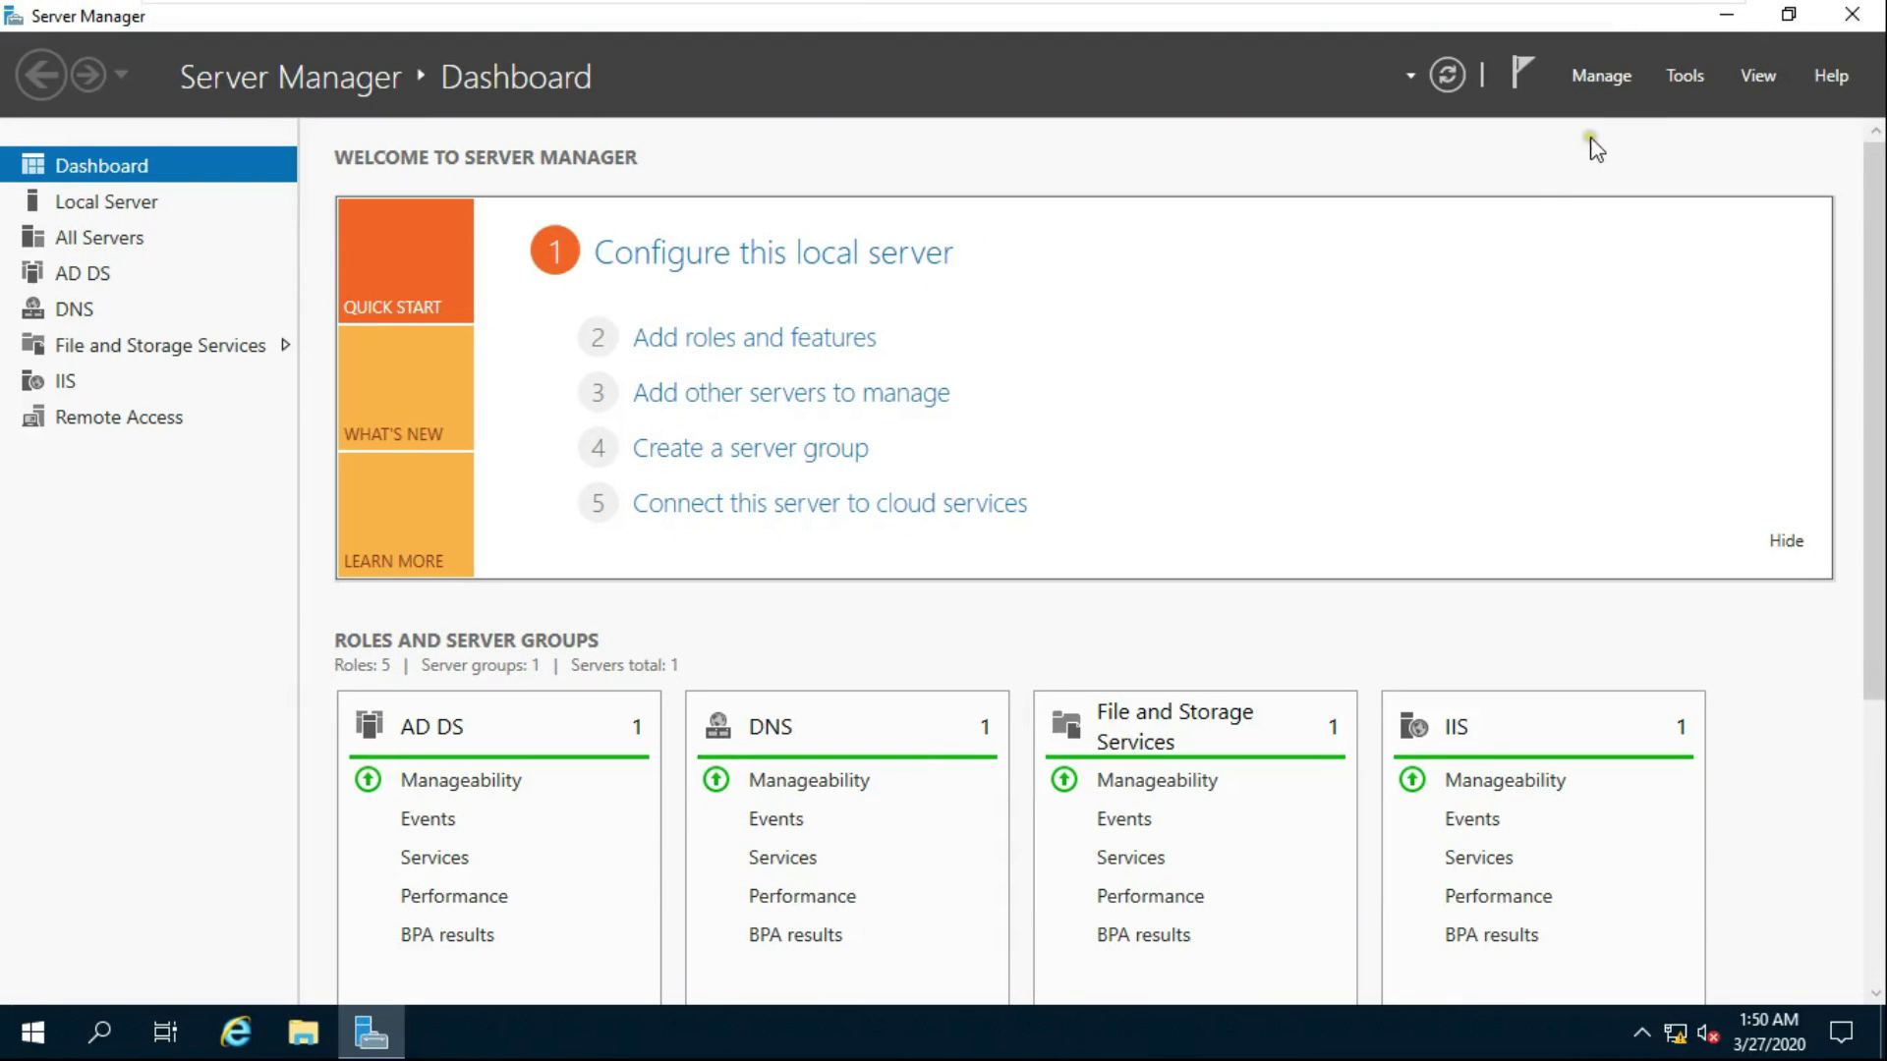
left_click(1678, 73)
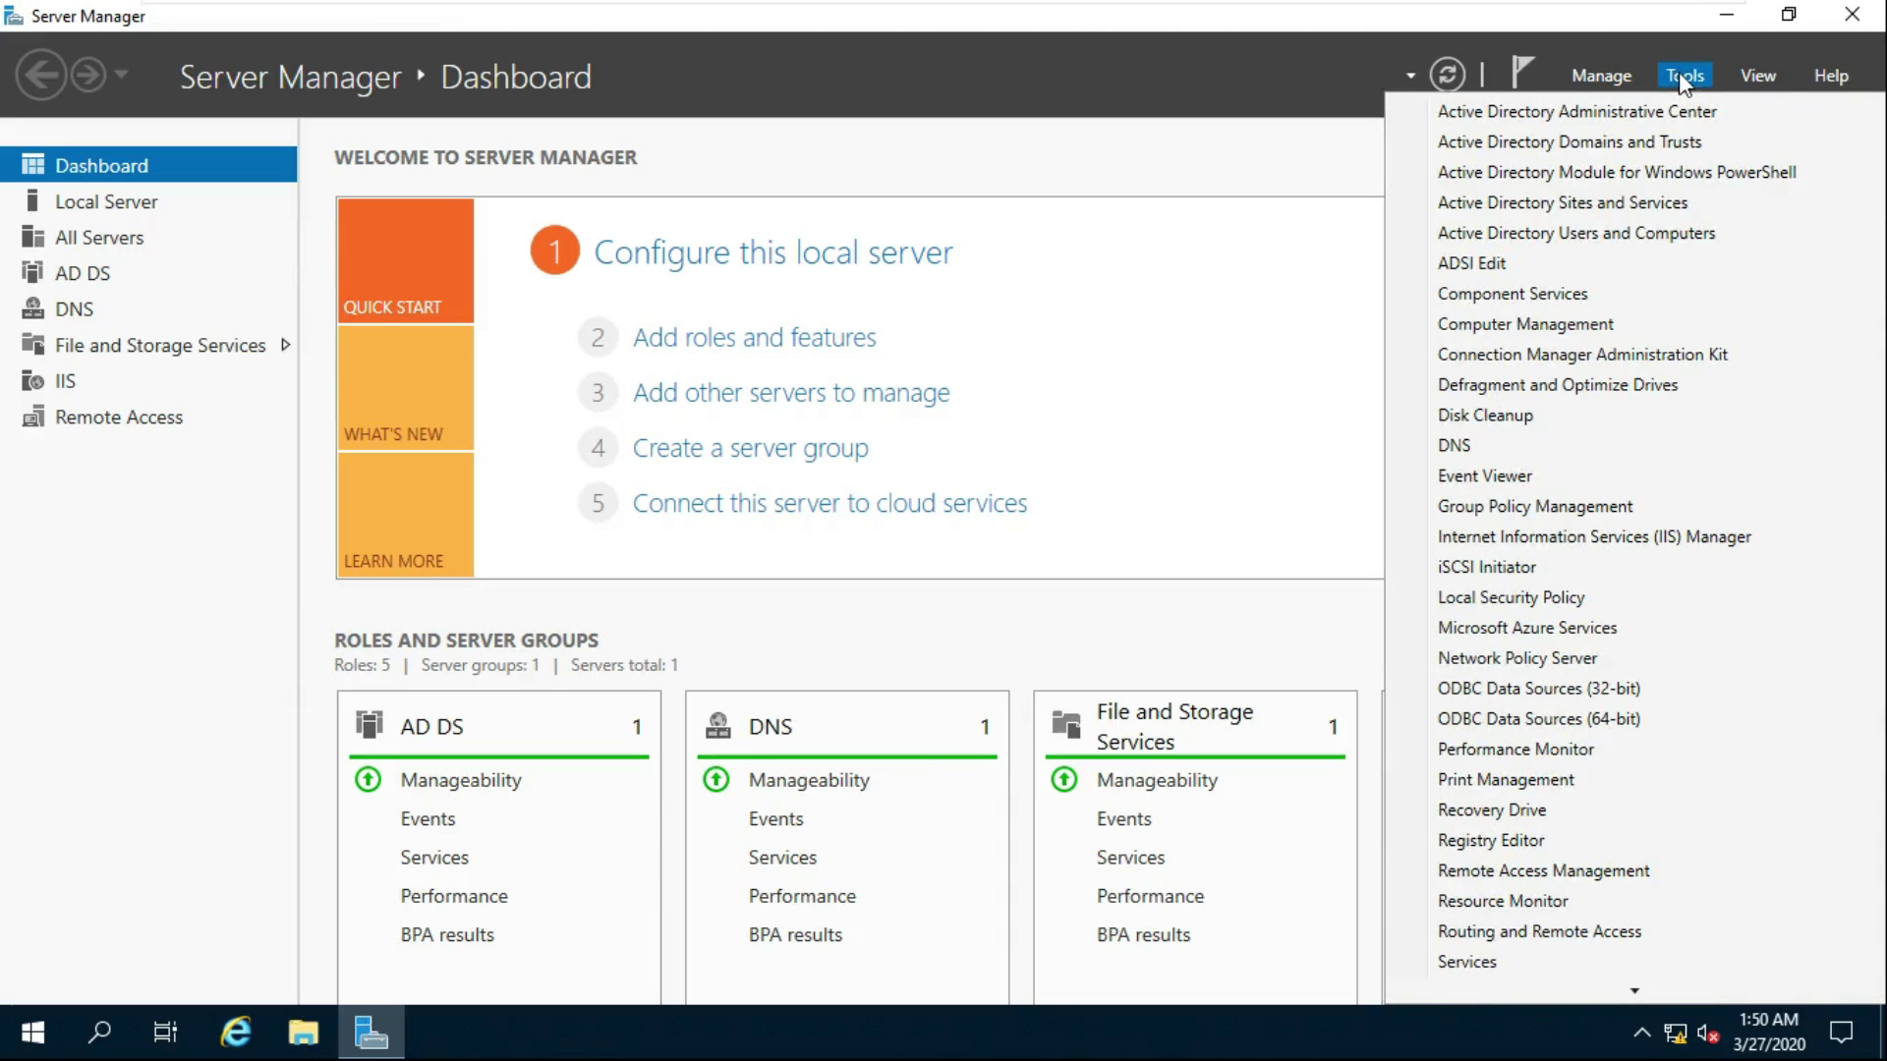
left_click(1589, 235)
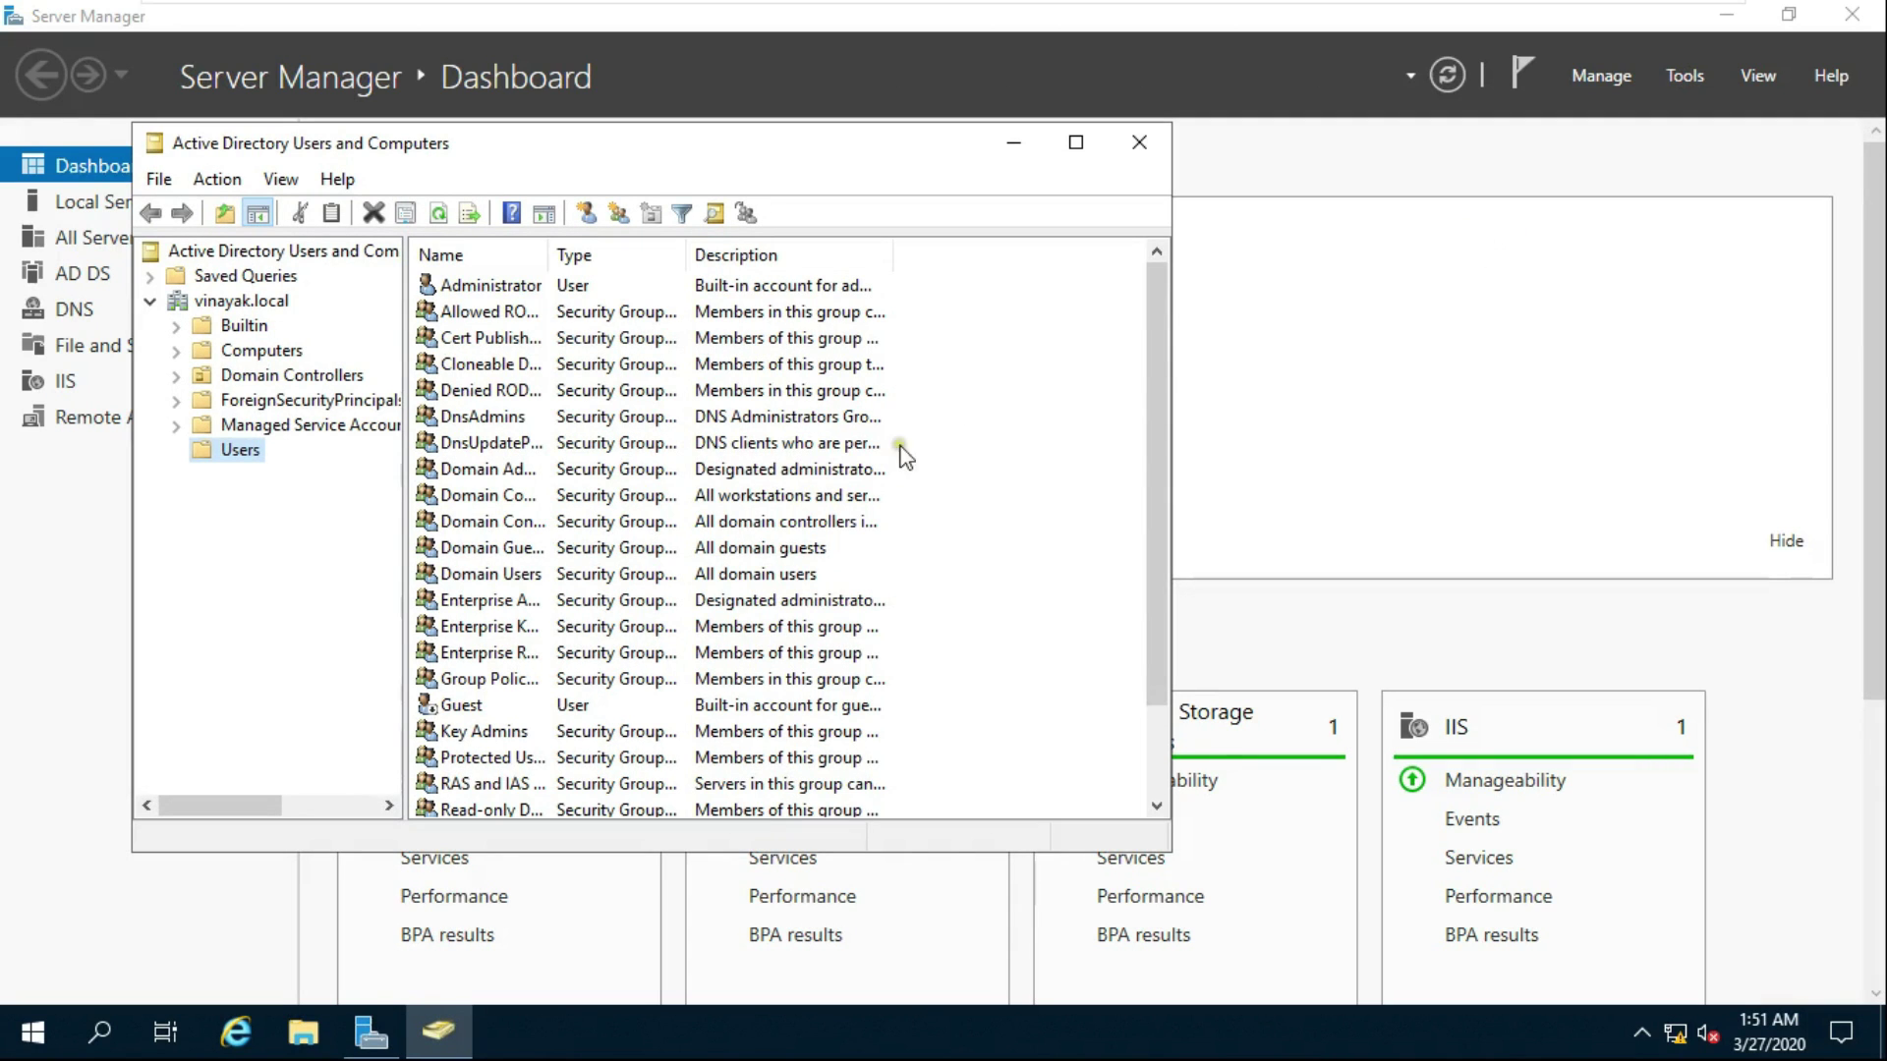
left_click_drag(1162, 483, 1187, 611)
Tick Unlock account on the test user's Account tab, apply, and confirm with OK.
left_click(460, 732)
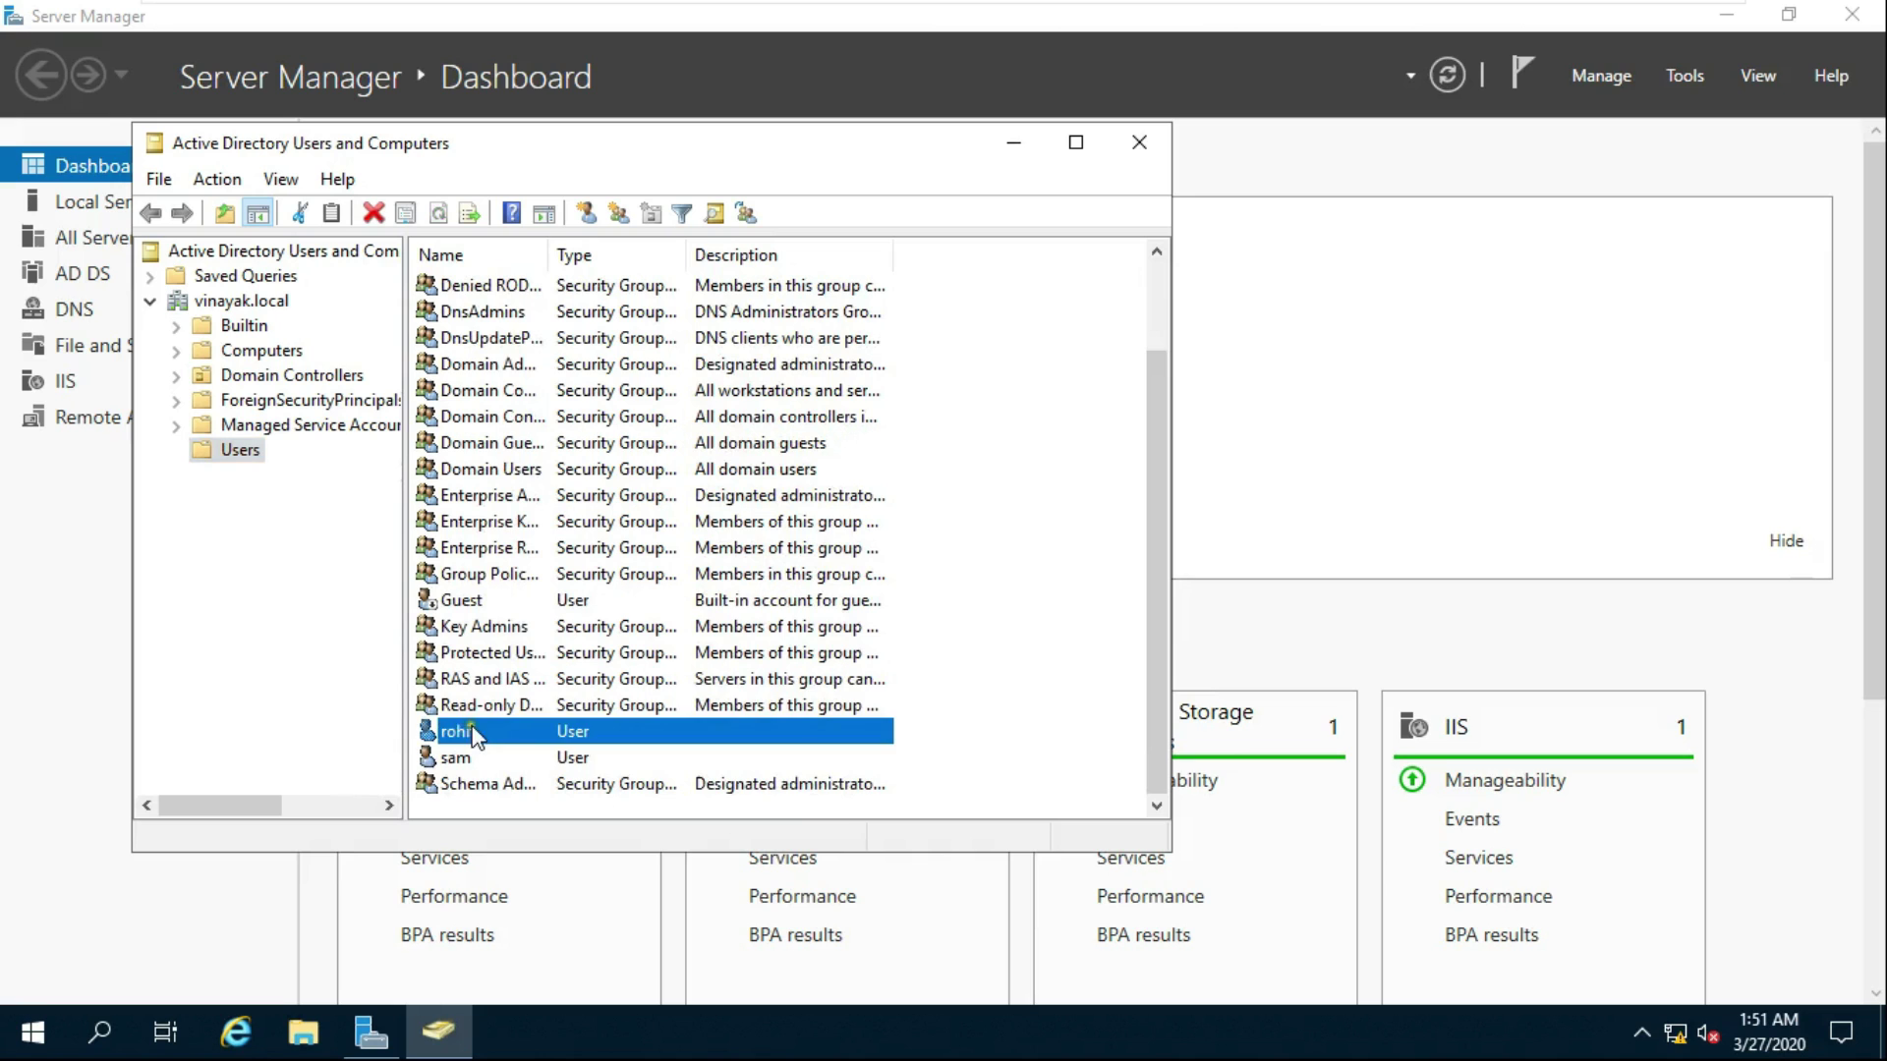
right_click(468, 733)
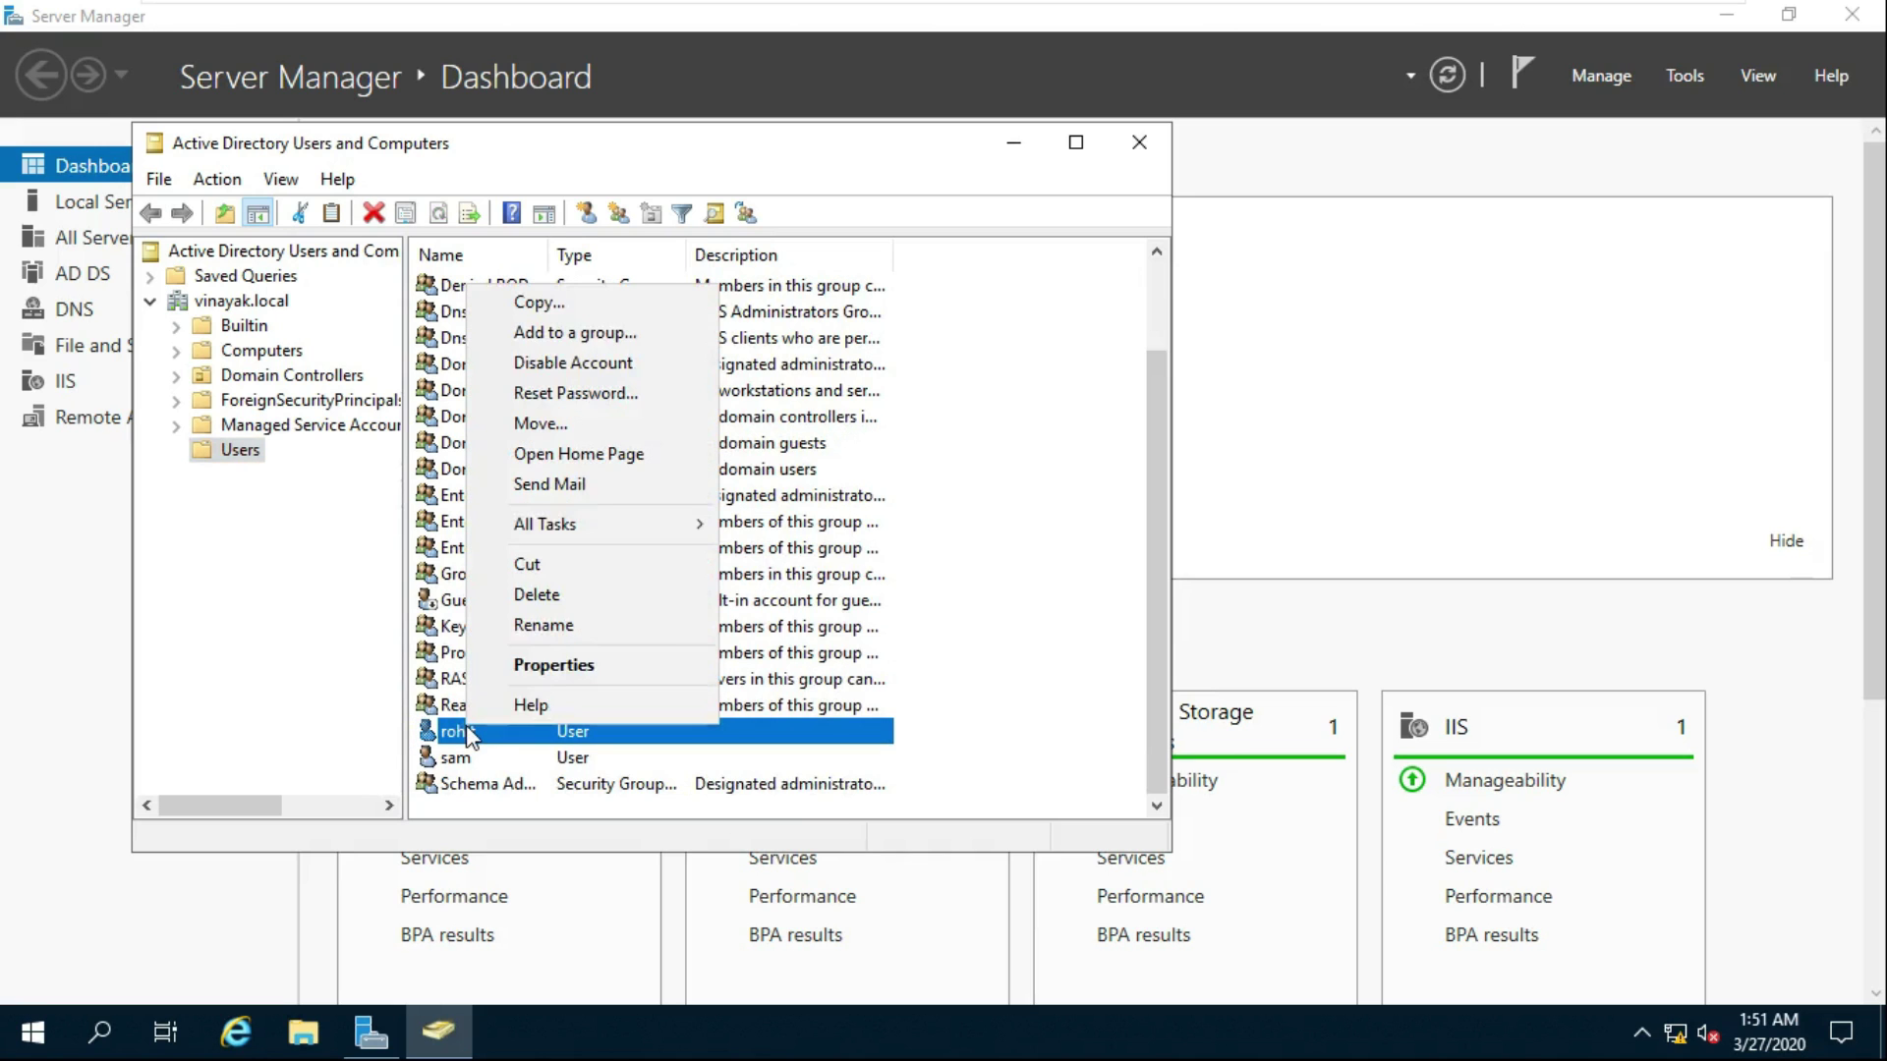
left_click(546, 667)
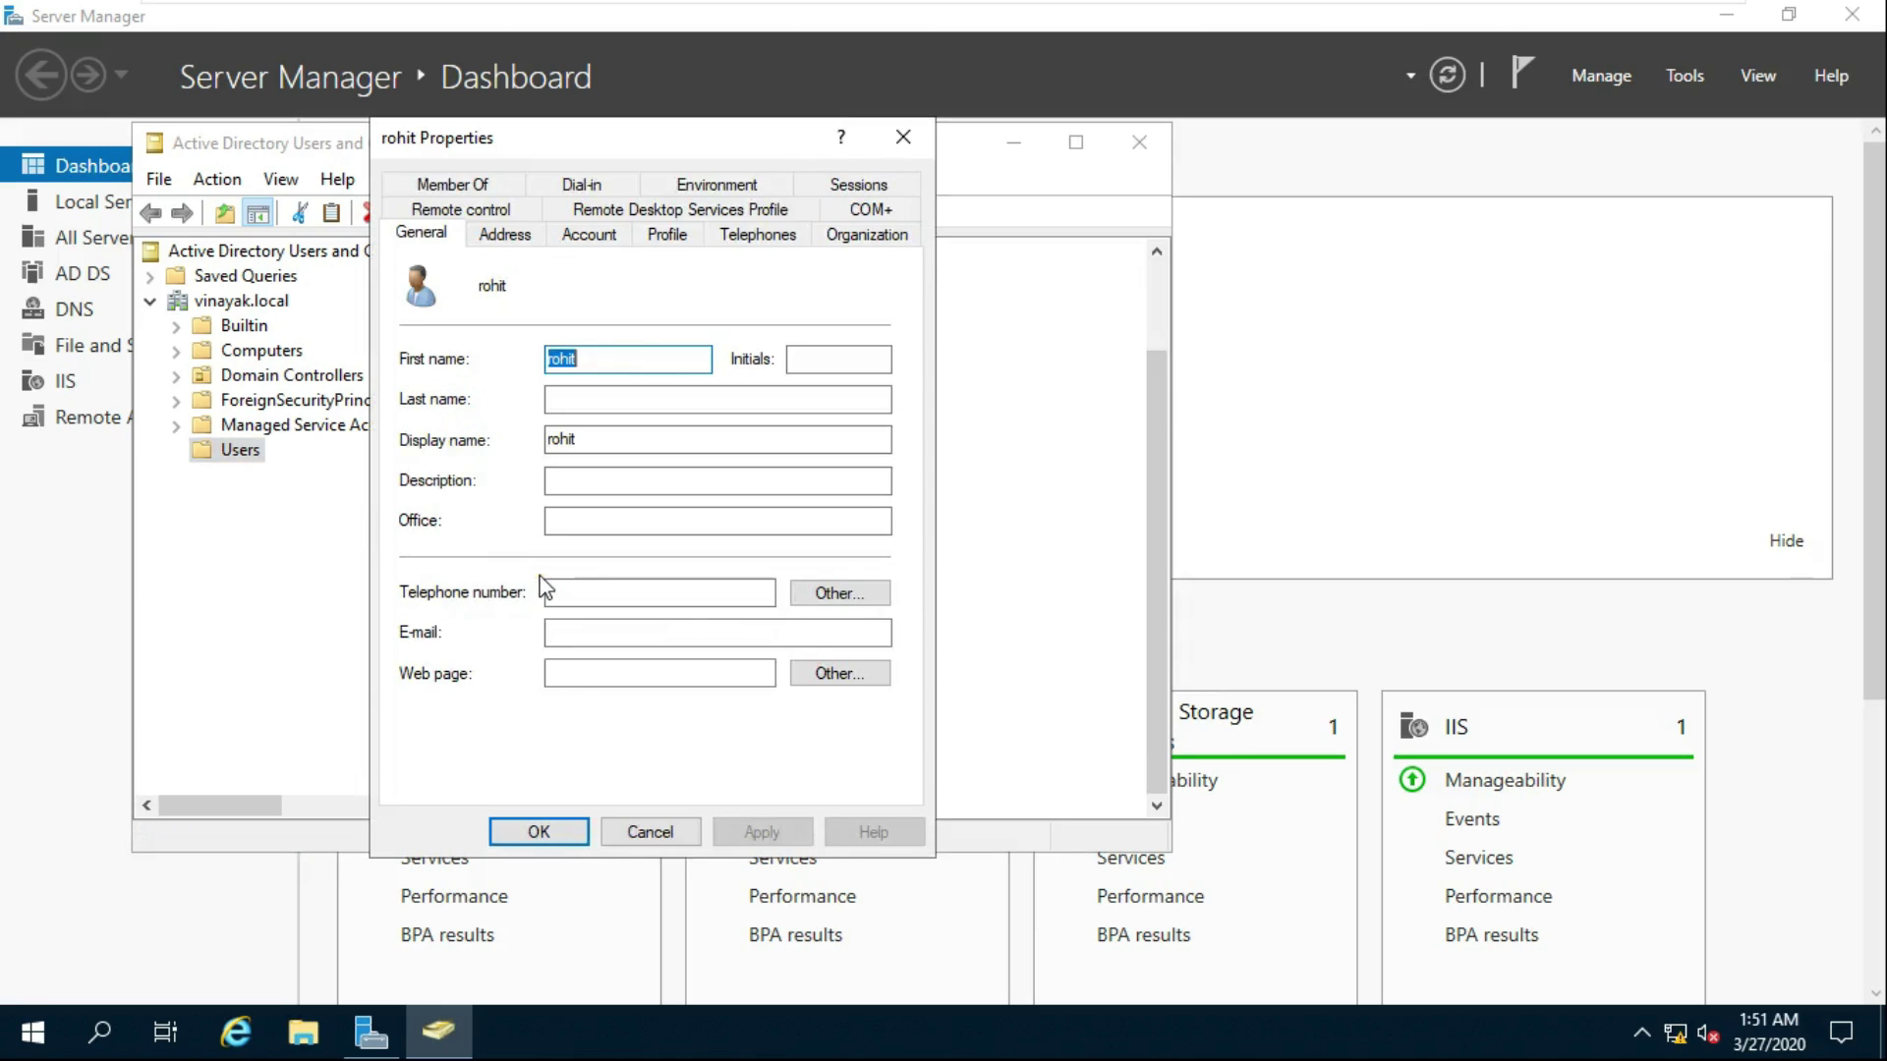
left_click(586, 236)
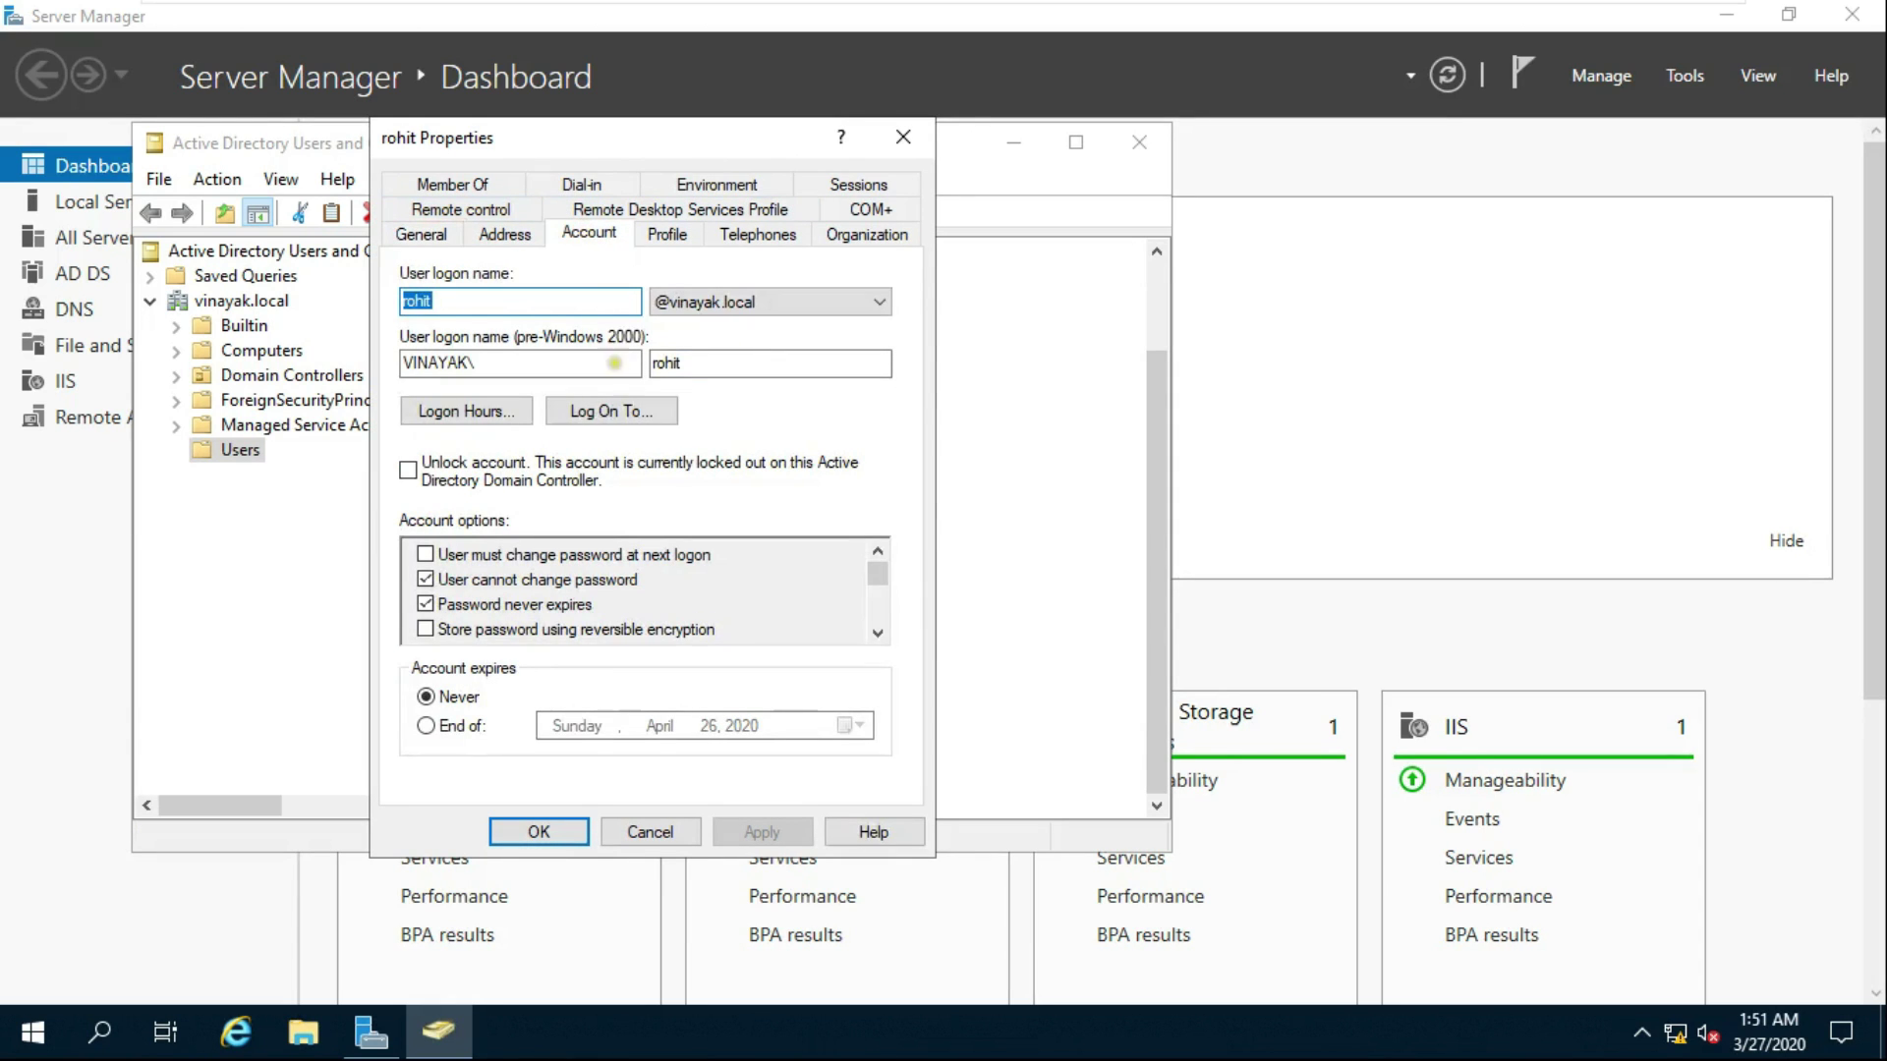
left_click(409, 471)
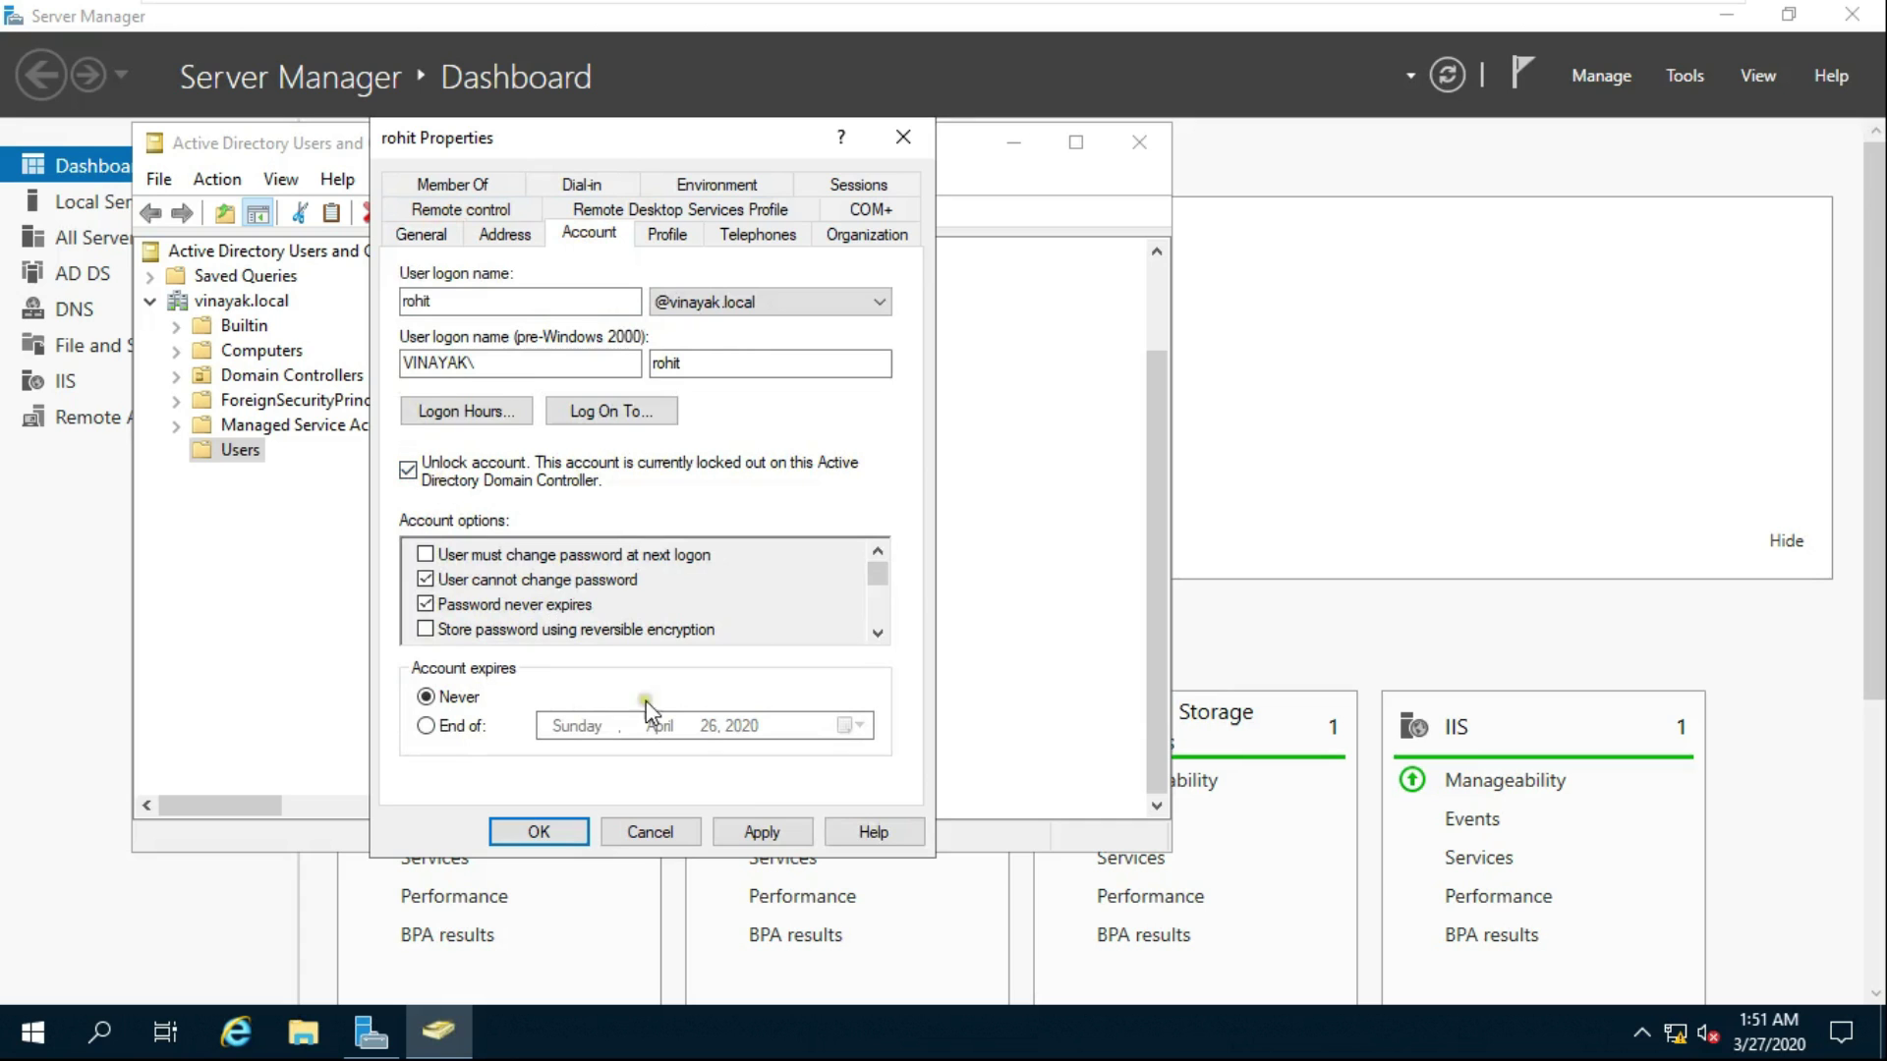
left_click(761, 834)
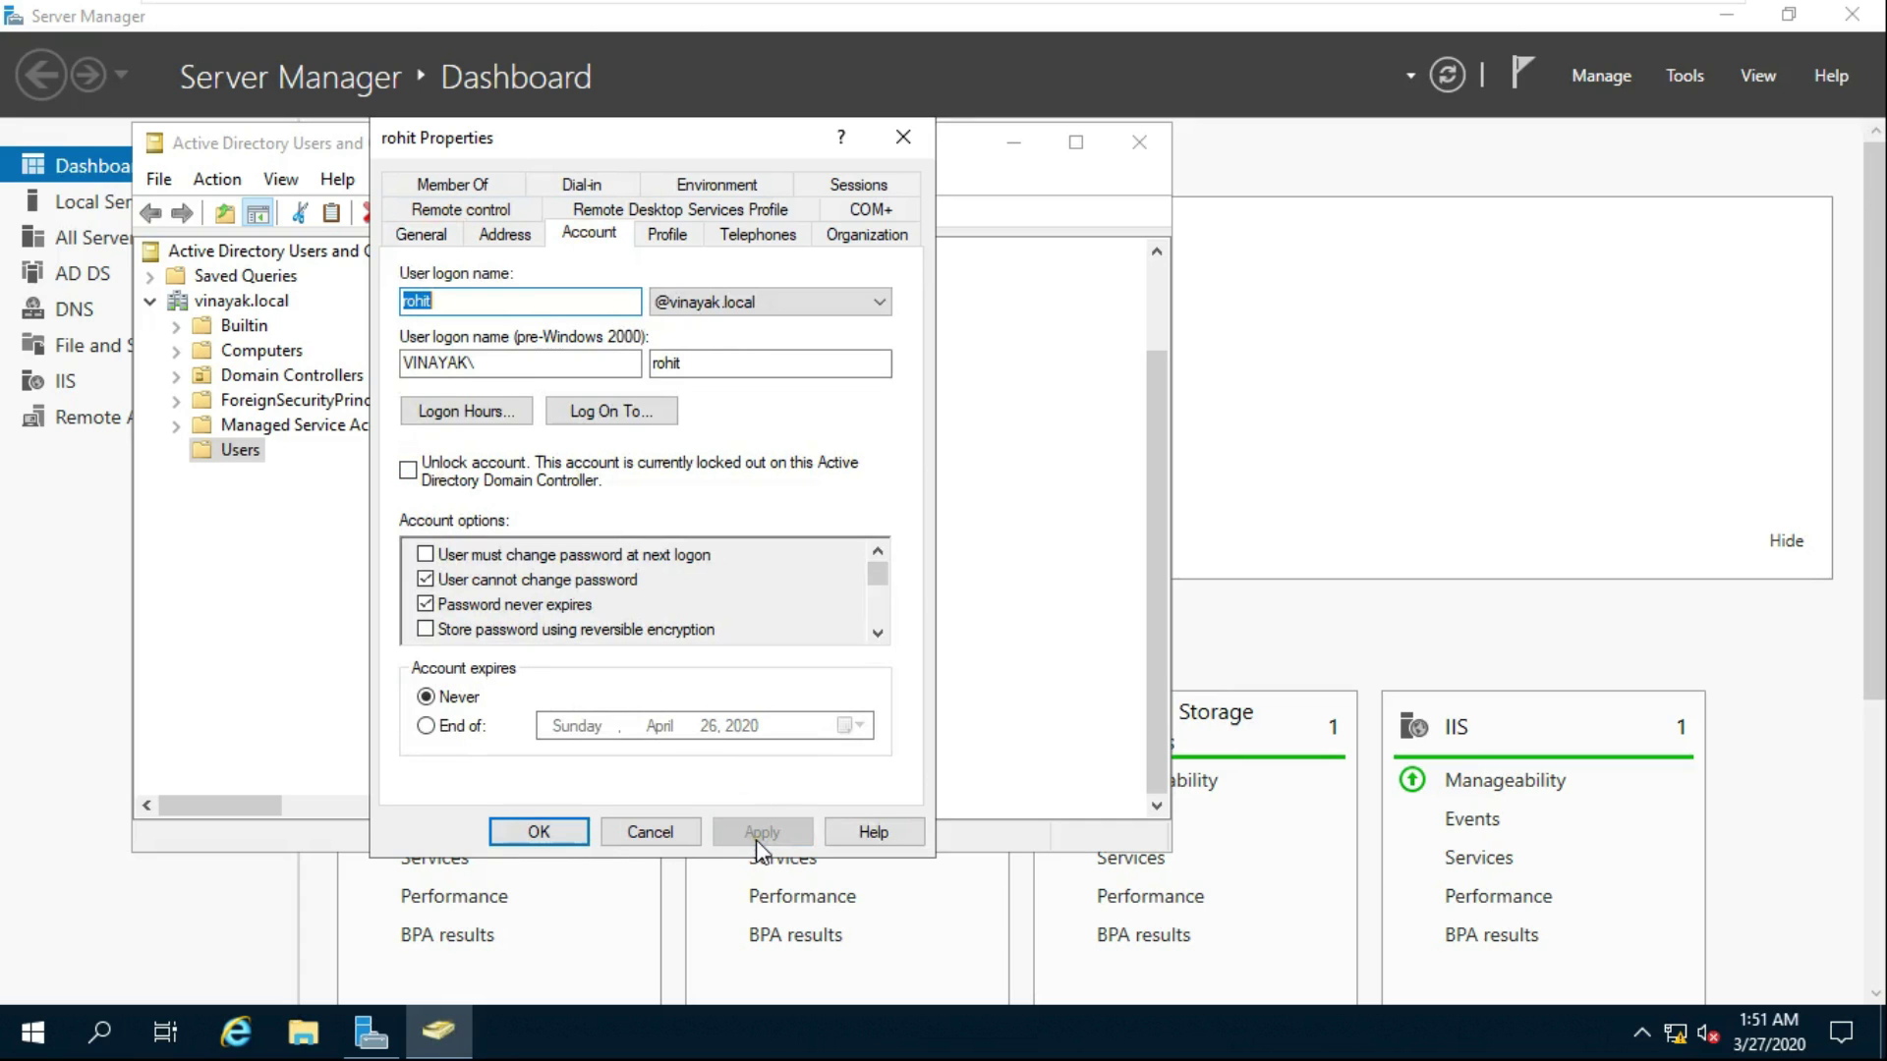
left_click(538, 831)
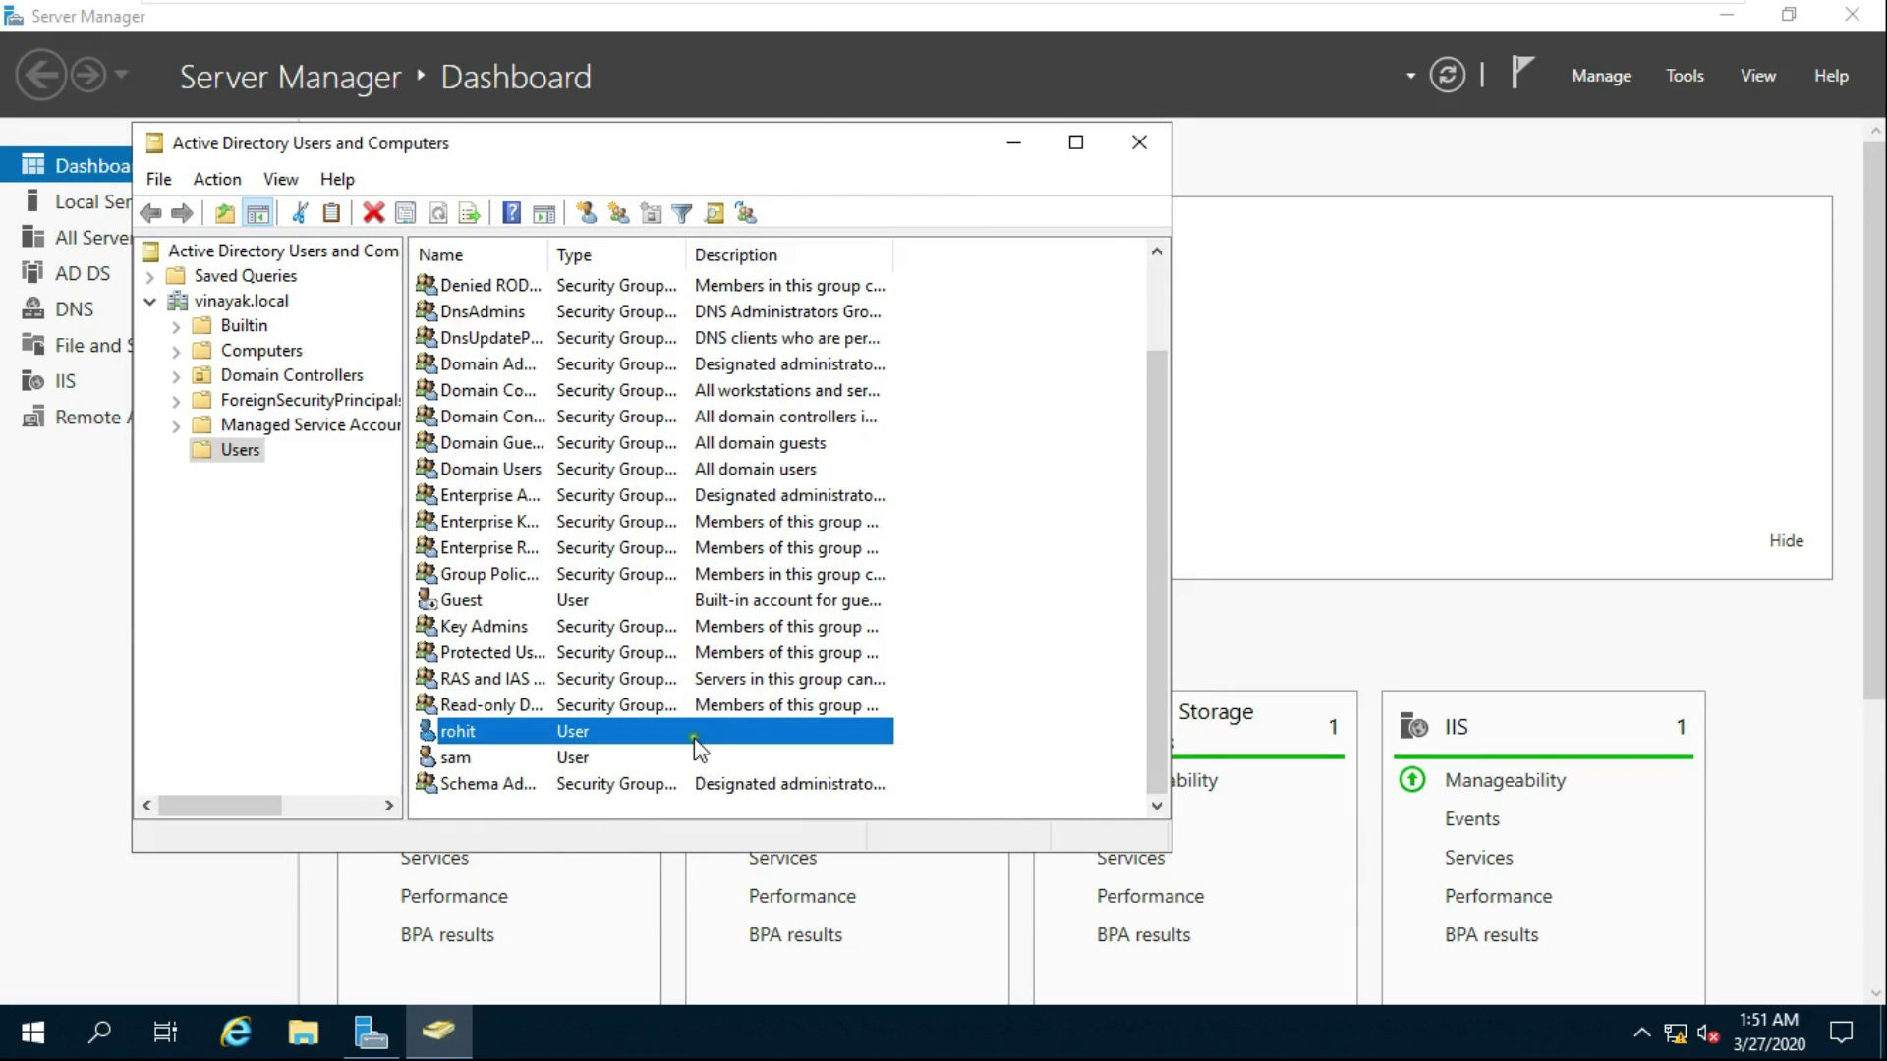
Close Active Directory Users and Computers and sign in as the test user on the Windows 8 client.
left_click(1138, 147)
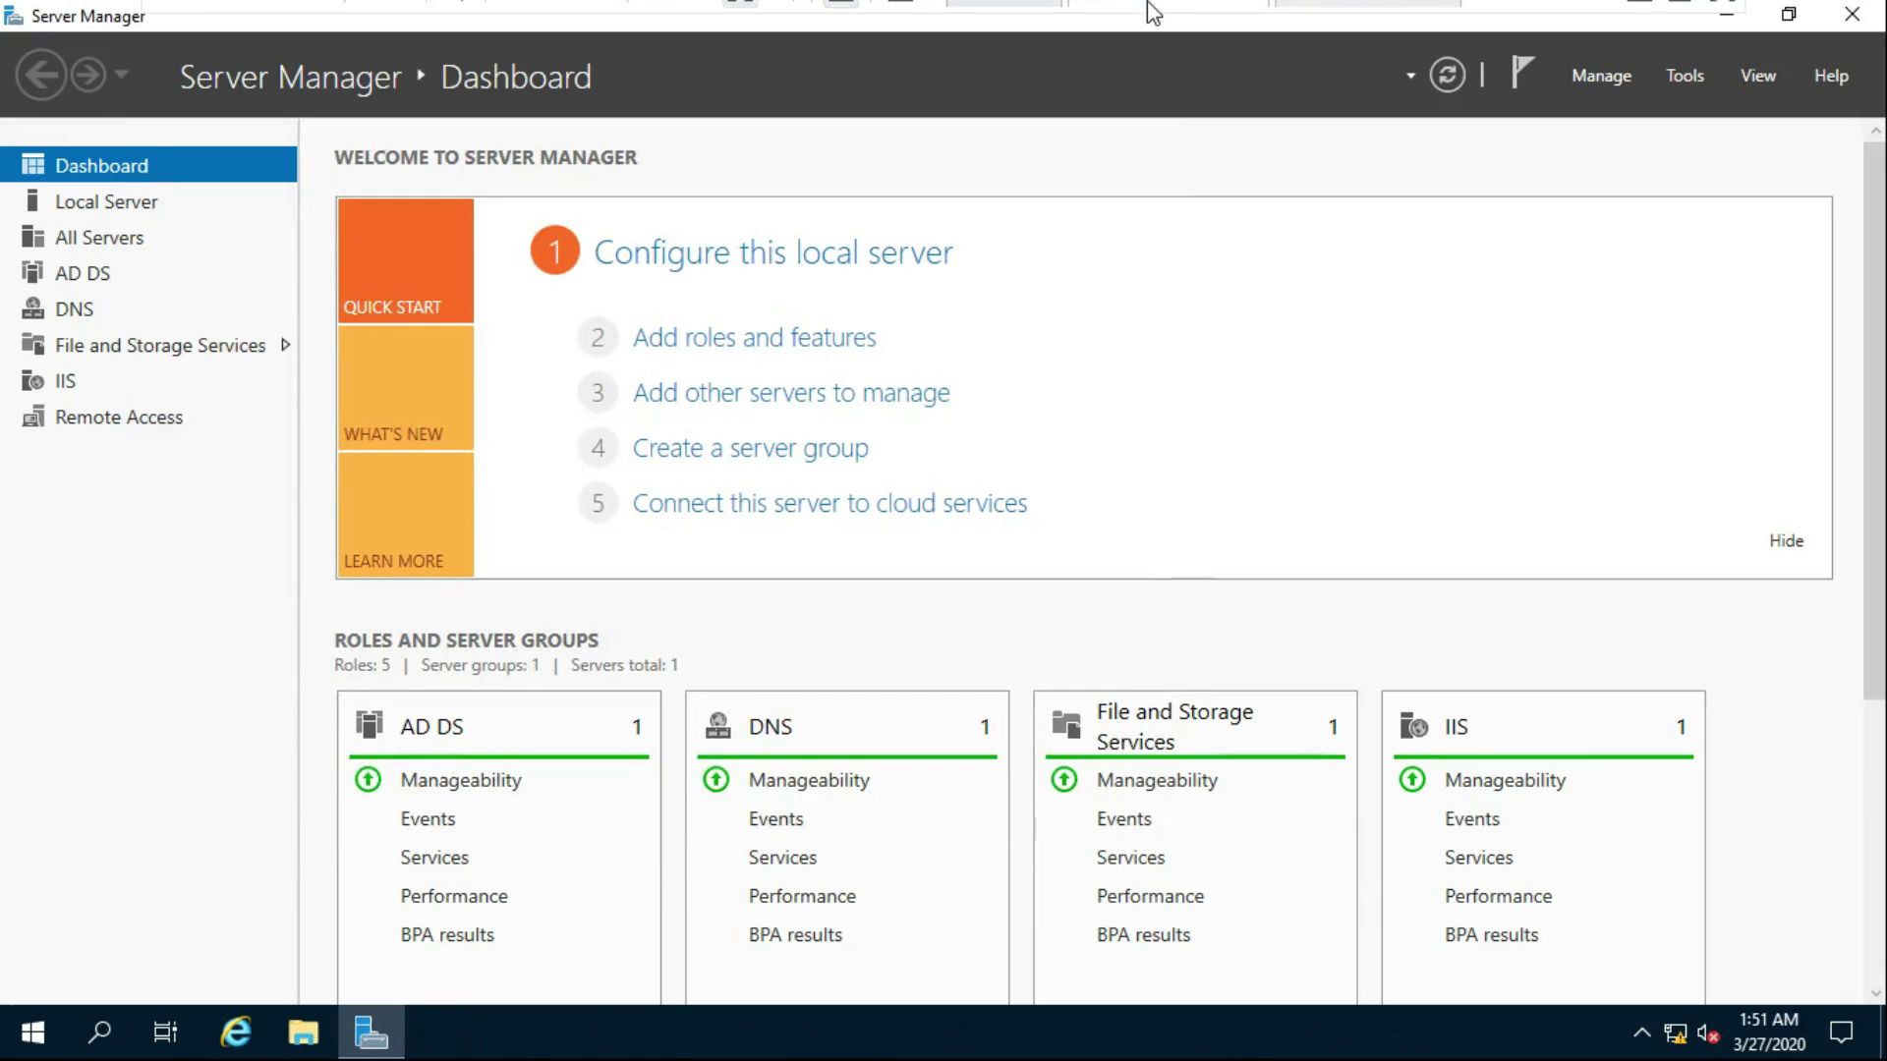
mouse_move(1152, 7)
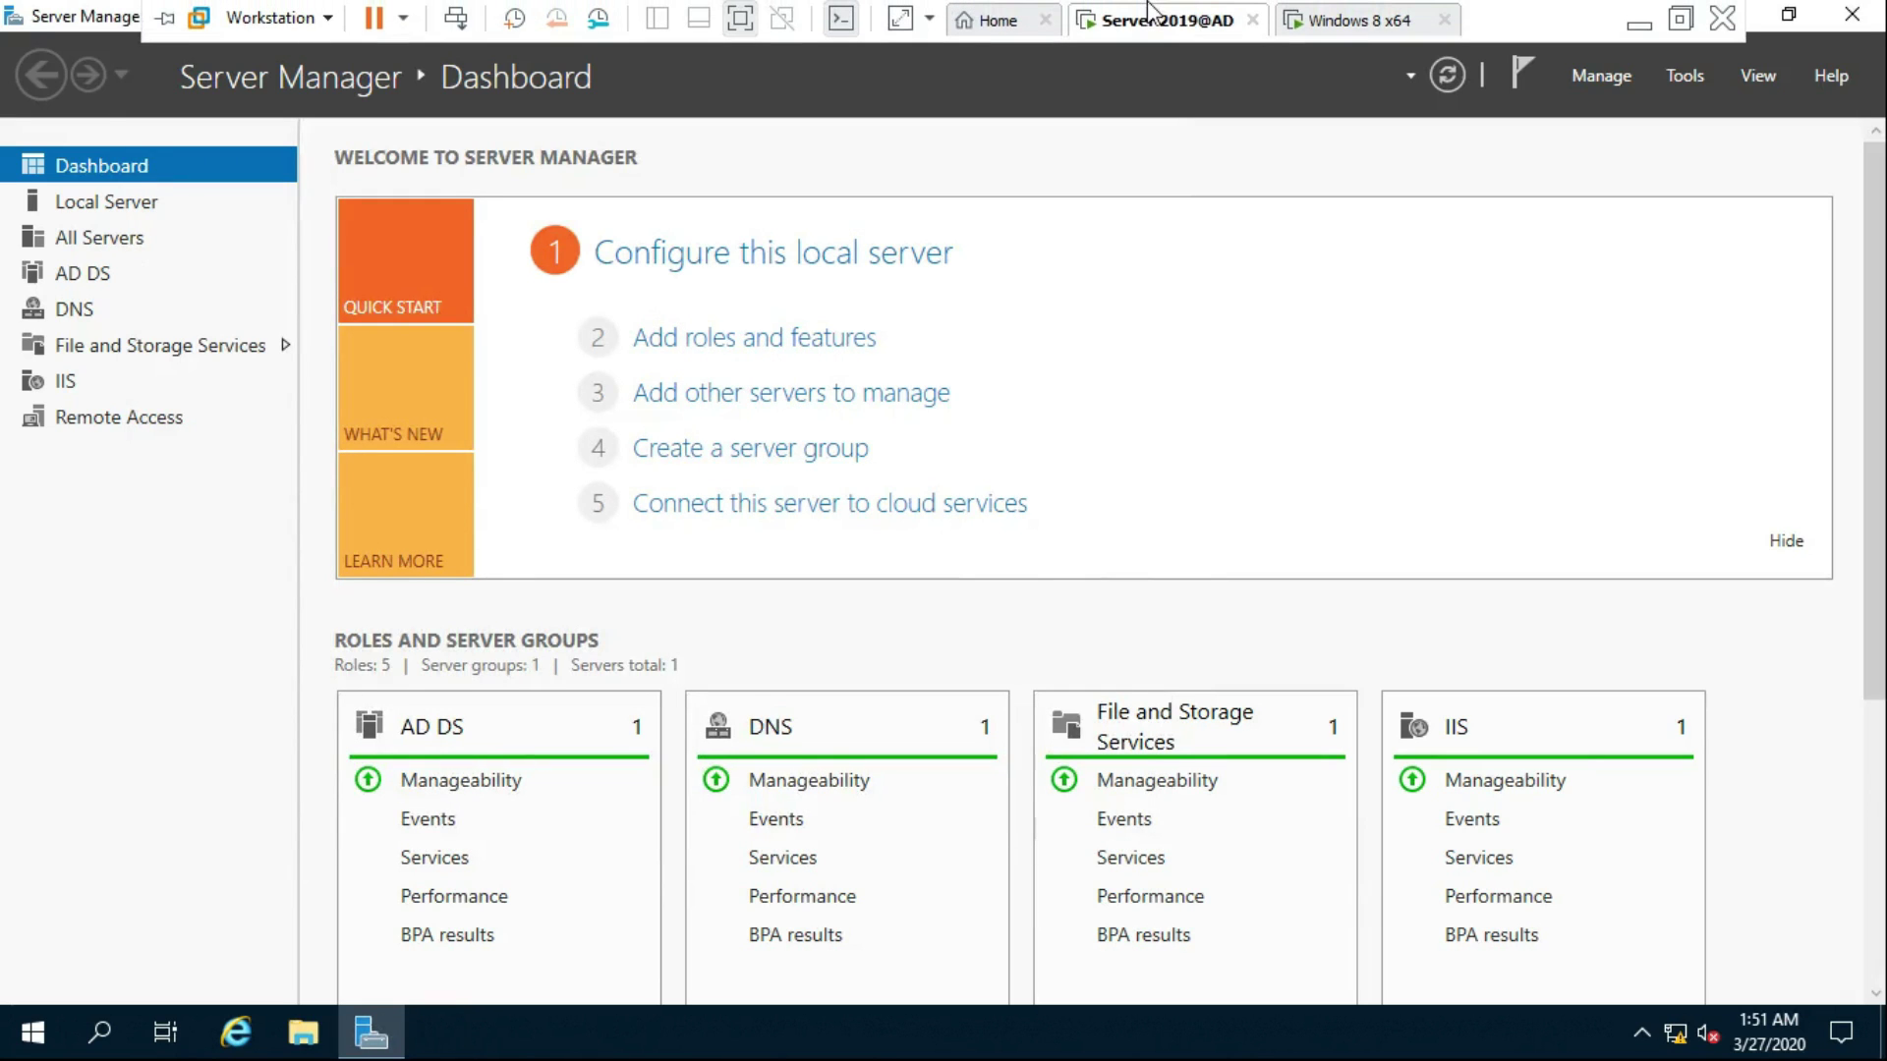
left_click(1364, 22)
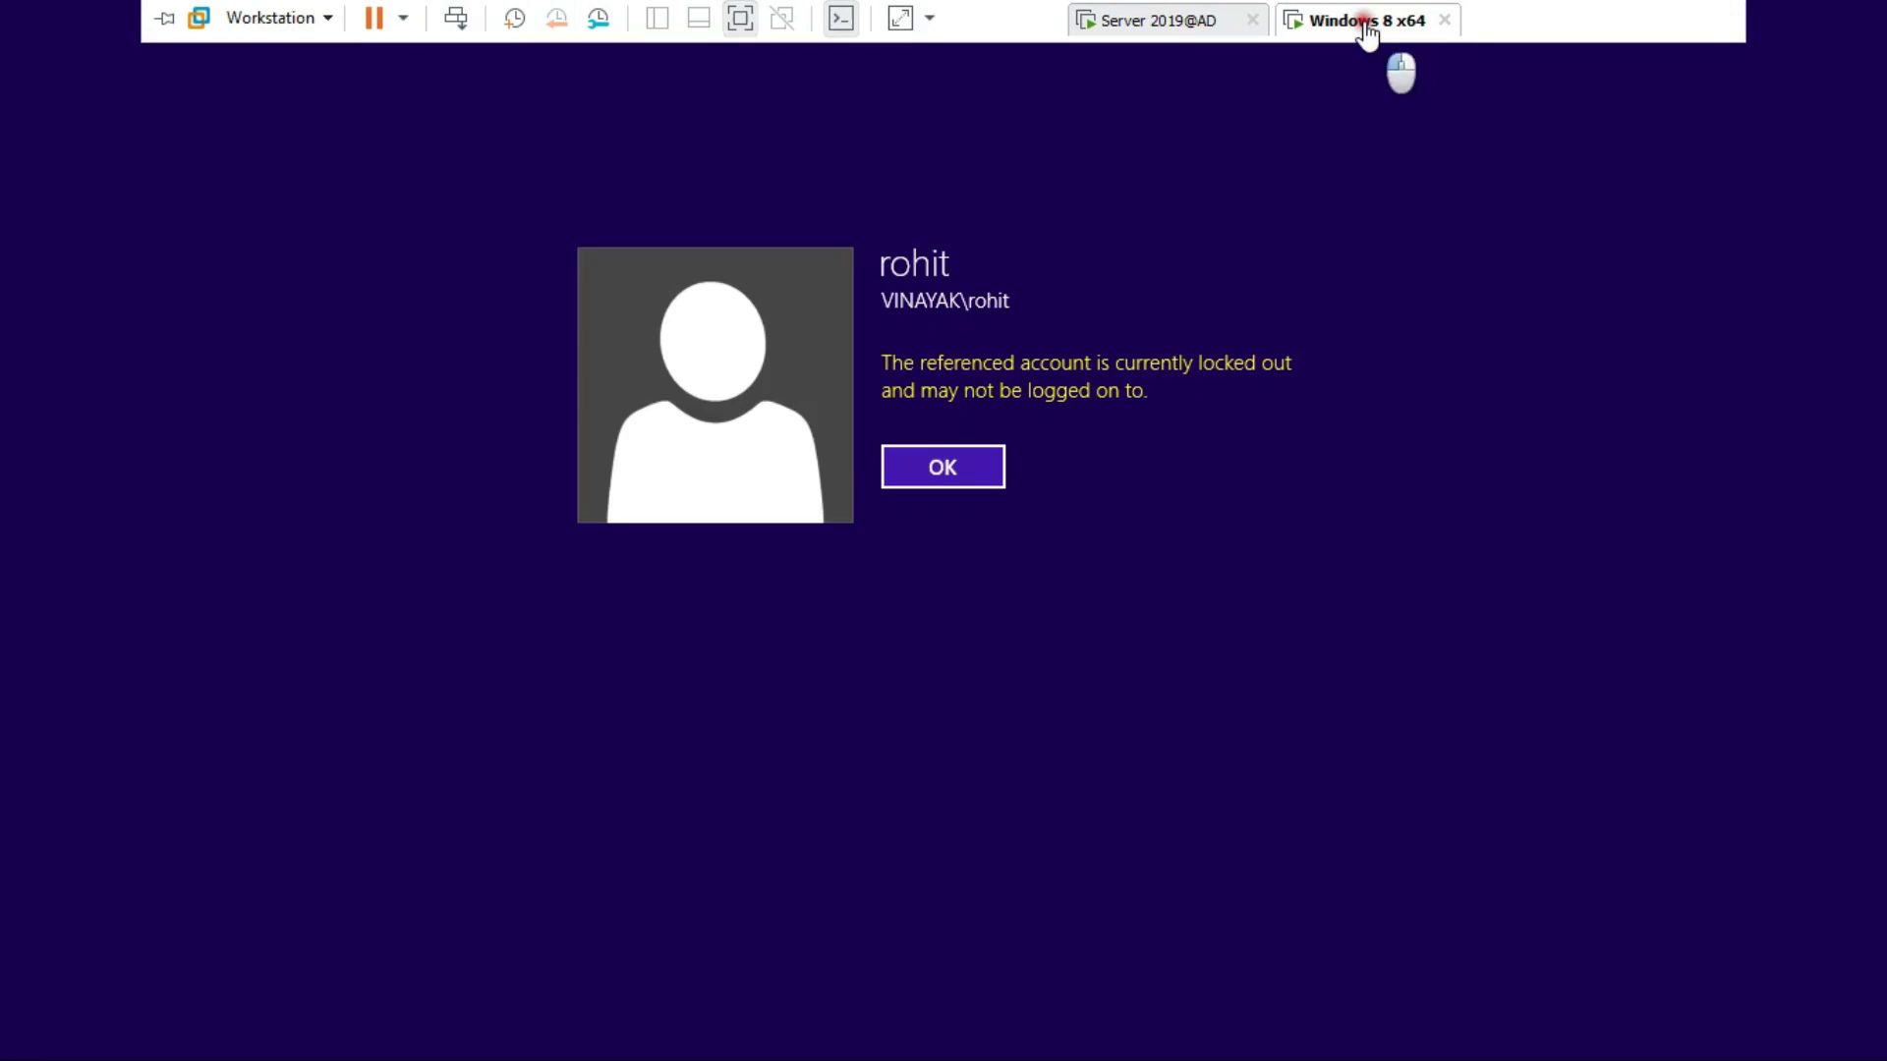
left_click(941, 468)
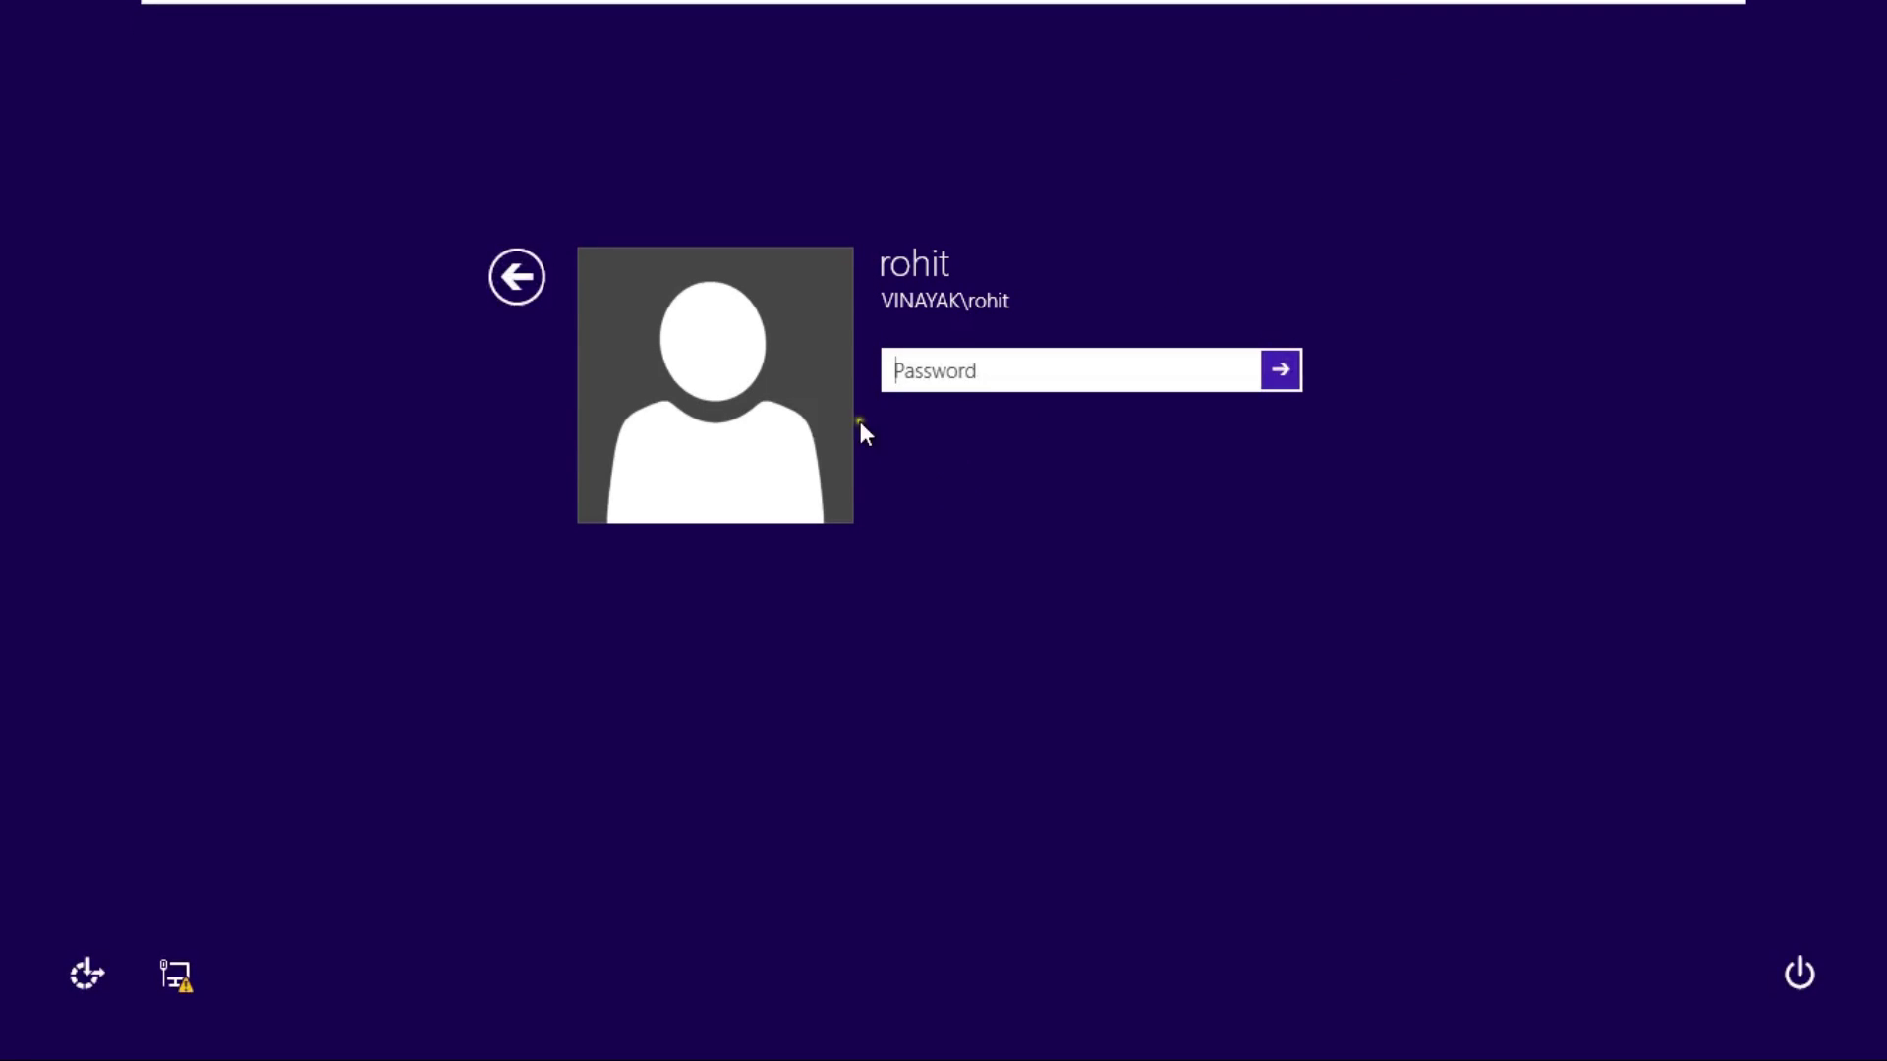
type("***")
key("Return")
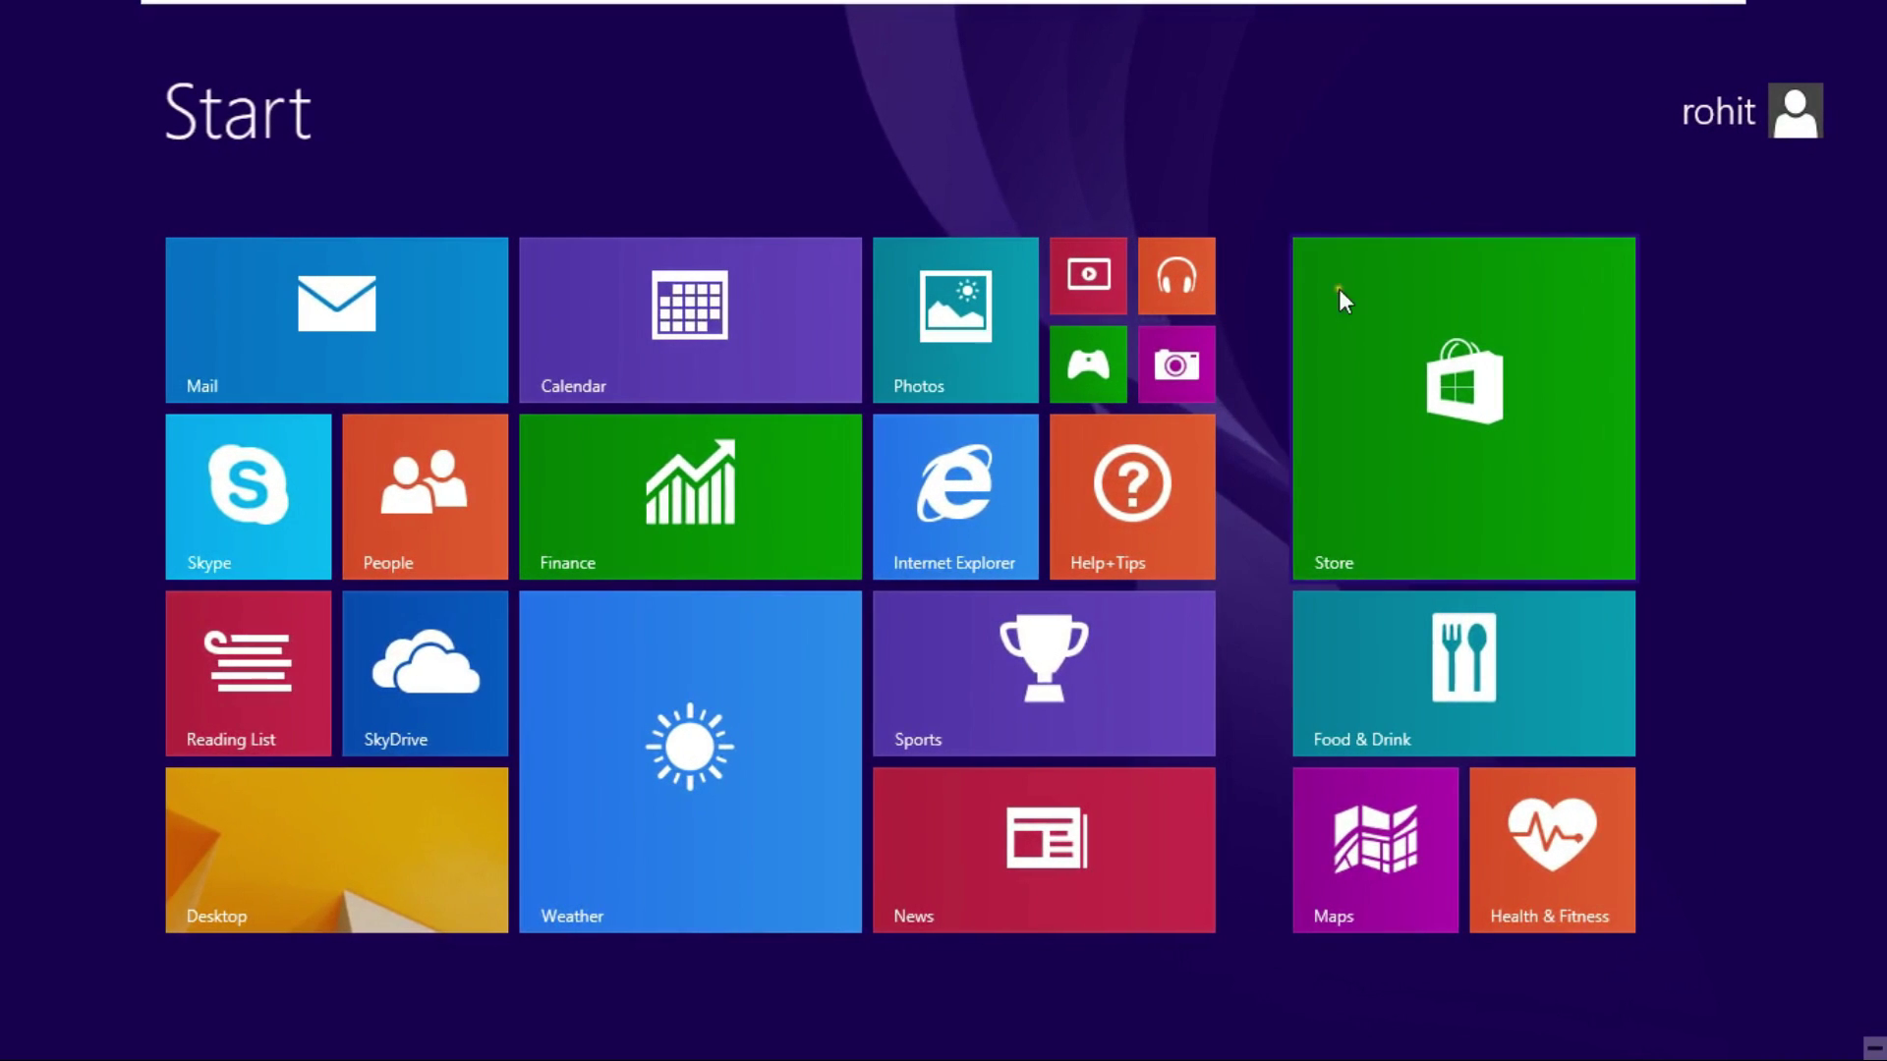
From the Windows 8 desktop, sign the test user out and return to the server VM.
left_click(372, 851)
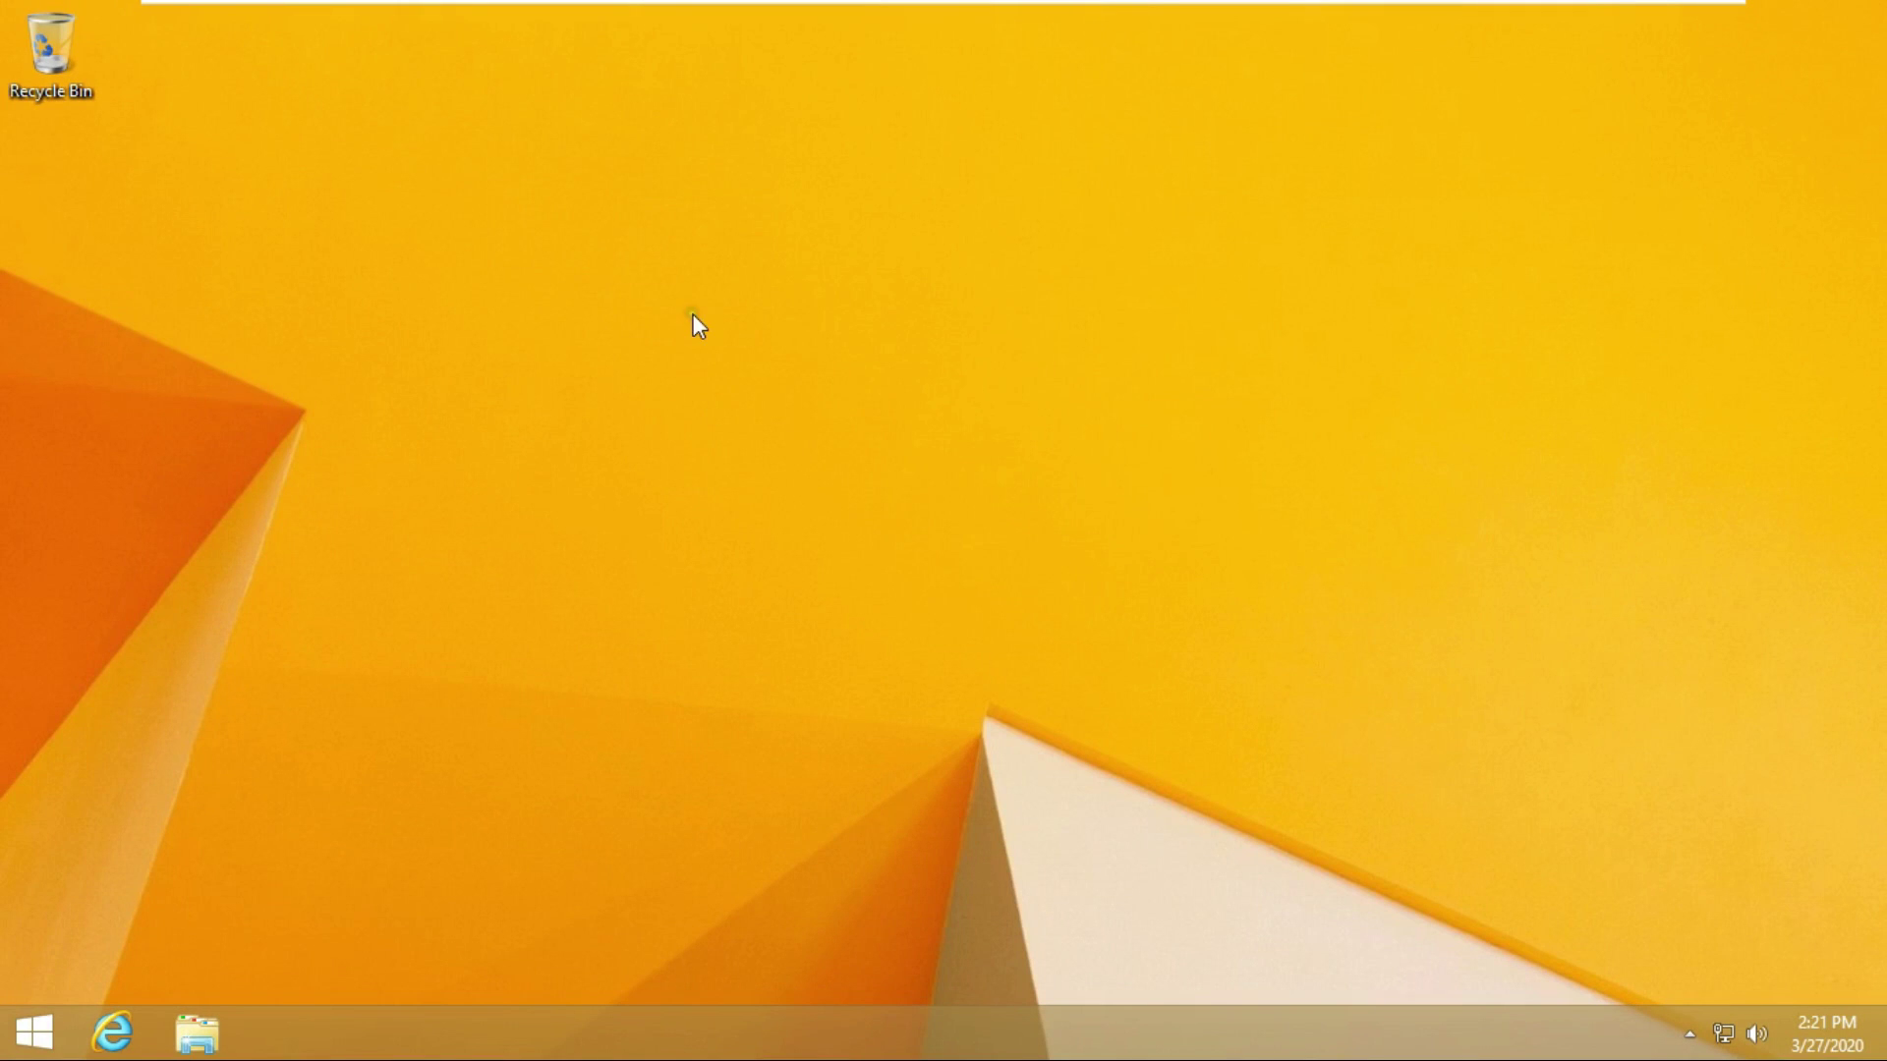
right_click(35, 1032)
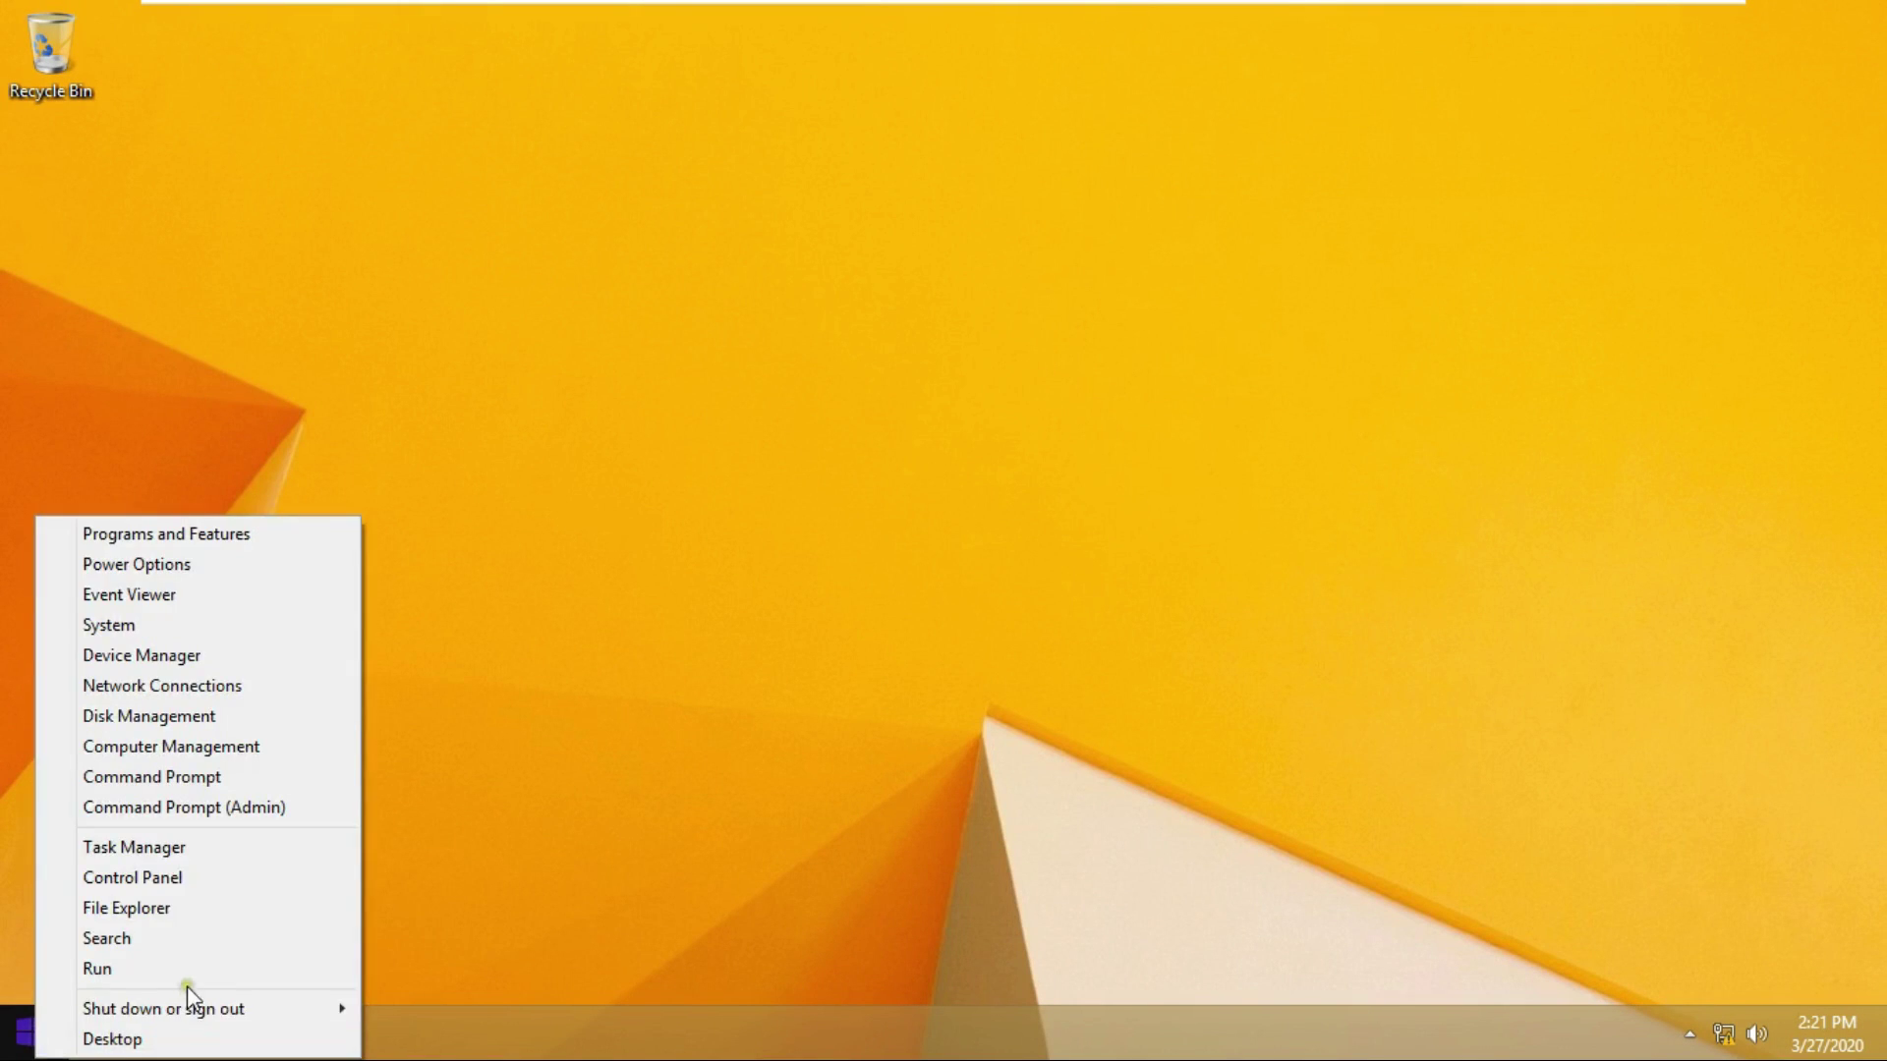
mouse_move(291, 1012)
left_click(448, 930)
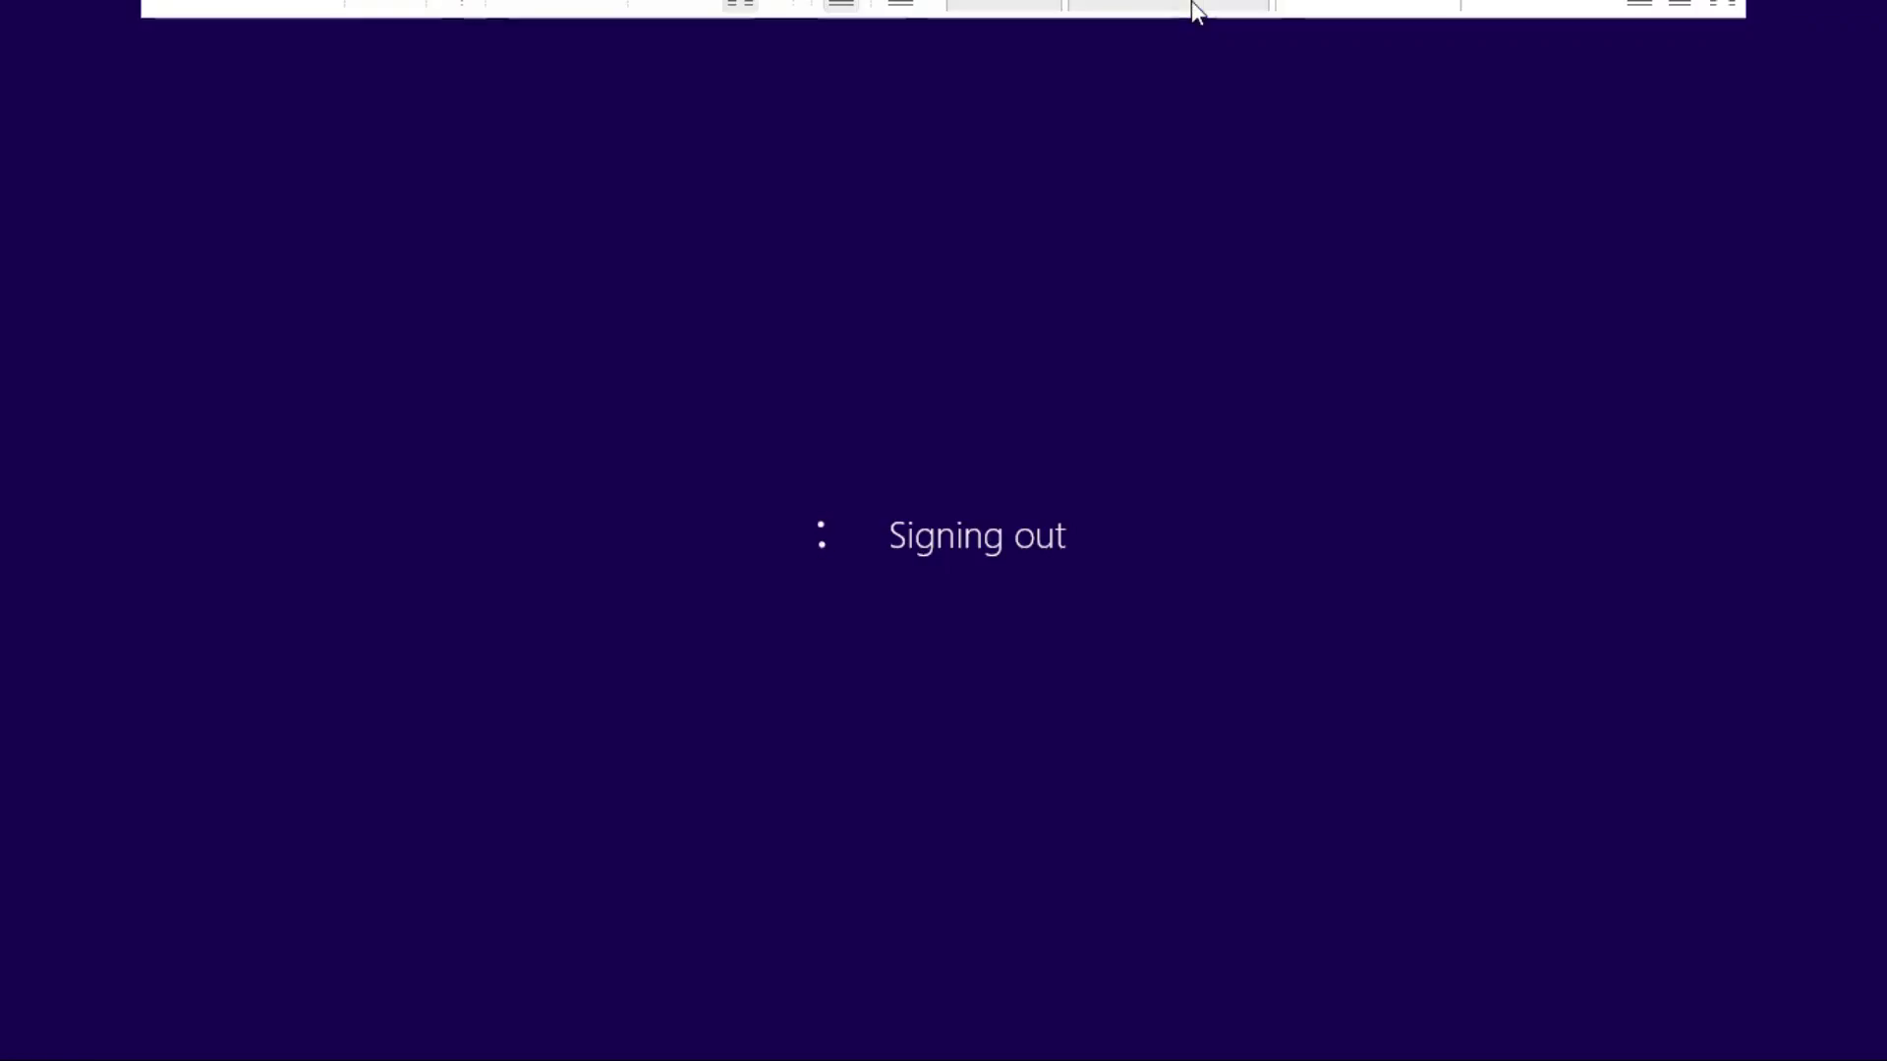
left_click(1186, 16)
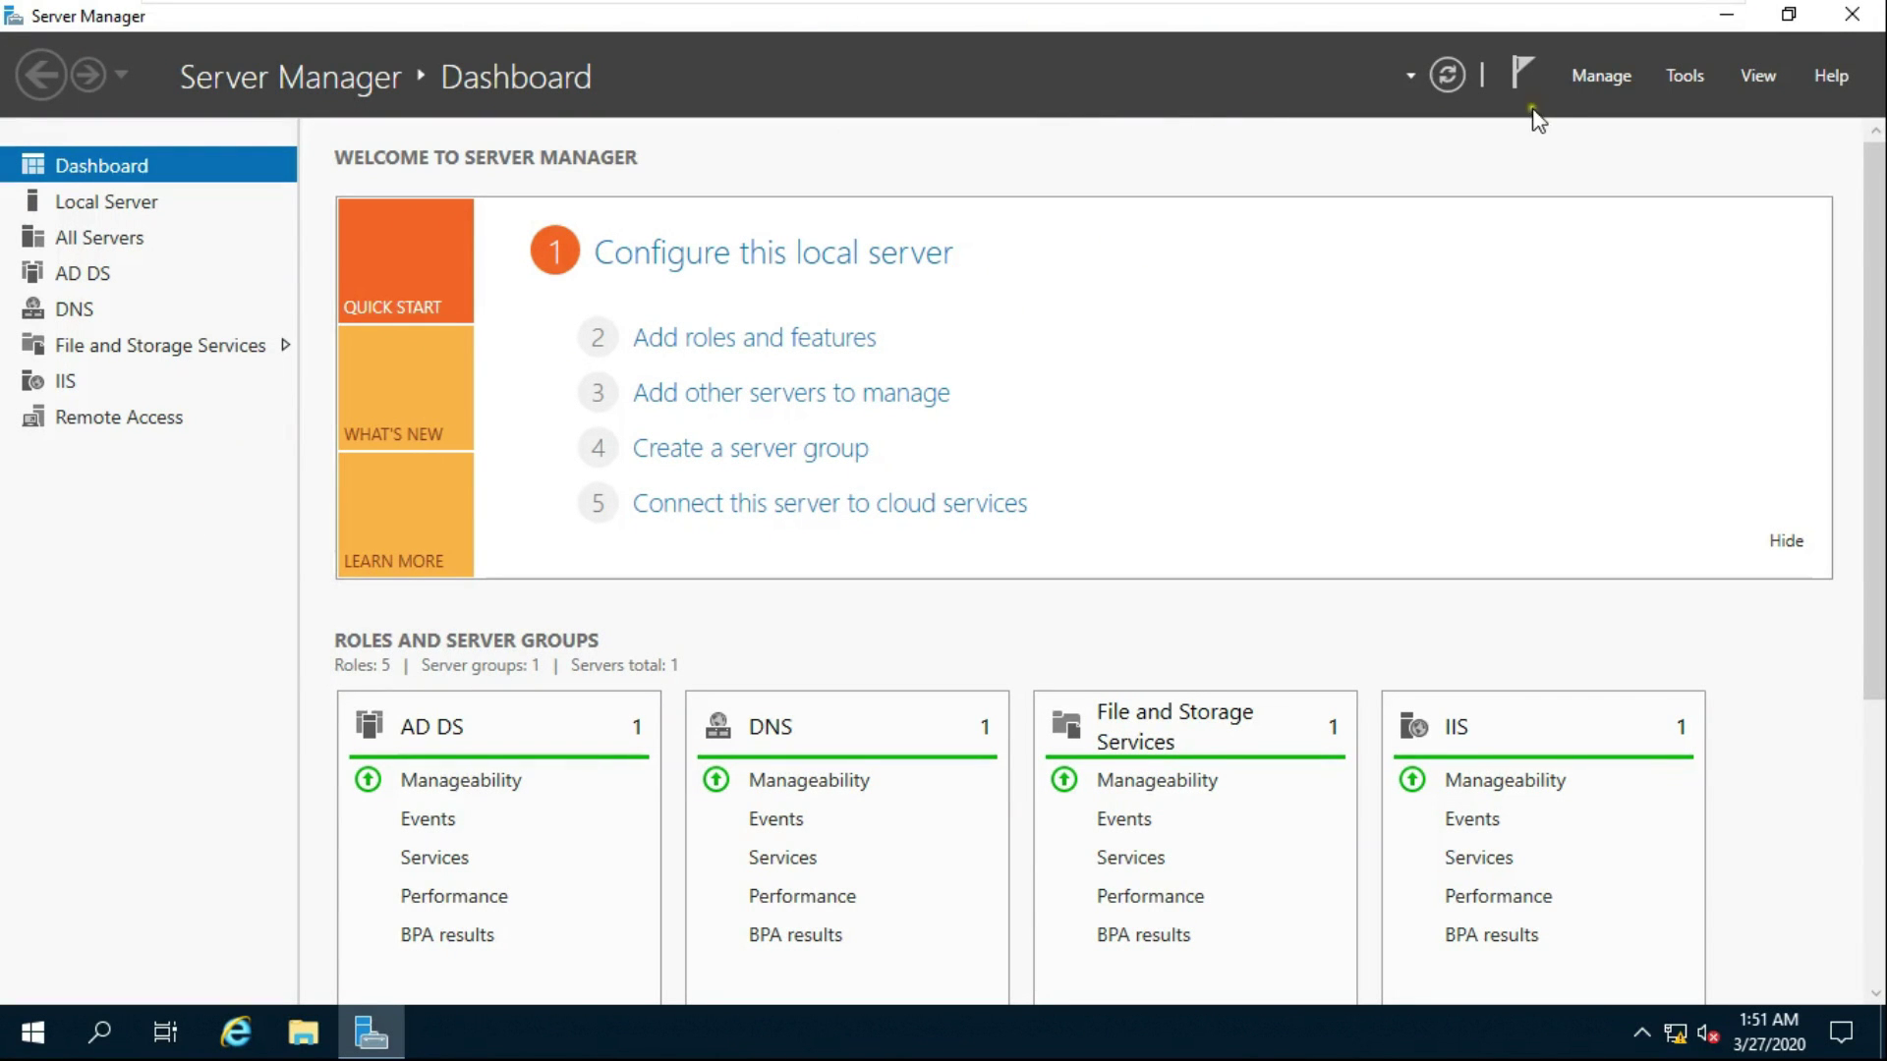
Sign out of the server's Administrator session via the Win+X menu.
right_click(19, 1028)
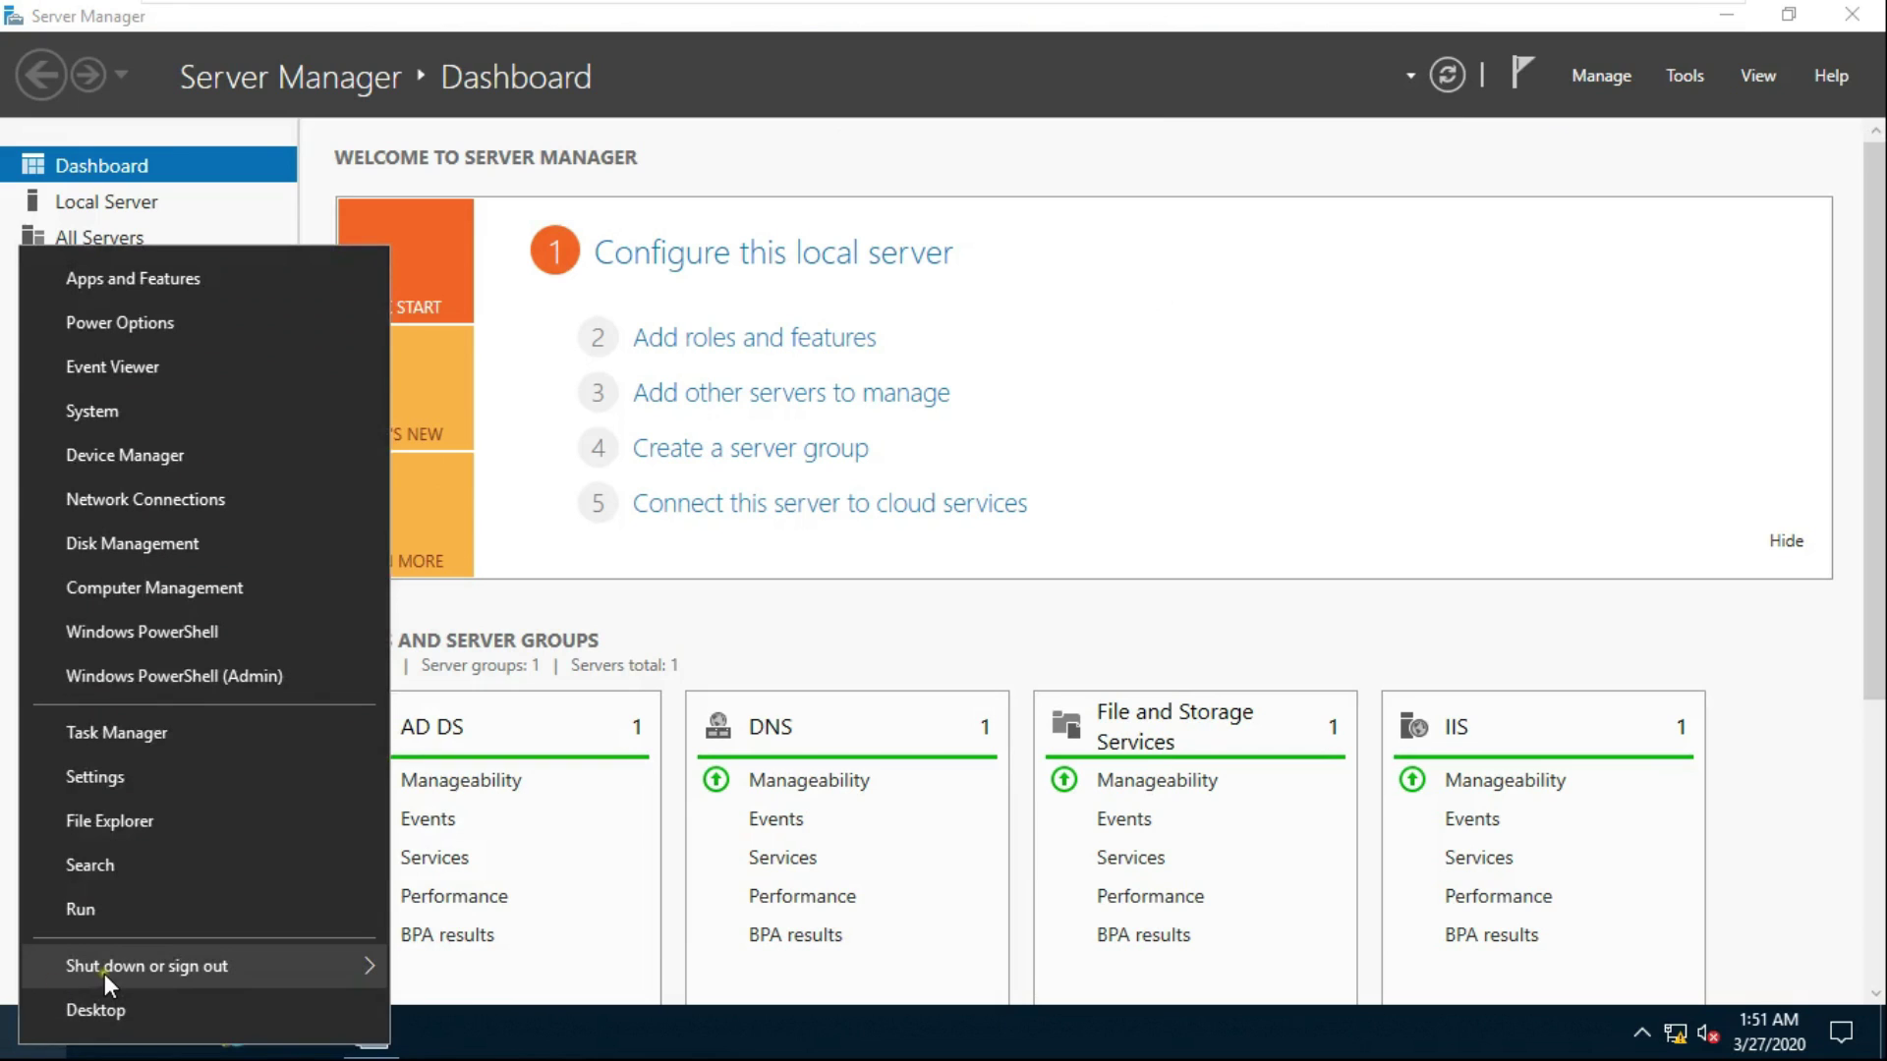
mouse_move(104, 976)
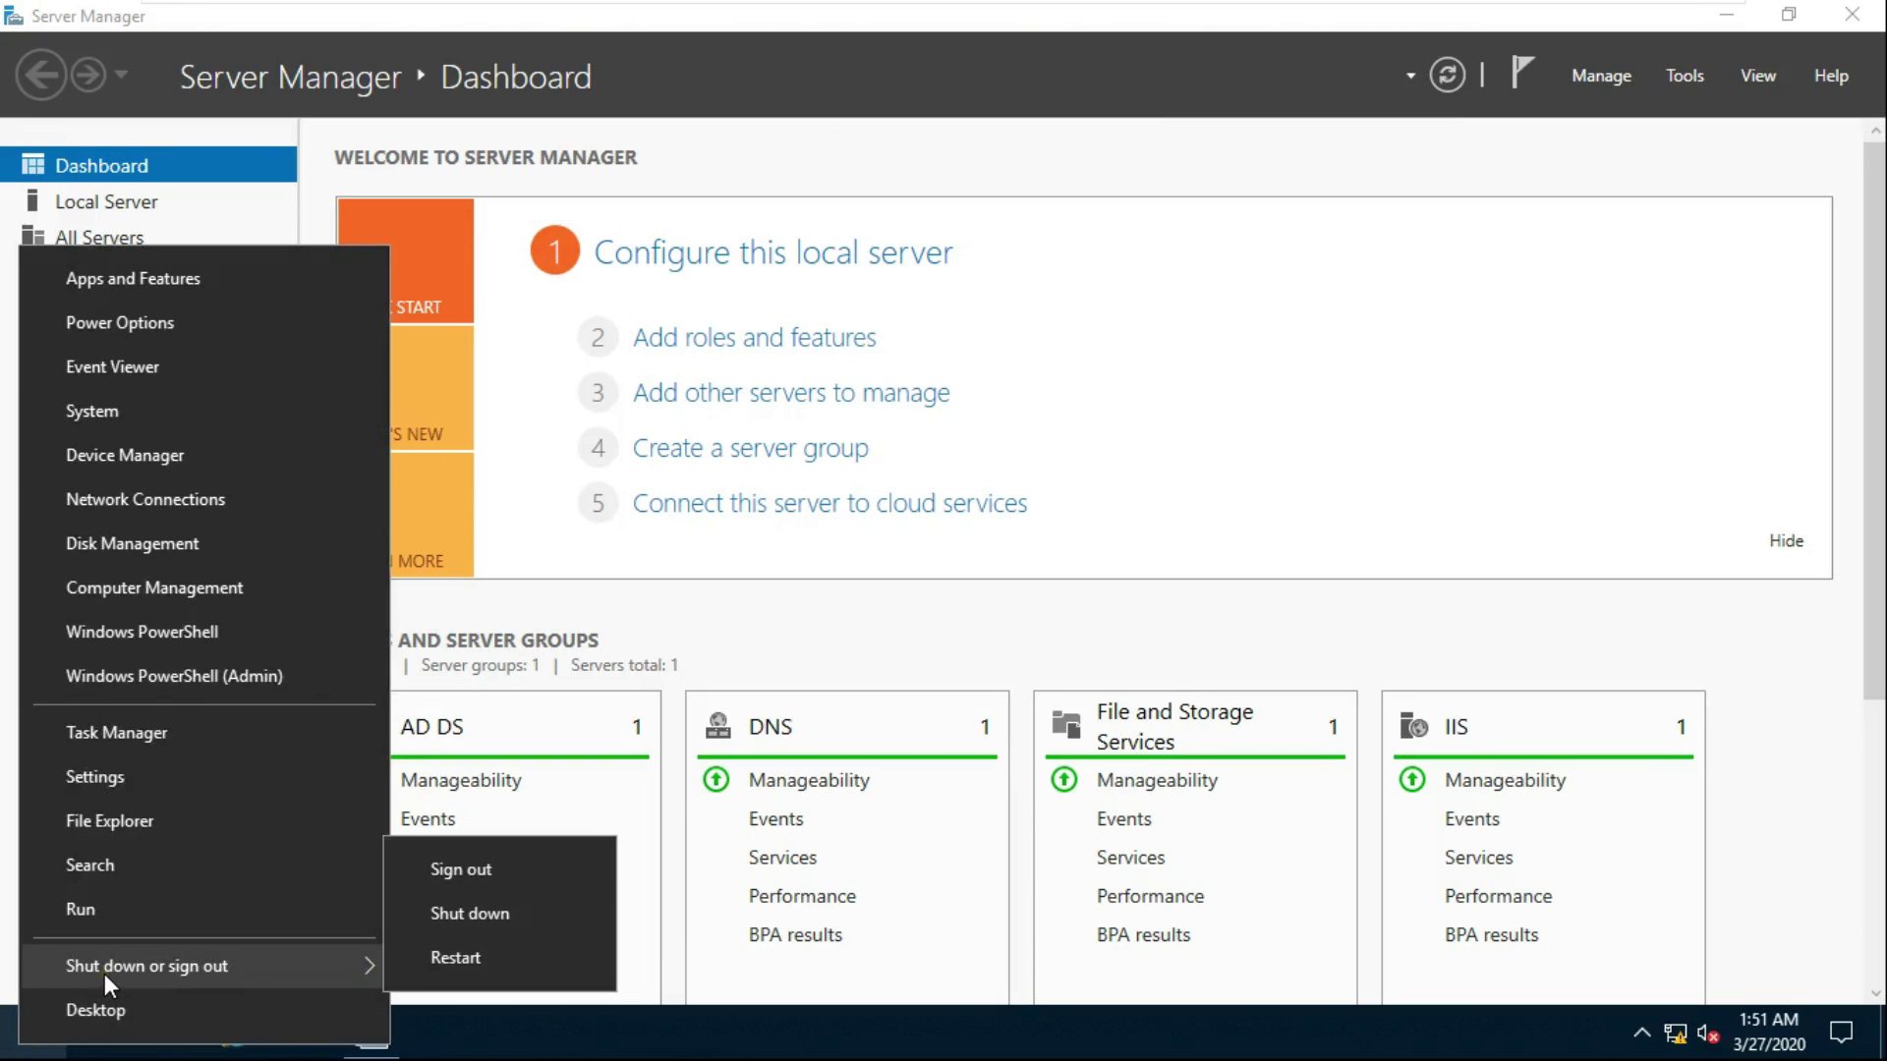
left_click(484, 864)
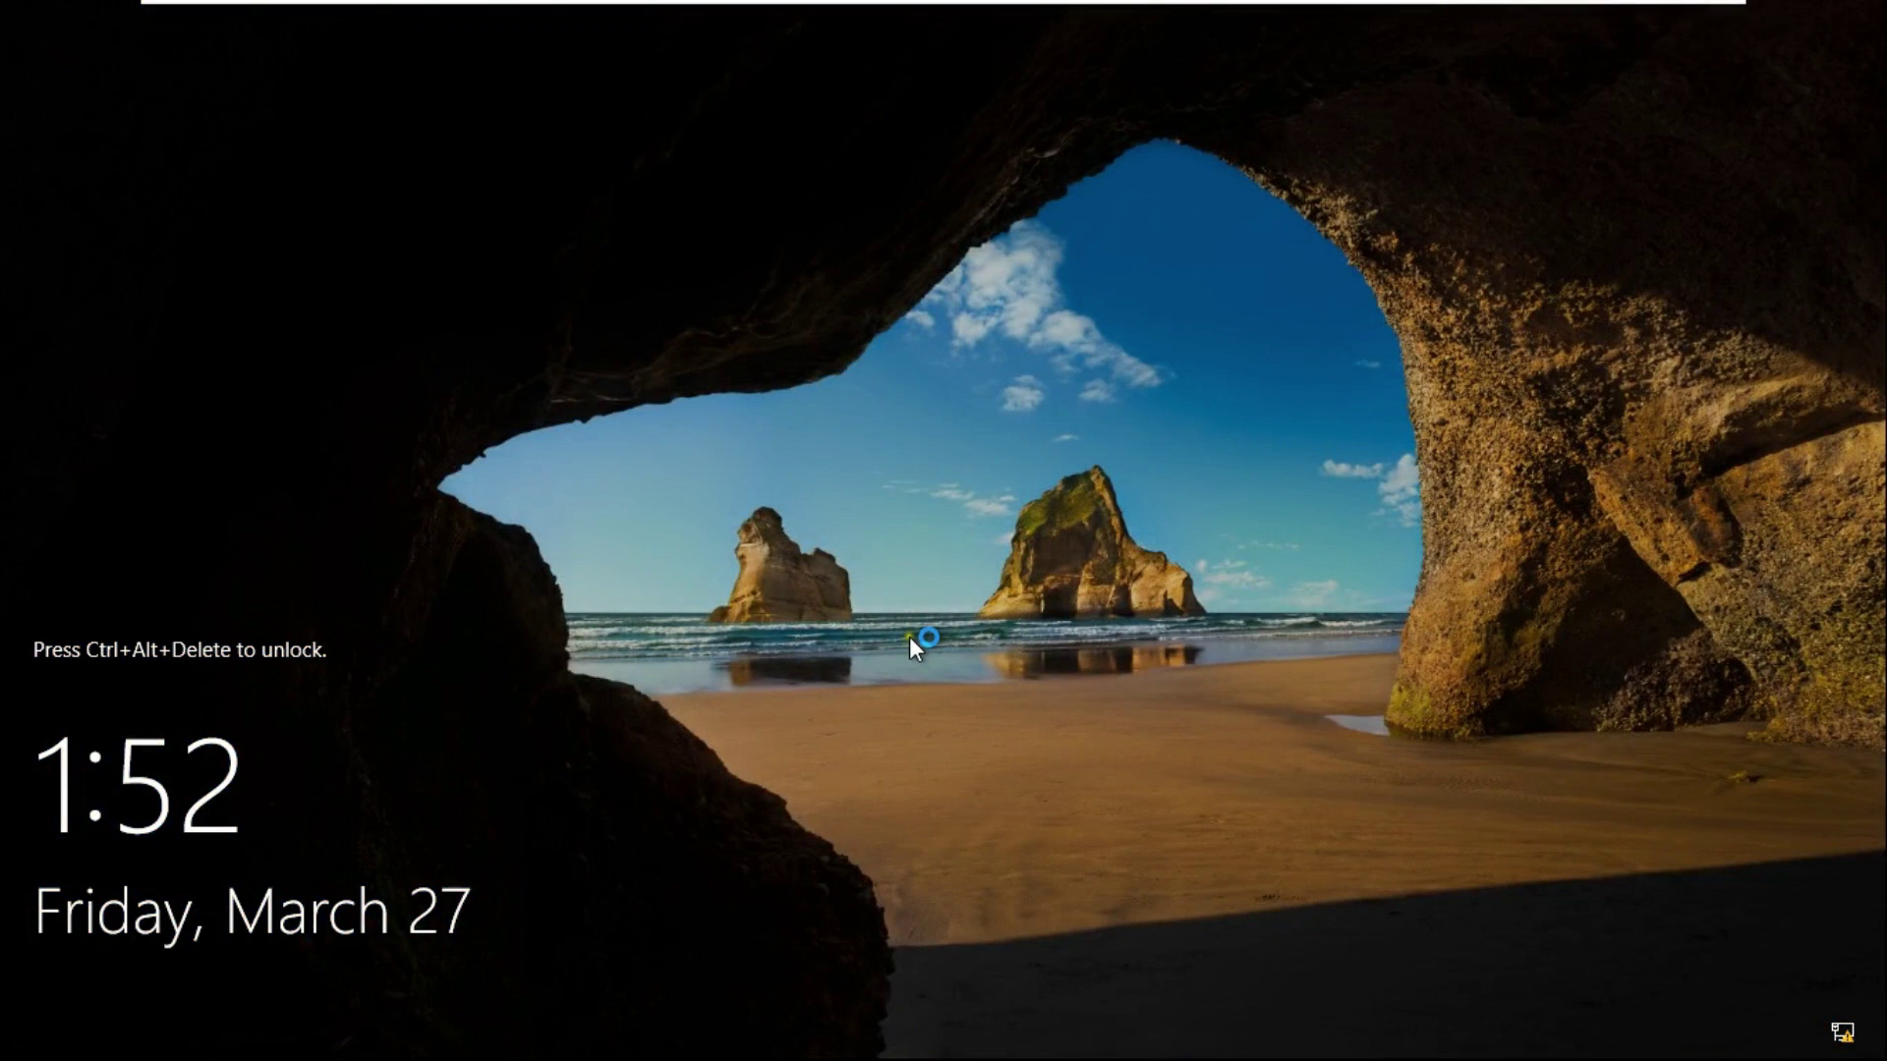
Try signing in as the domain test user under Other user and dismiss the sign-in-not-allowed error.
key("ctrl+alt+Delete")
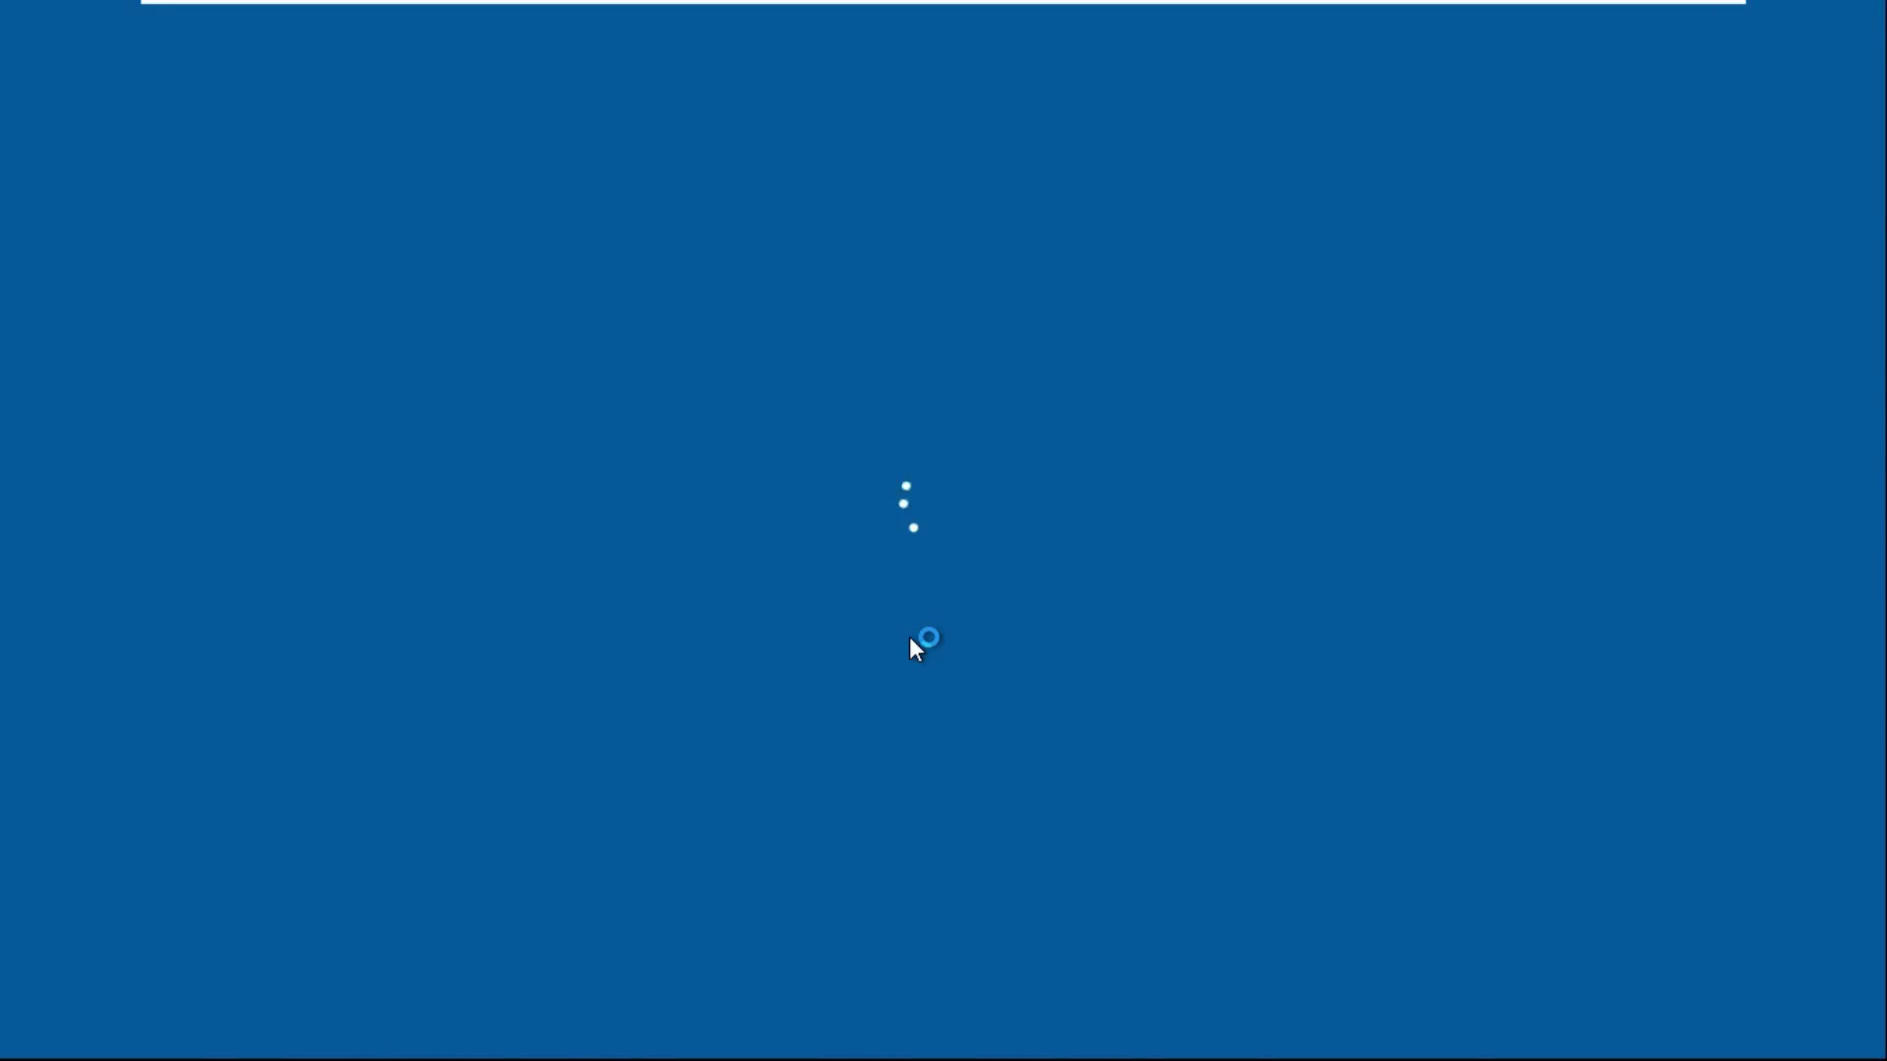
left_click(269, 975)
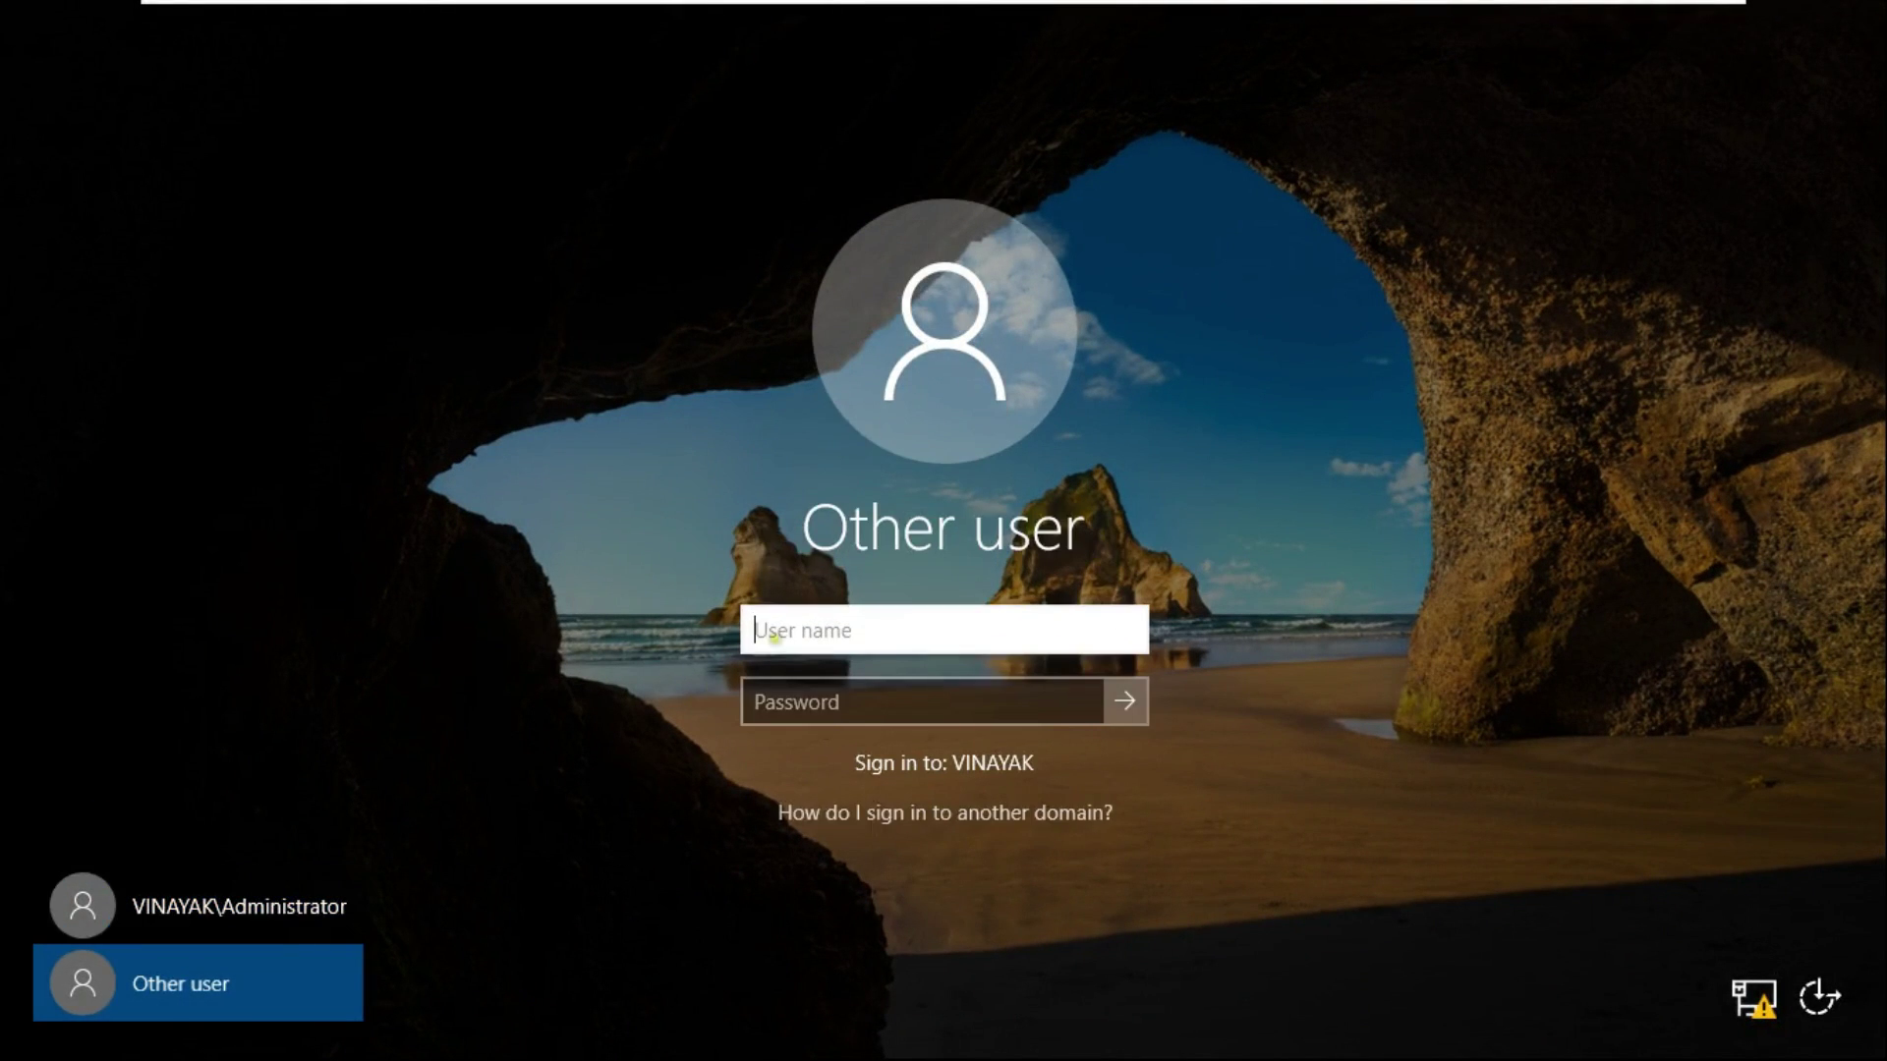
type("rohit")
key("Tab")
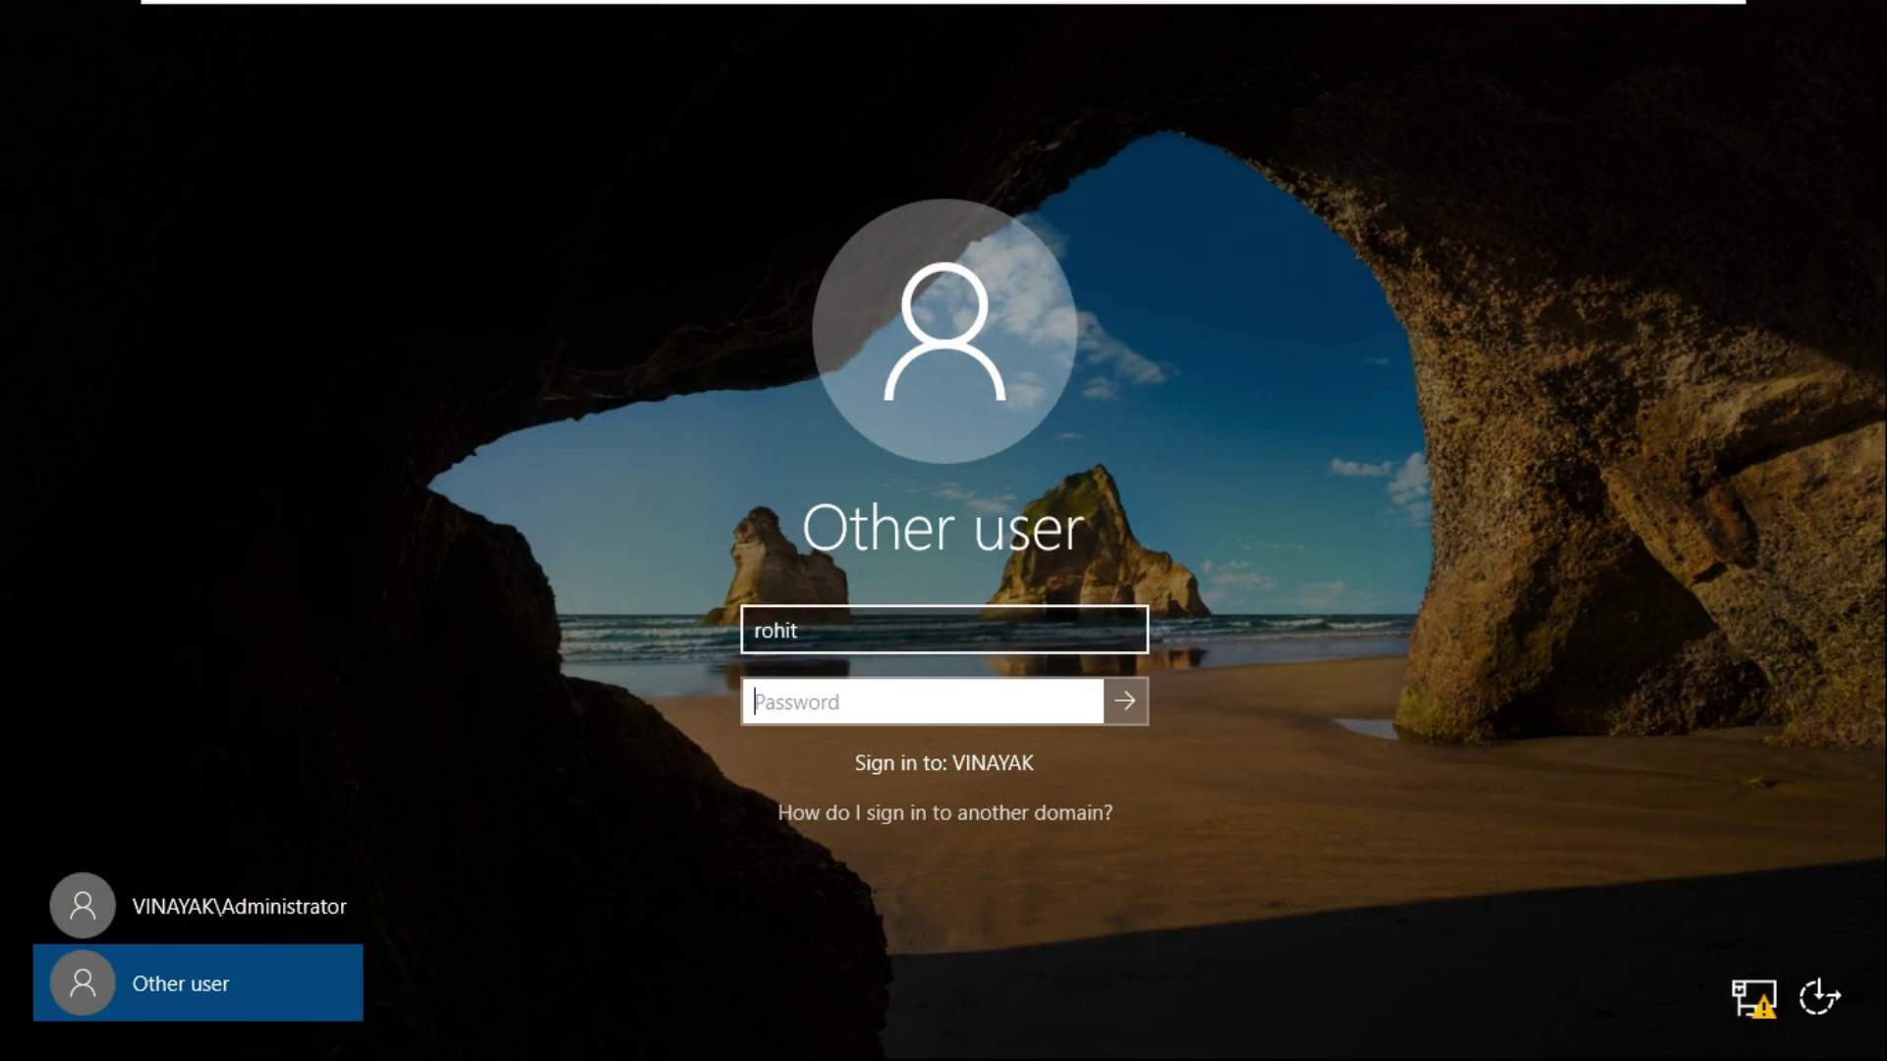
type("1234")
key("Return")
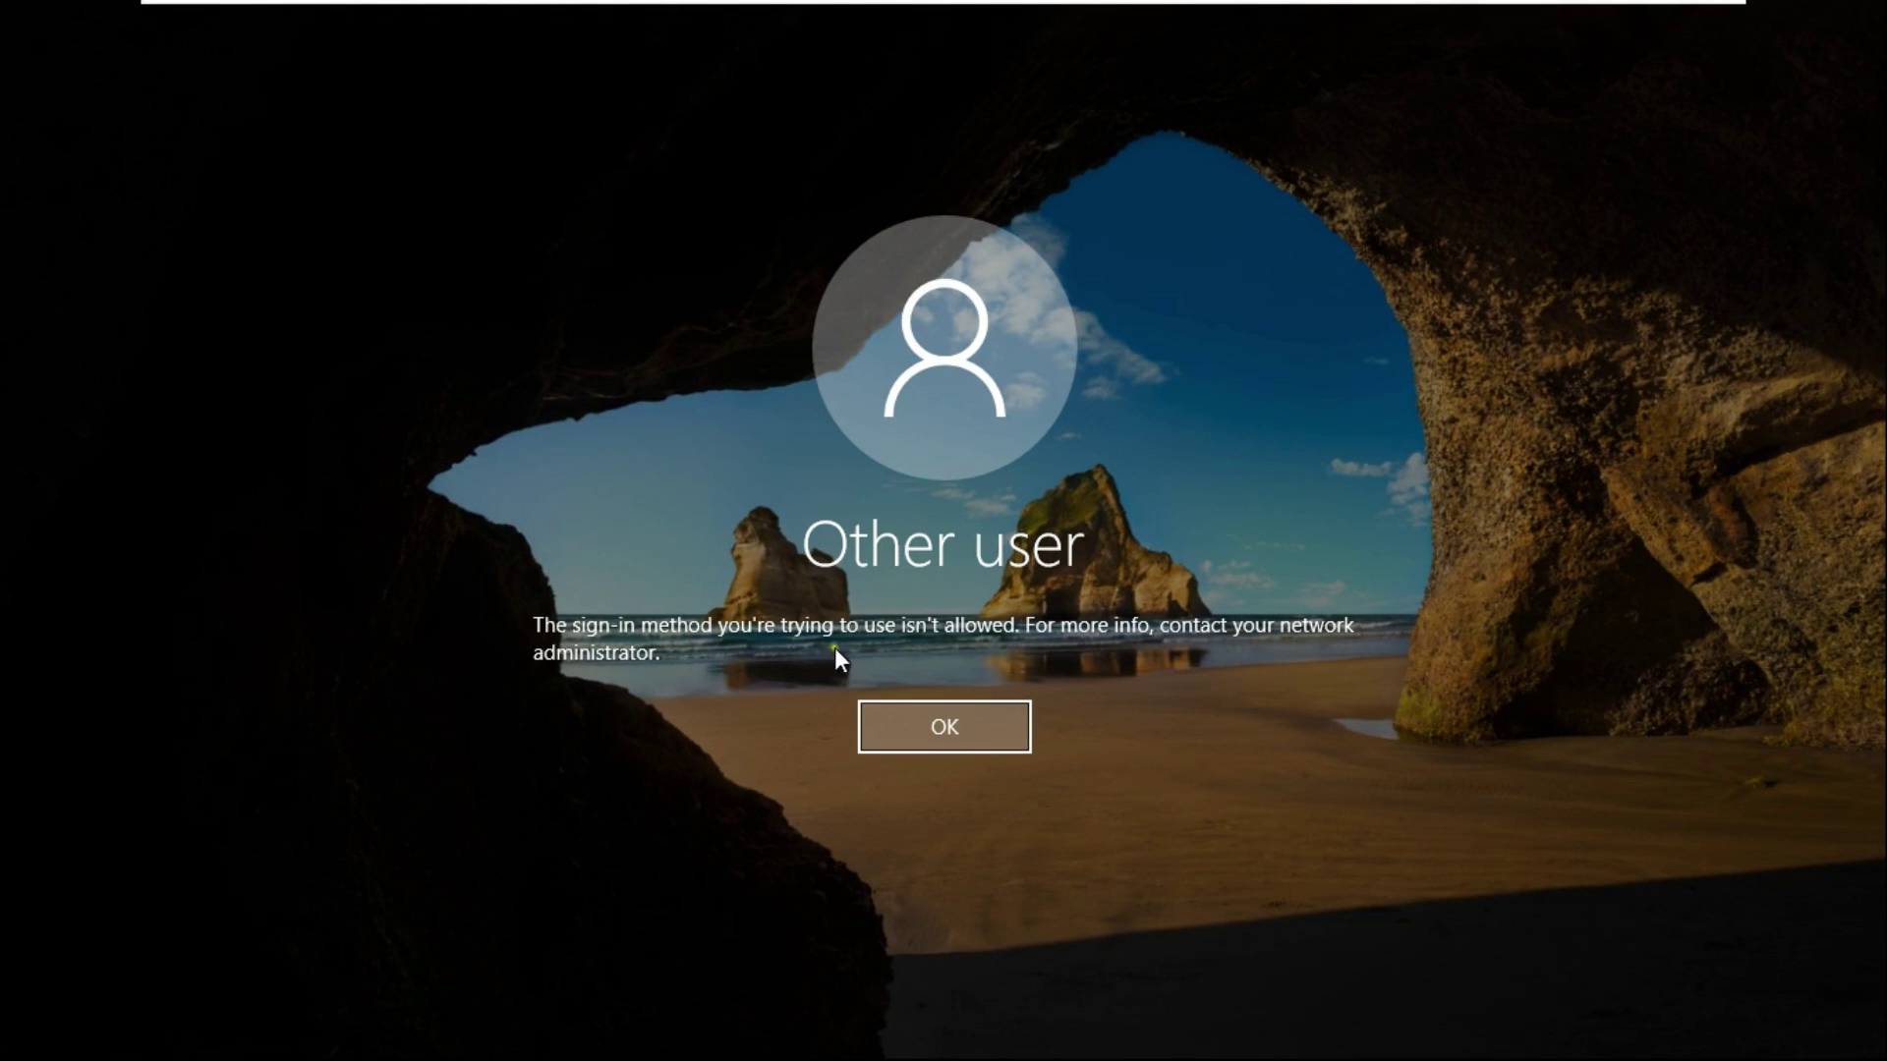
left_click(989, 727)
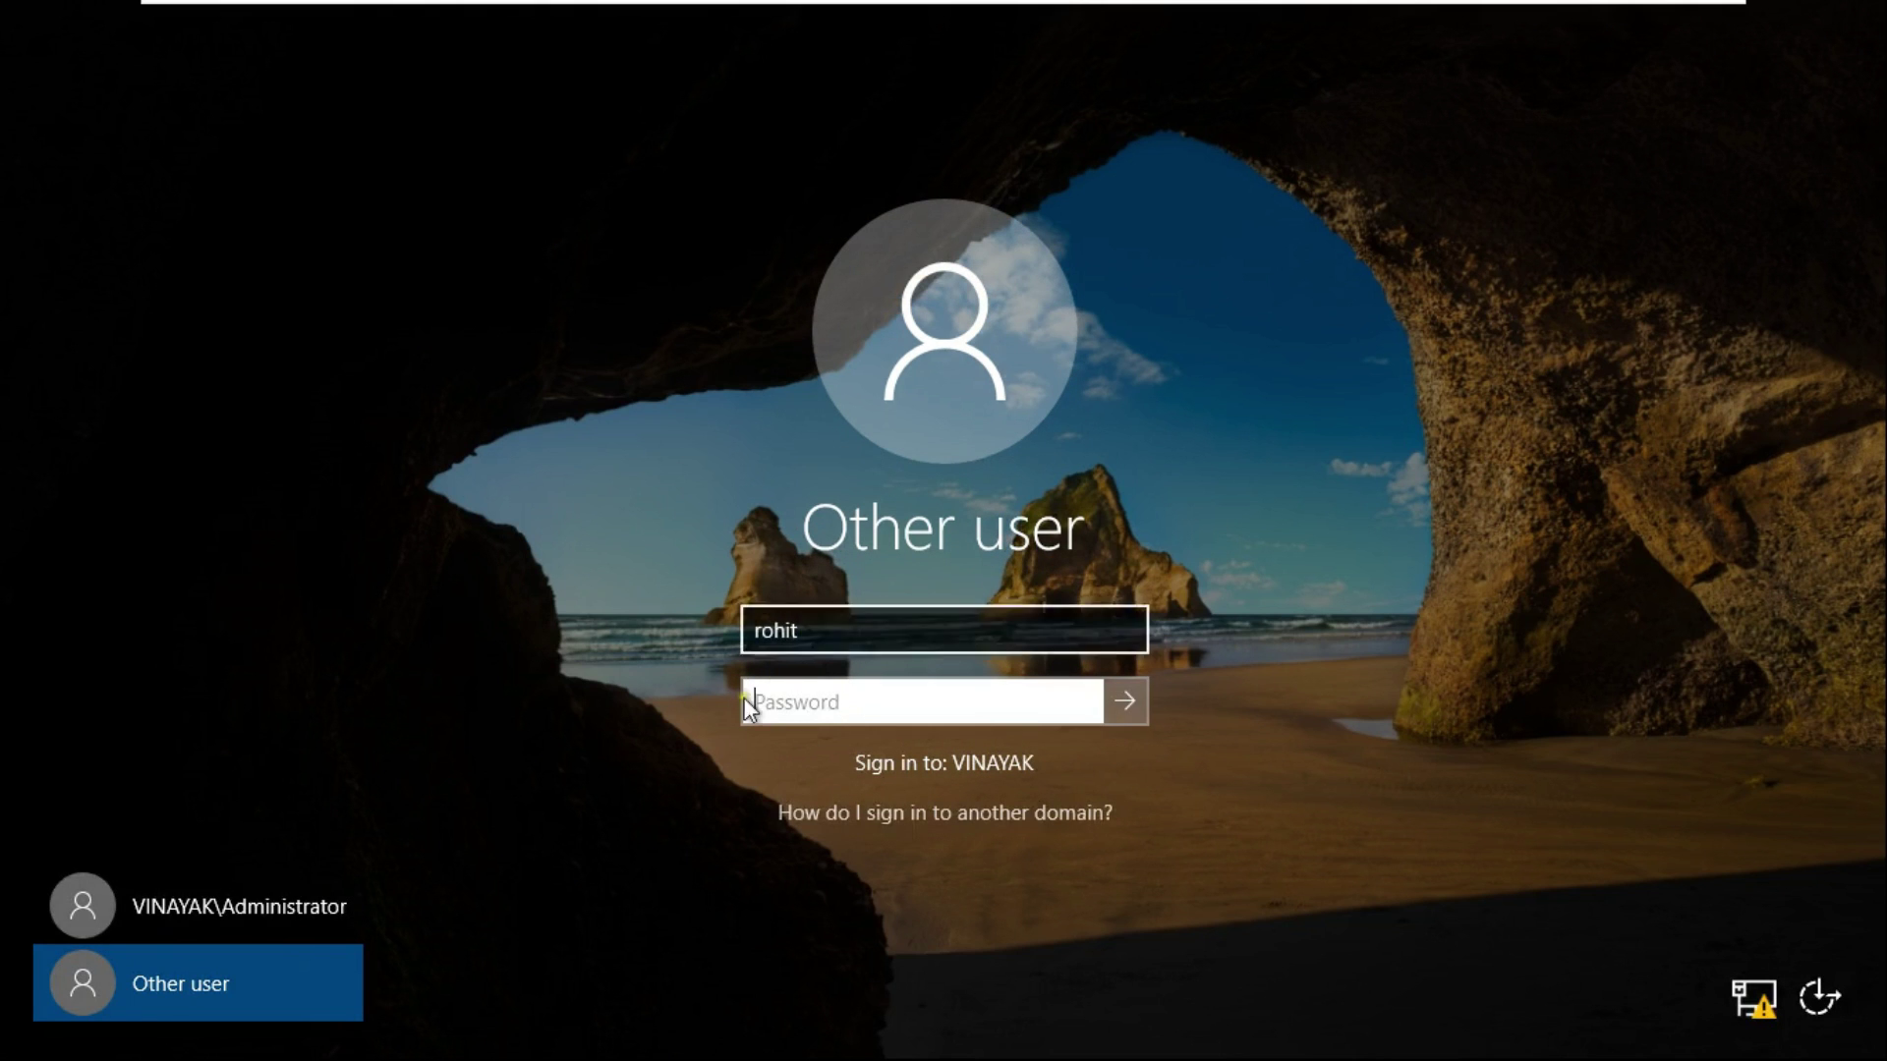
Sign back in as Administrator with its password.
left_click(209, 892)
type("••••••")
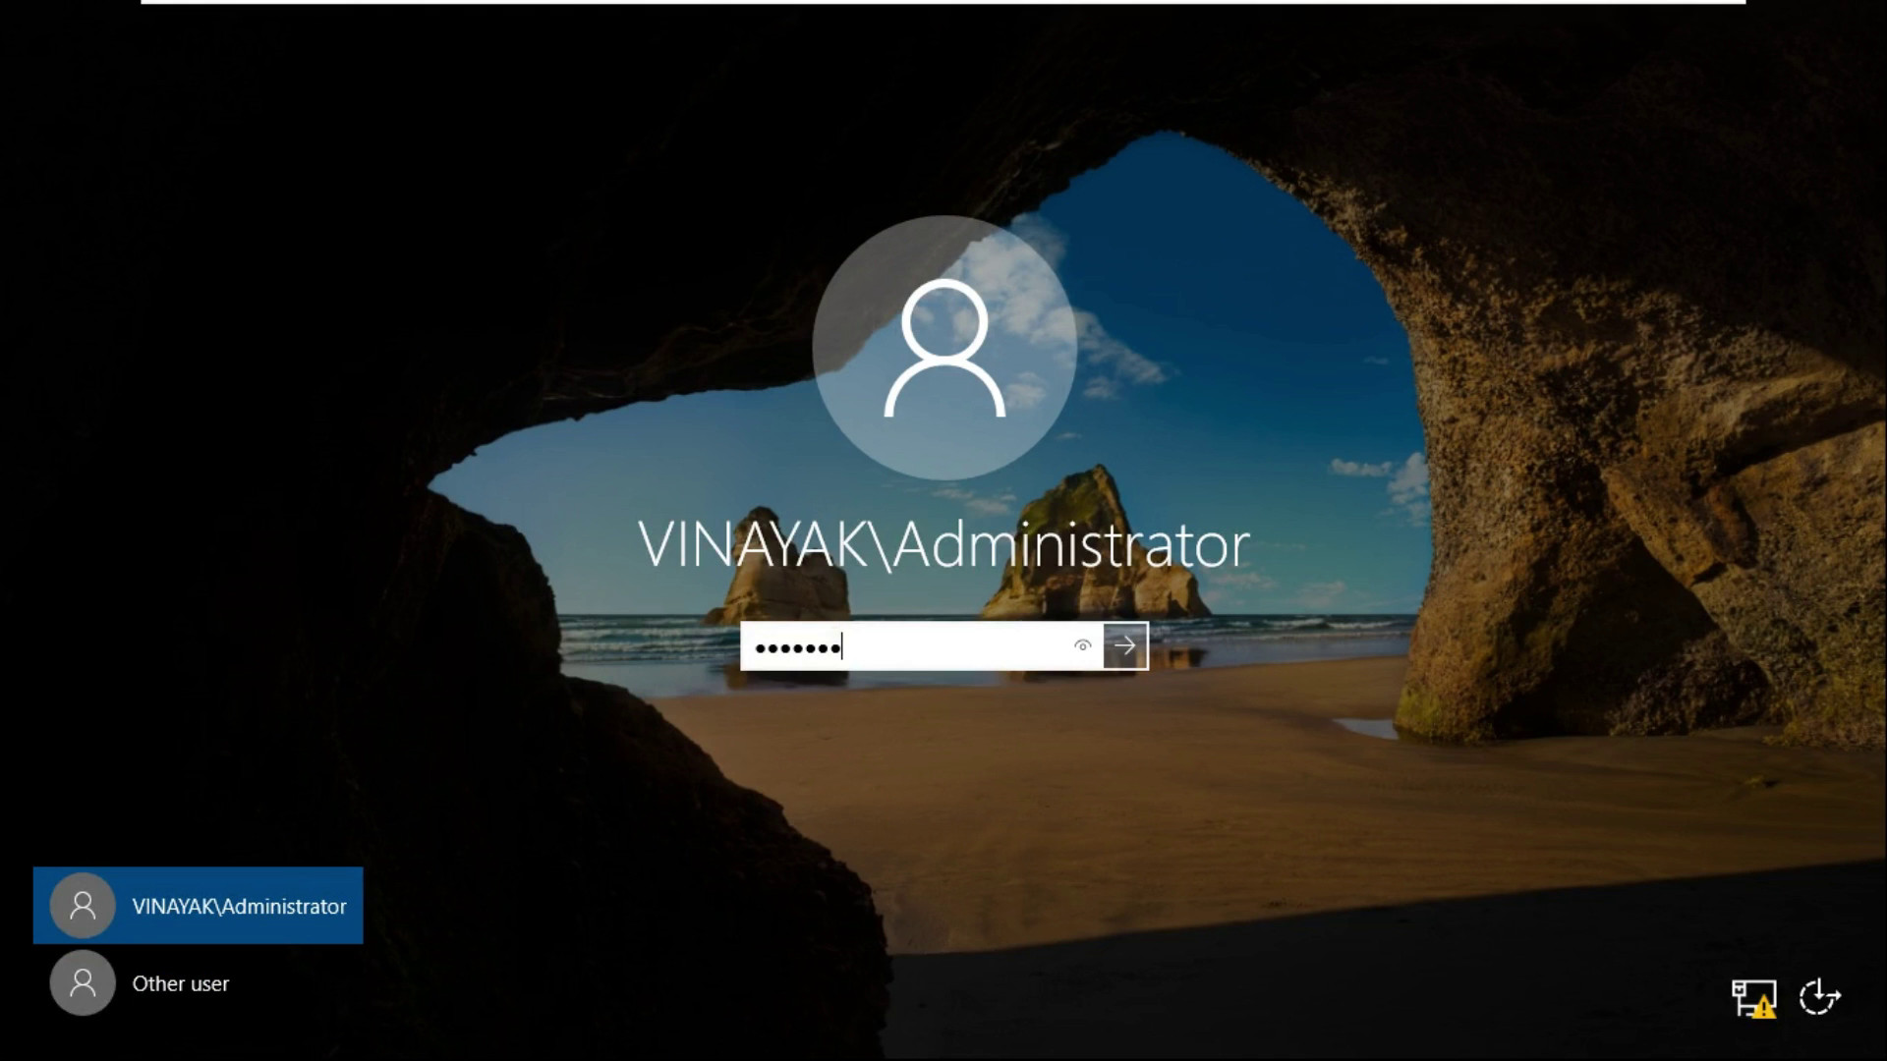
type("•")
key("Return")
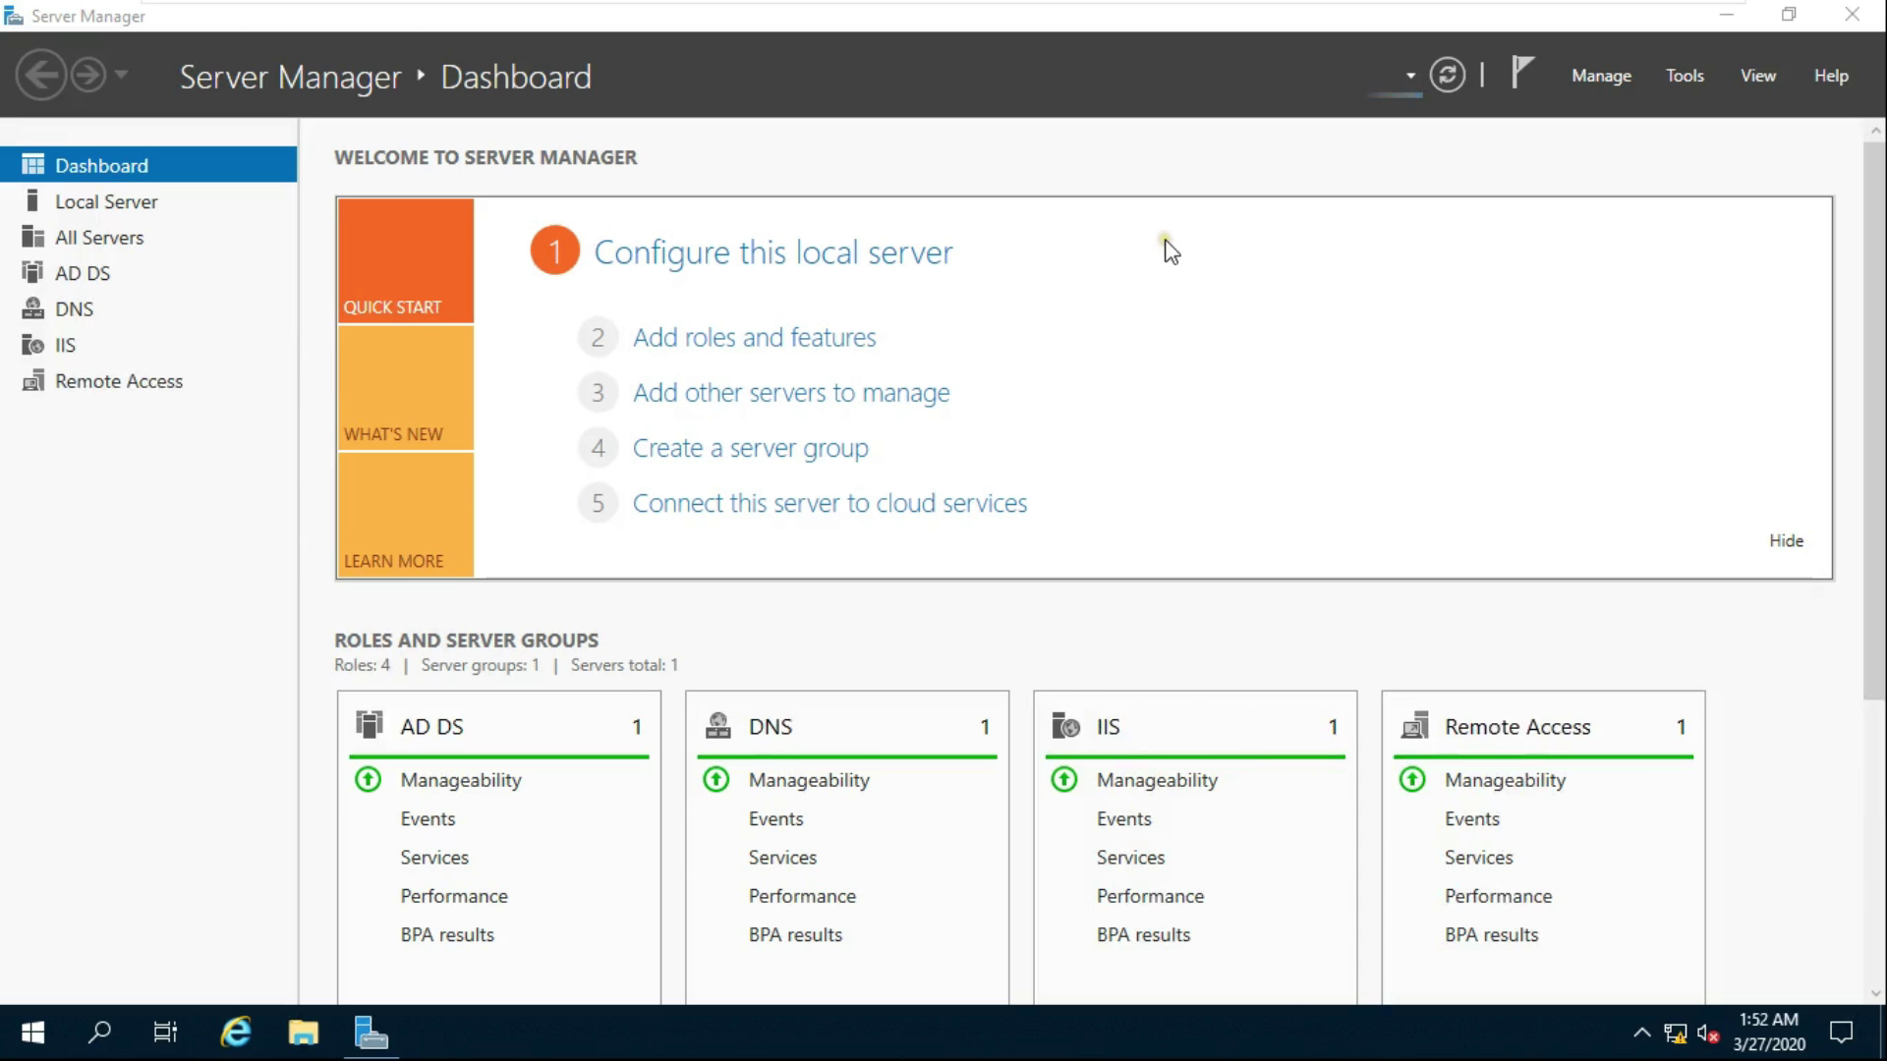
Launch Group Policy Management, expand Domain Controllers, select Default Domain Controllers Policy, and acknowledge the link warning.
left_click(1692, 75)
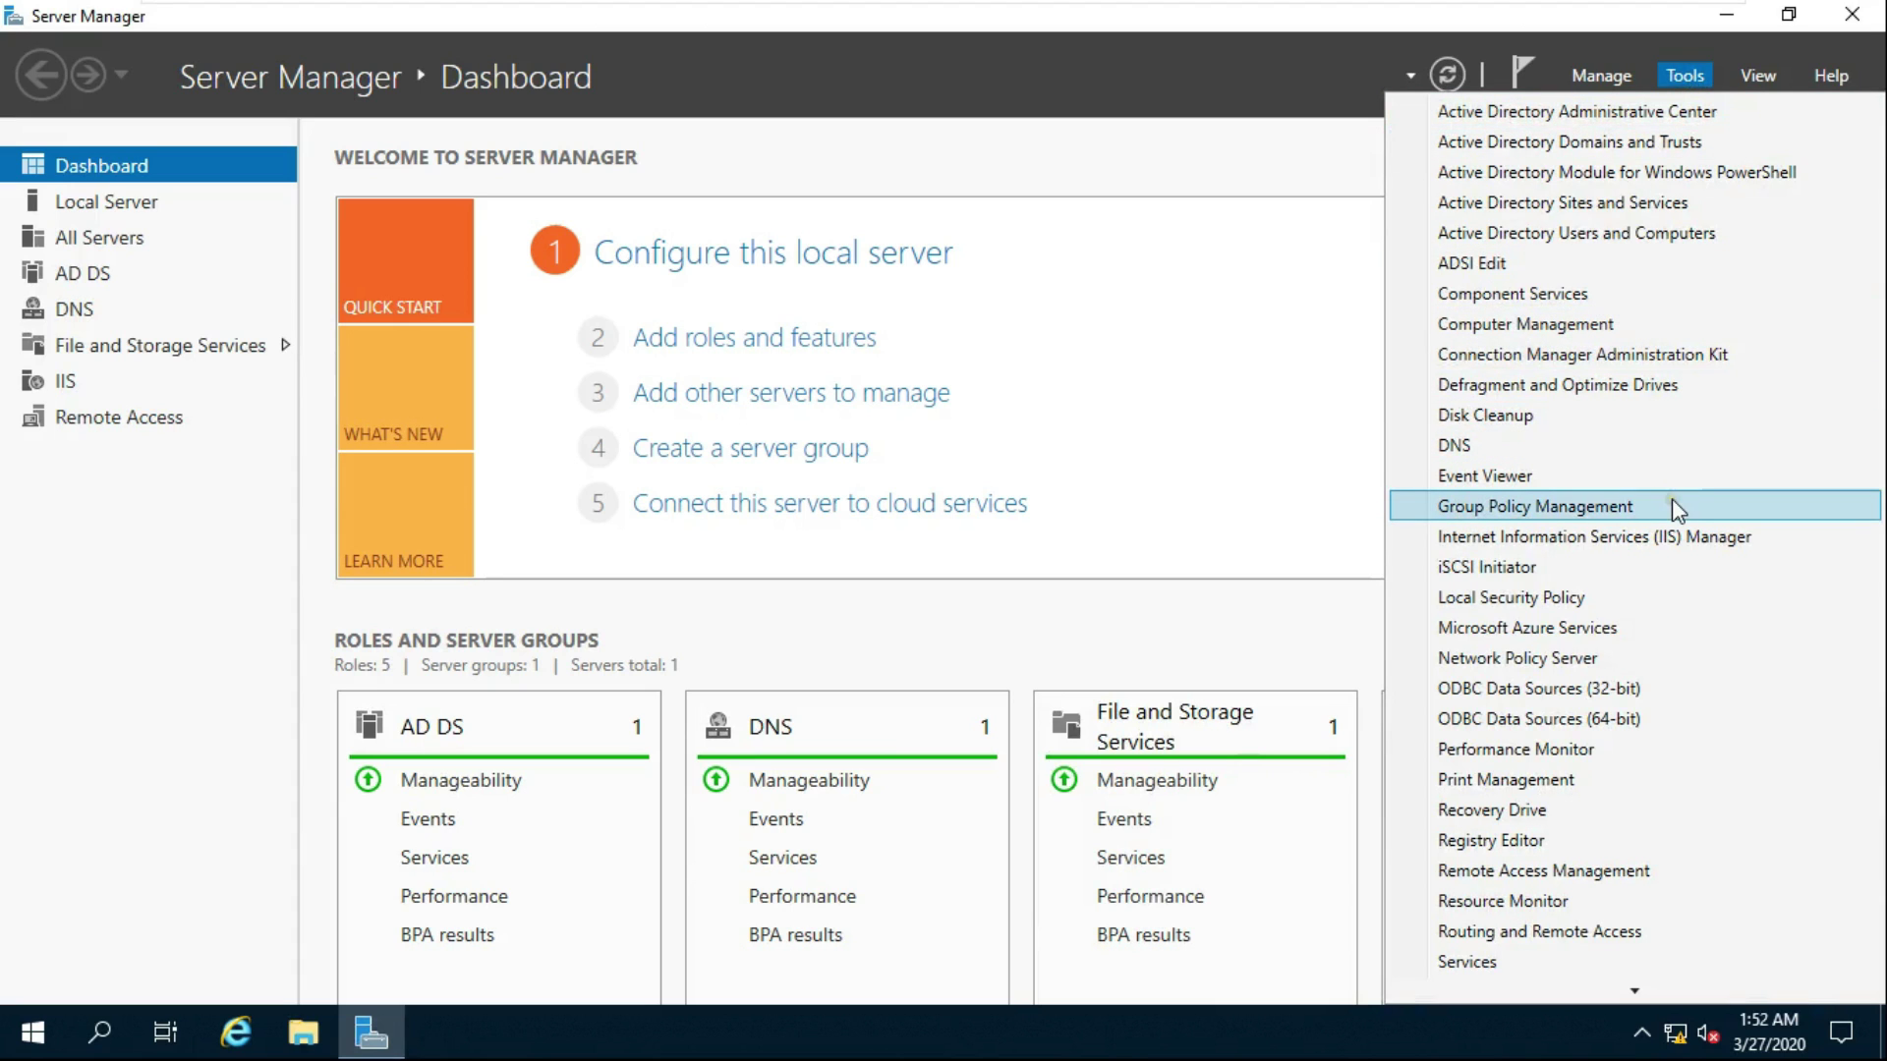
left_click(1531, 505)
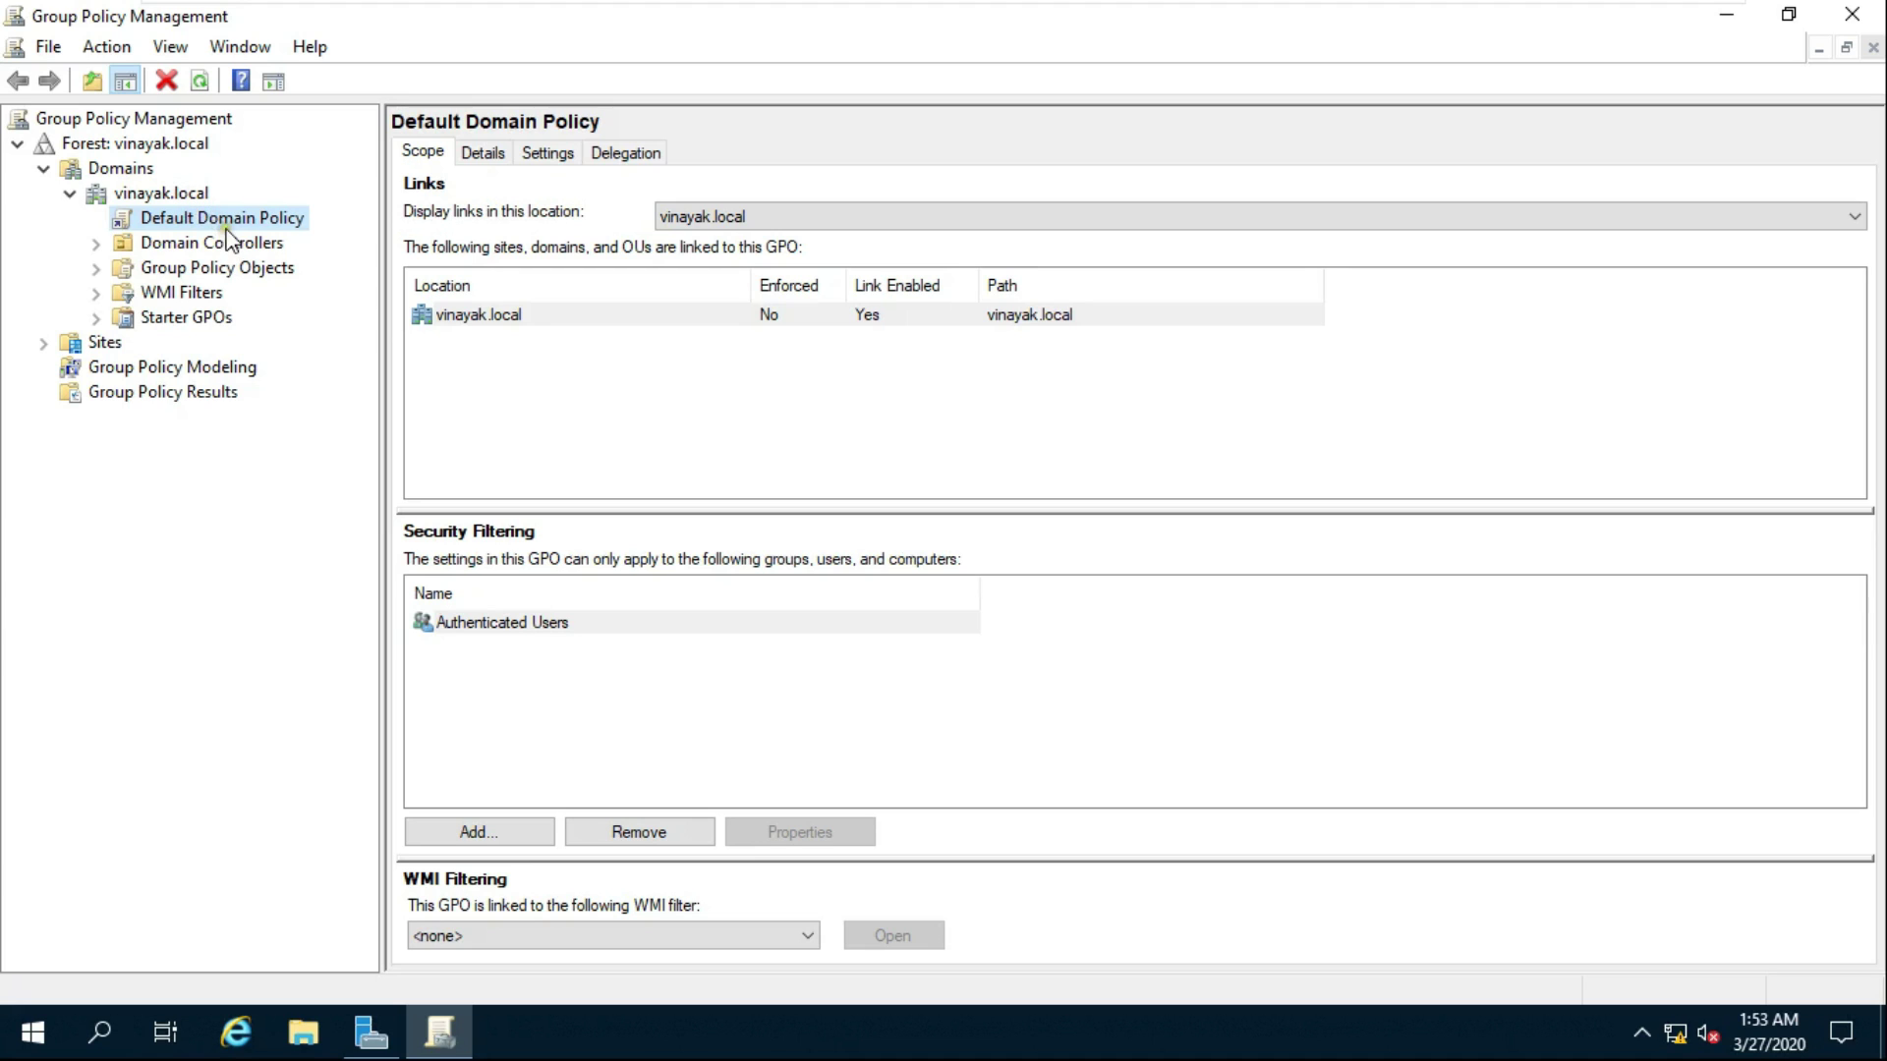
left_click(204, 246)
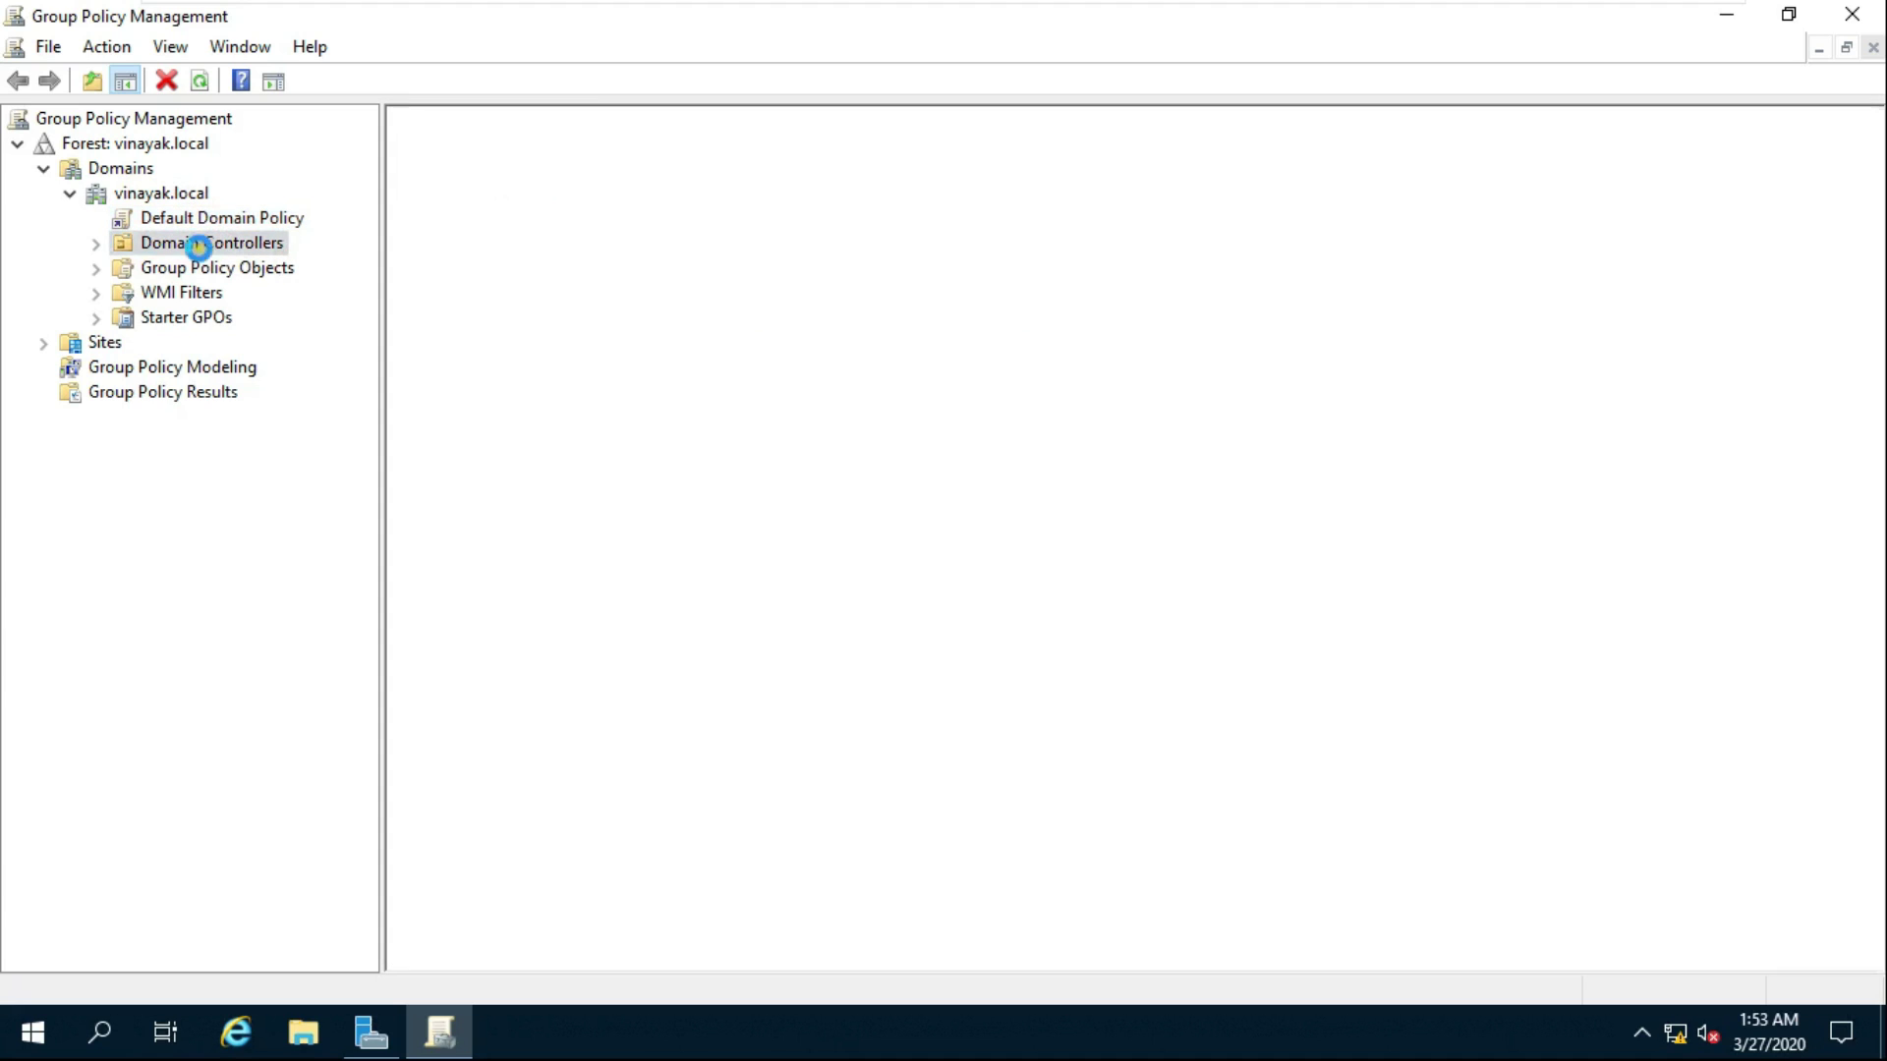
left_click(100, 244)
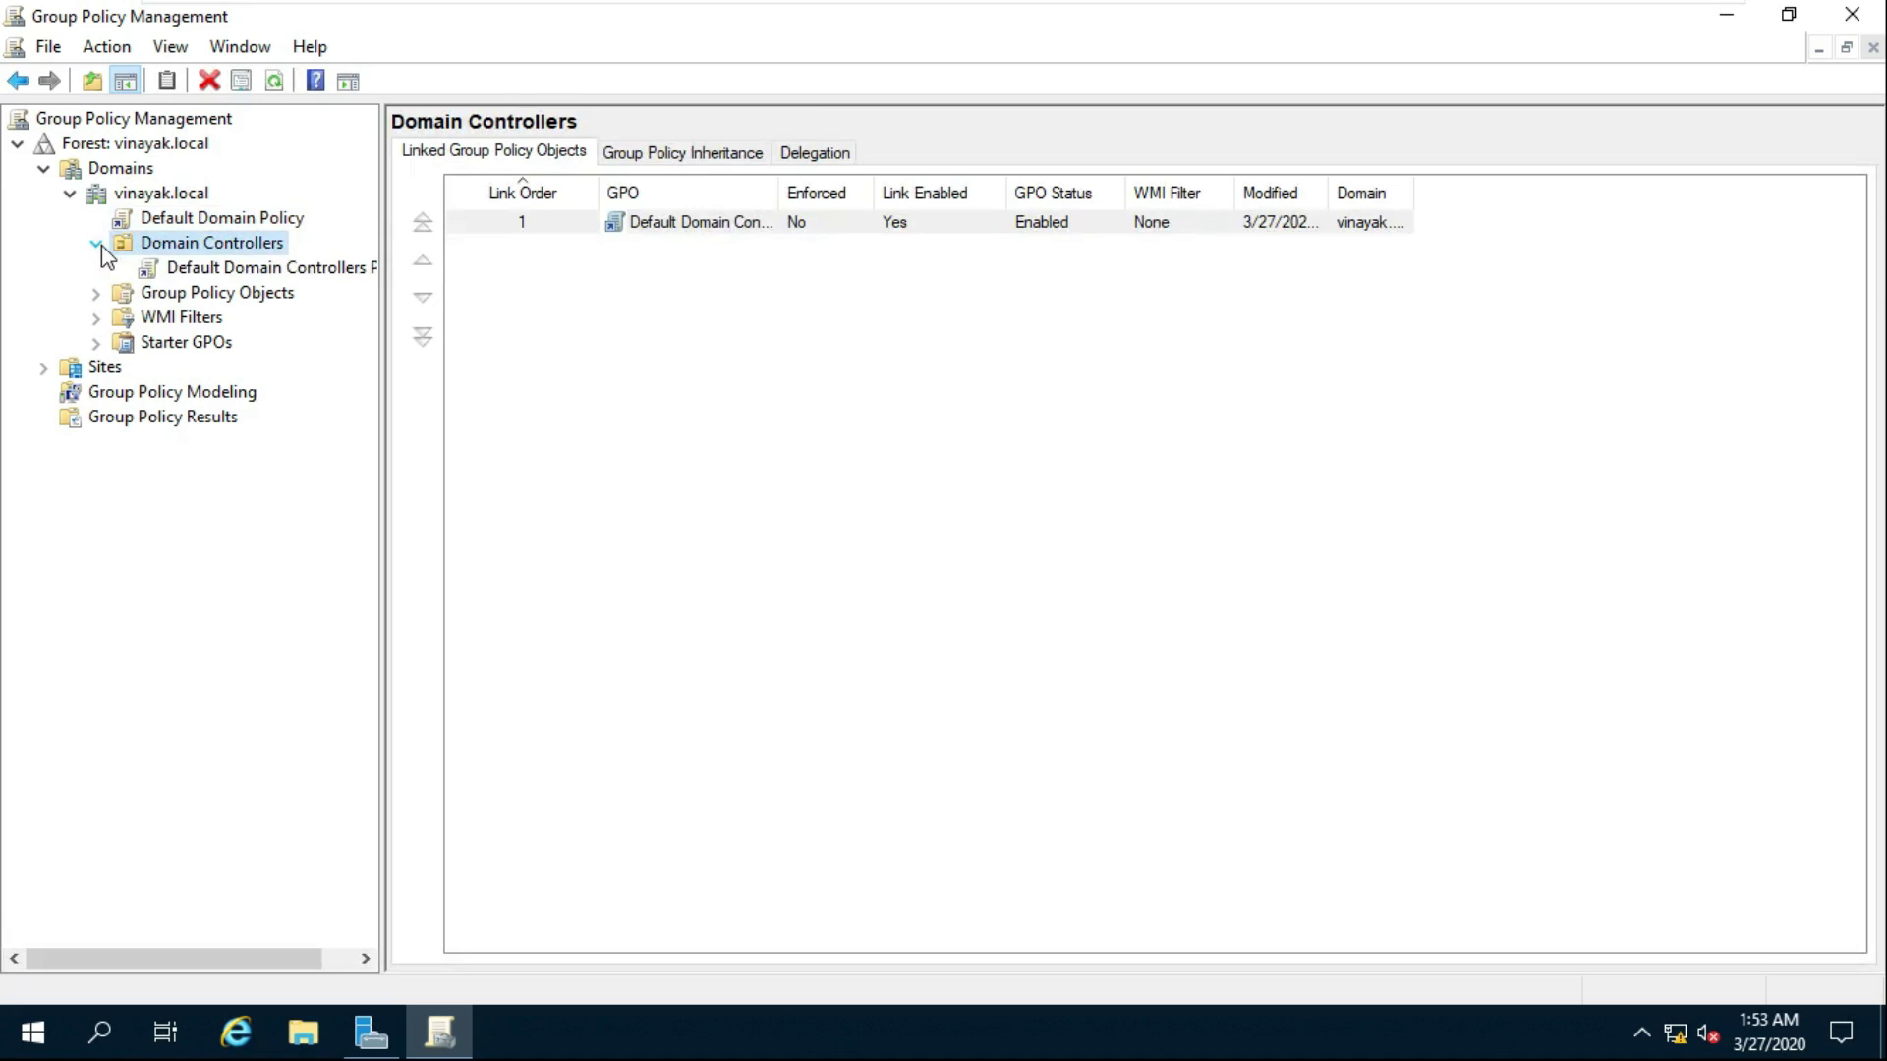
left_click(246, 273)
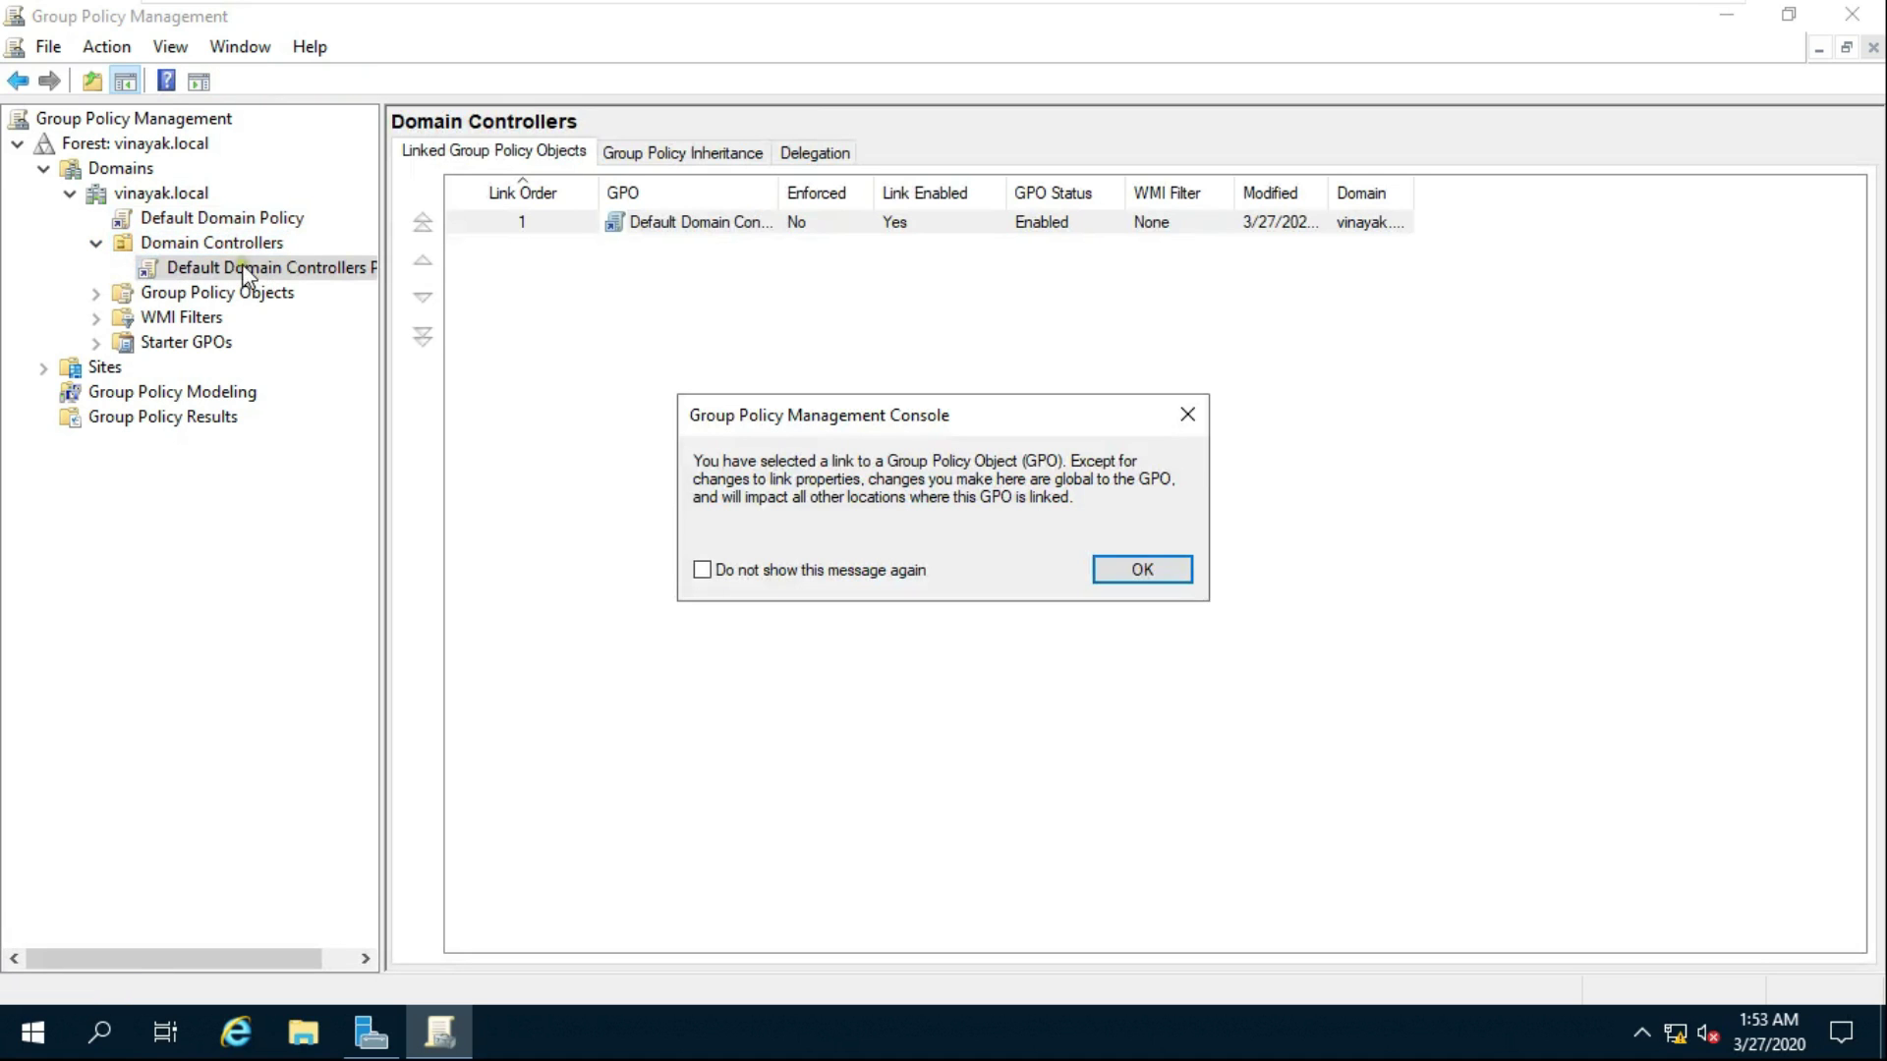
left_click(1130, 570)
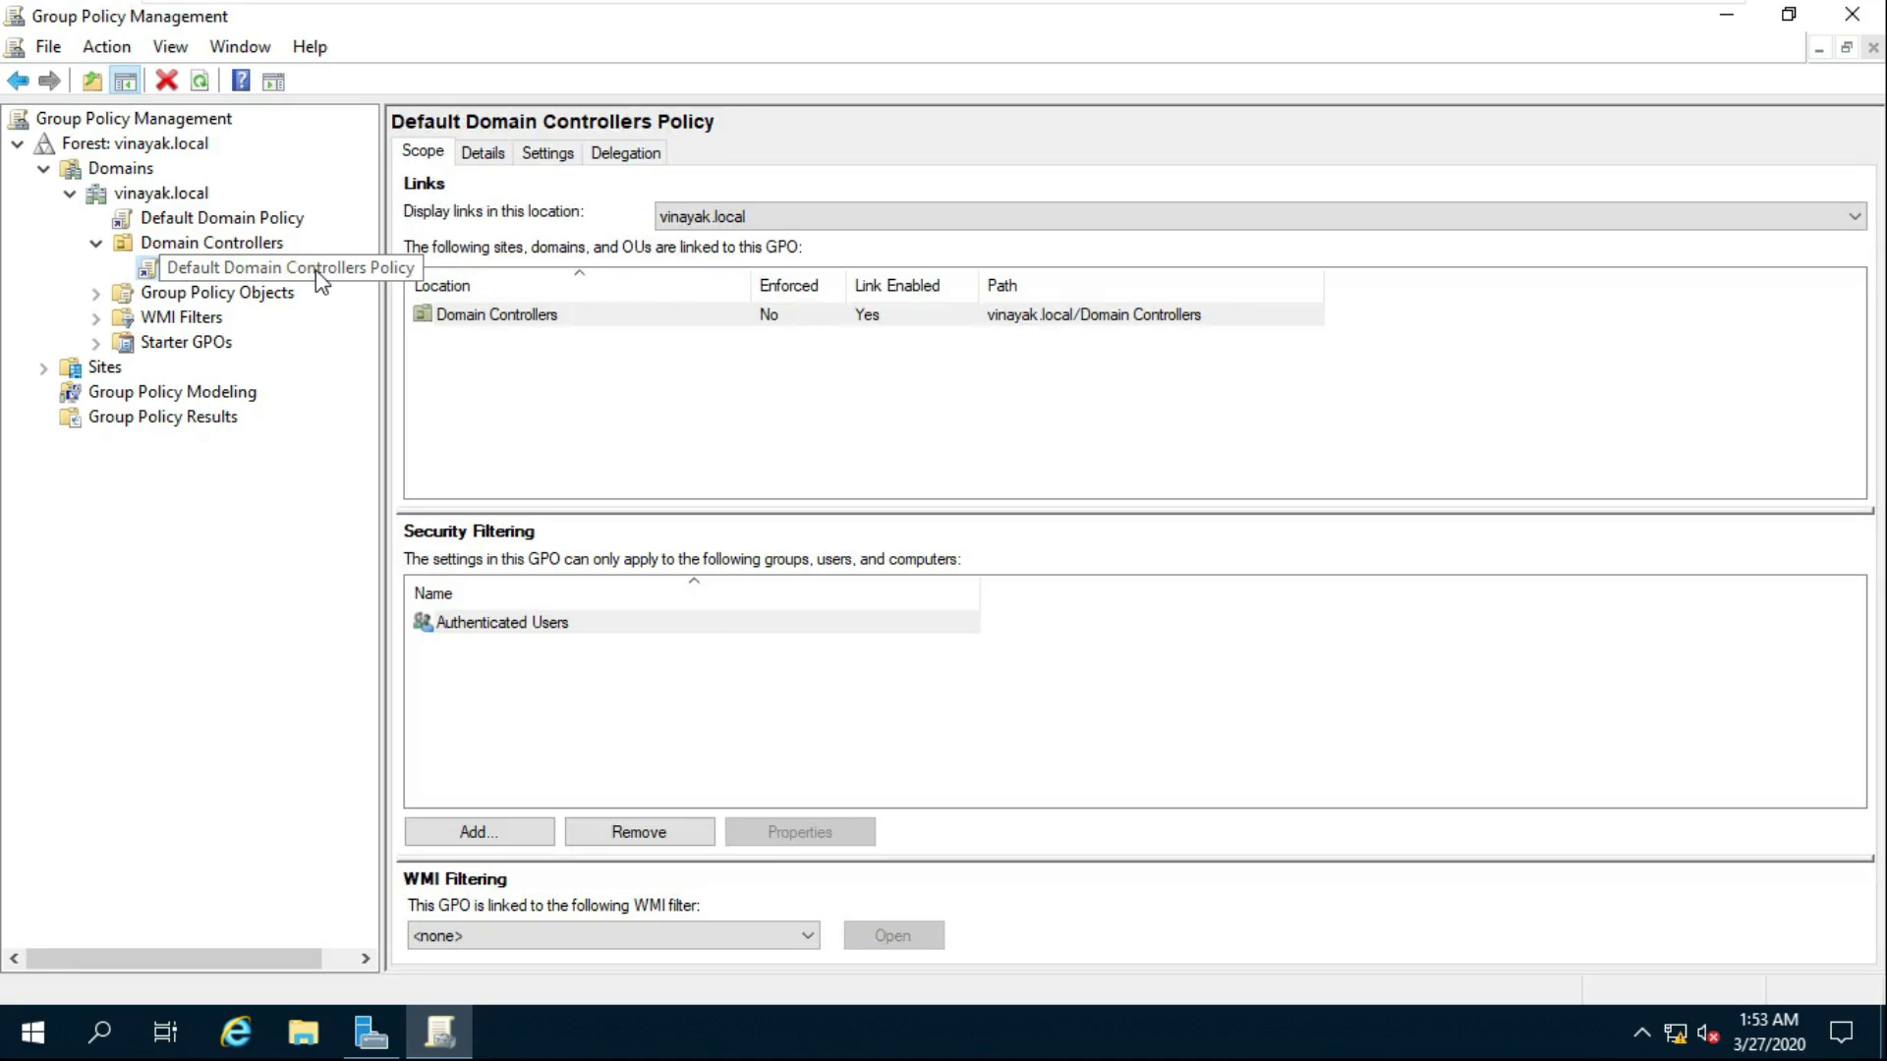
Edit the policy and navigate Windows Settings > Security Settings > Local Policies > User Rights Assignment to Allow log on locally.
right_click(347, 283)
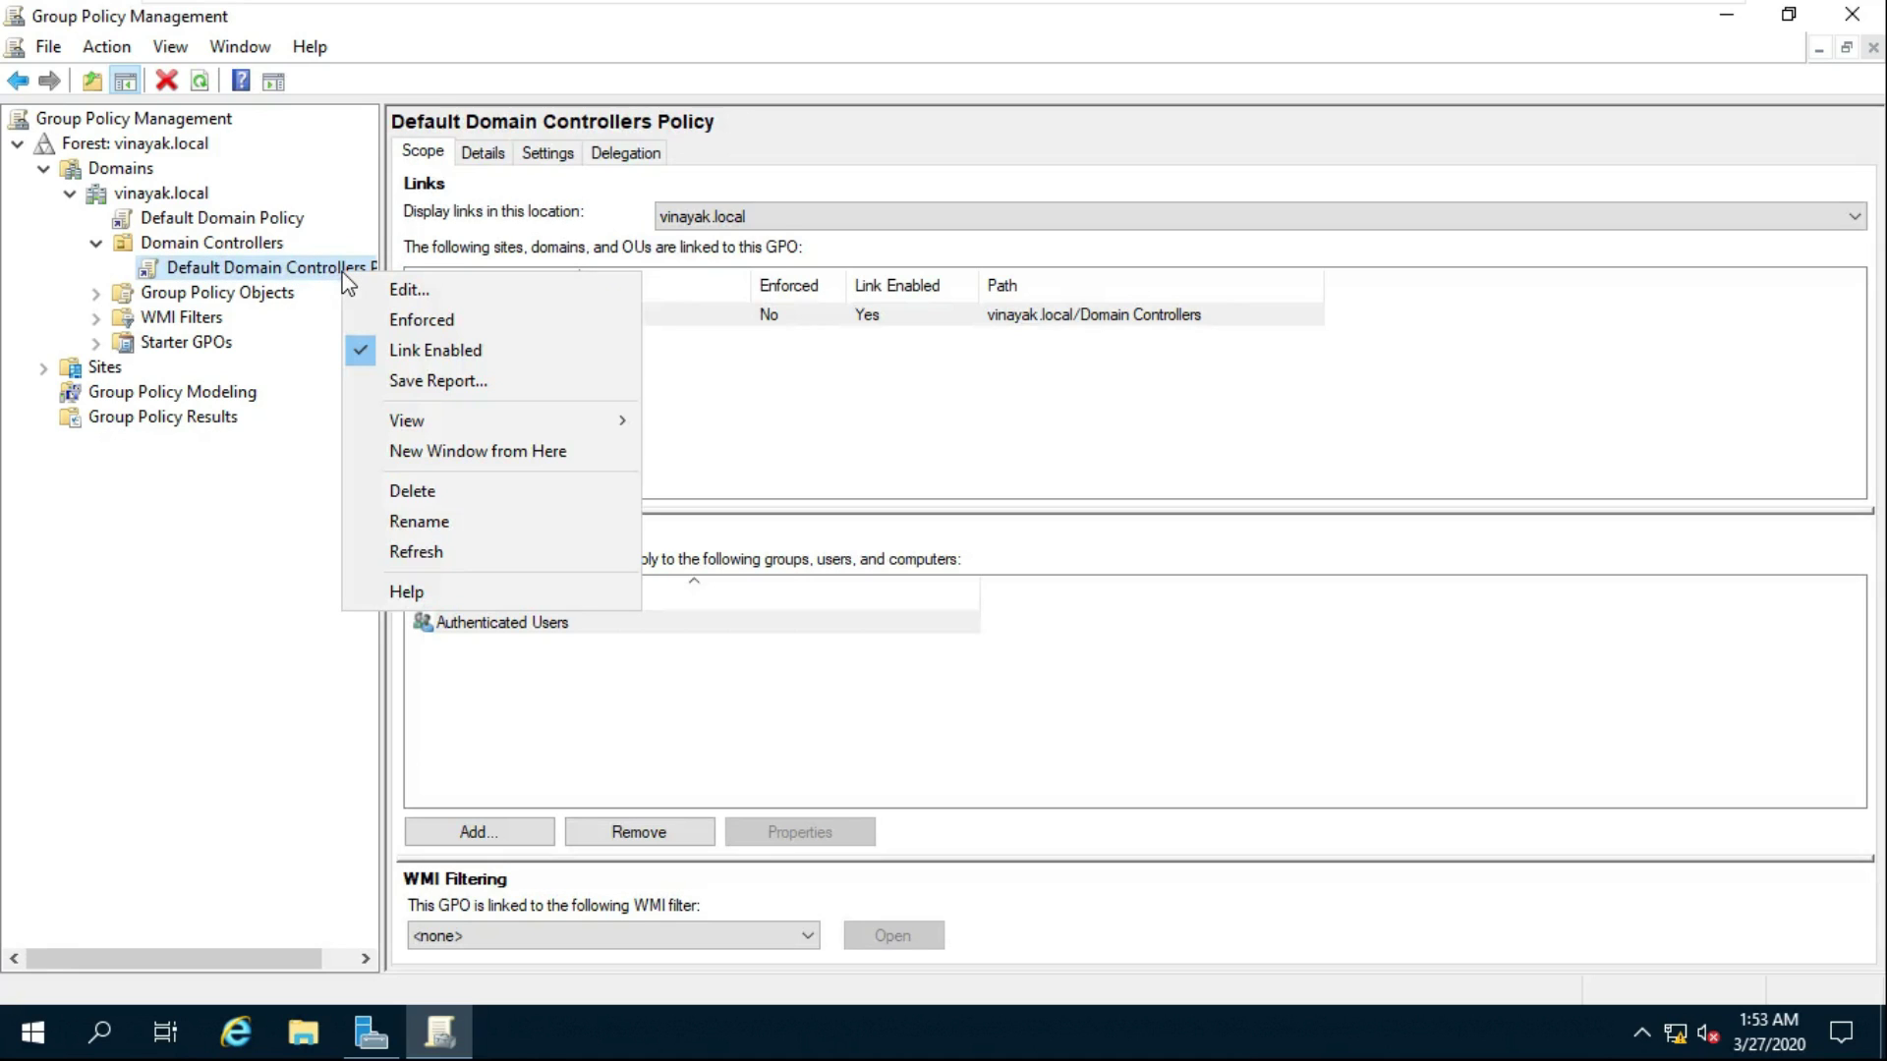
left_click(410, 292)
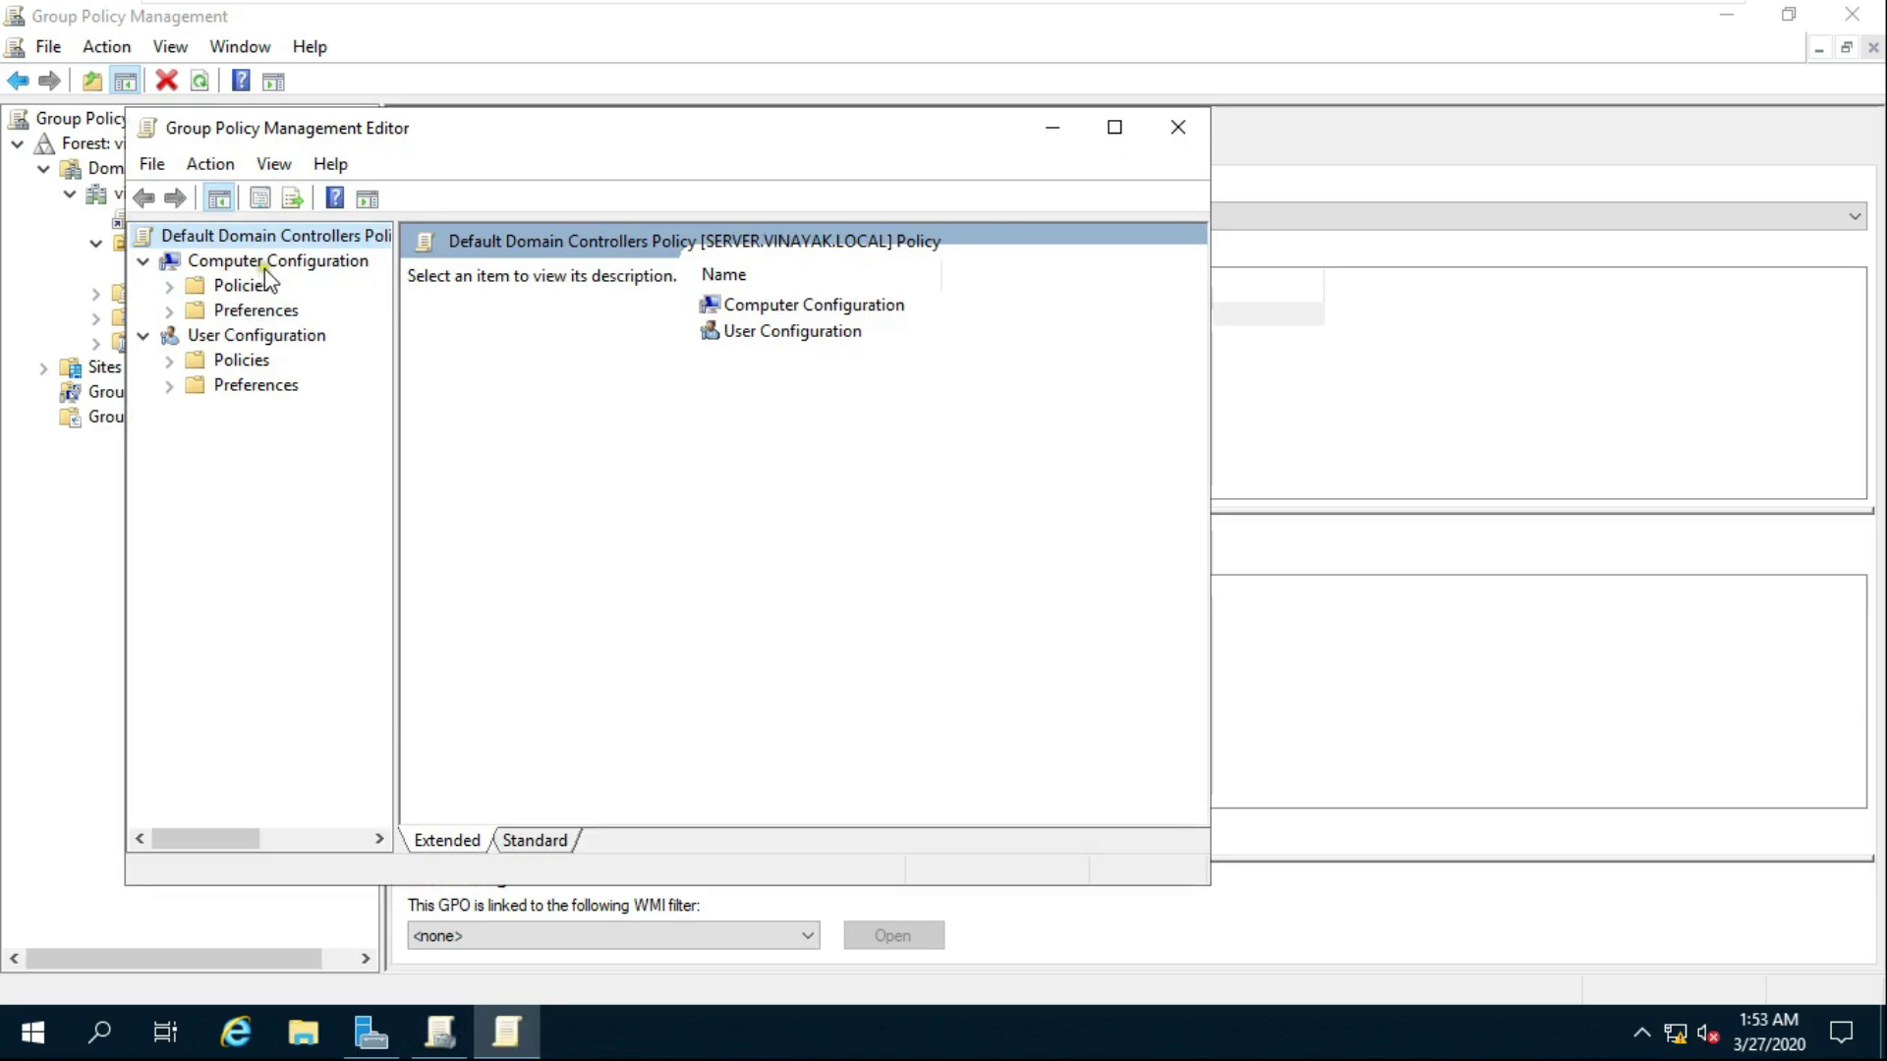
left_click(171, 286)
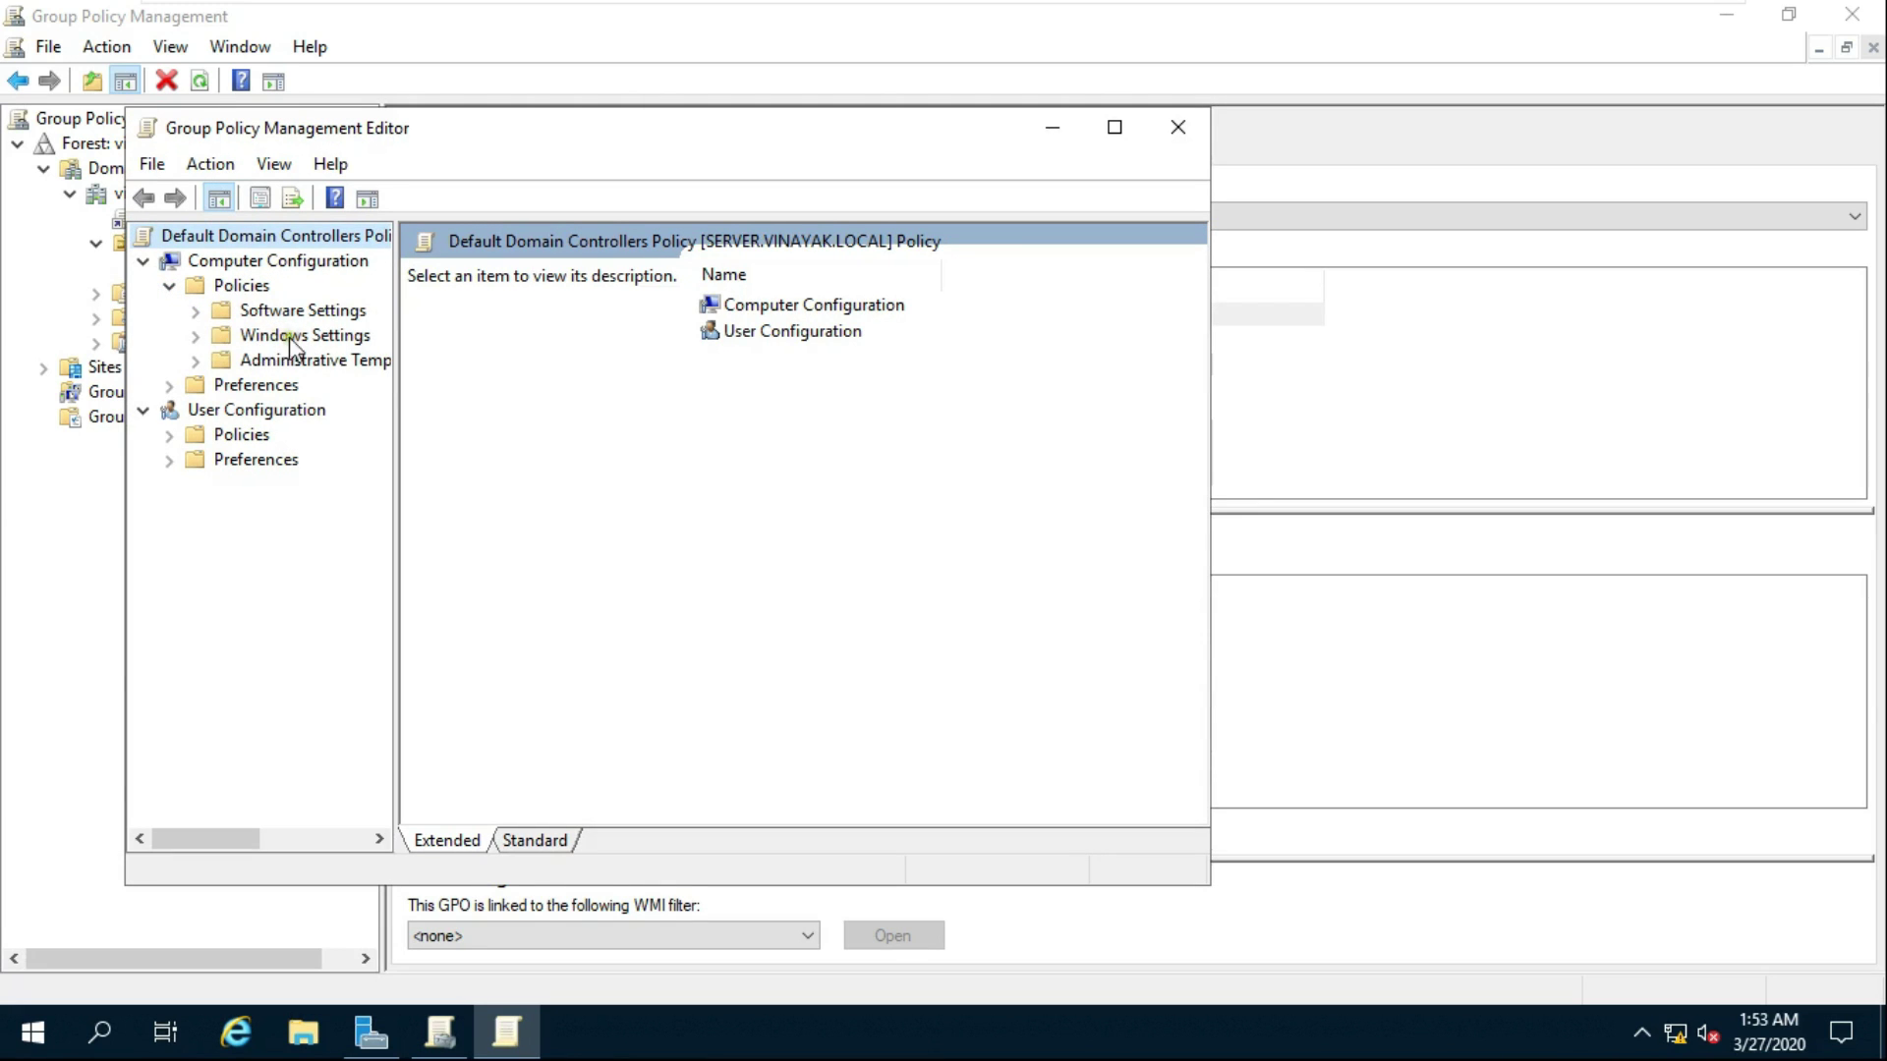
left_click(200, 362)
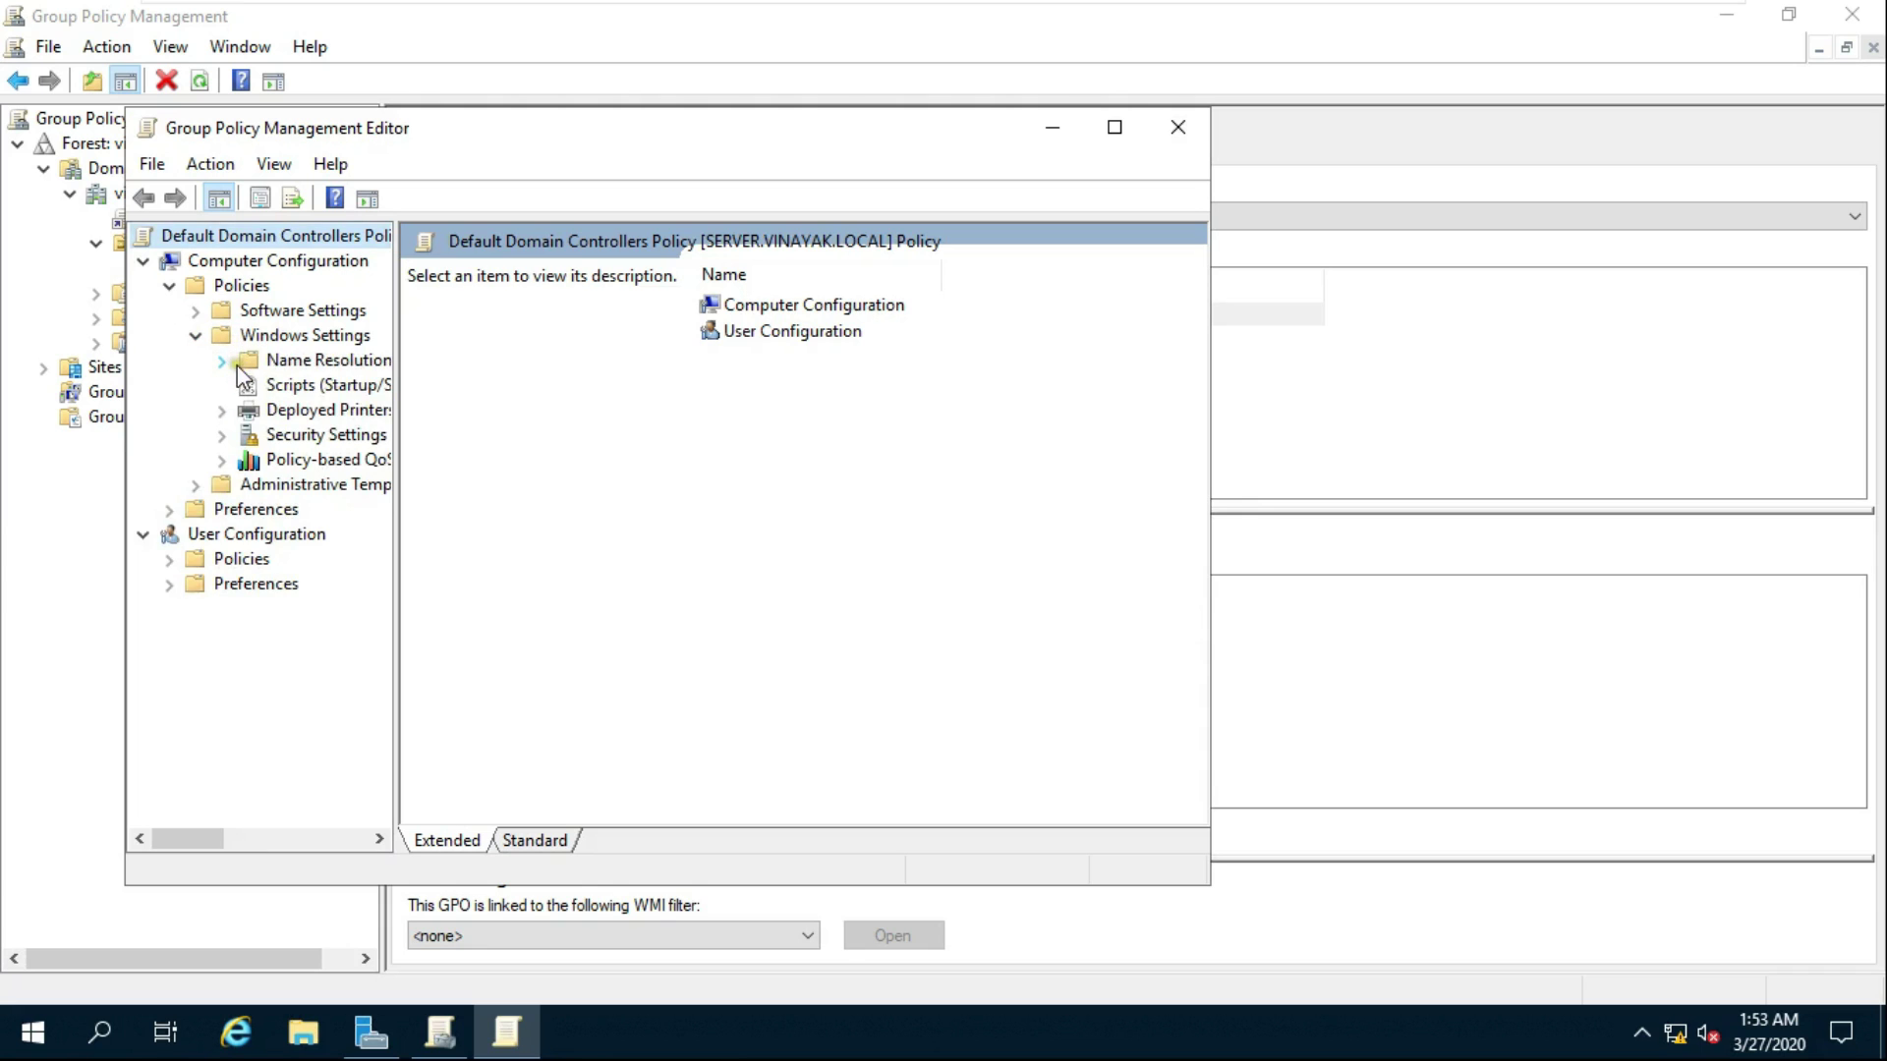
left_click(328, 435)
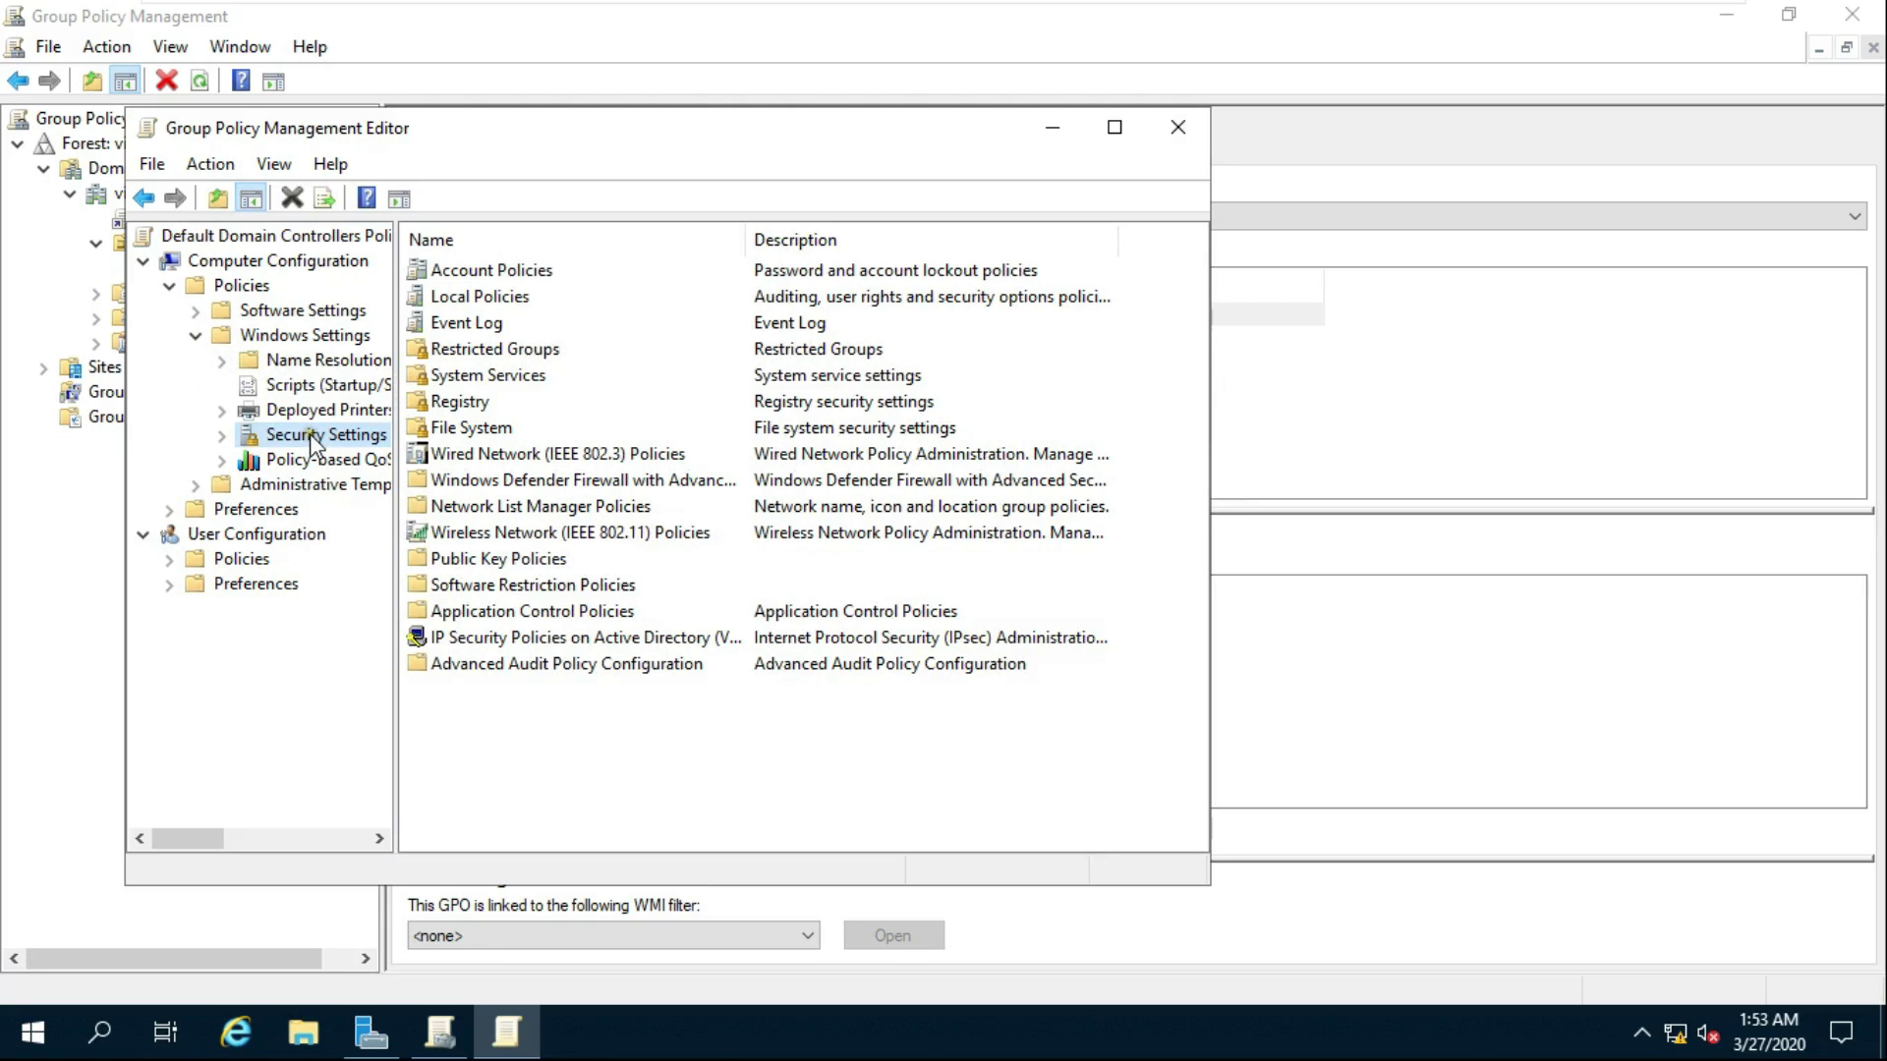
left_click(471, 300)
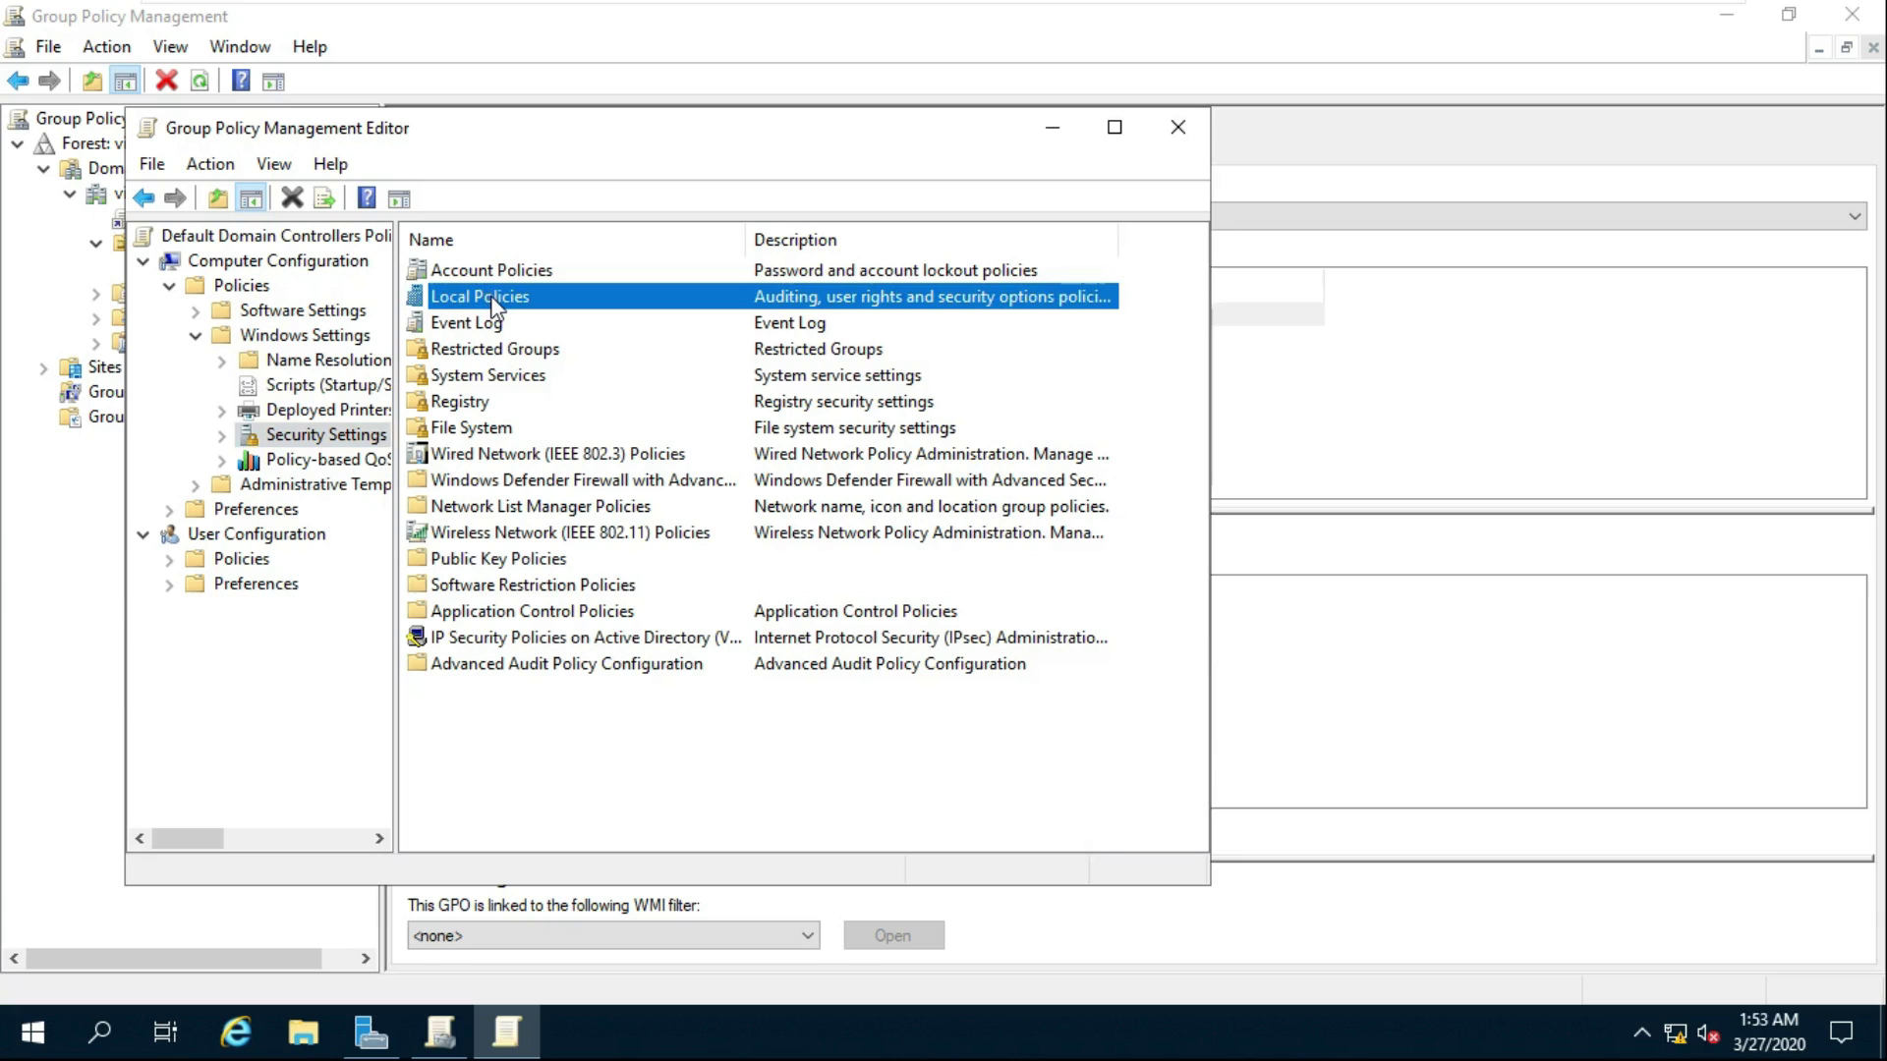
double_click(491, 307)
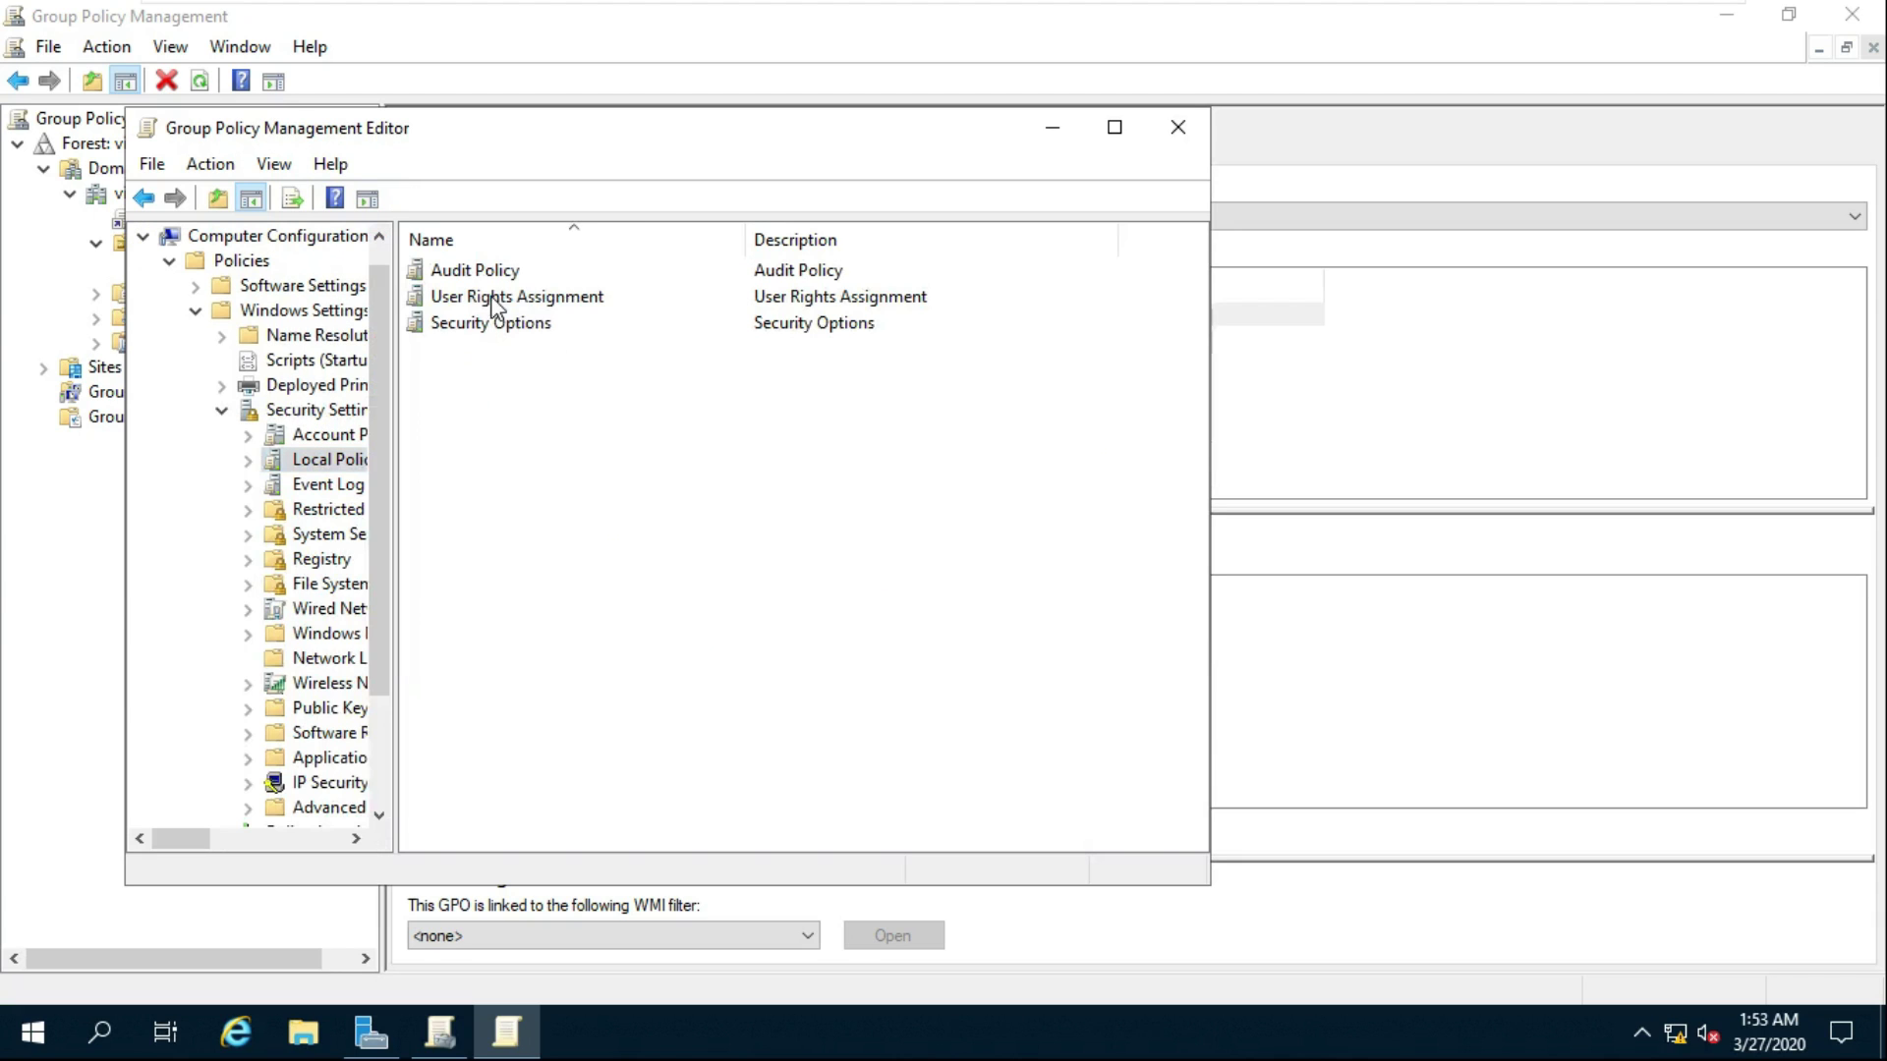
double_click(551, 297)
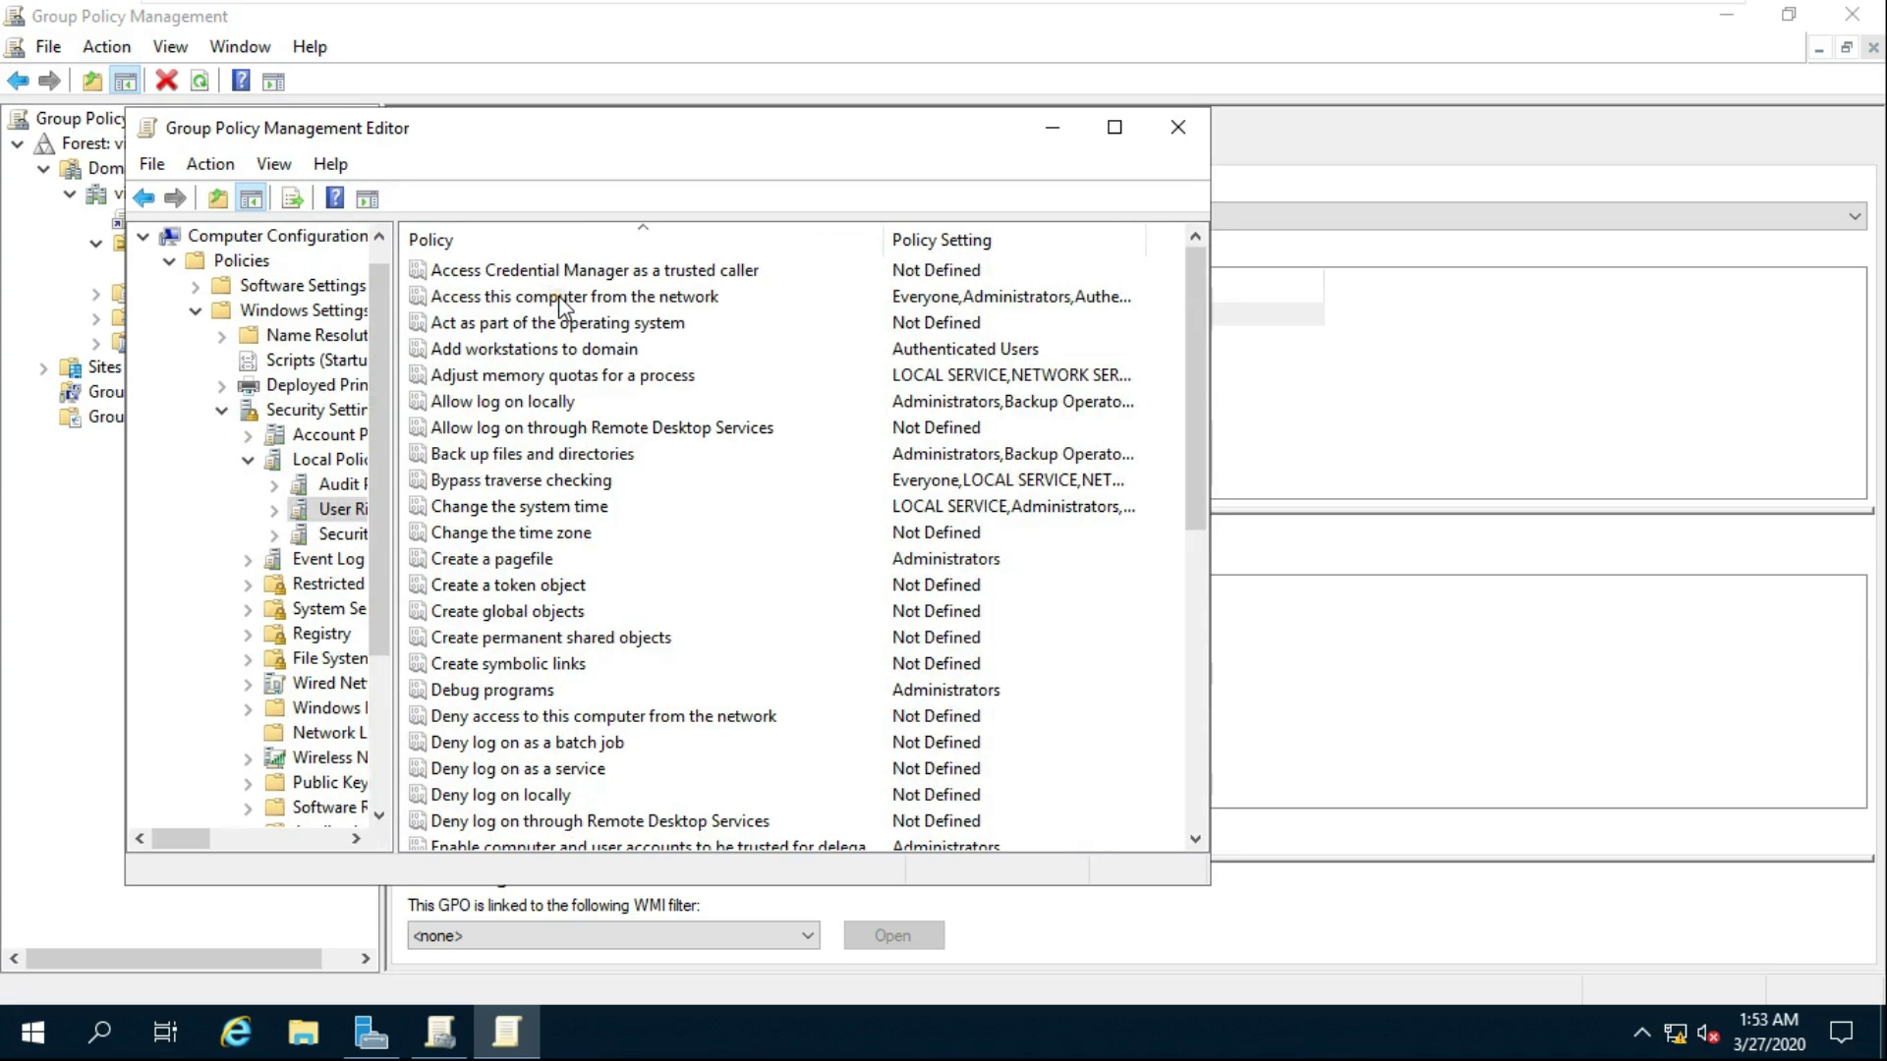
left_click(455, 411)
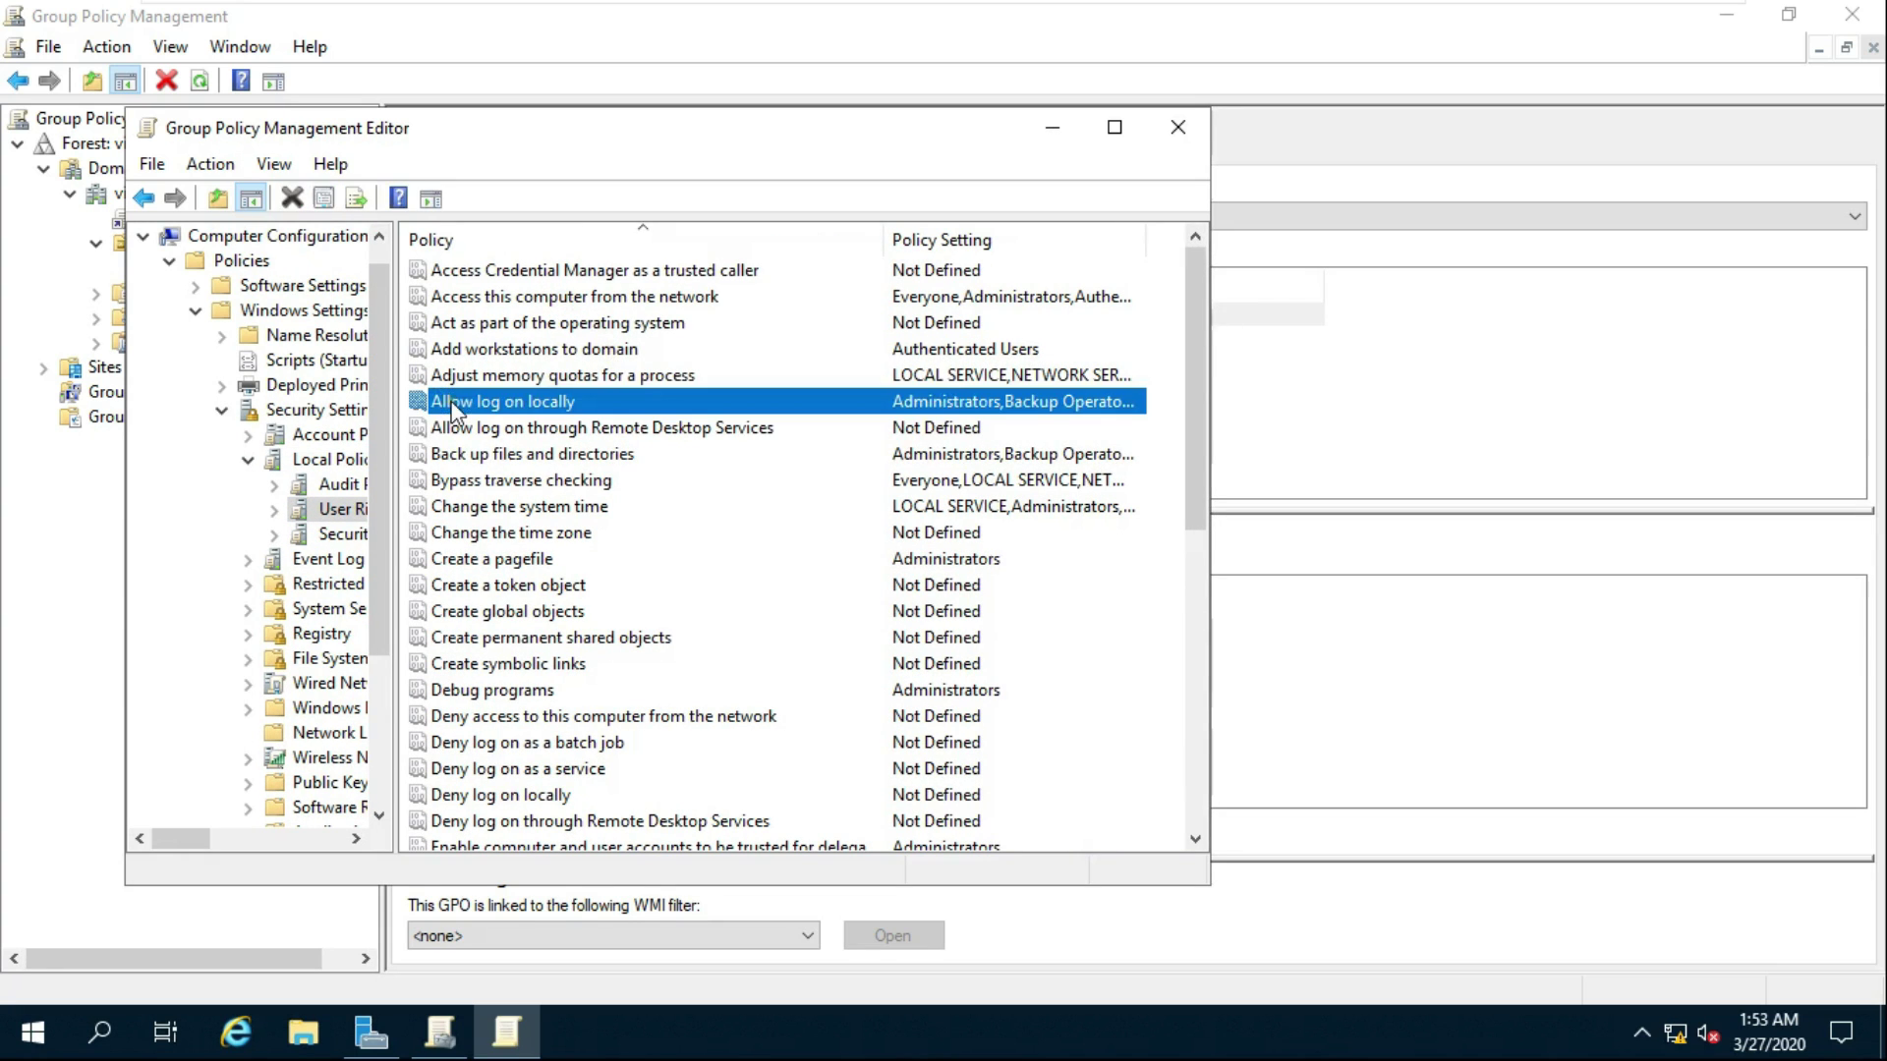
Open Allow log on locally and search the domain's users and groups for the test user.
double_click(557, 403)
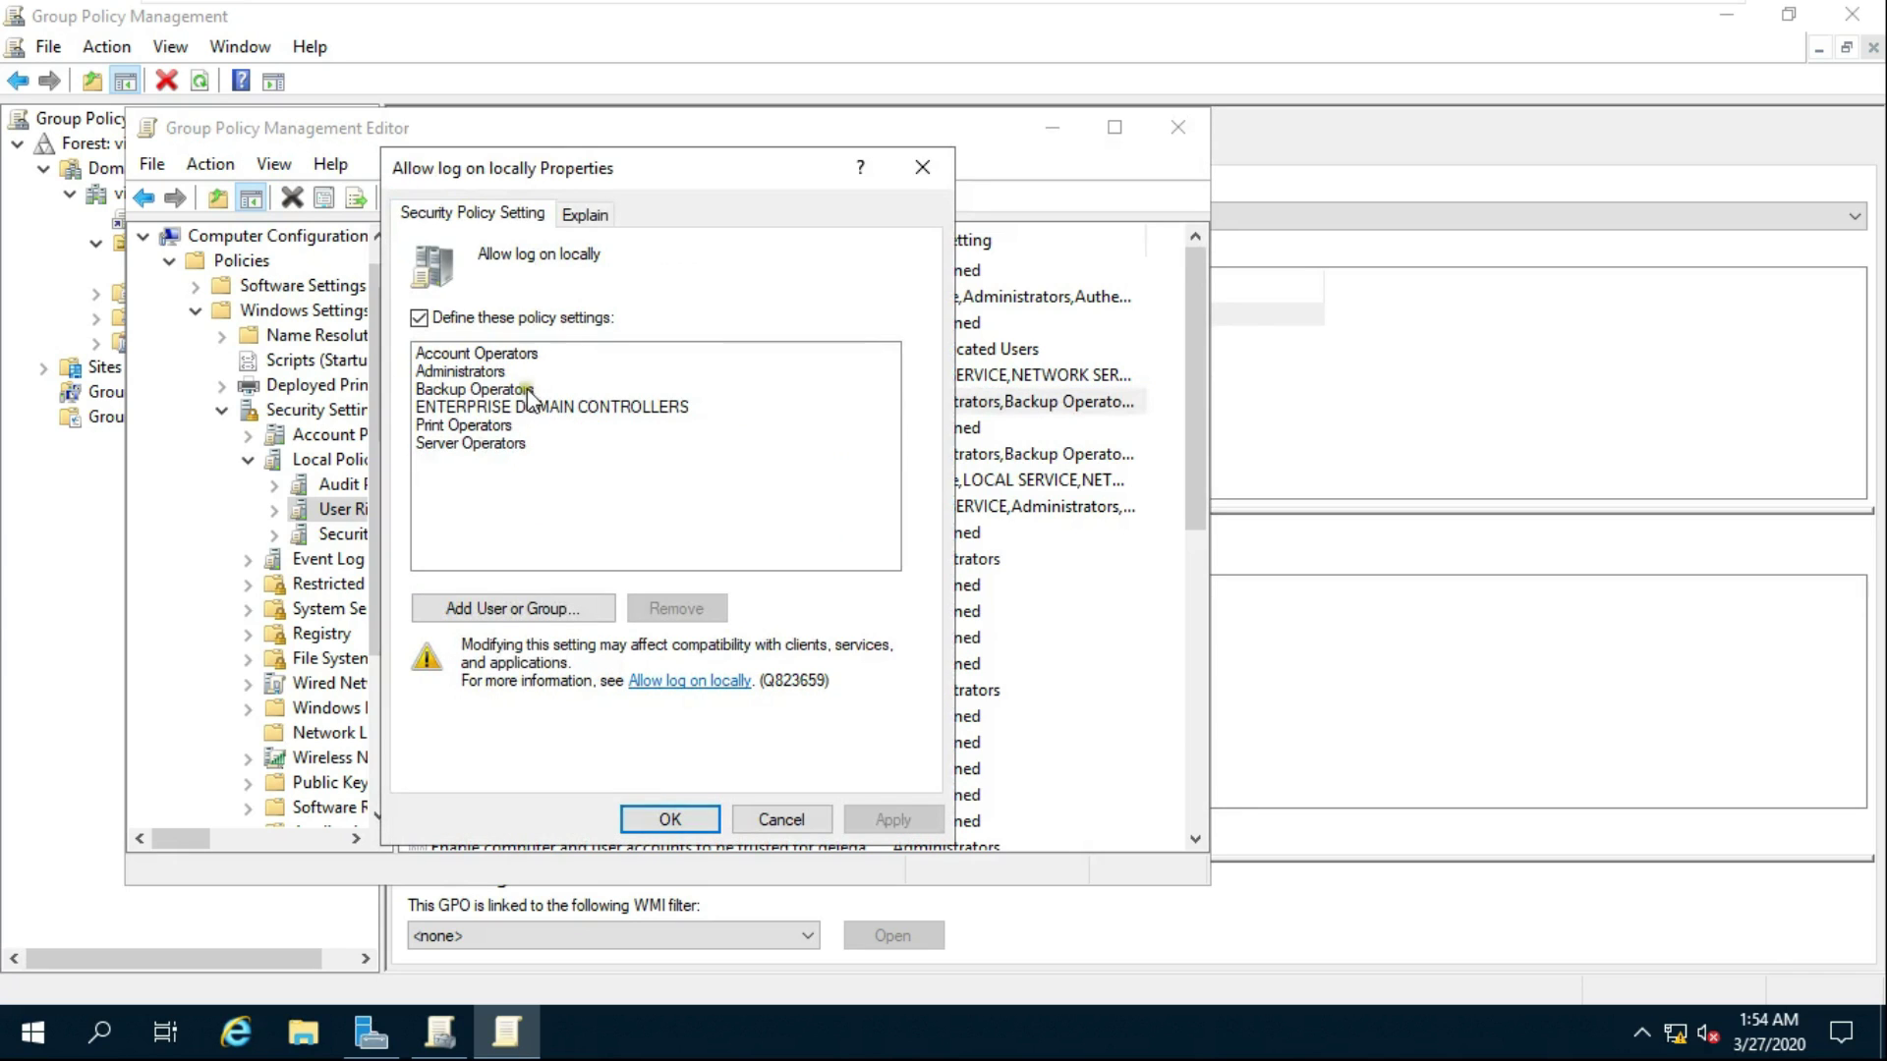
left_click(547, 609)
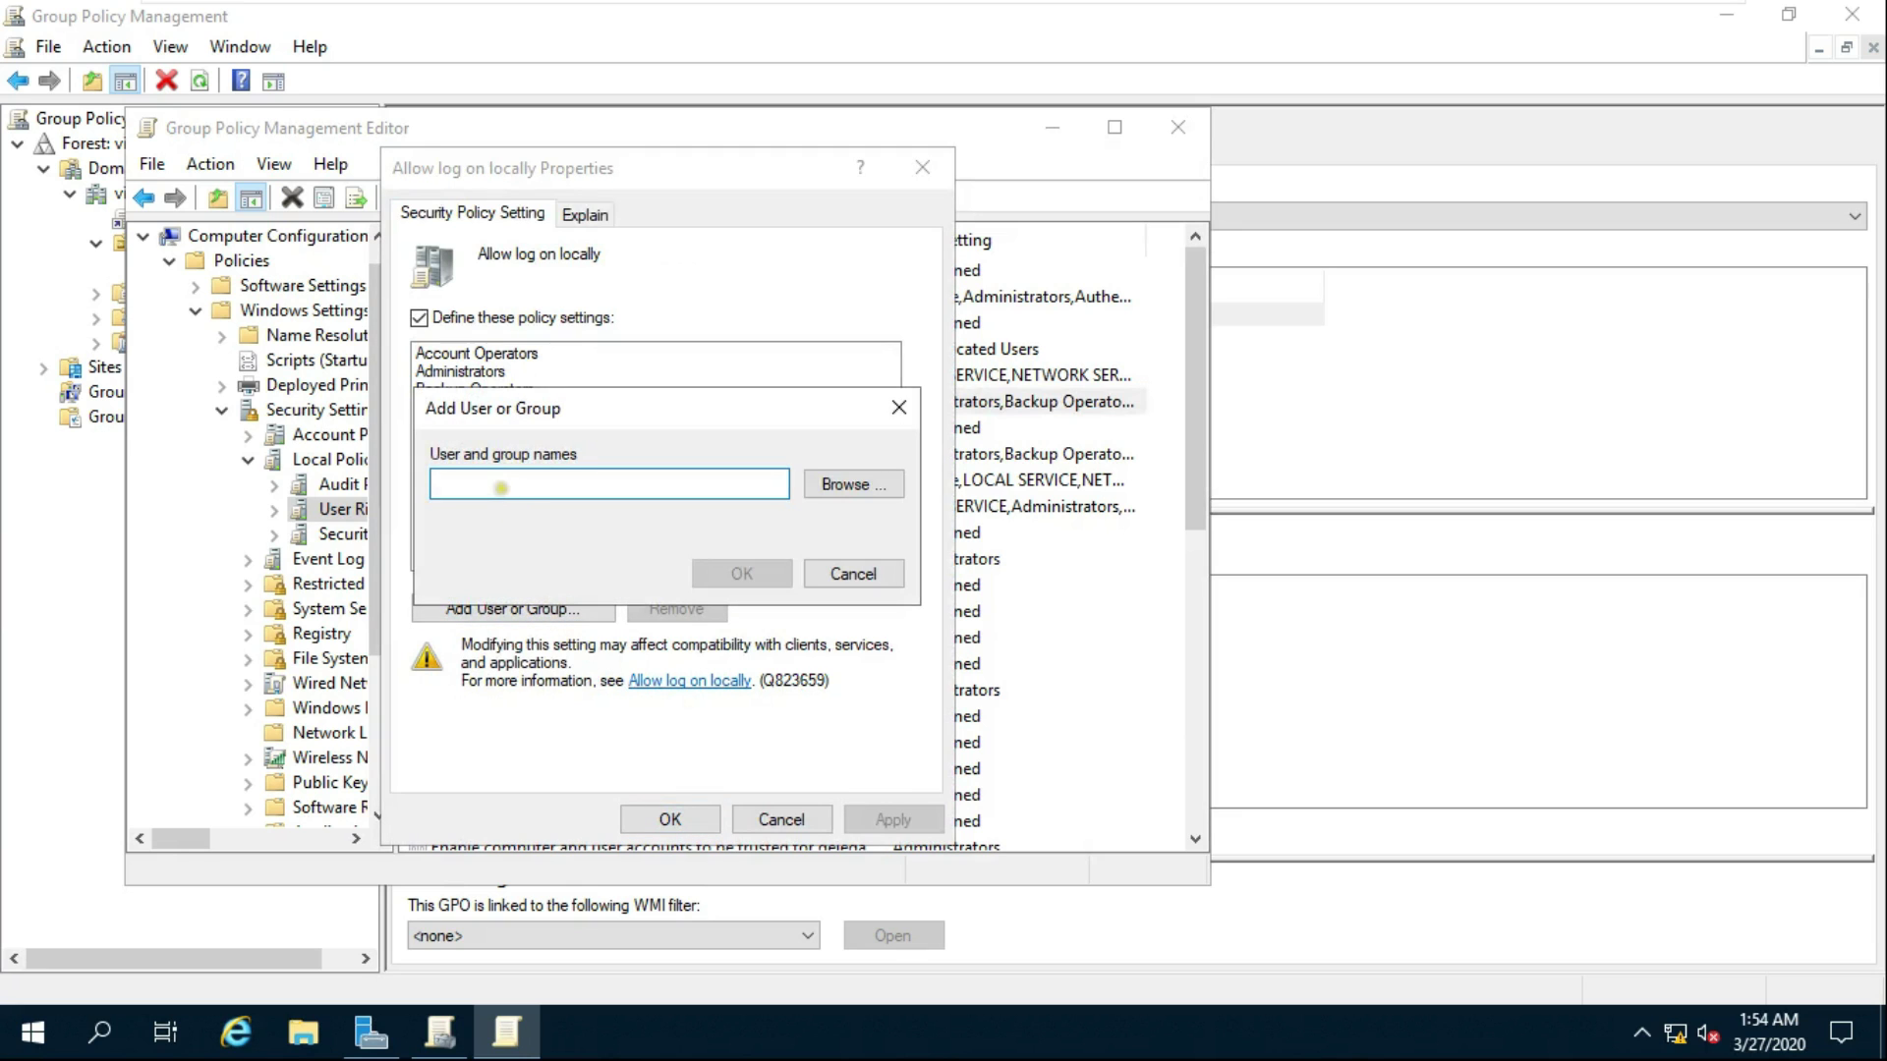
left_click(826, 485)
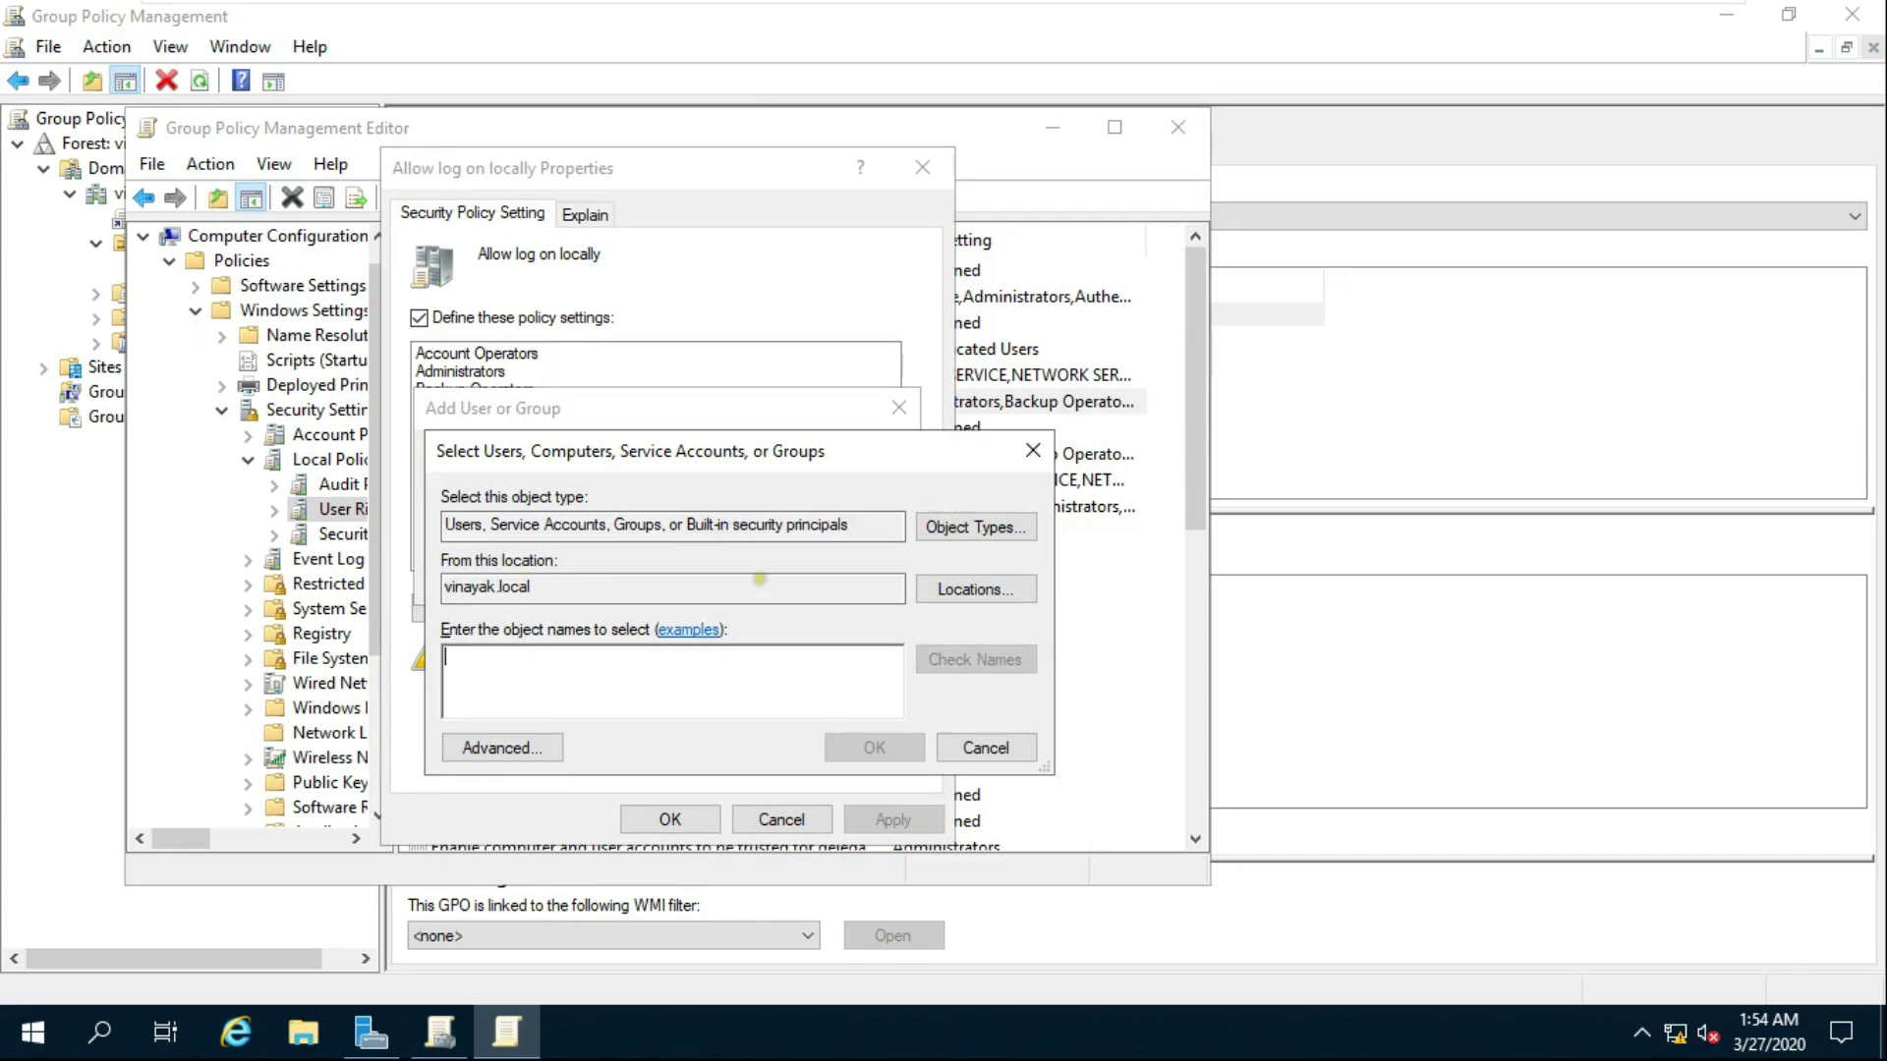
left_click(517, 751)
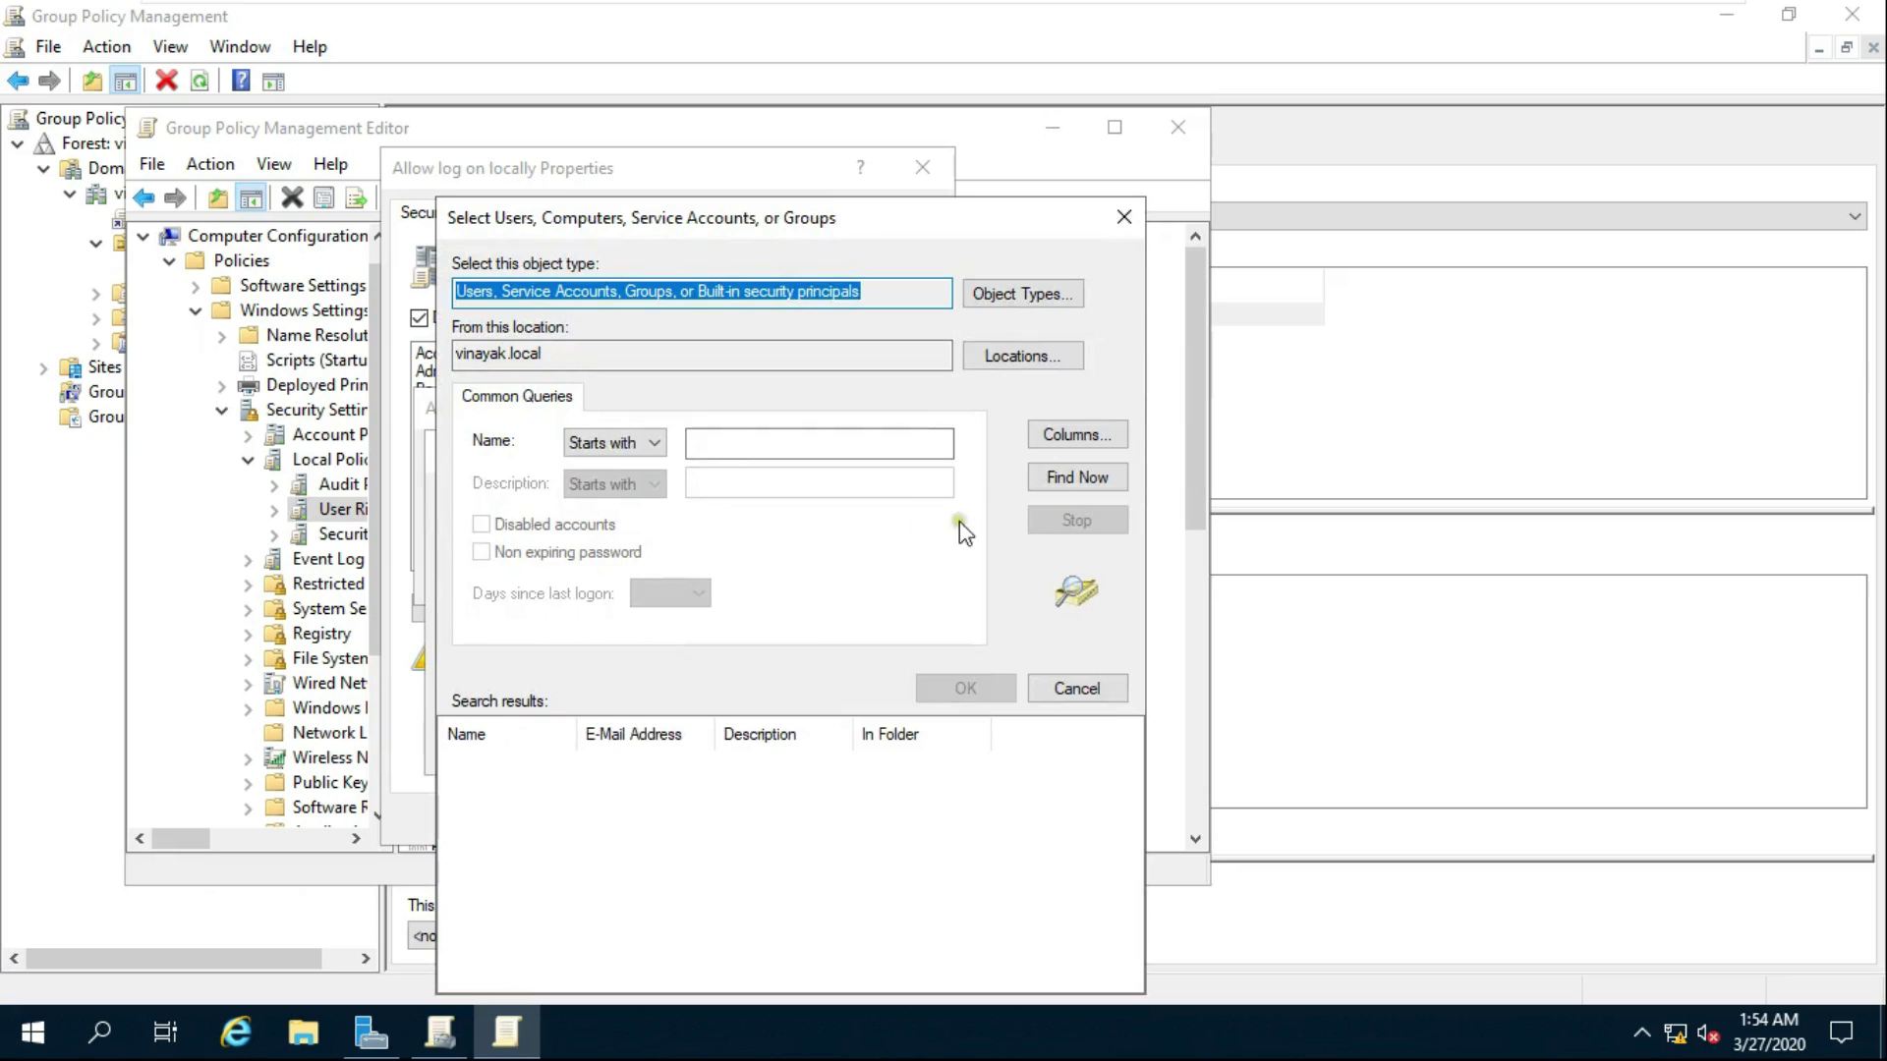
left_click(1075, 479)
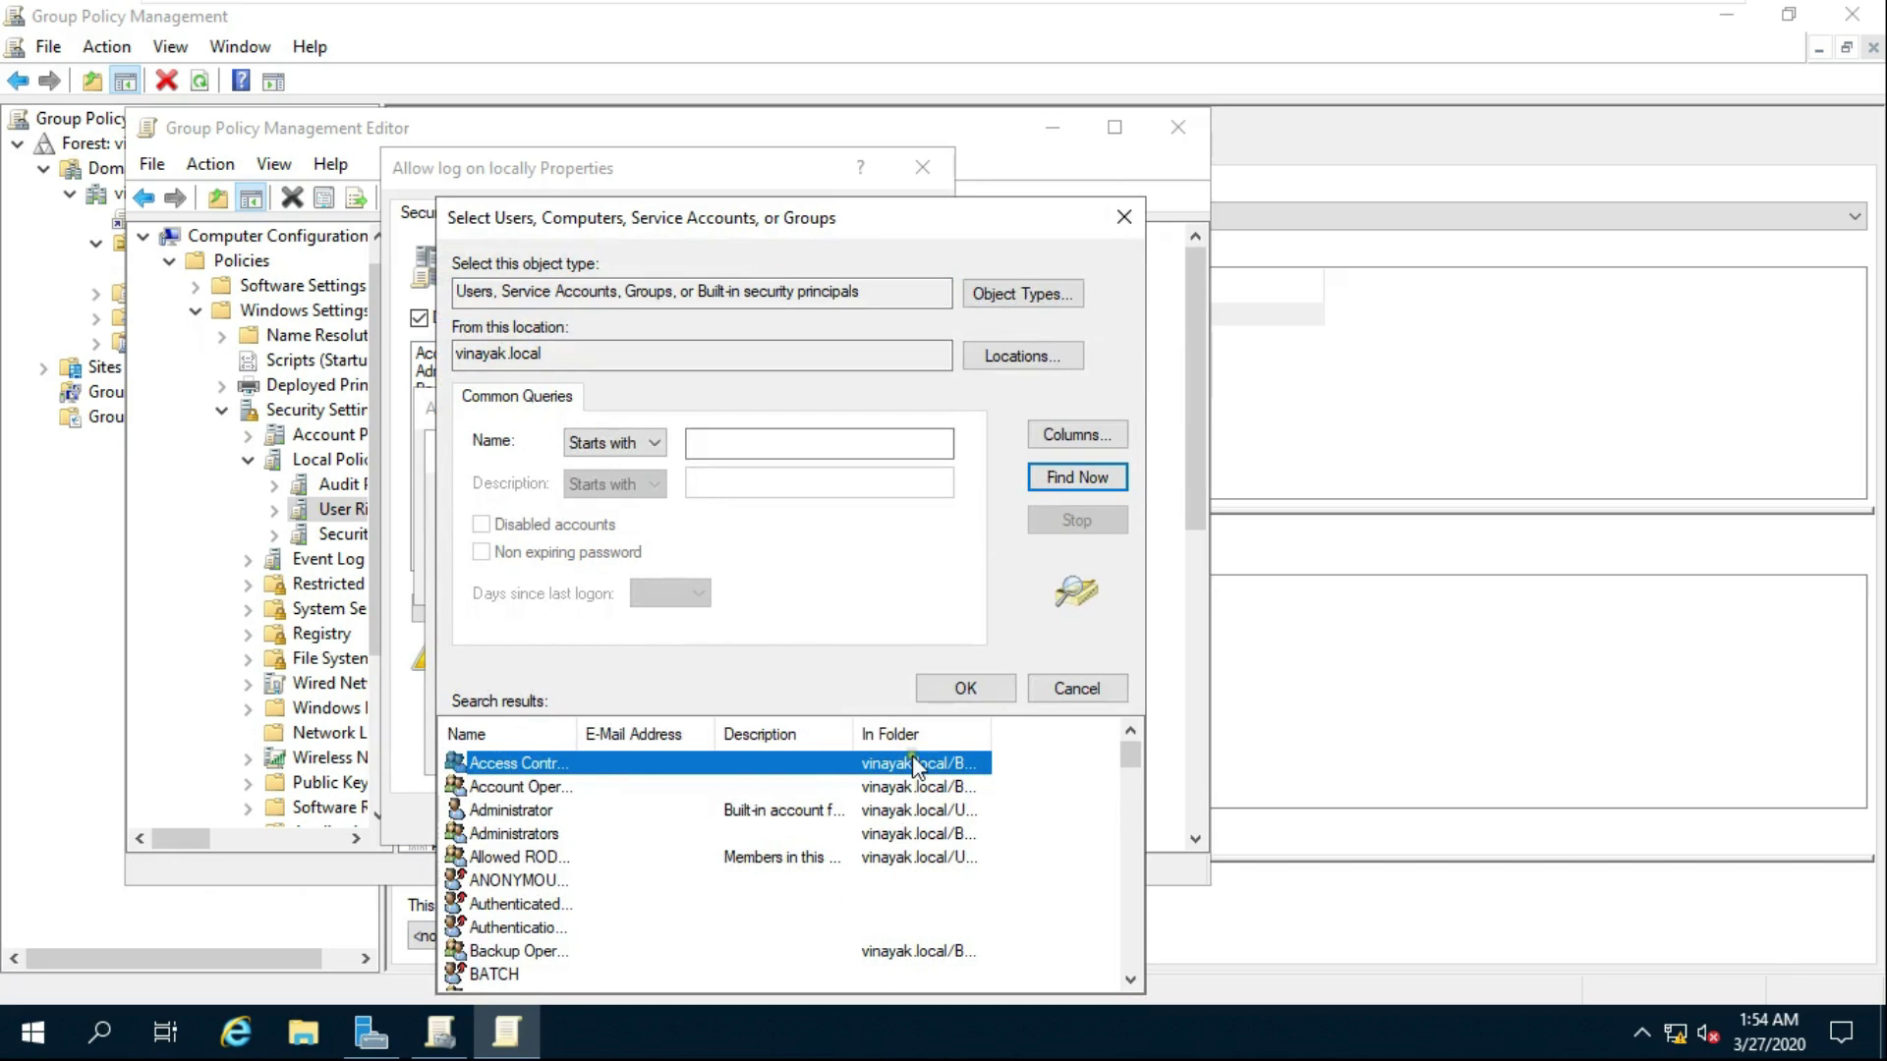
left_click(538, 835)
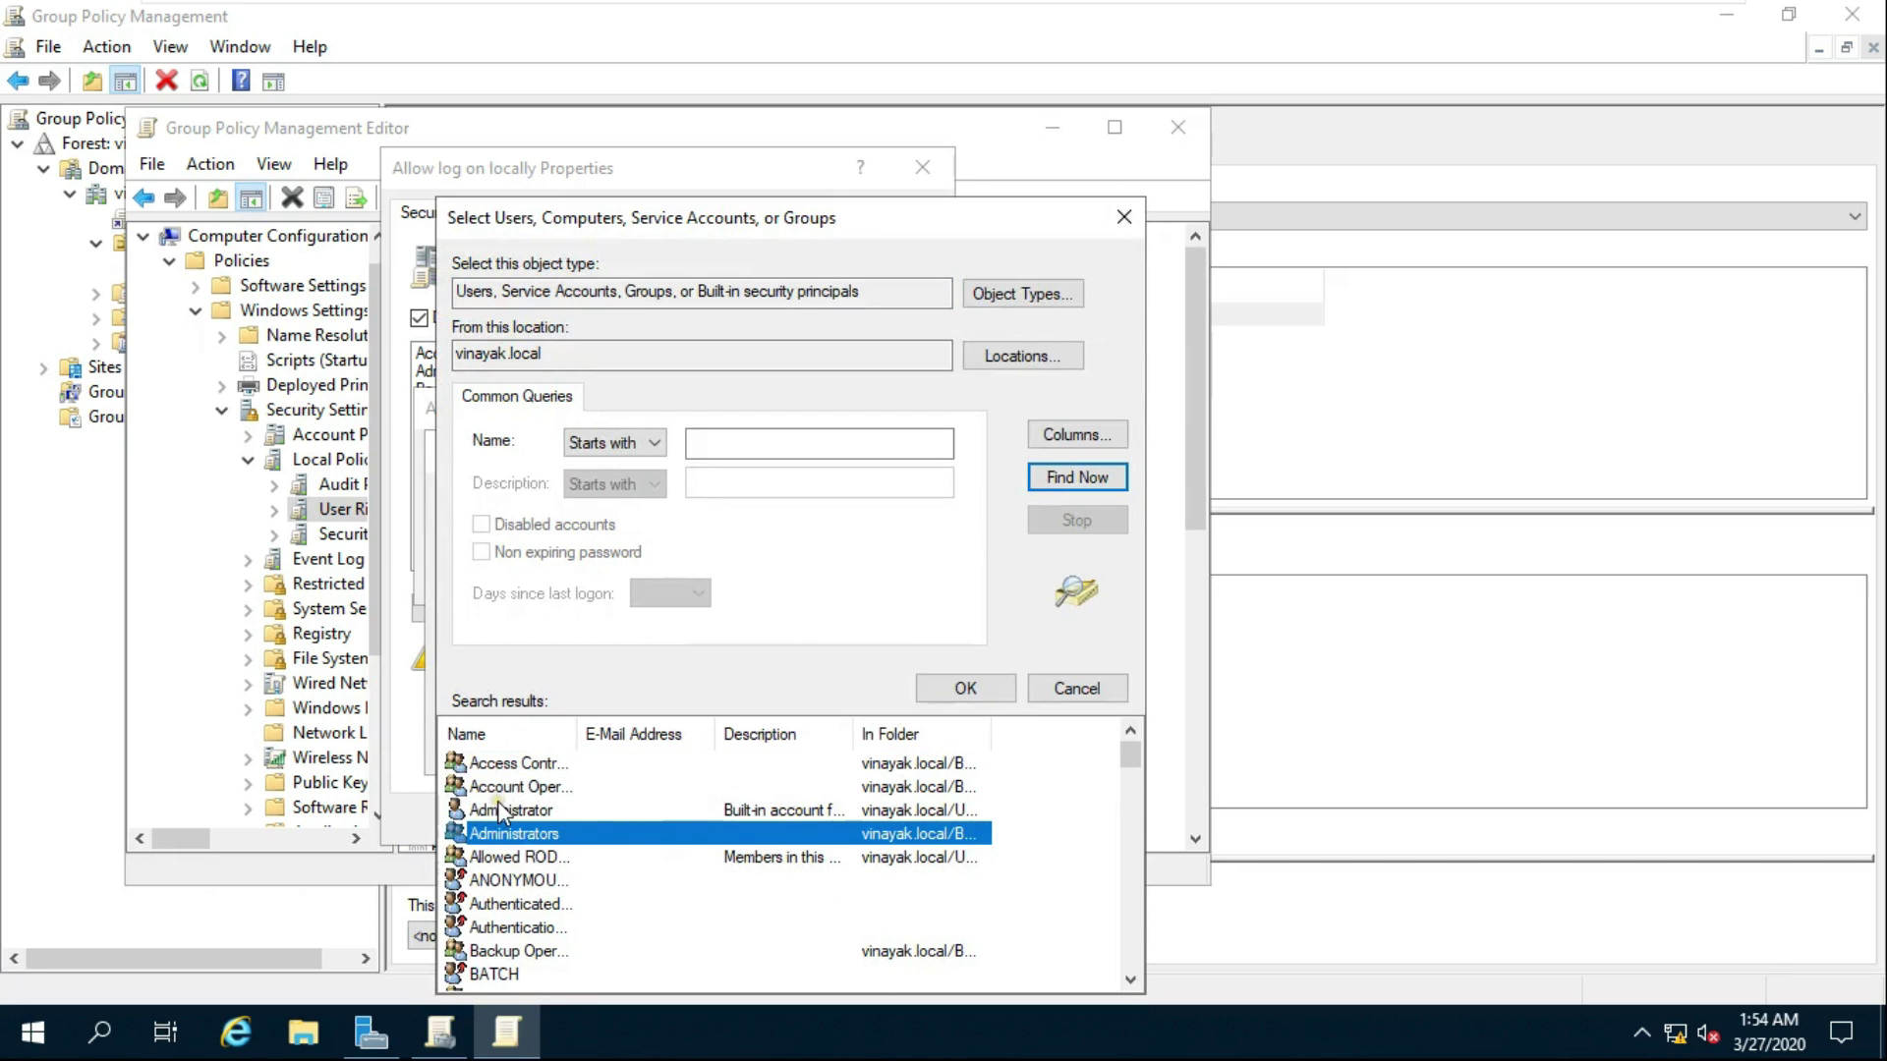
key("r")
key("Down")
key("Down")
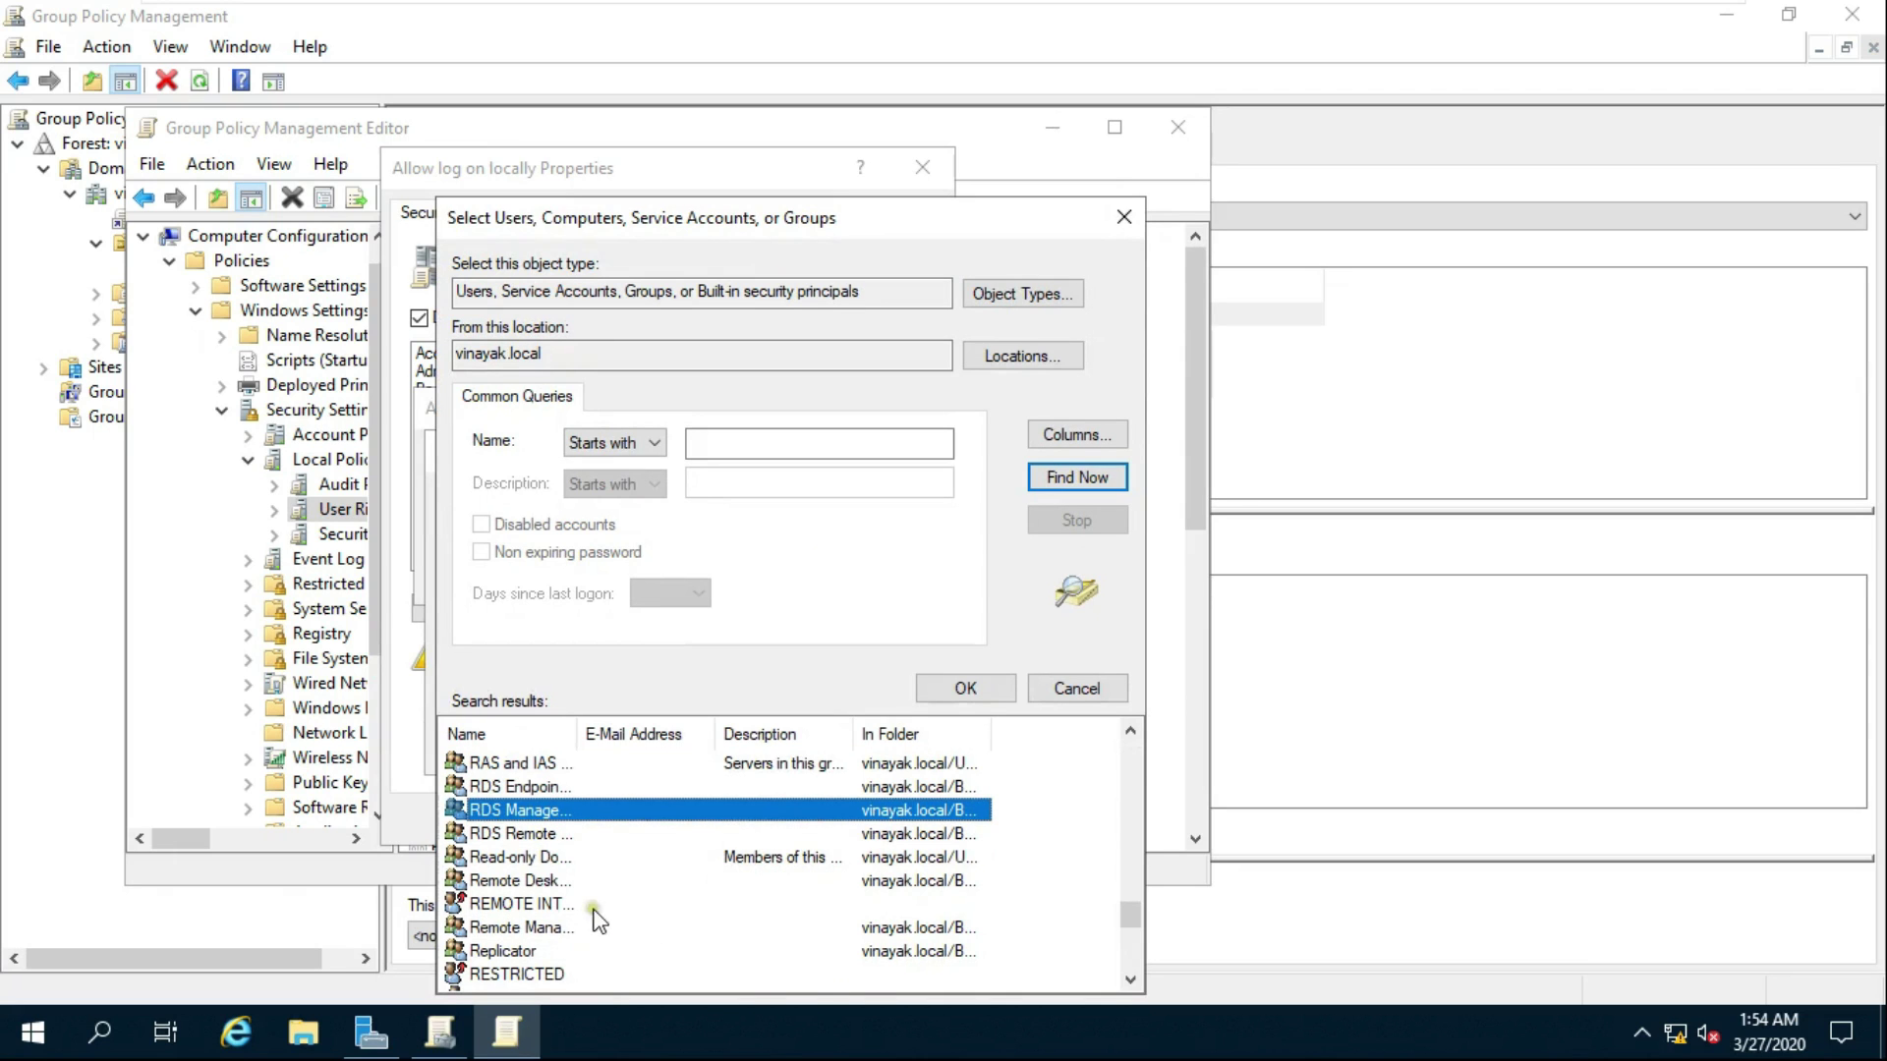
left_click_drag(1130, 912, 1133, 966)
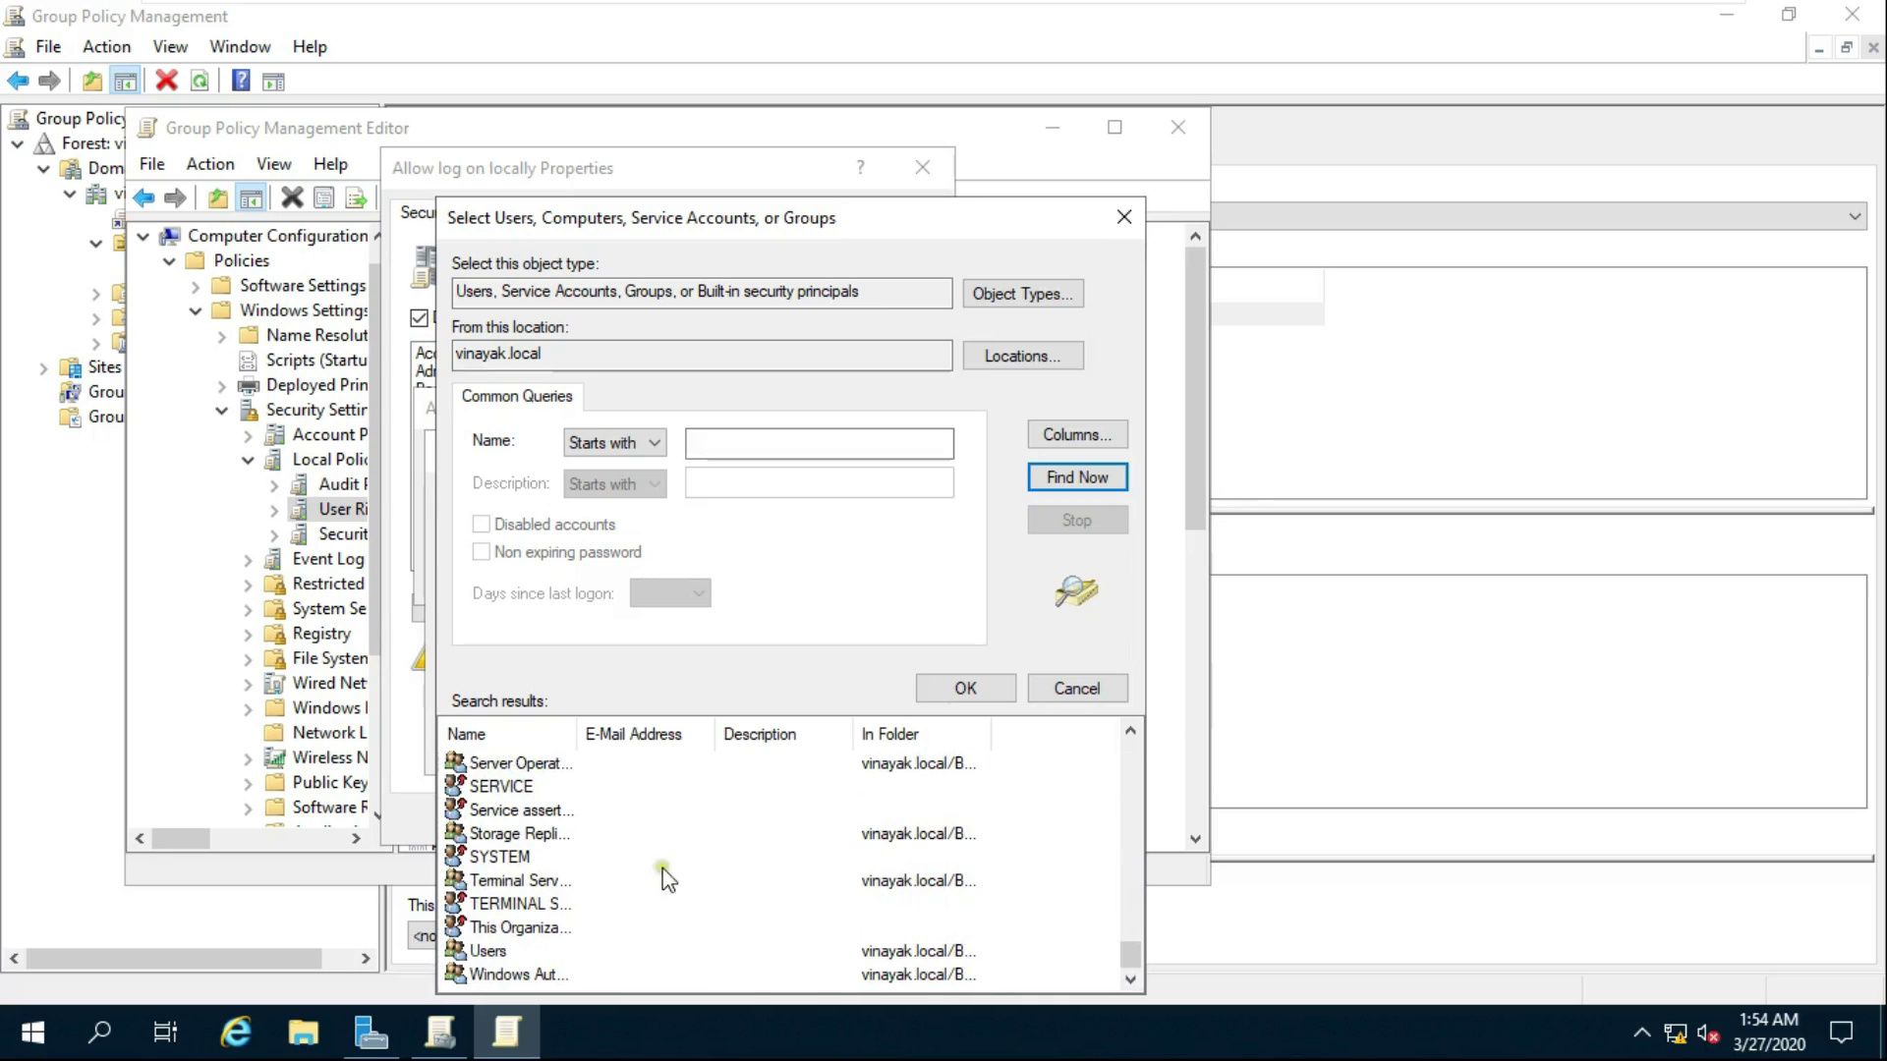
left_click(496, 833)
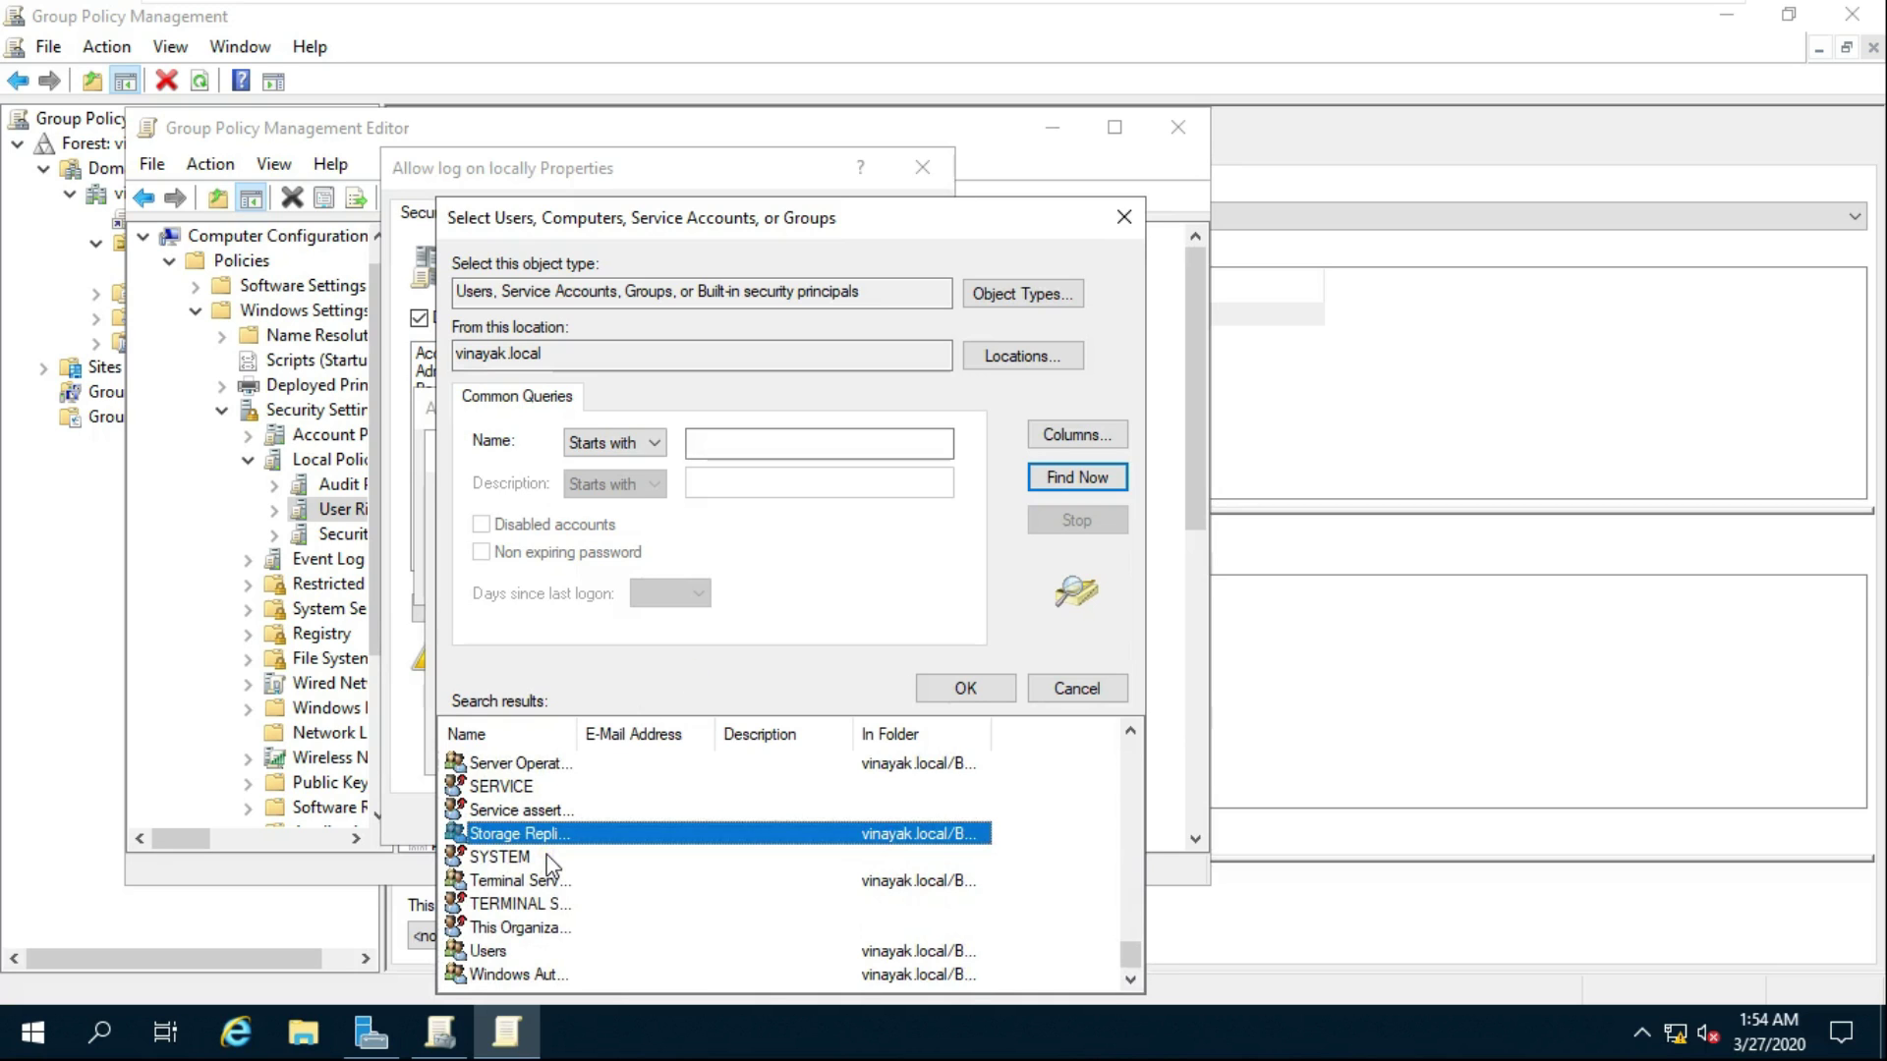
type("ro")
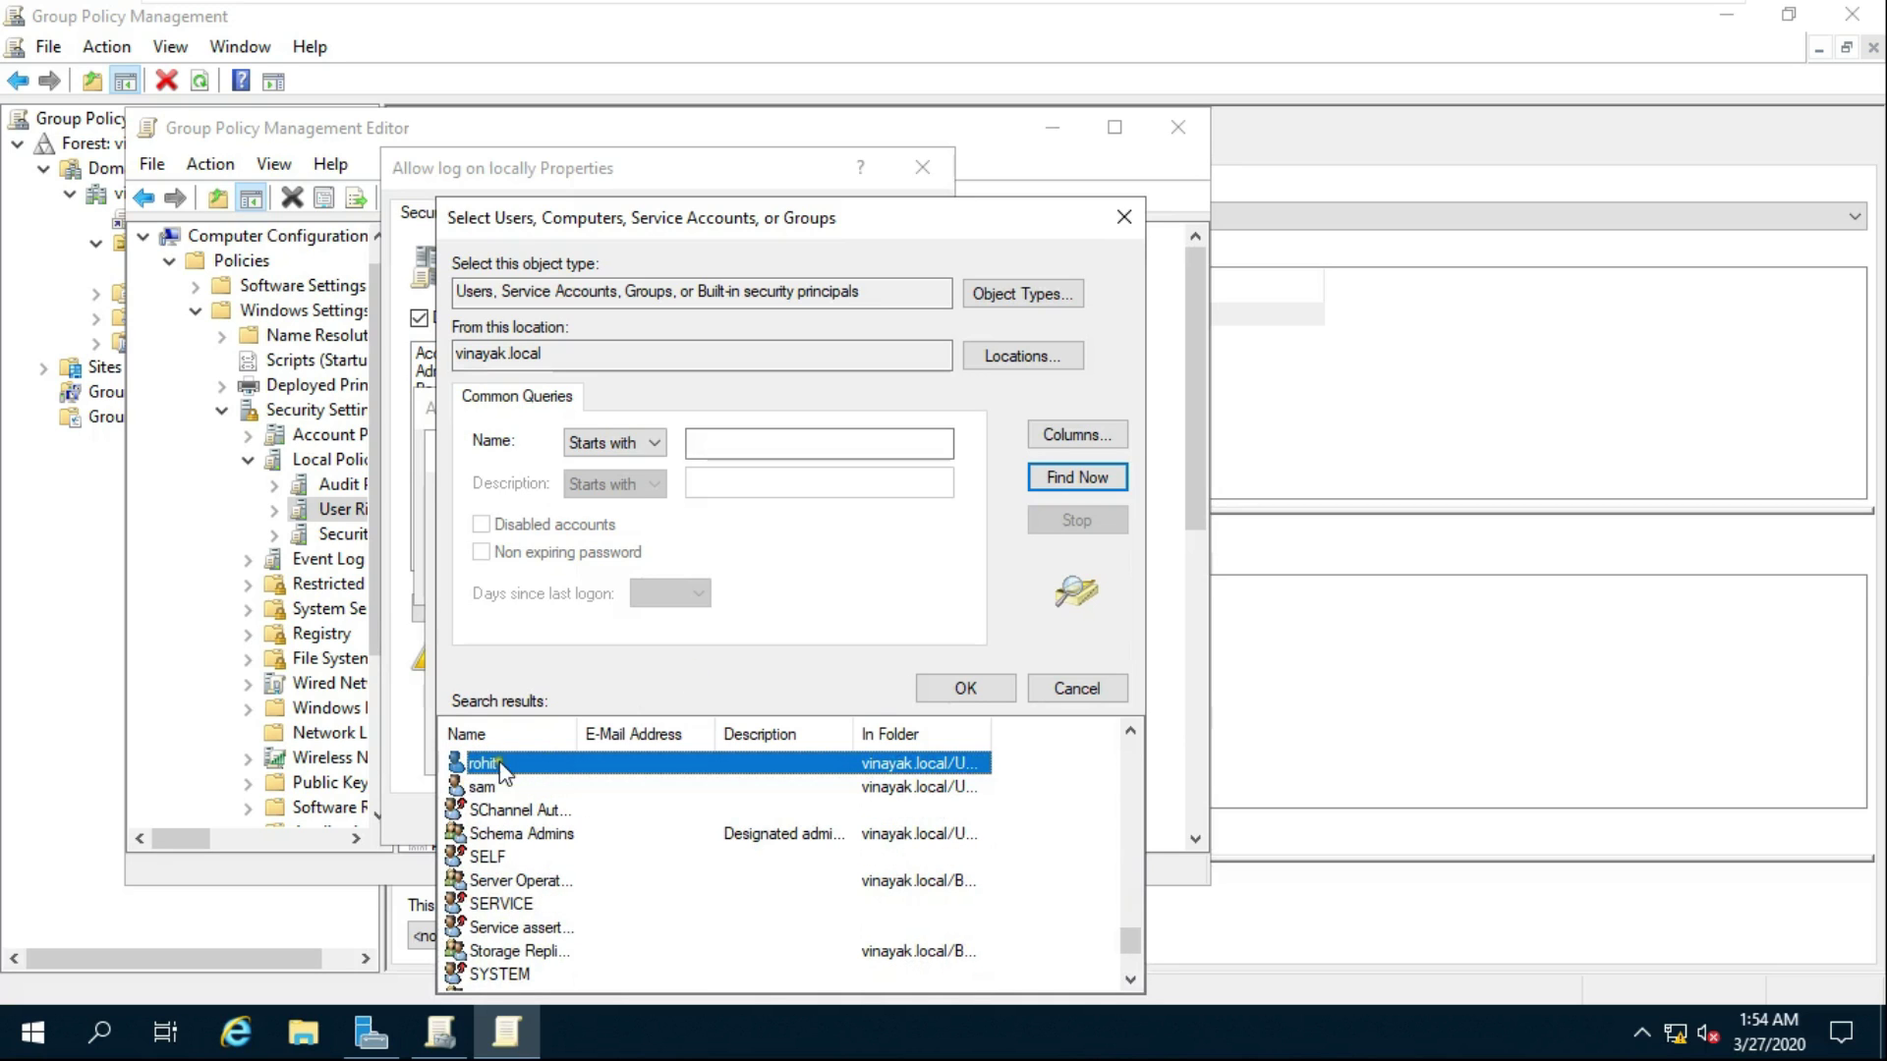
Add the test user to Allow log on locally, apply, and close the policy editor.
left_click(942, 687)
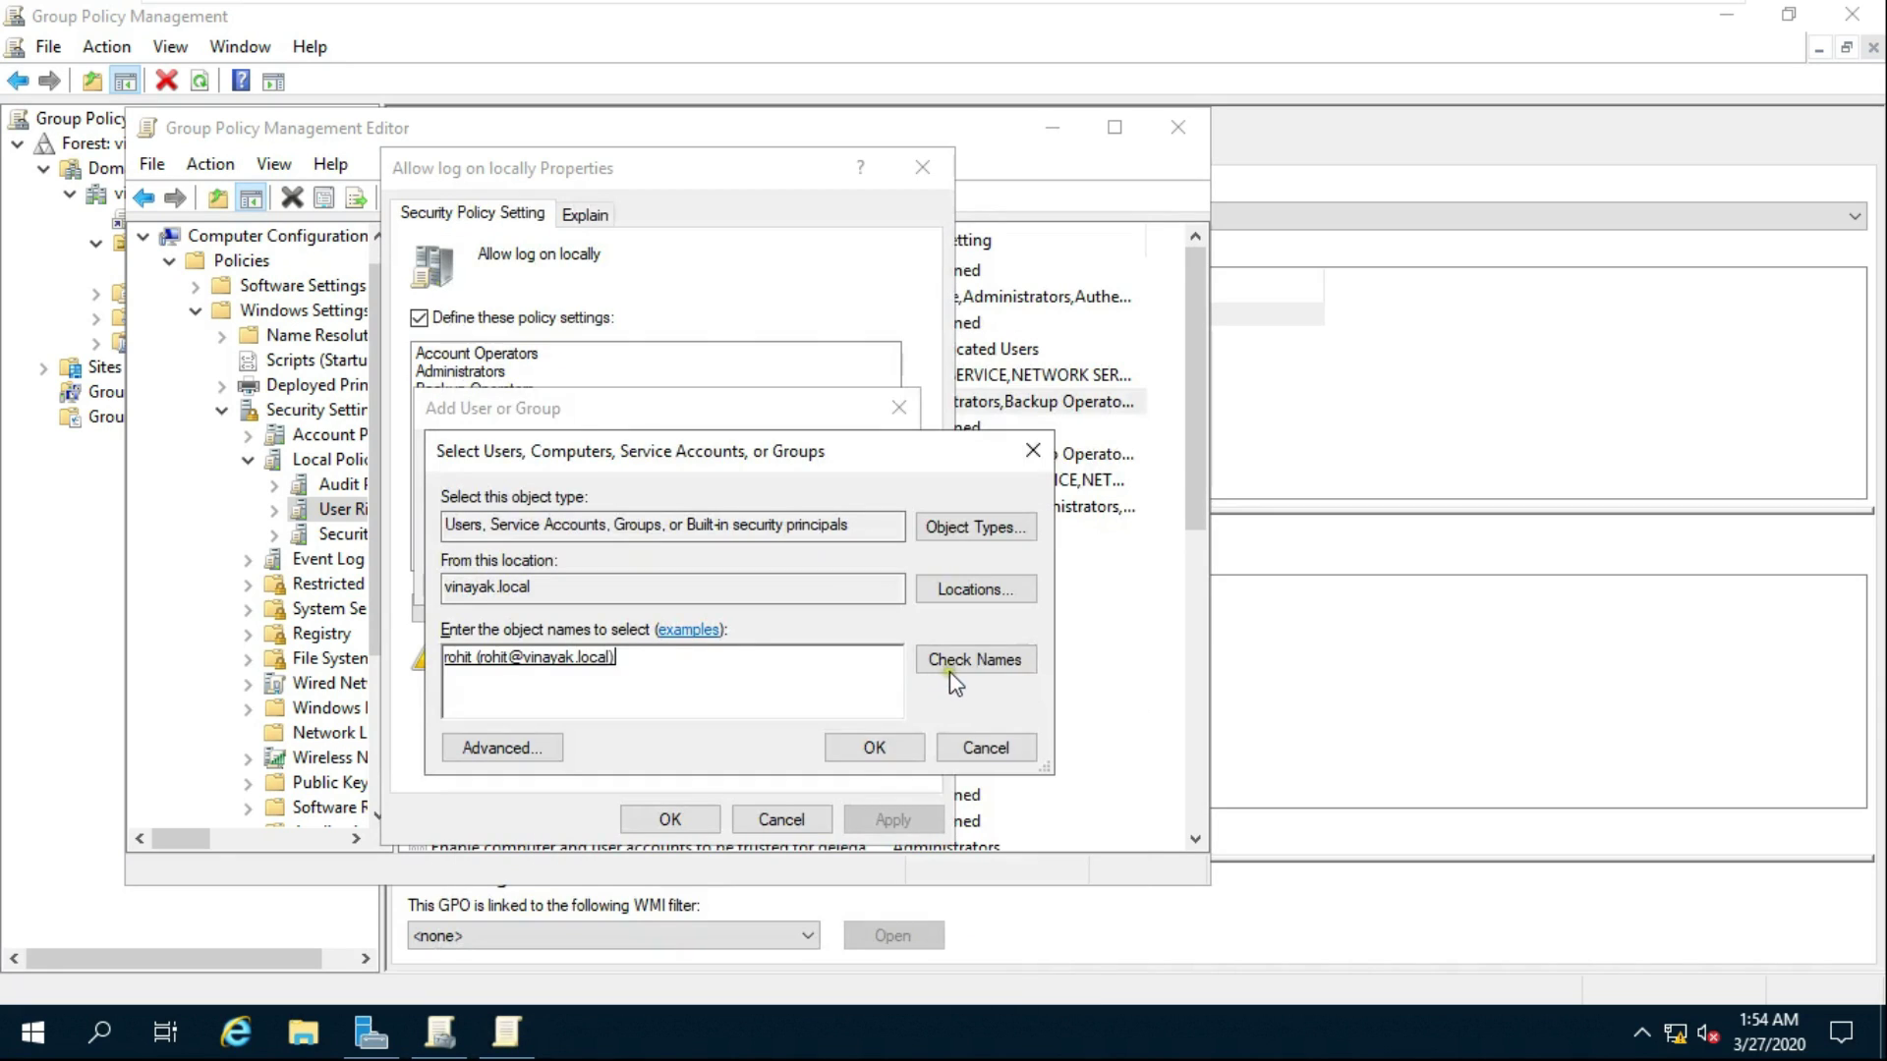
left_click(872, 750)
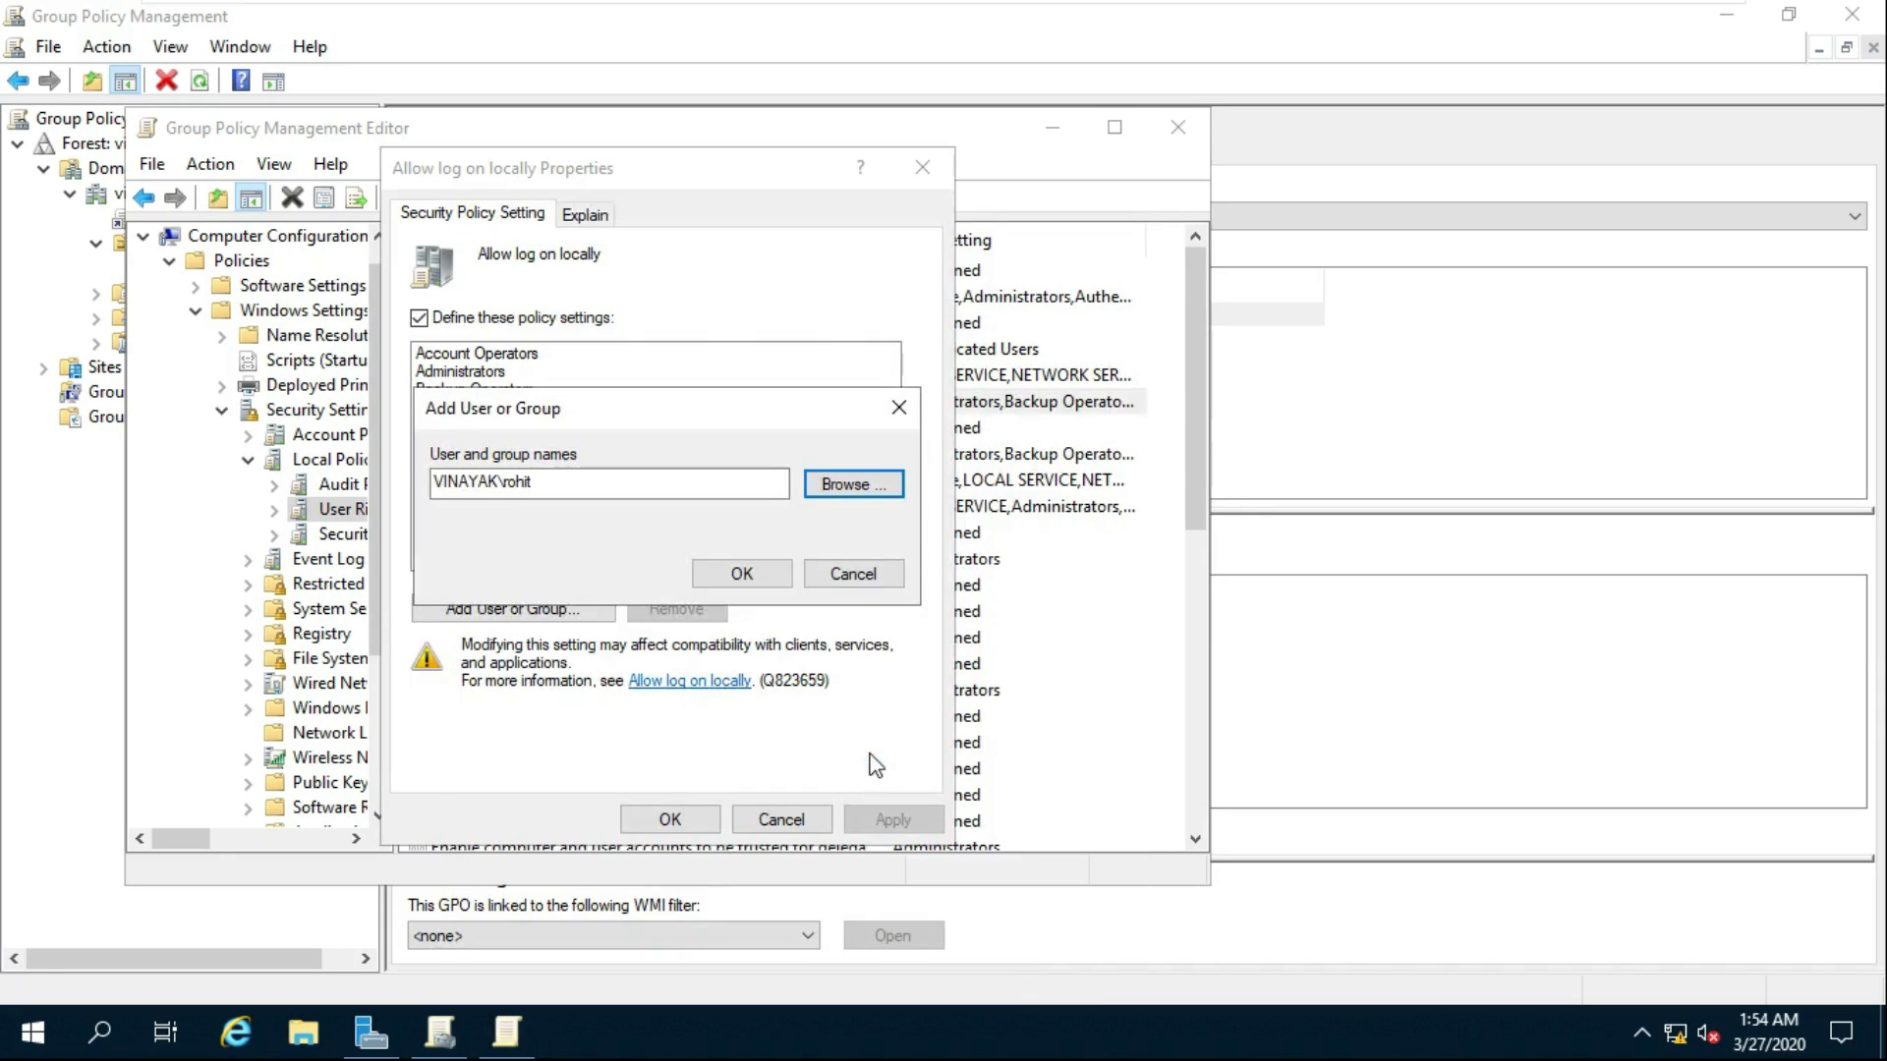
left_click(744, 576)
left_click(892, 819)
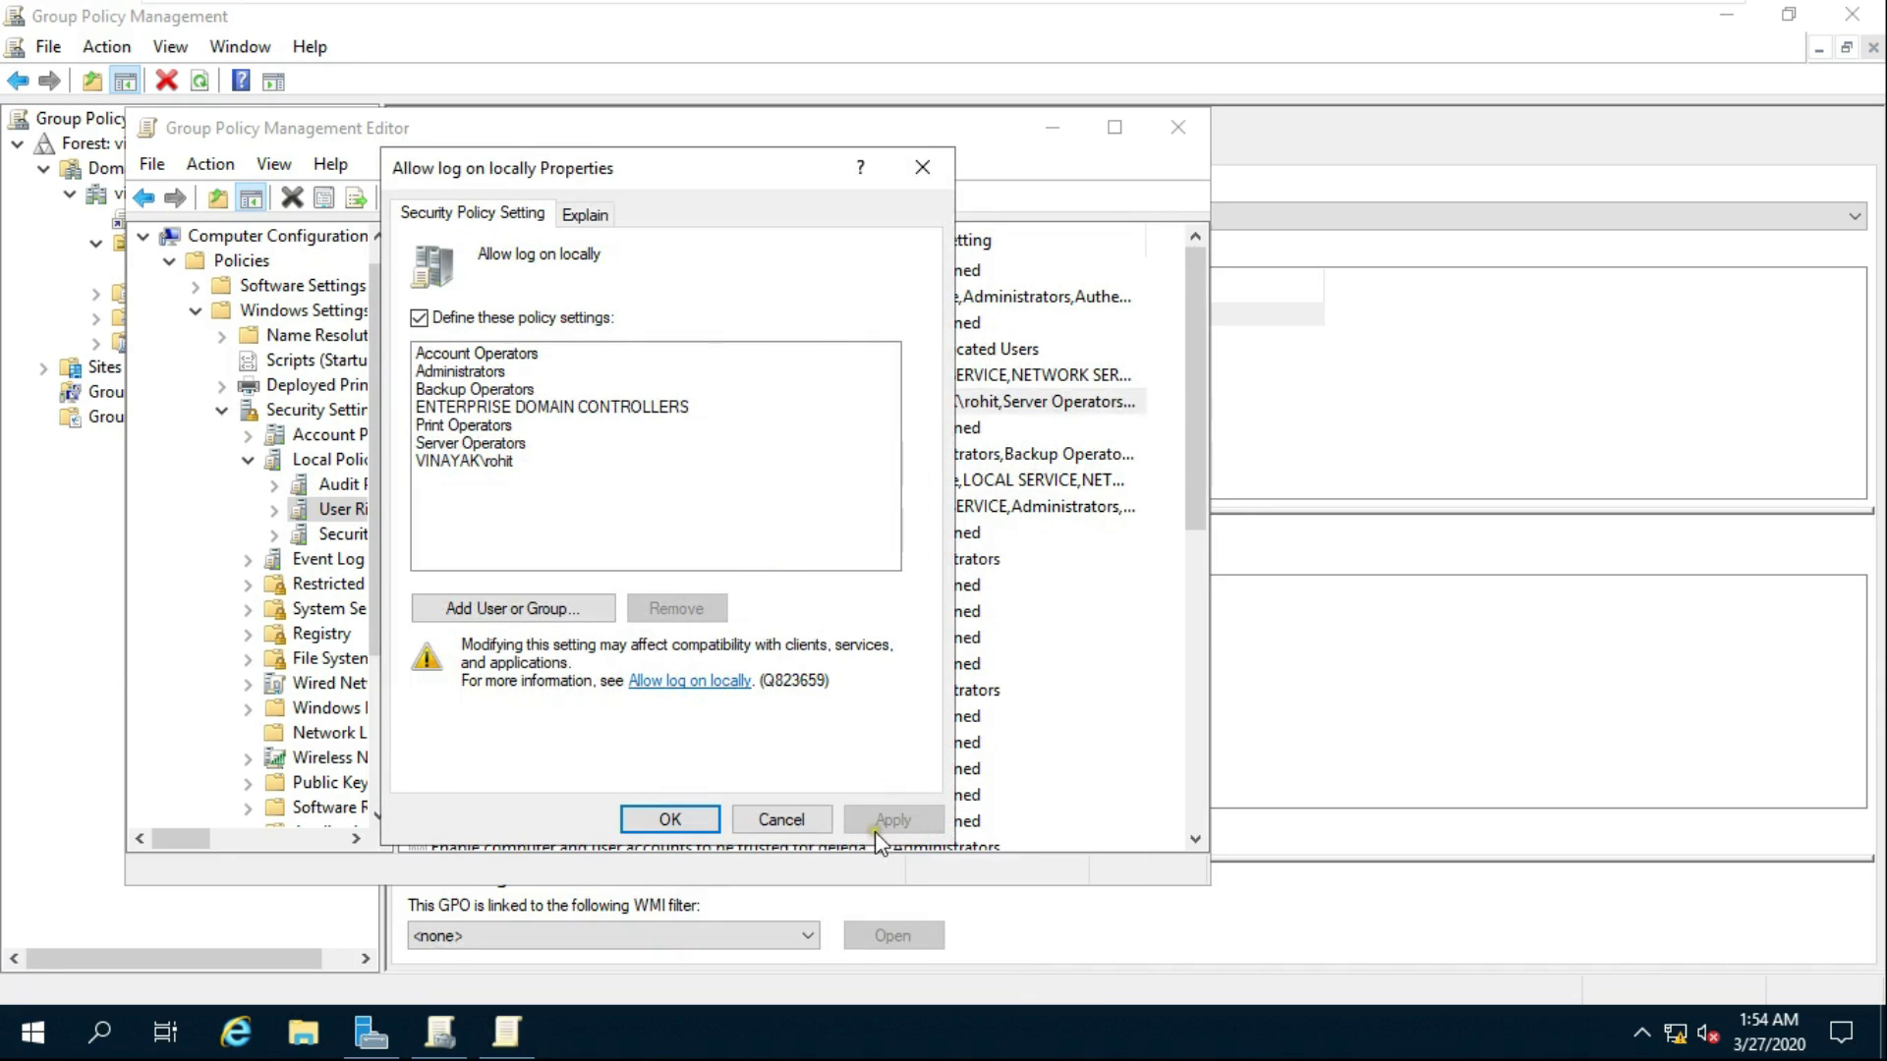
left_click(669, 819)
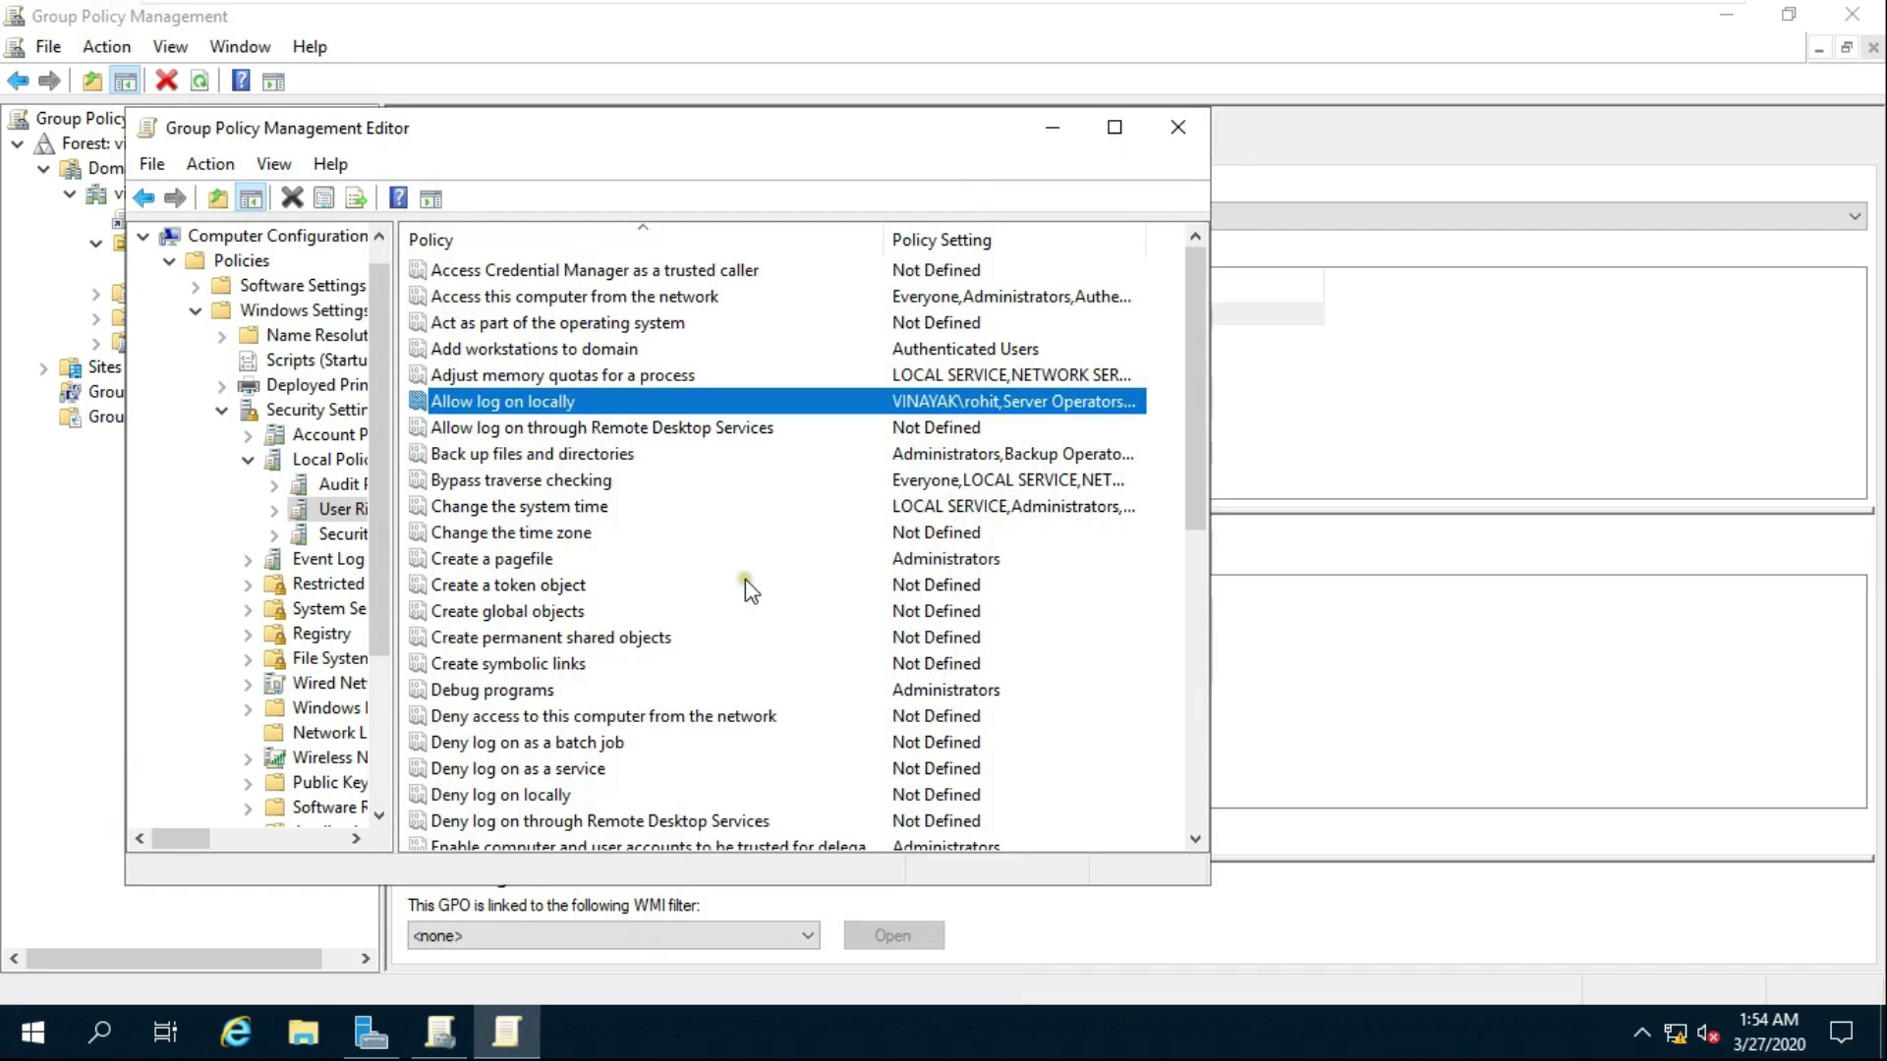
left_click(1185, 126)
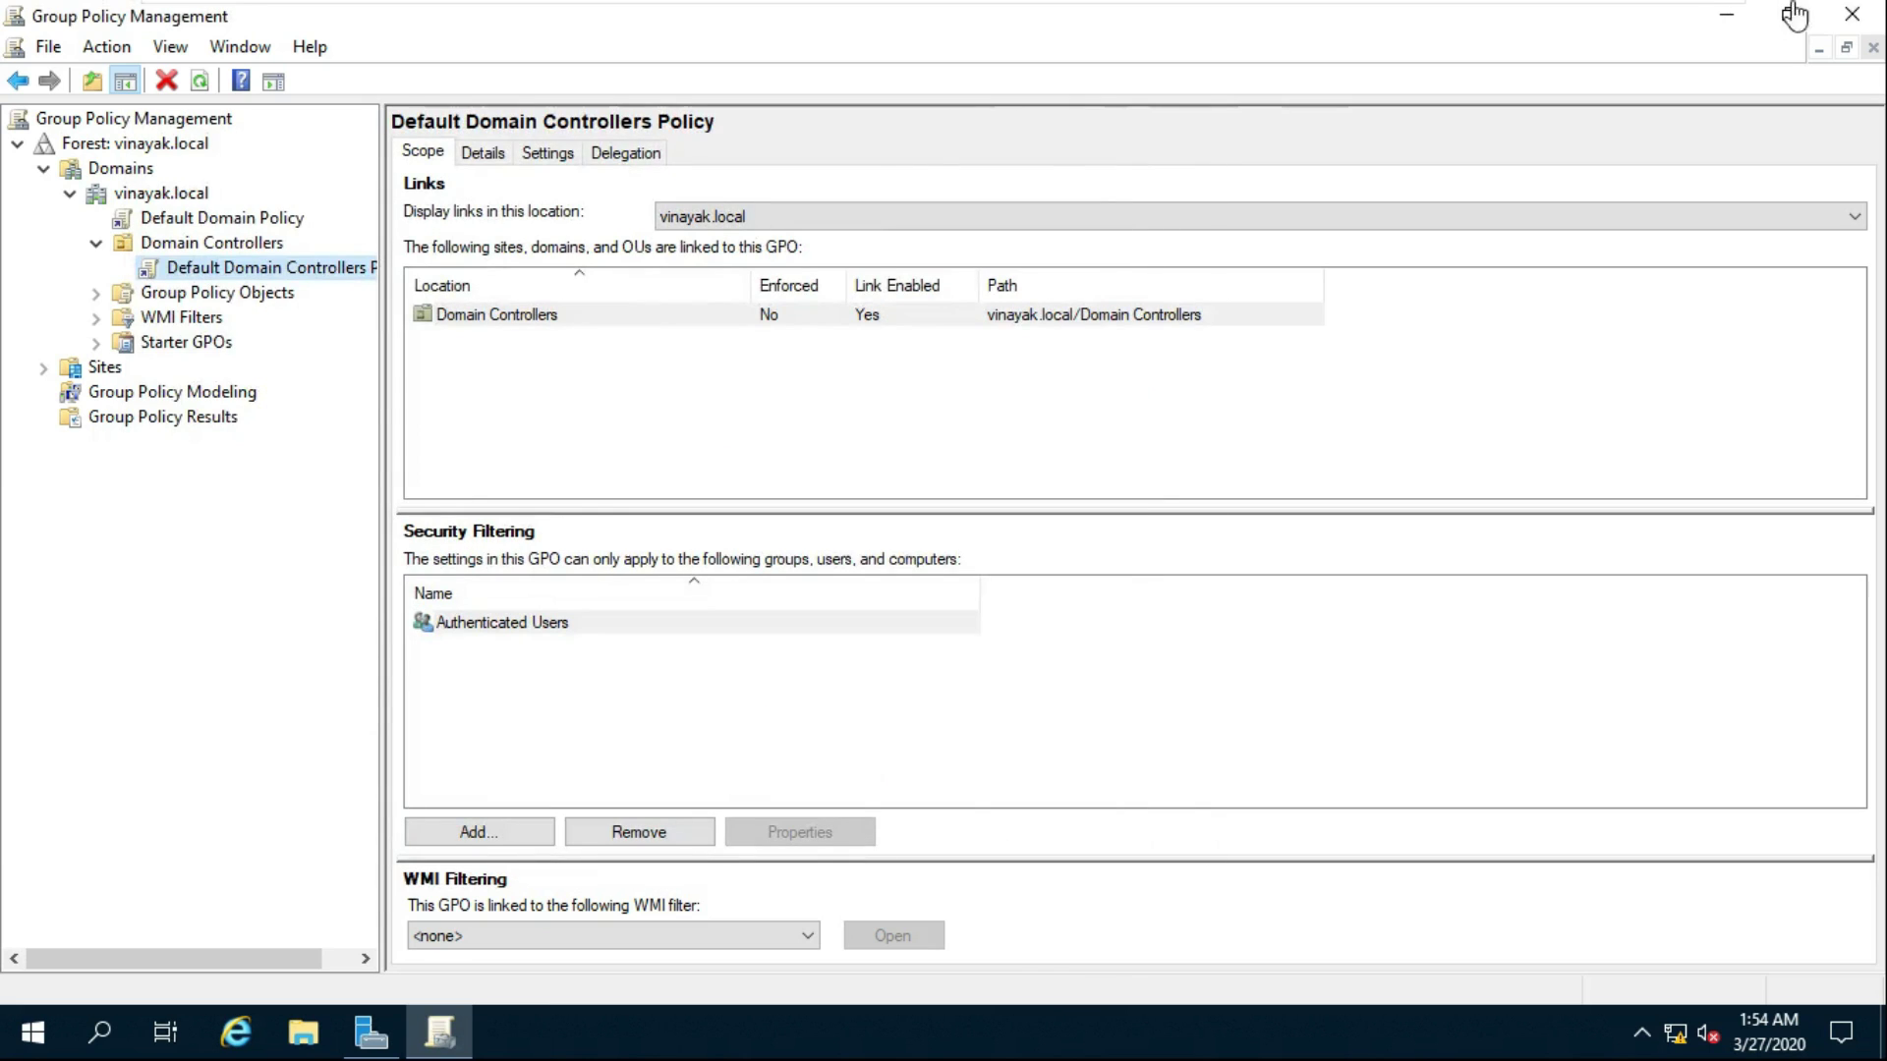
Close Group Policy Management, run gpupdate from the Run dialog, then close Server Manager.
left_click(1860, 14)
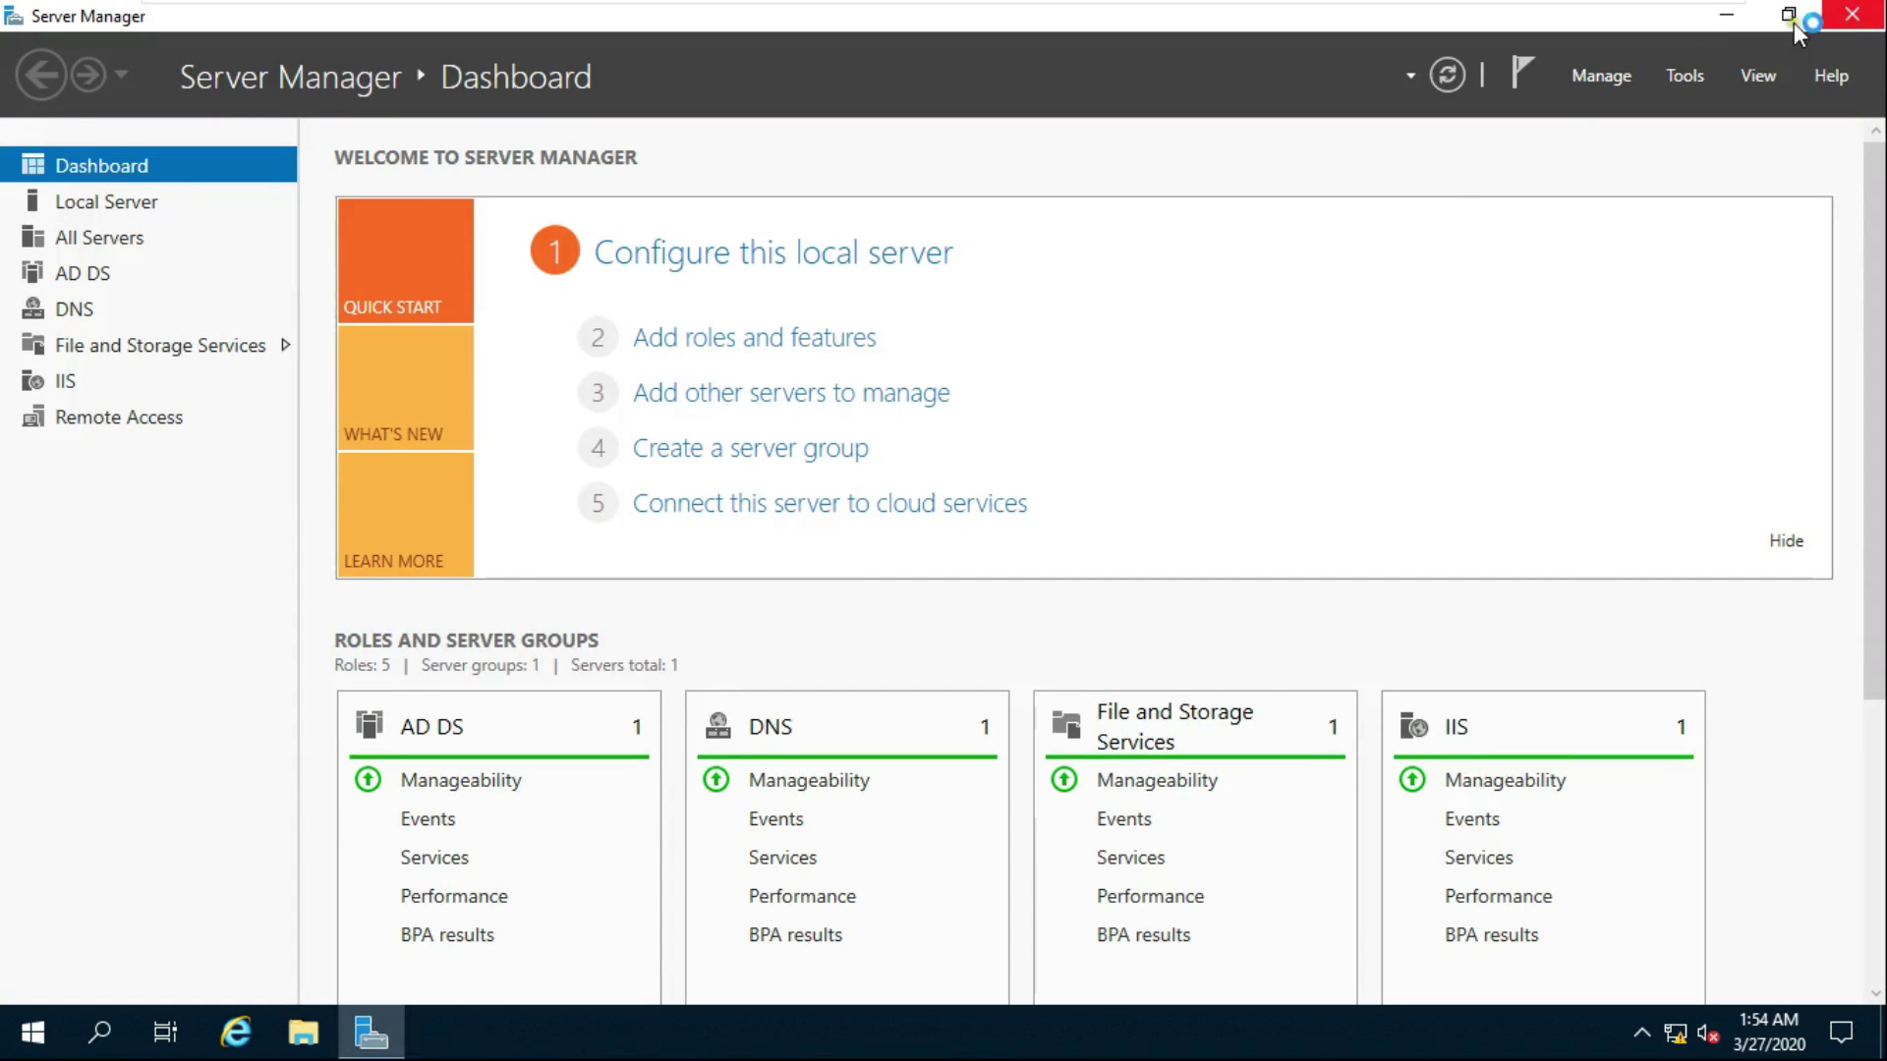
right_click(33, 1032)
left_click(144, 900)
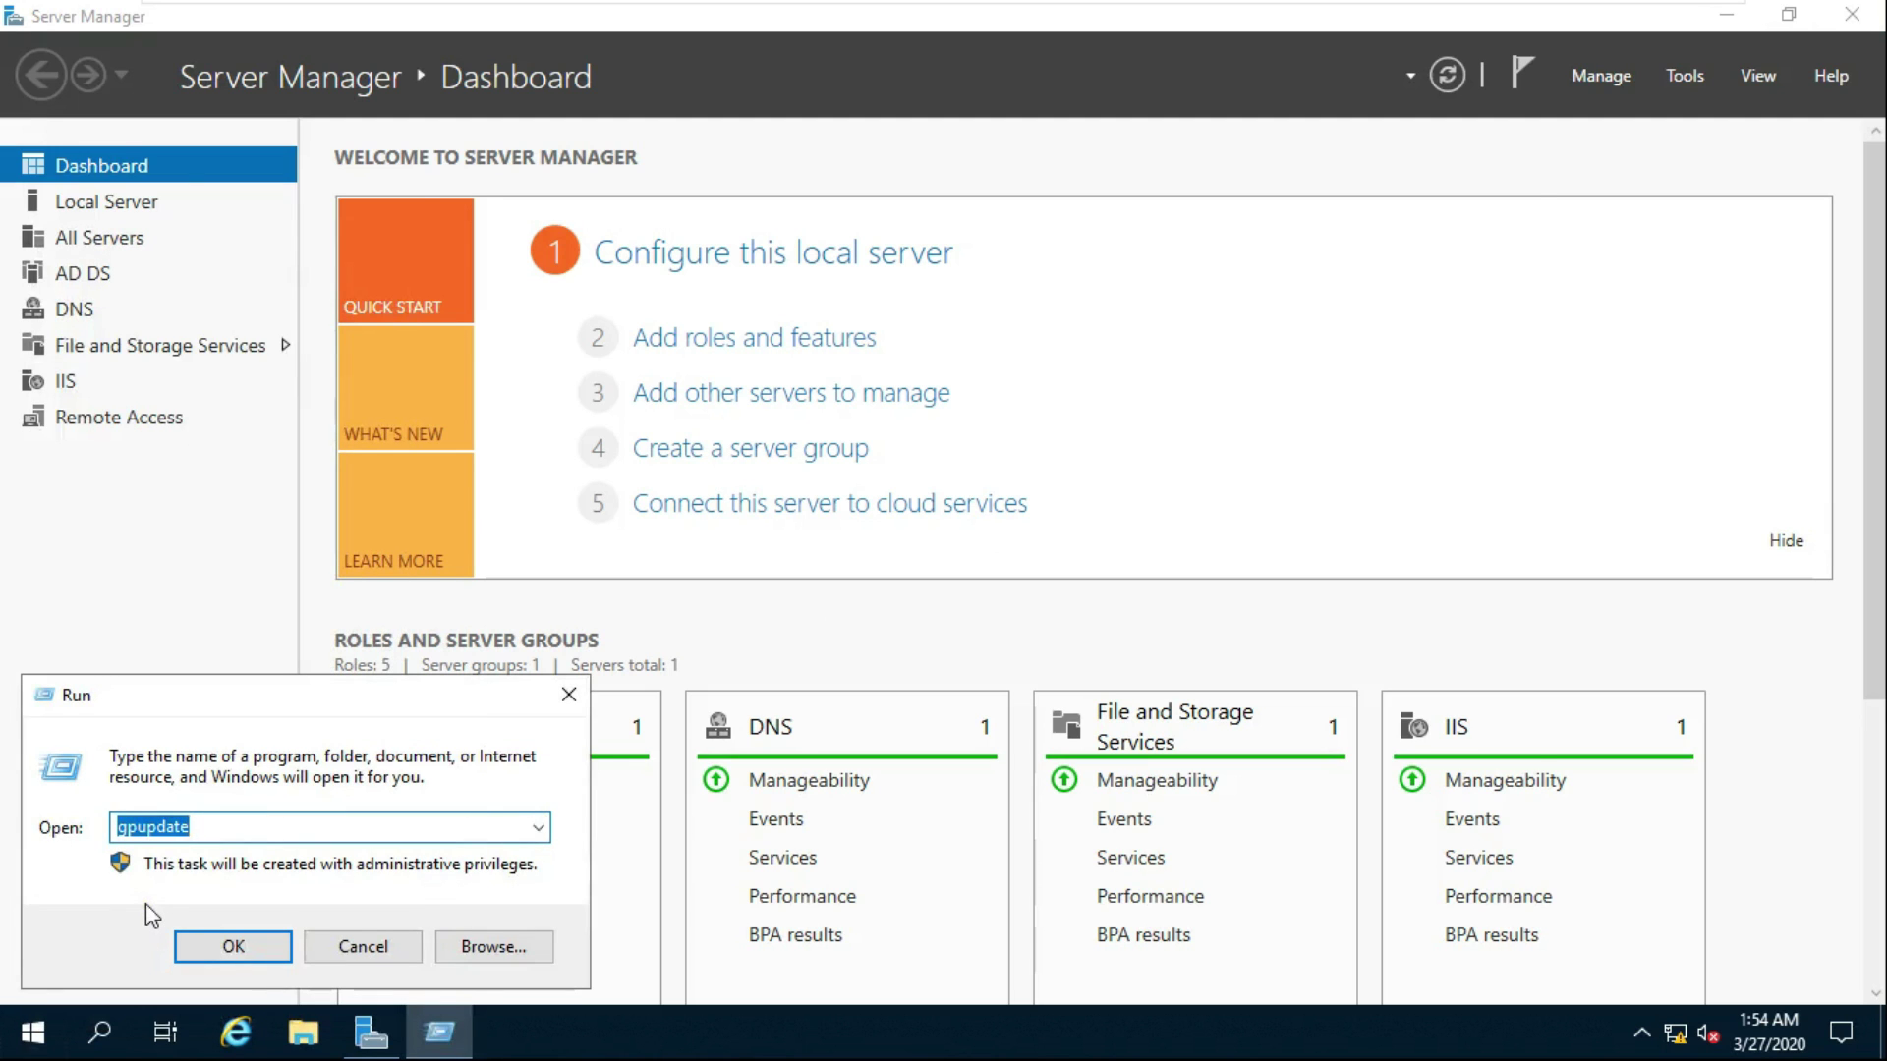
key("Return")
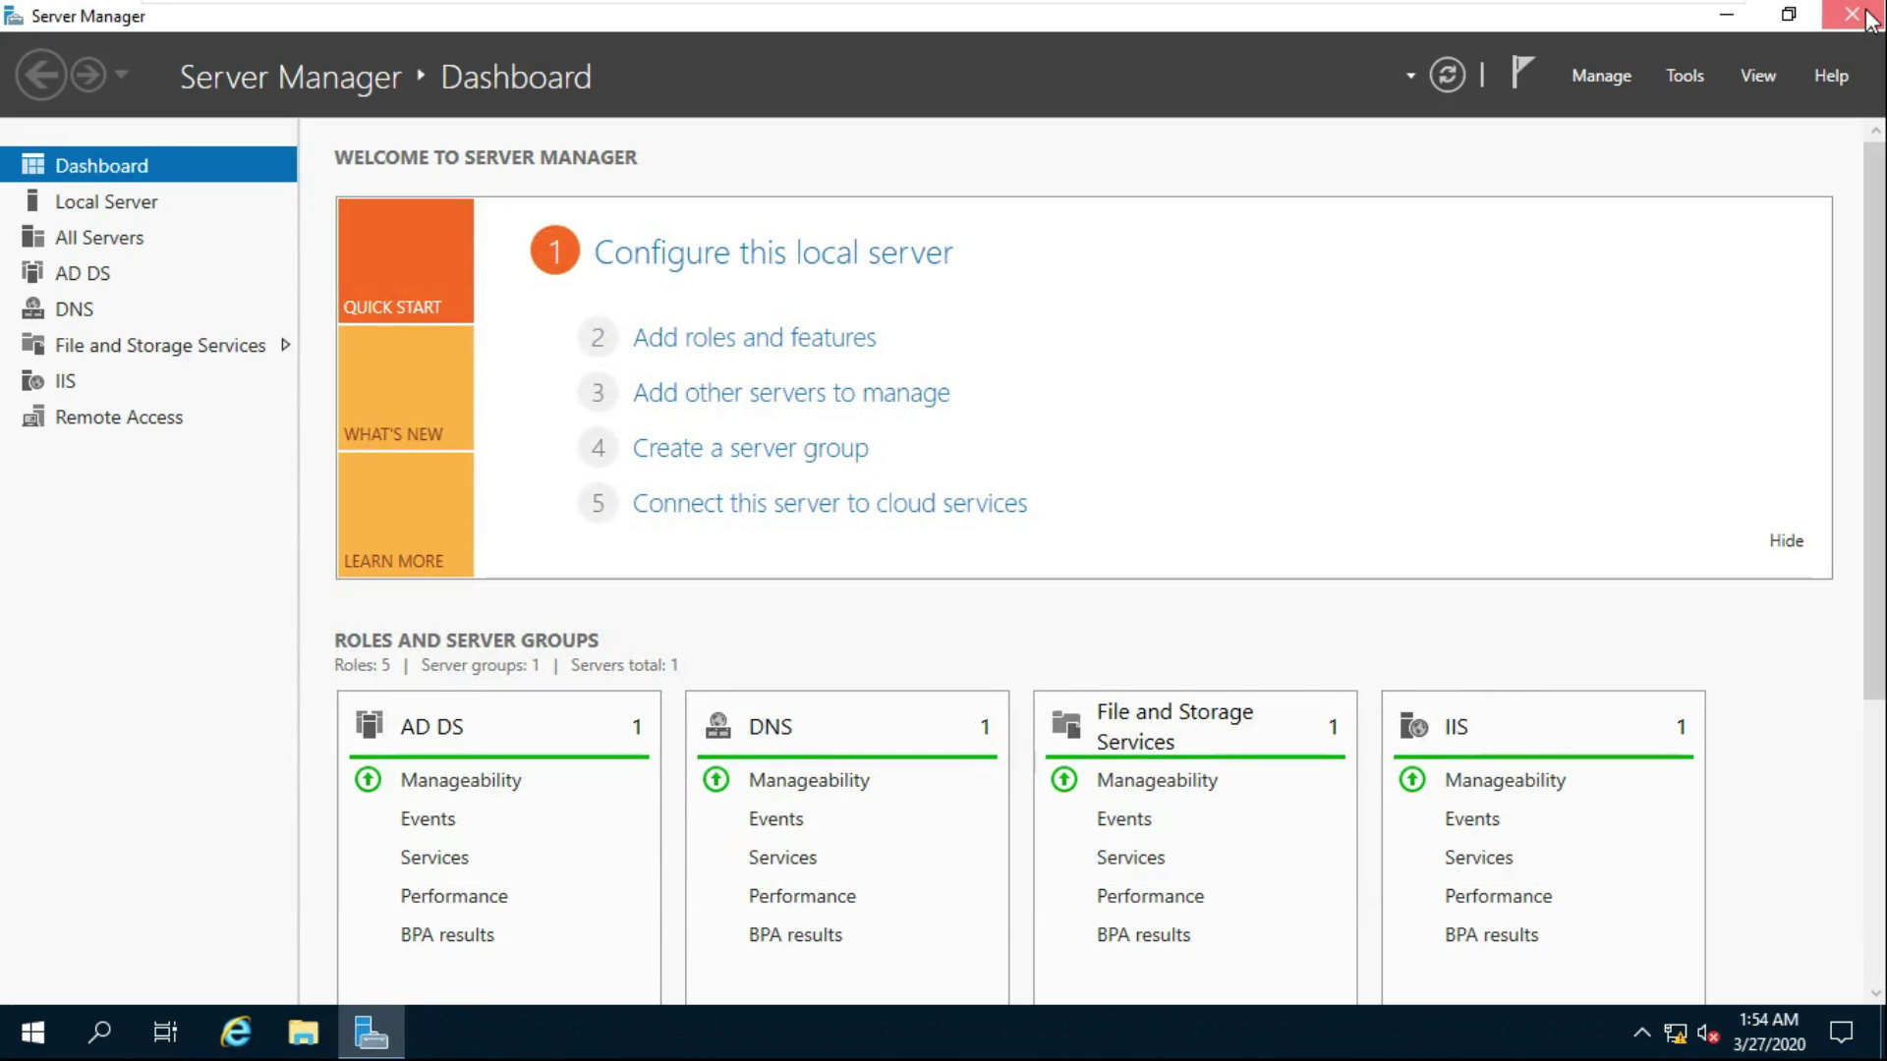
left_click(1870, 18)
Sign out of the administrator session through the Start right-click menu.
right_click(39, 1047)
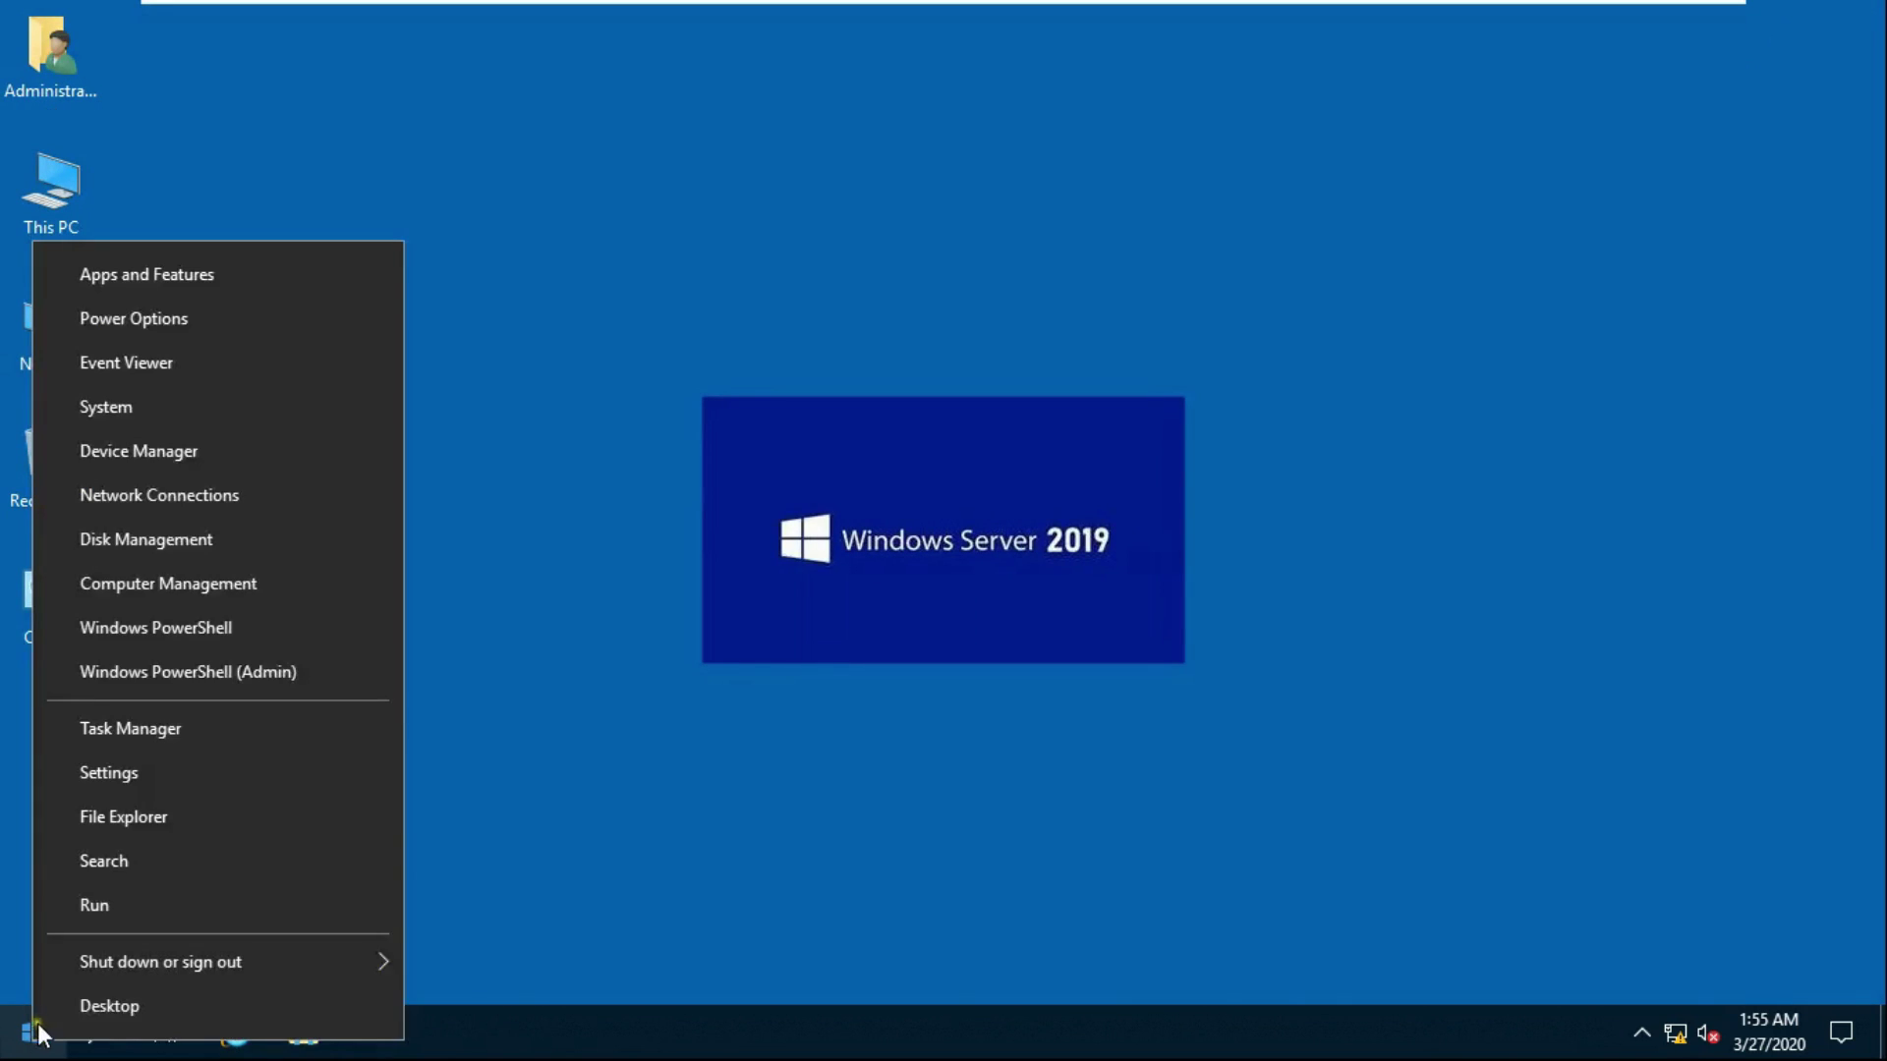
mouse_move(187, 959)
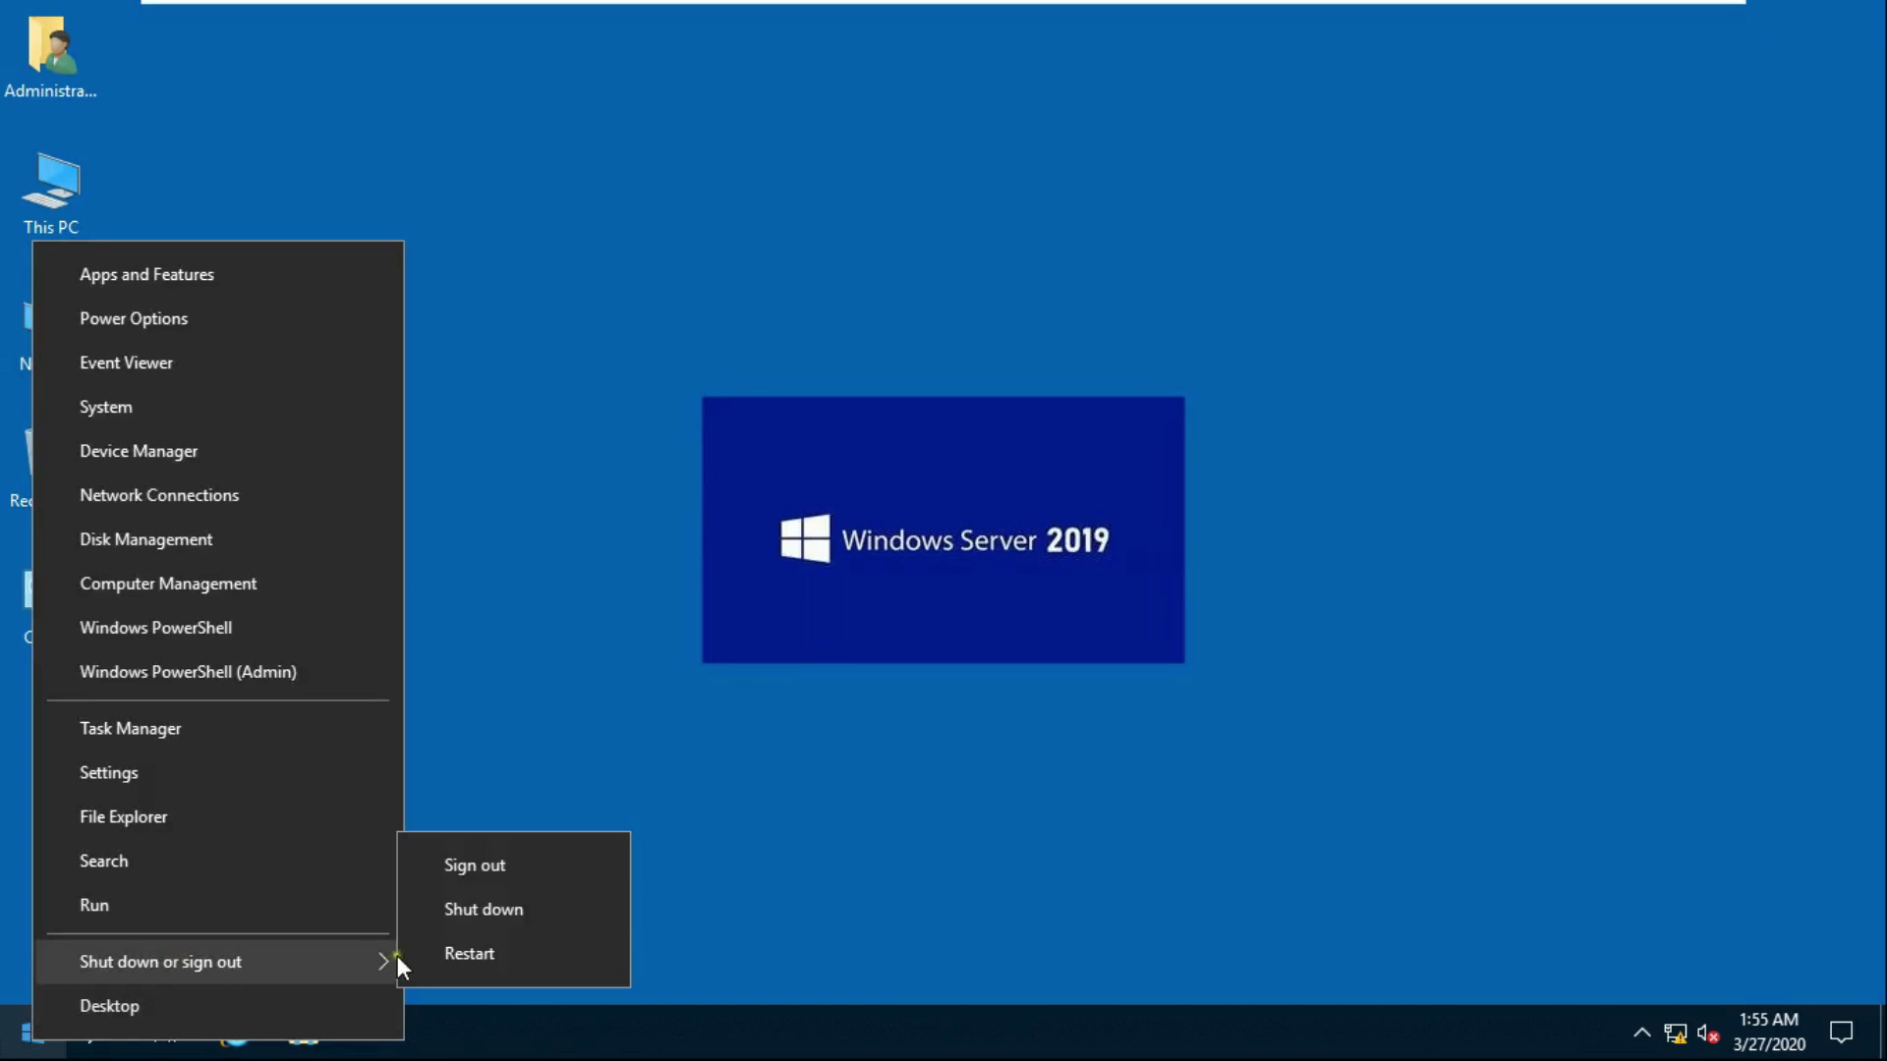
left_click(518, 857)
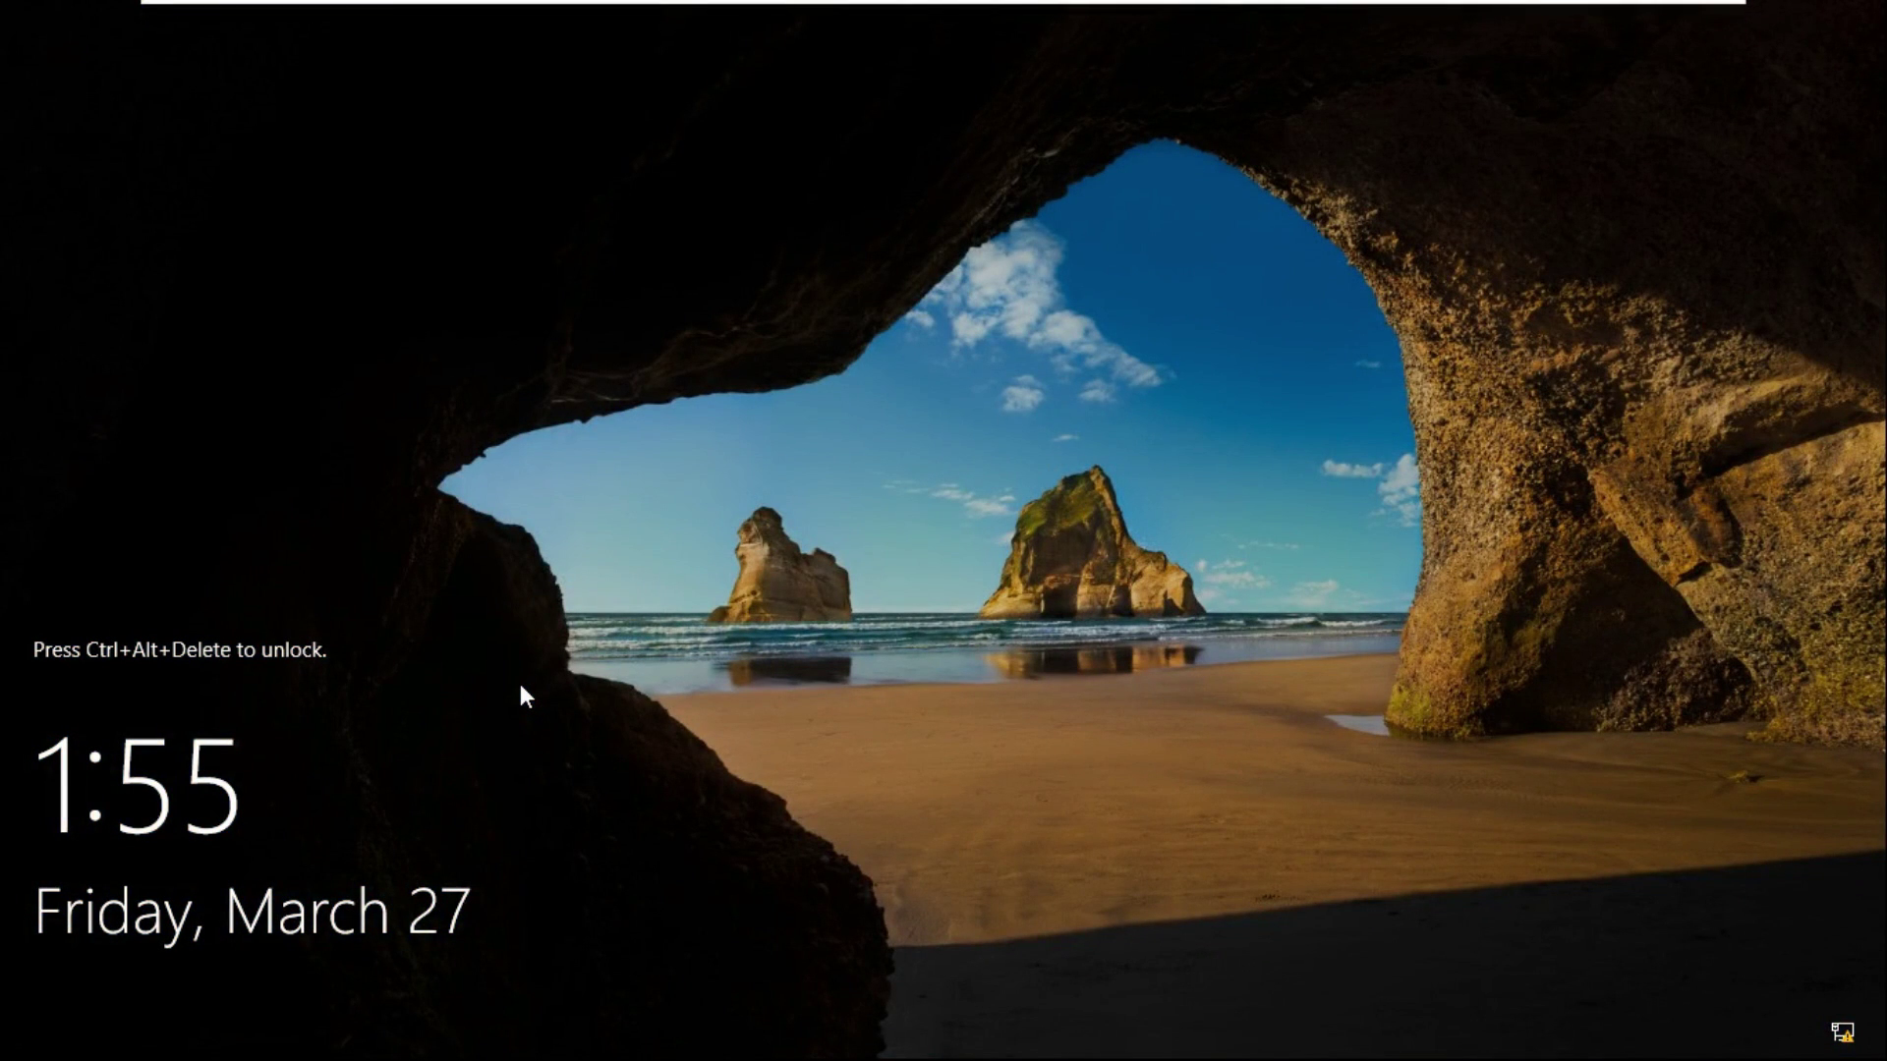
Sign in on the server as the domain test user under Other user.
key("ctrl+alt+Delete")
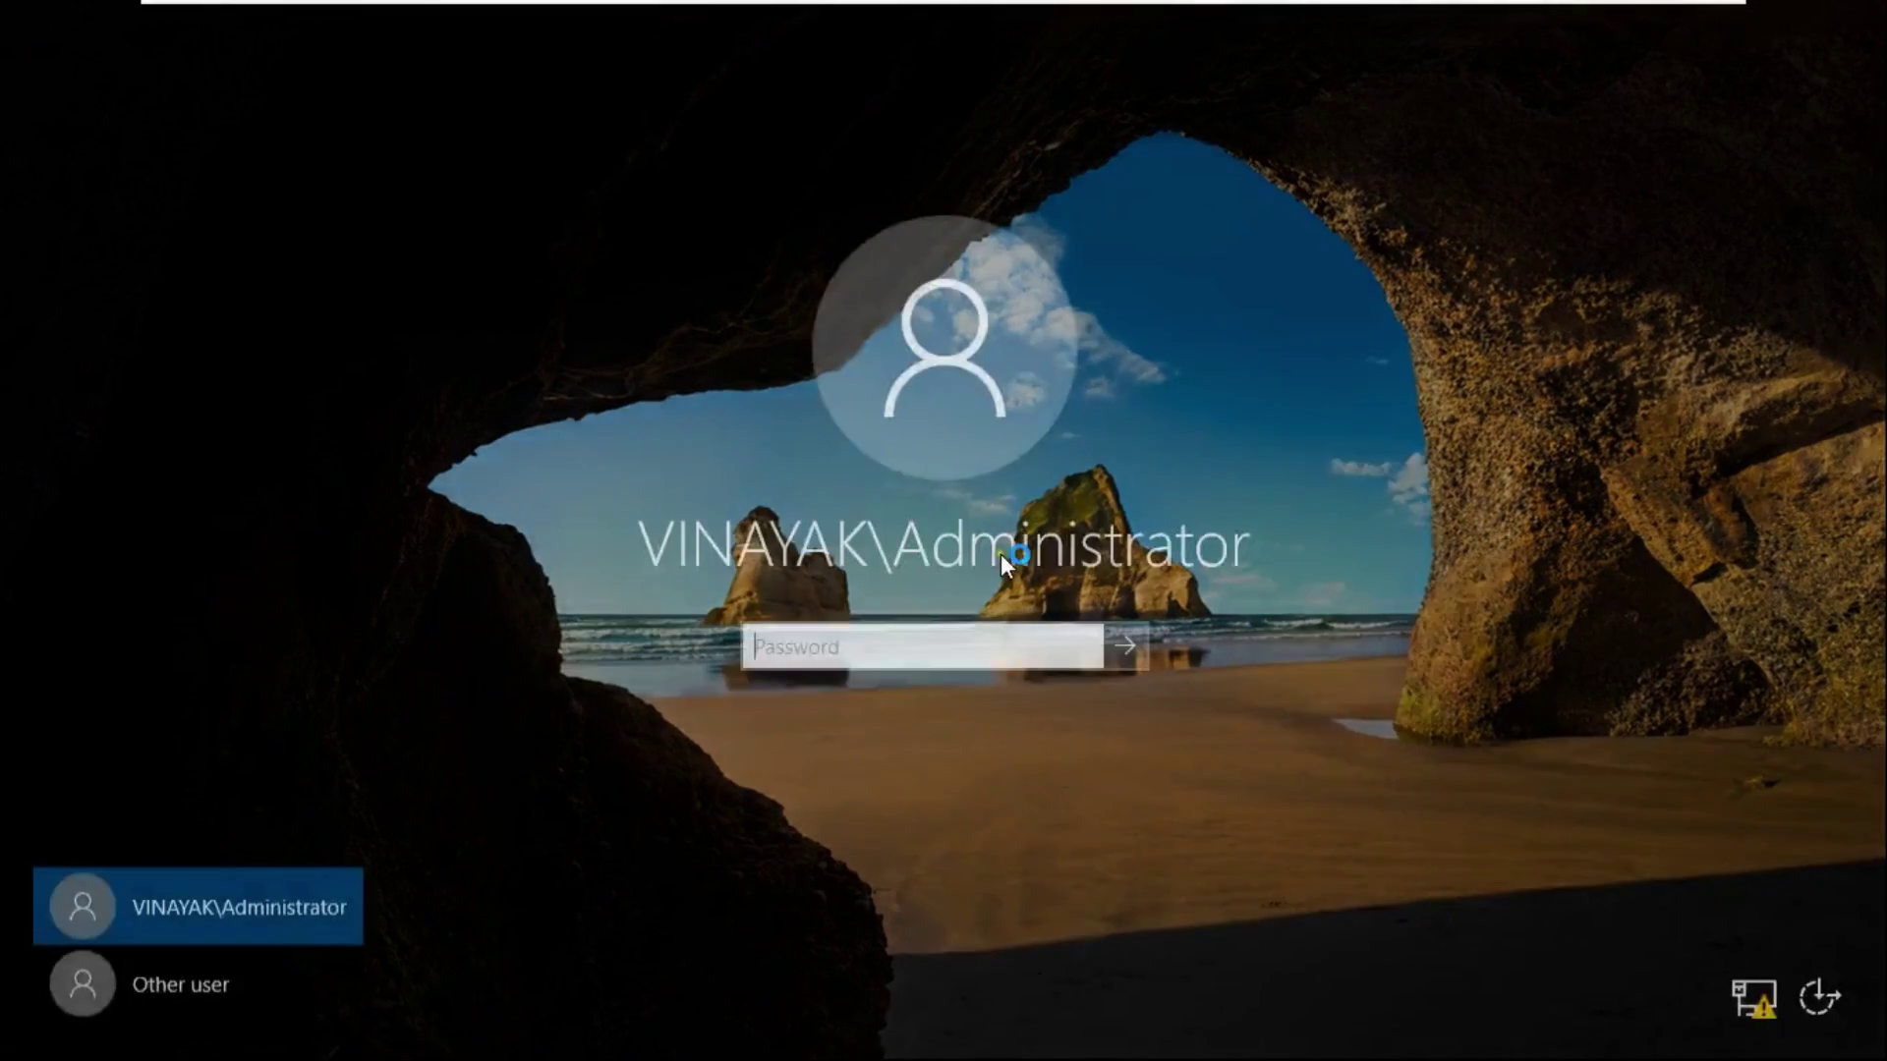
left_click(185, 968)
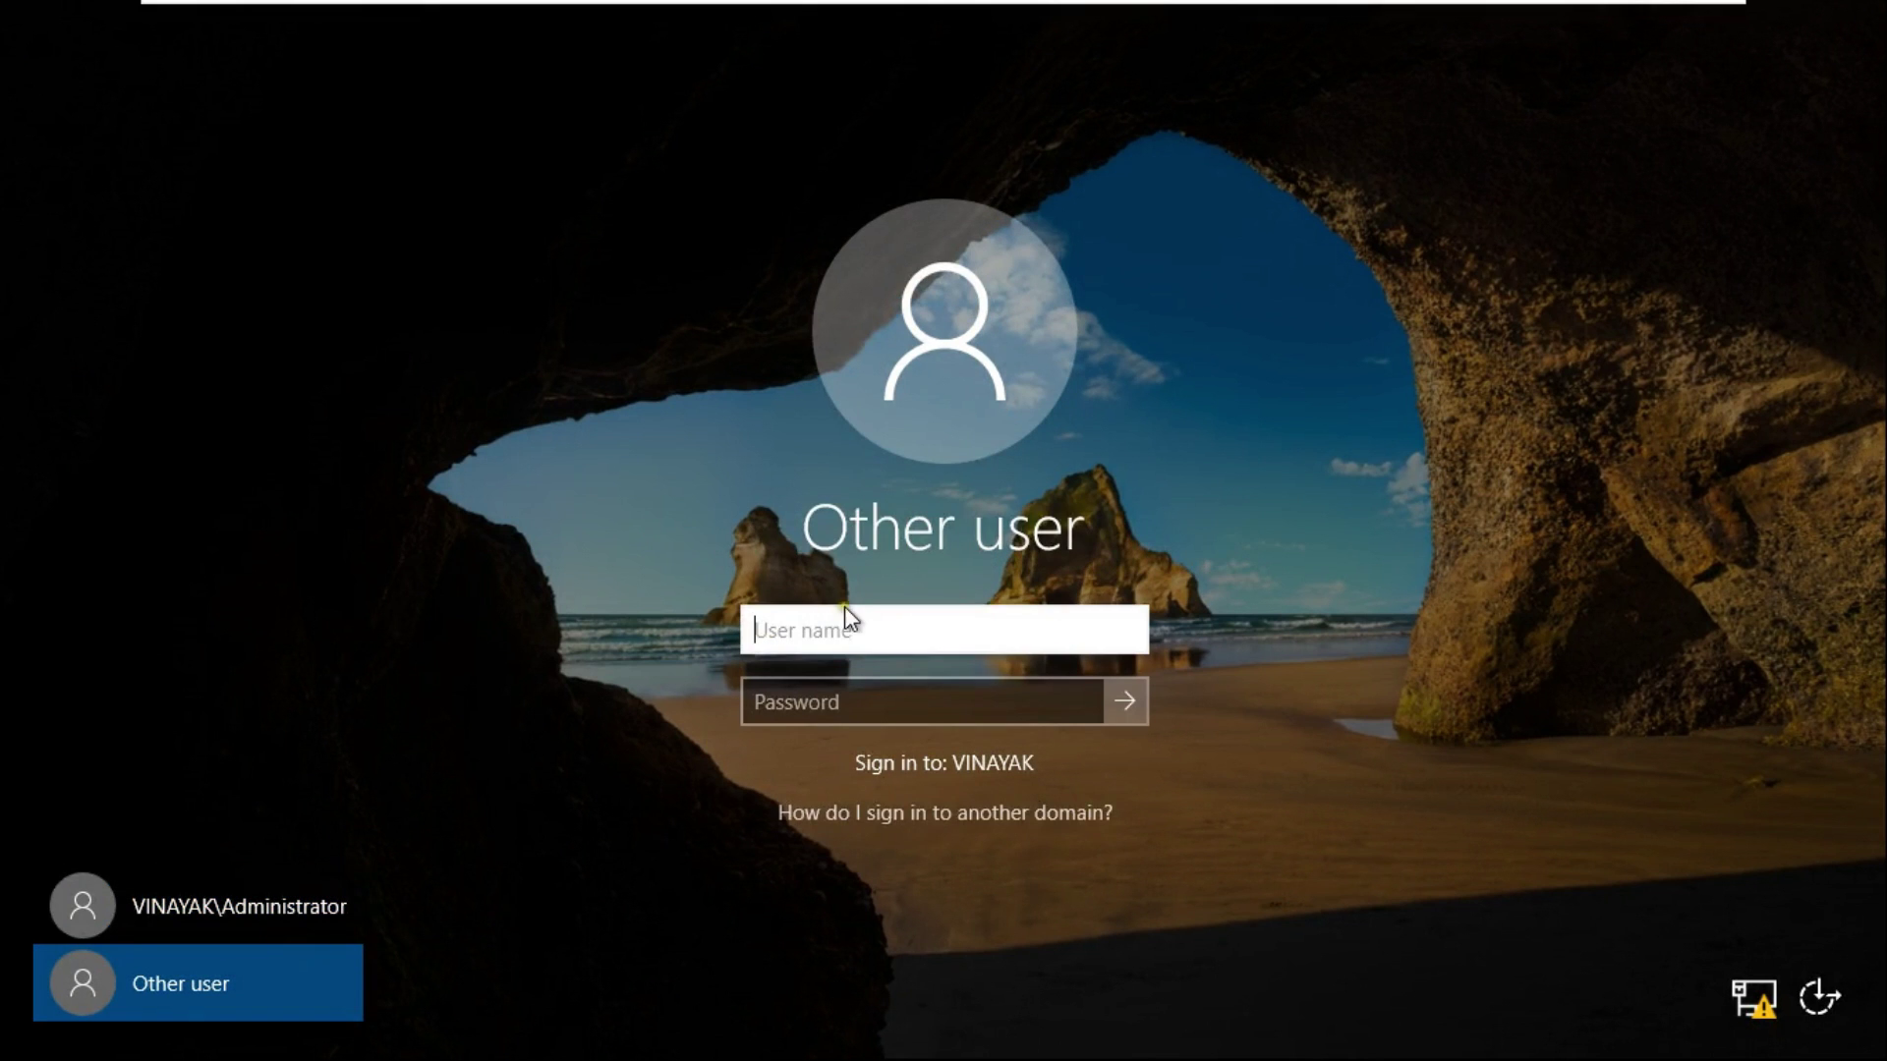
type("rohit")
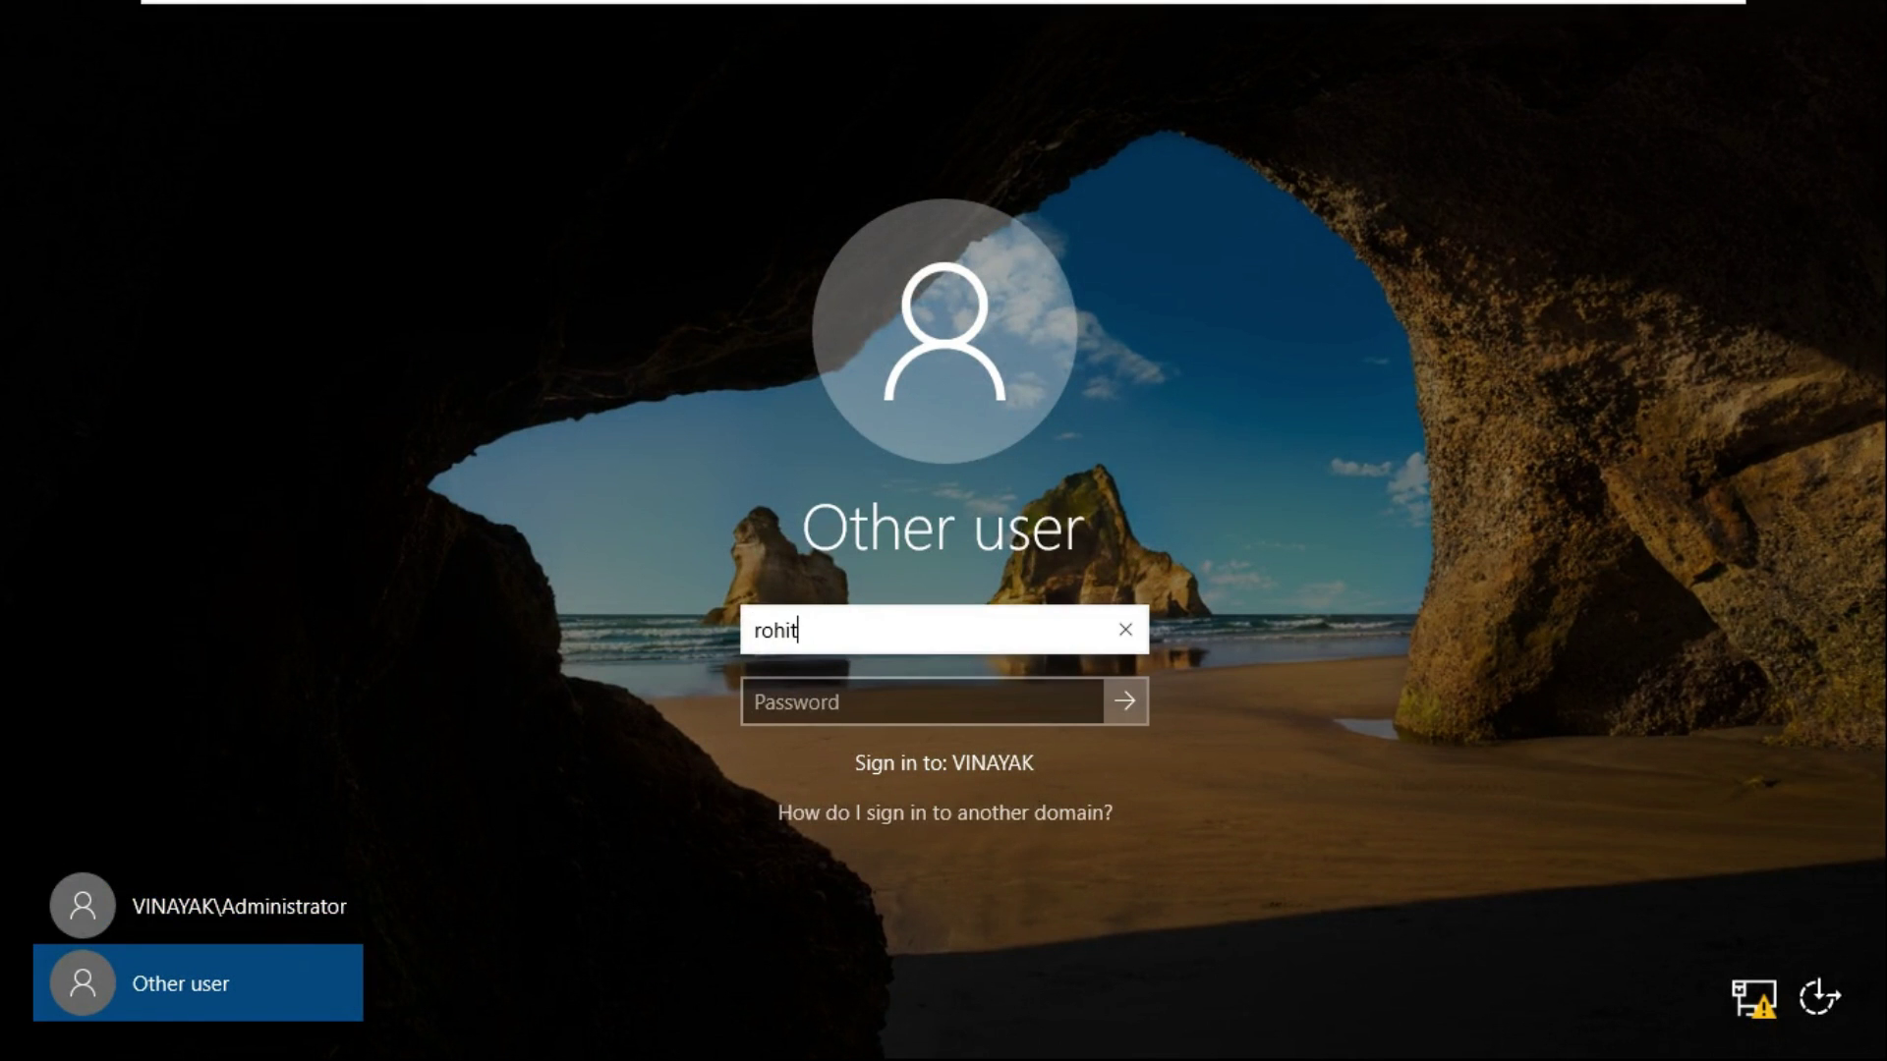
key("Tab")
type("****")
key("Return")
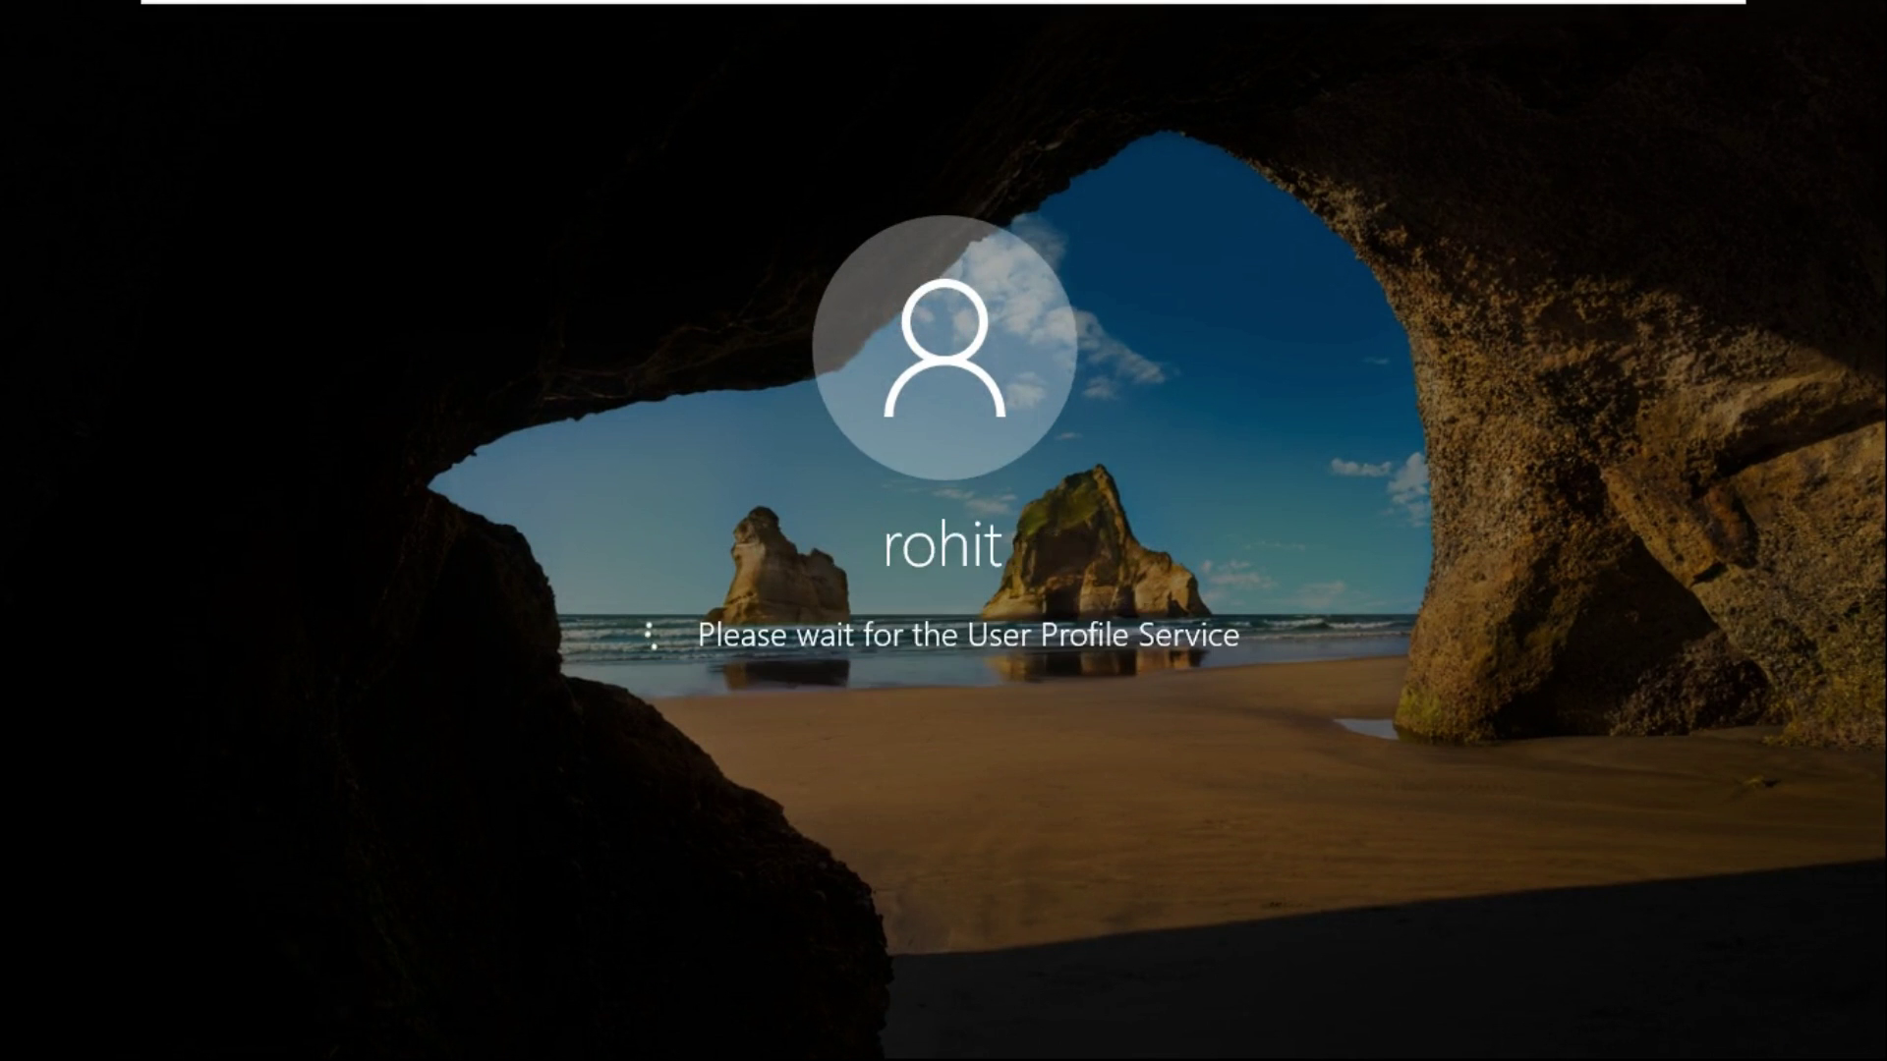